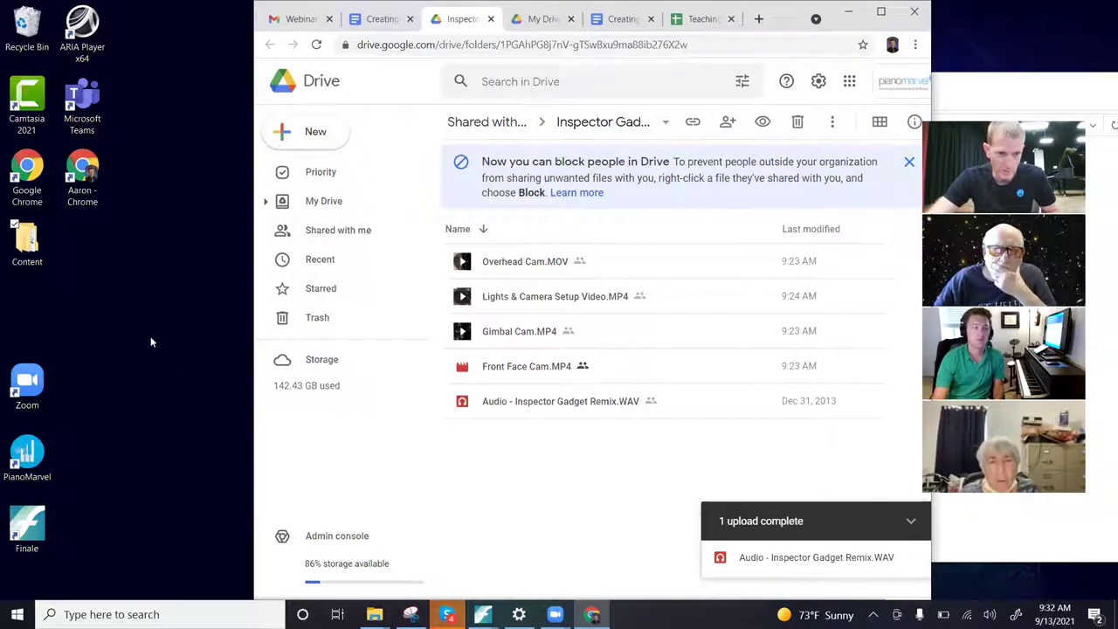
Step: Launch Camtasia 2021, create a new blank project and decline the update check
click(33, 106)
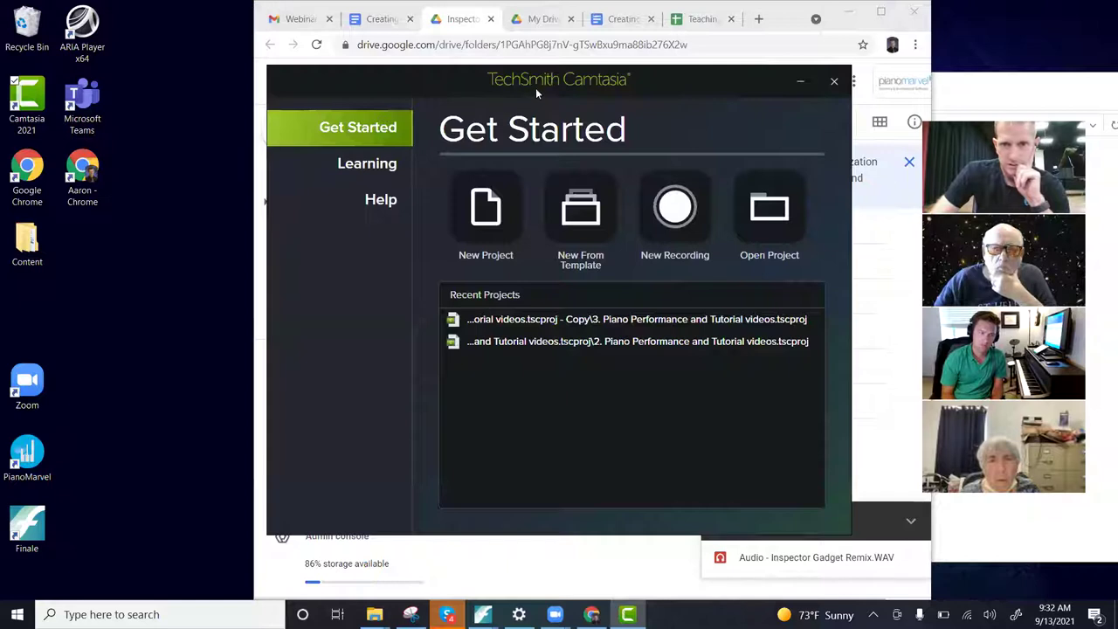
drag(536, 83, 409, 97)
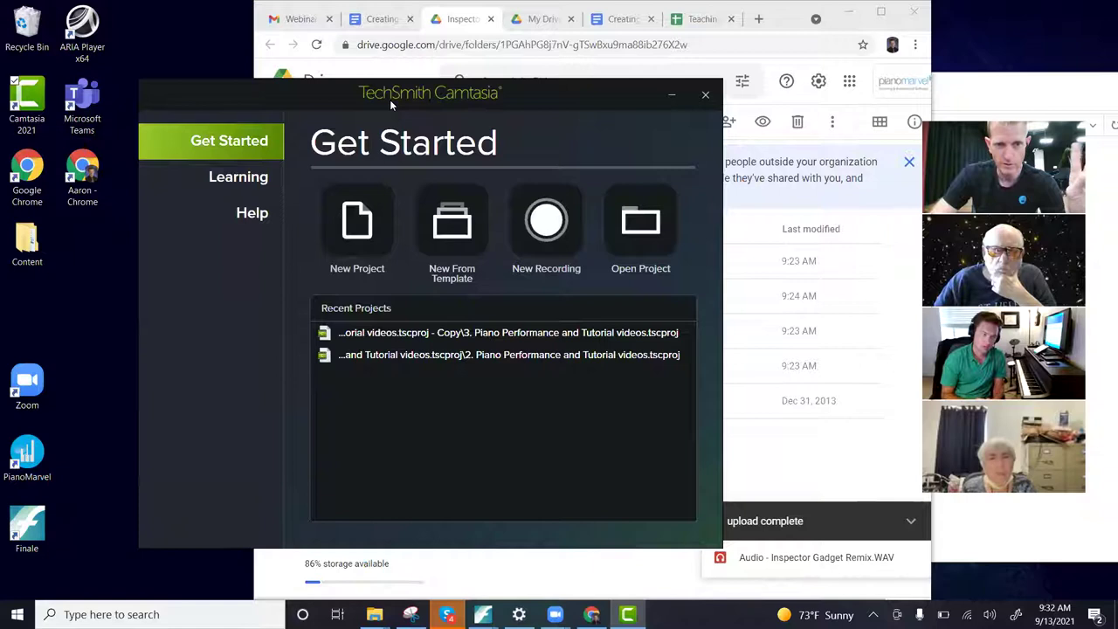
click(368, 224)
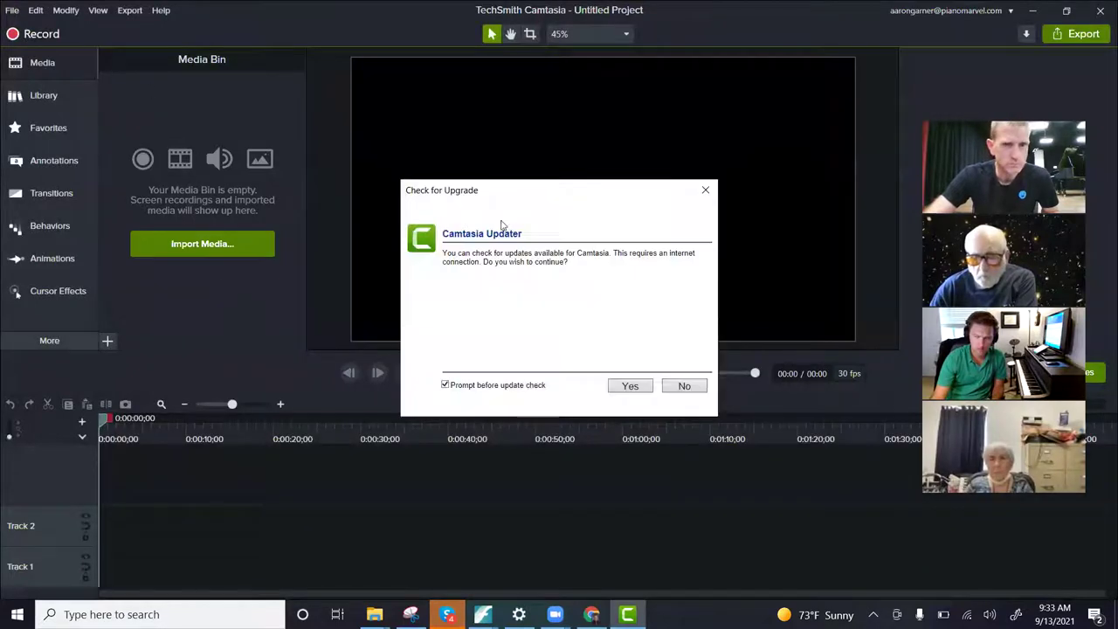
click(683, 386)
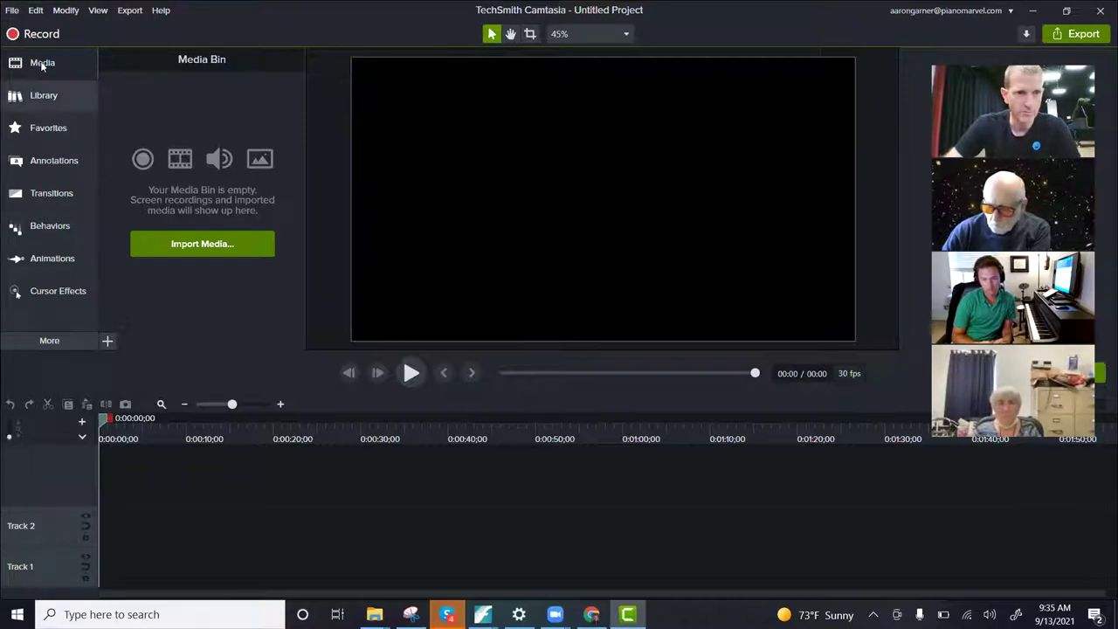
Step: Start saving the project under a new name and enter Inspector Gadget Remix as its file name
click(13, 10)
click(61, 115)
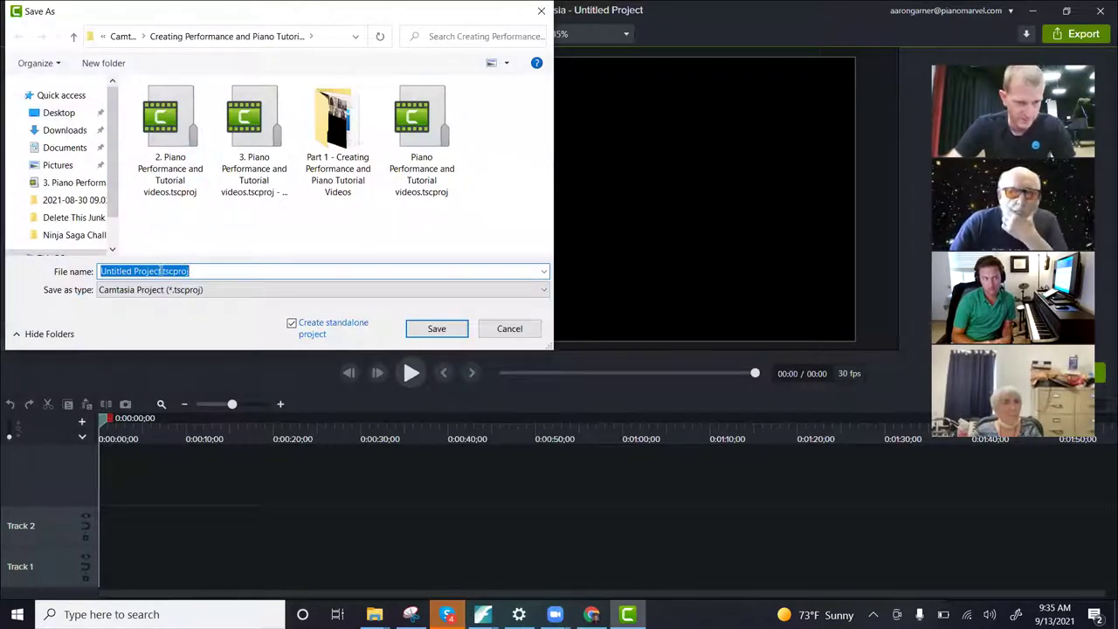
click(162, 271)
drag(161, 271, 98, 271)
text(In)
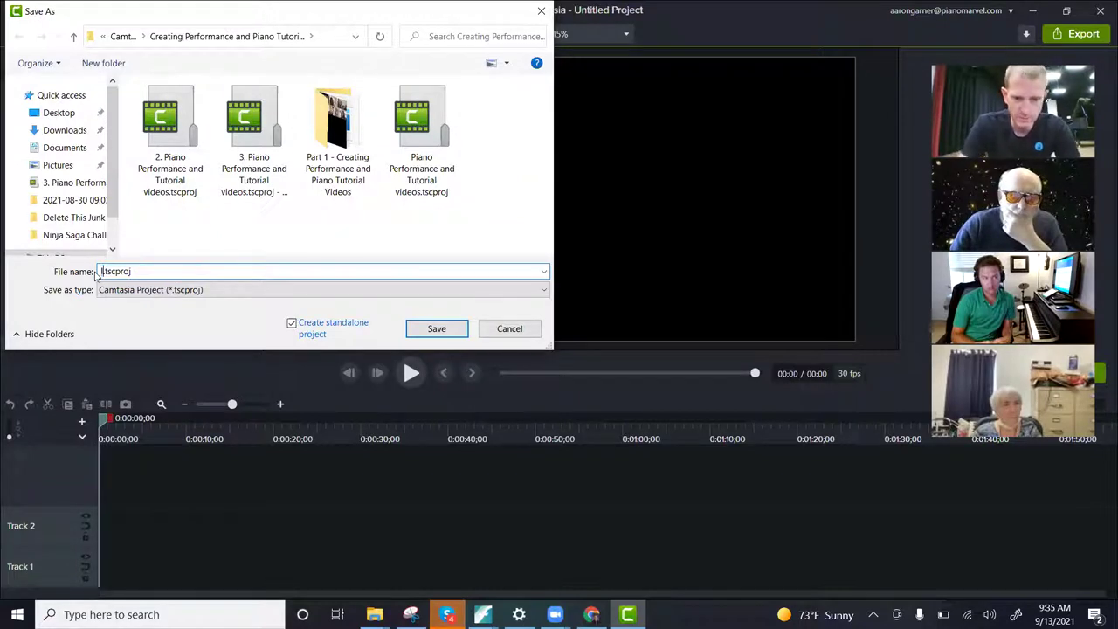
text(spector G)
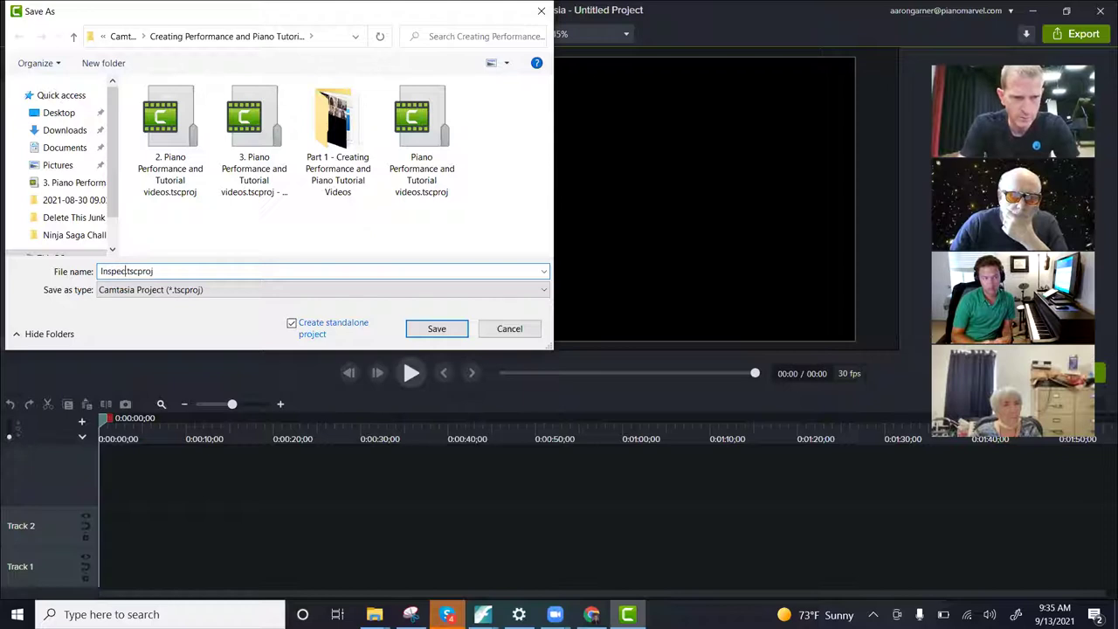
text(adget Rem)
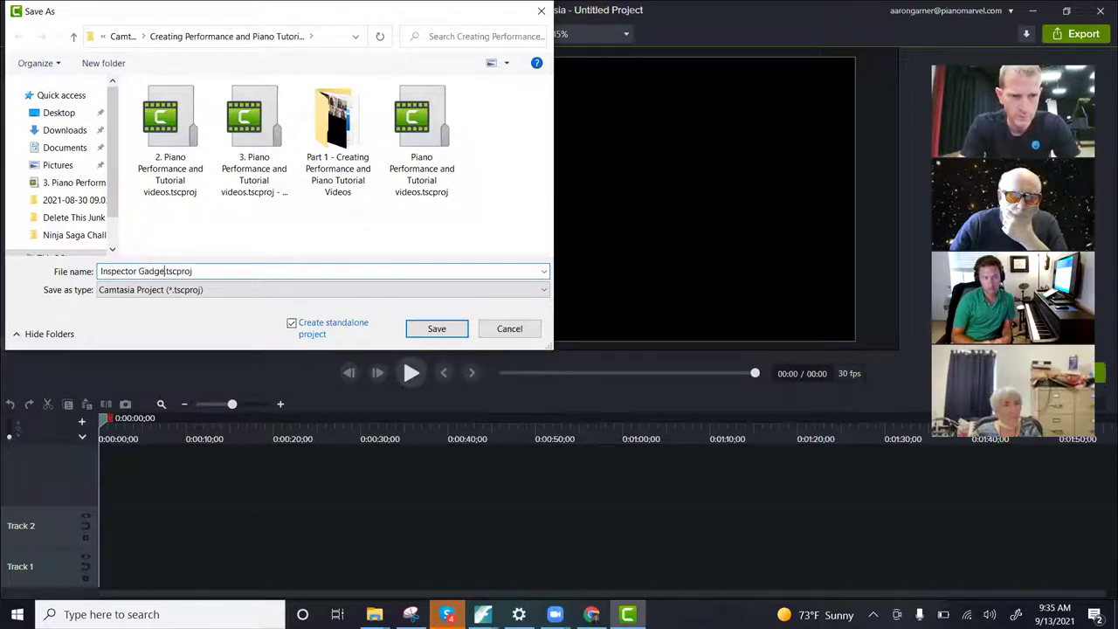
text(ix)
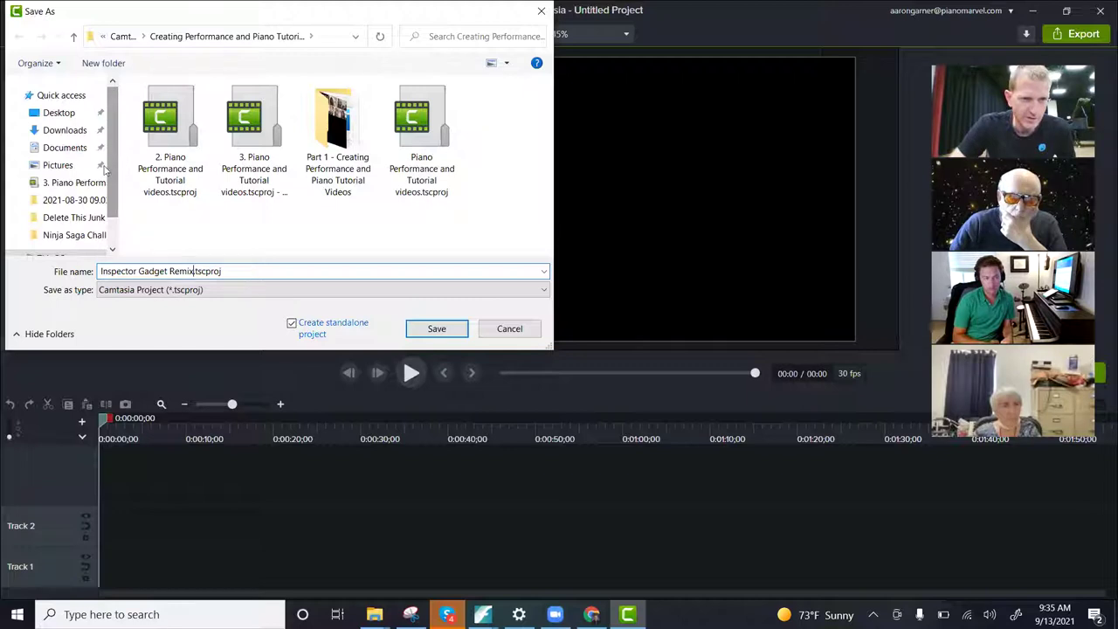
Step: Set the save location to the Camtasia Files folder inside Content on the Desktop
scroll(110, 178, down, 1)
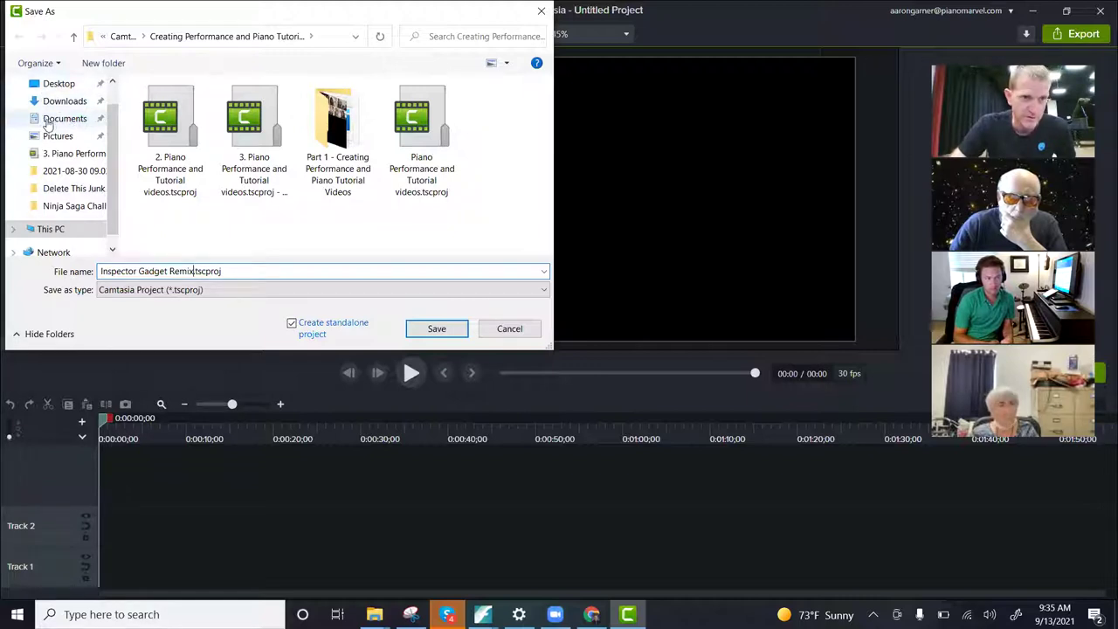
text(.)
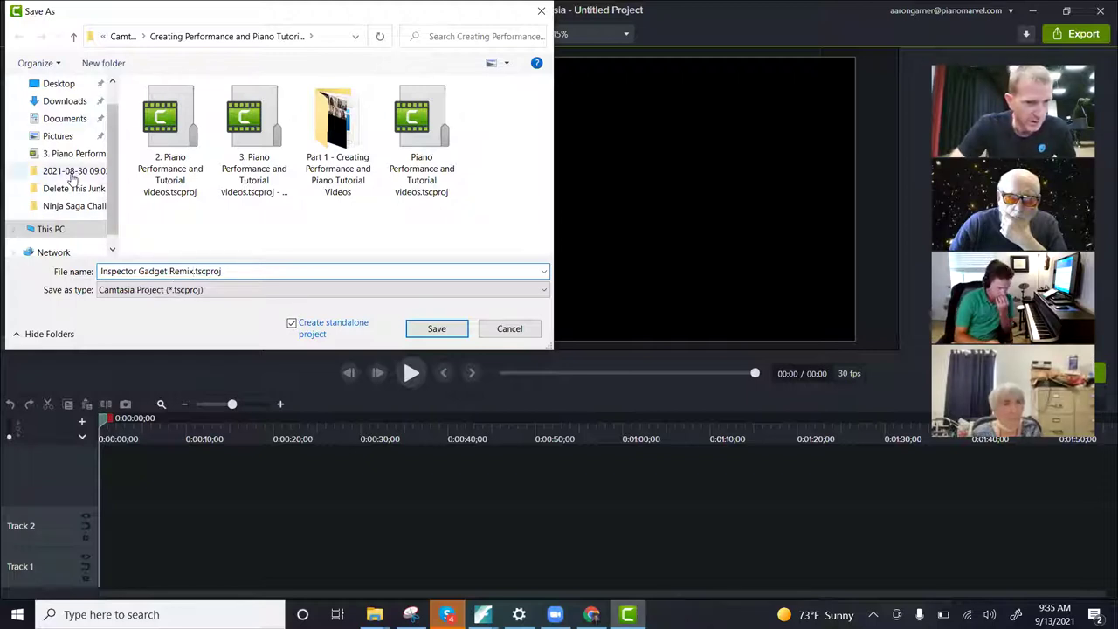
click(51, 84)
double_click(159, 109)
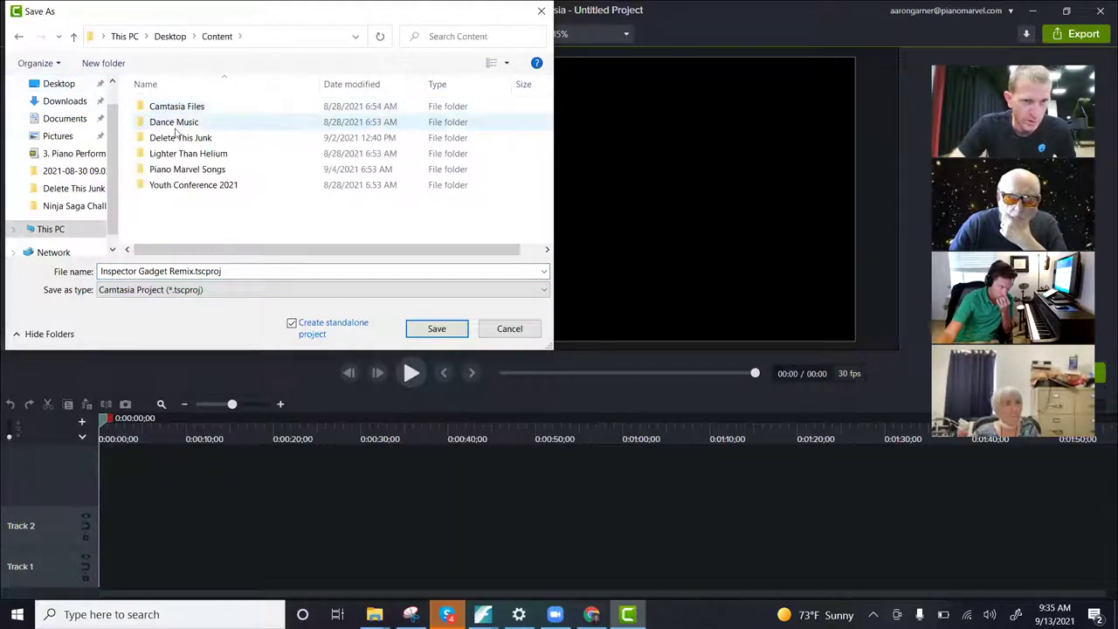
double_click(167, 112)
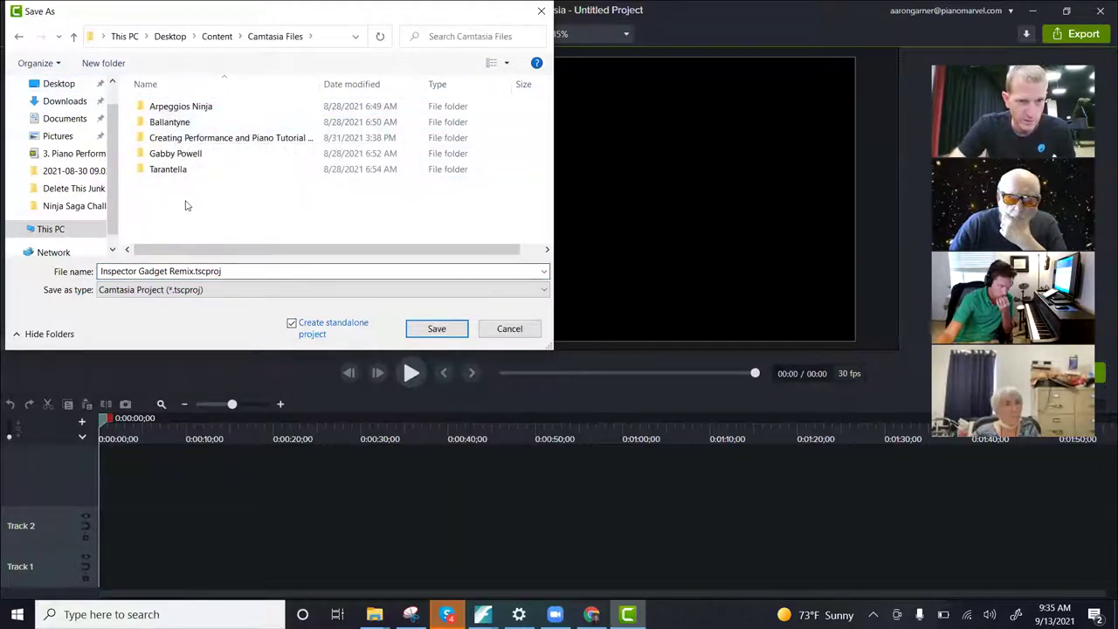
Step: Create a new folder named Inspector Gadget Remix inside Camtasia Files
right_click(185, 205)
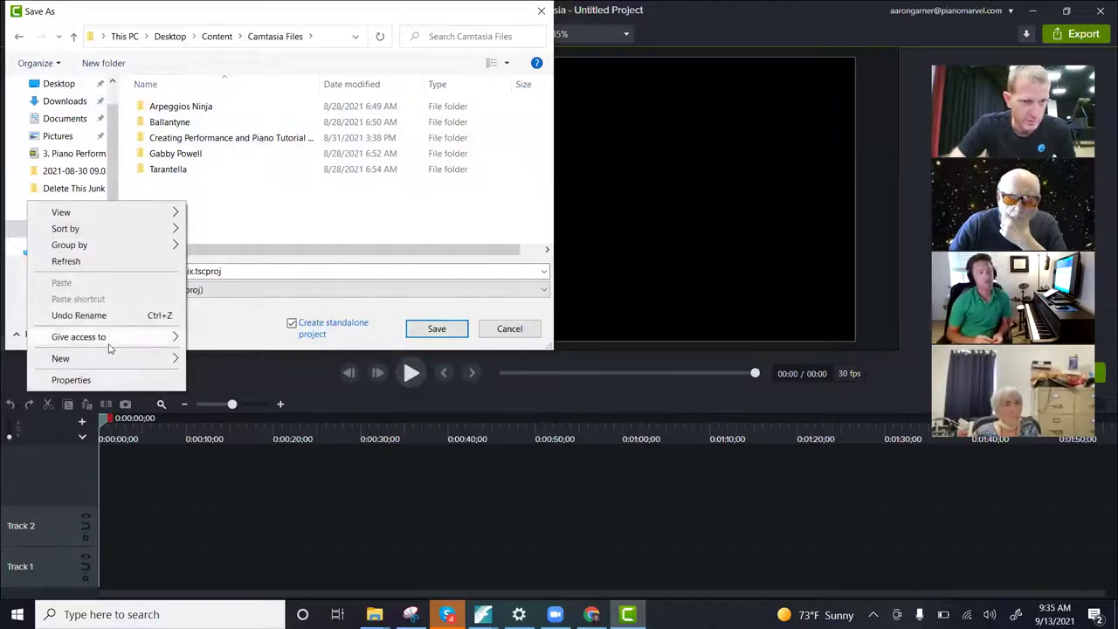
mouse_move(125, 357)
click(287, 354)
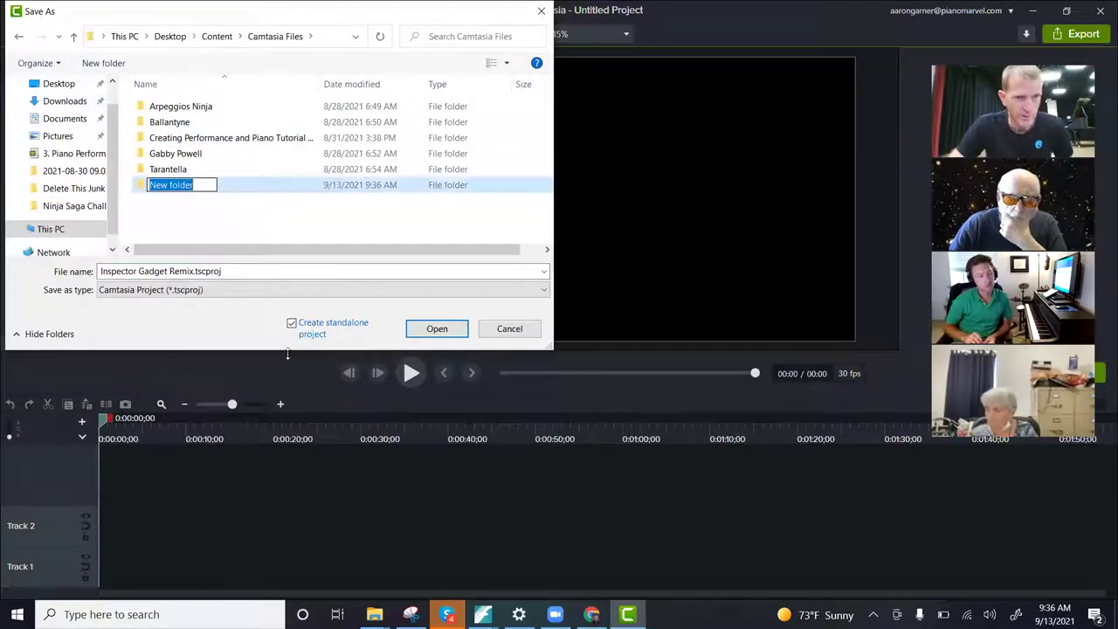
text(Inspector Gadget Remix)
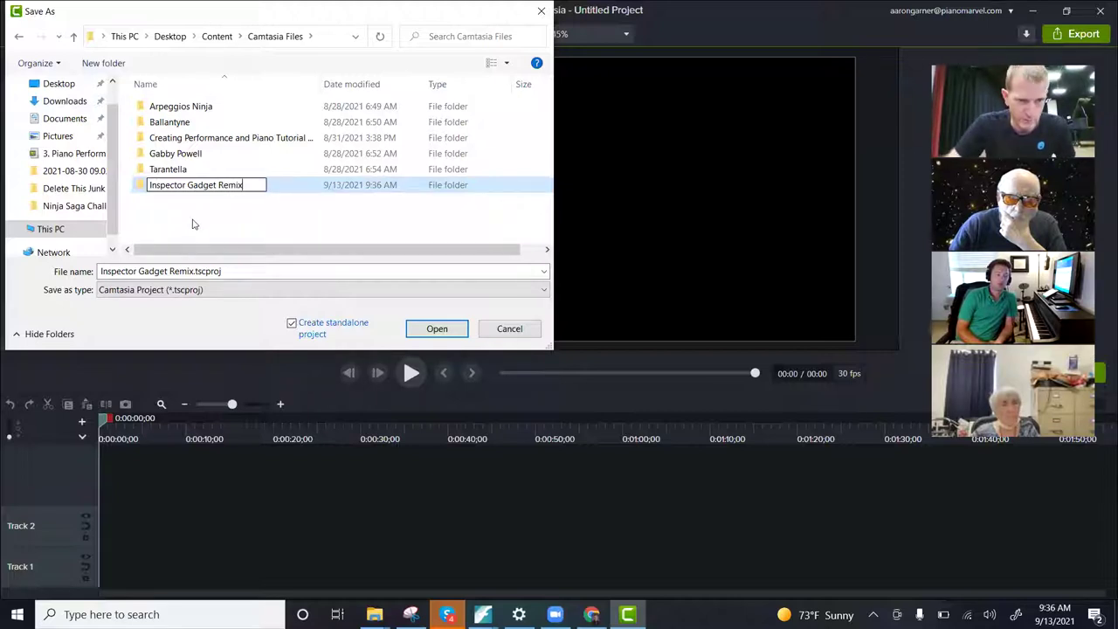
click(194, 225)
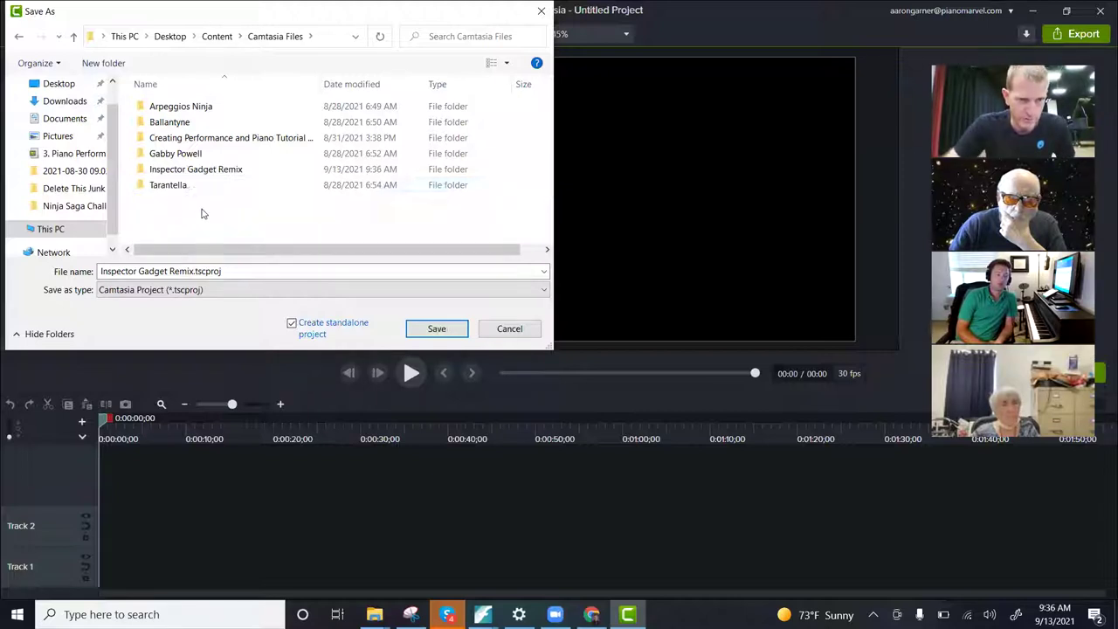
Step: Save the standalone project into the Inspector Gadget Remix folder
double_click(142, 172)
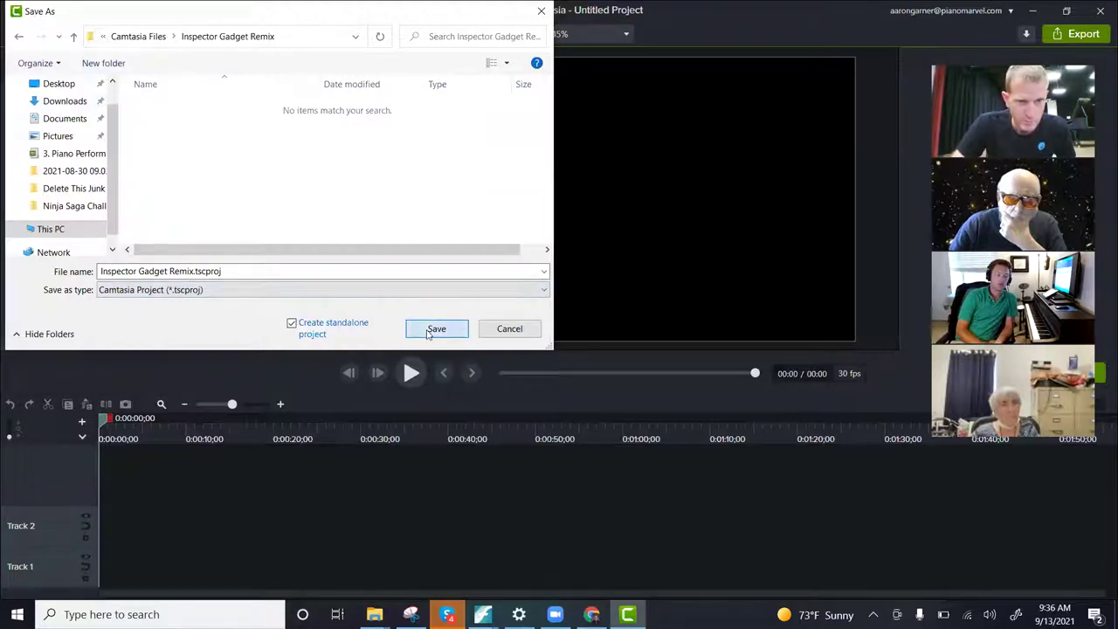
click(428, 330)
click(665, 380)
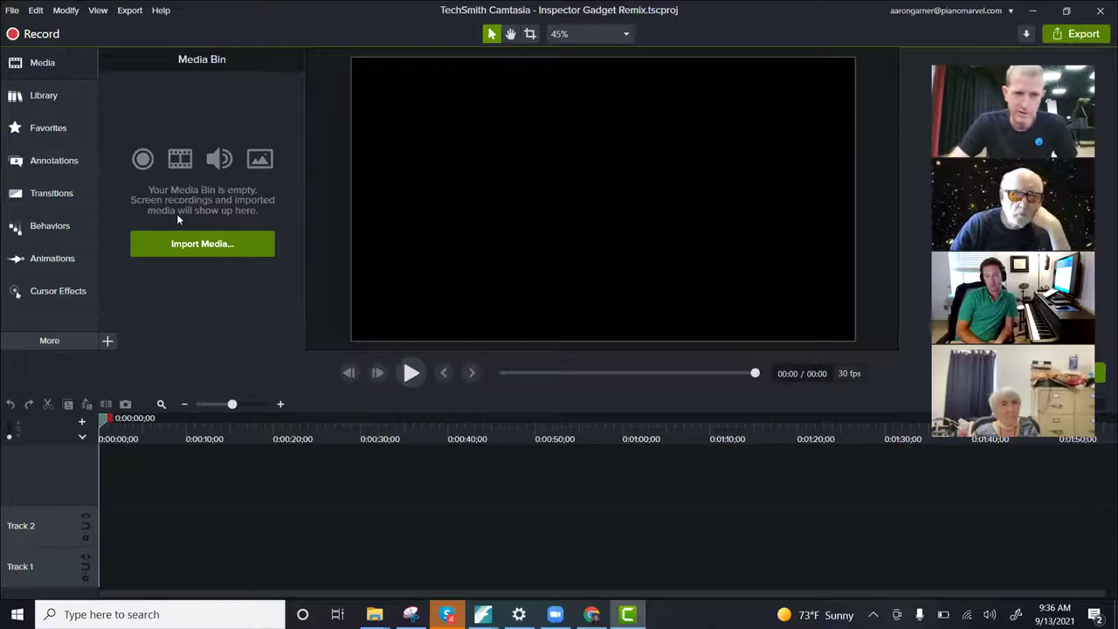
Step: Open Content > Camtasia Files > Inspector Gadget Remix from the desktop in File Explorer and move its window clear of the desktop icons
mouse_move(373, 614)
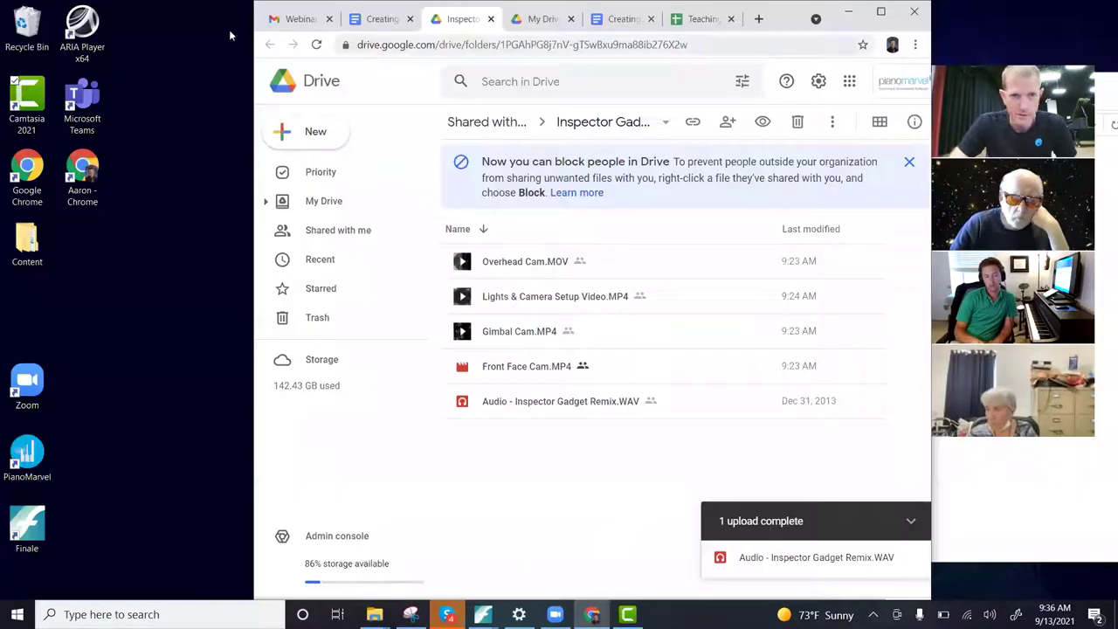
click(32, 246)
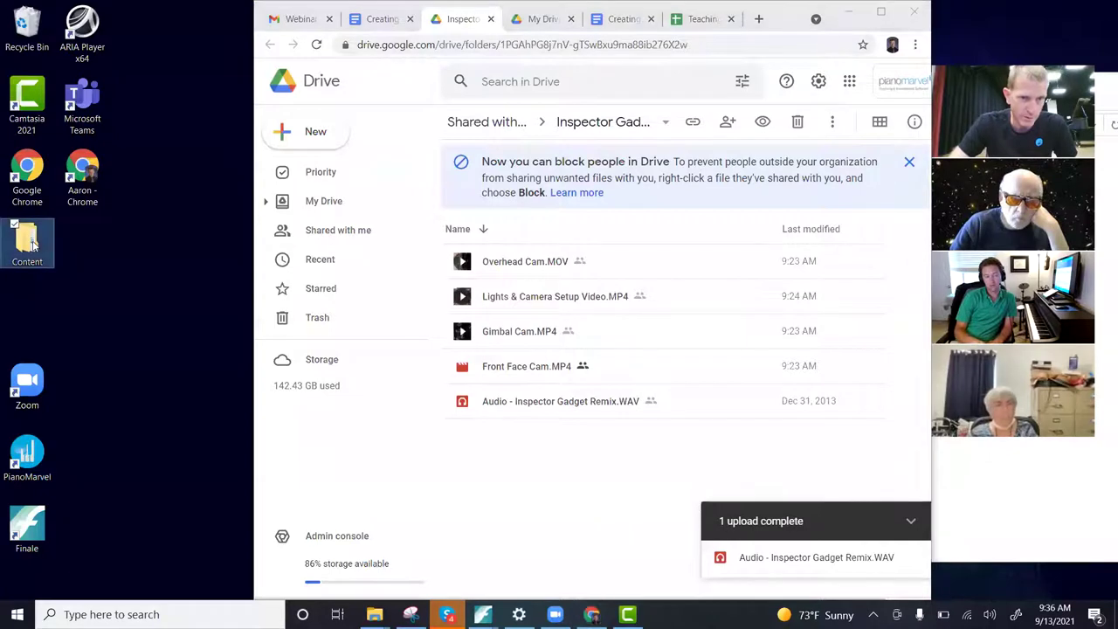
double_click(32, 246)
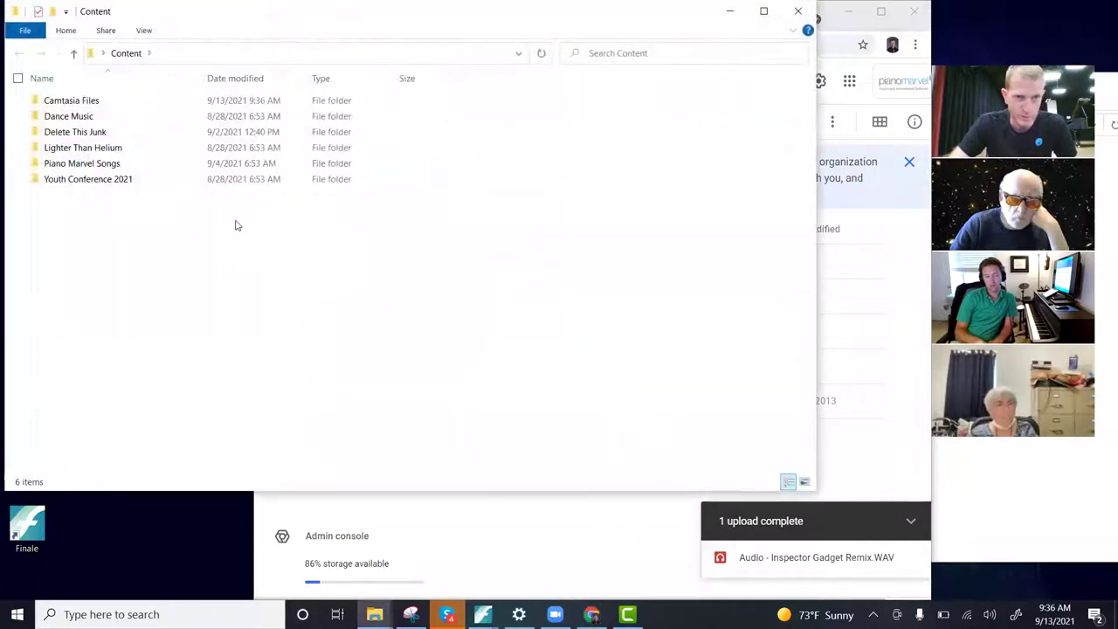
double_click(53, 104)
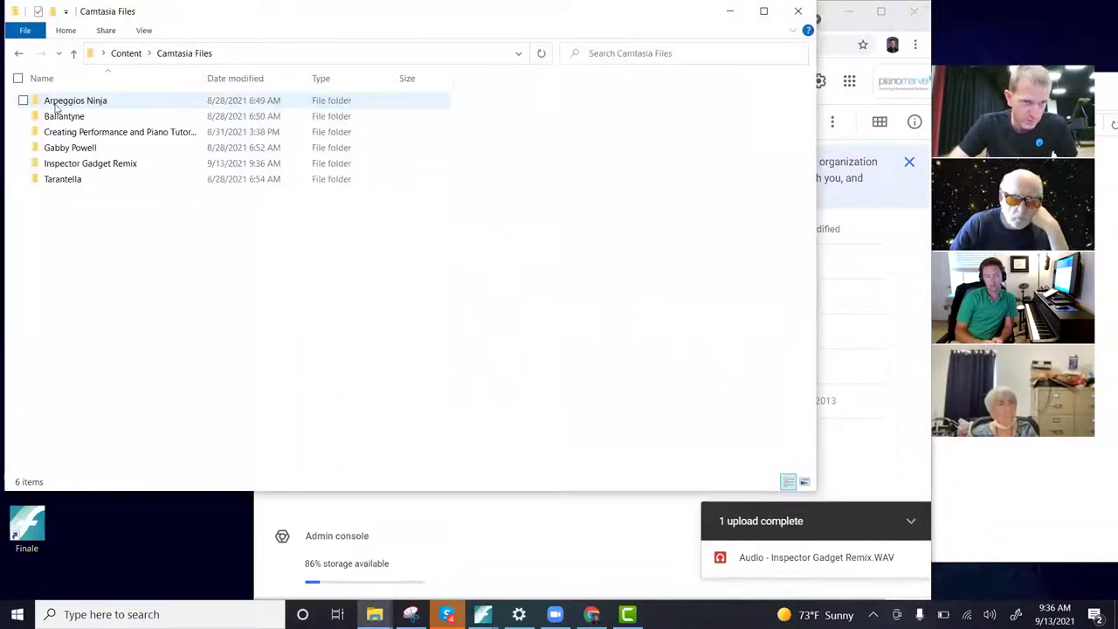
double_click(61, 164)
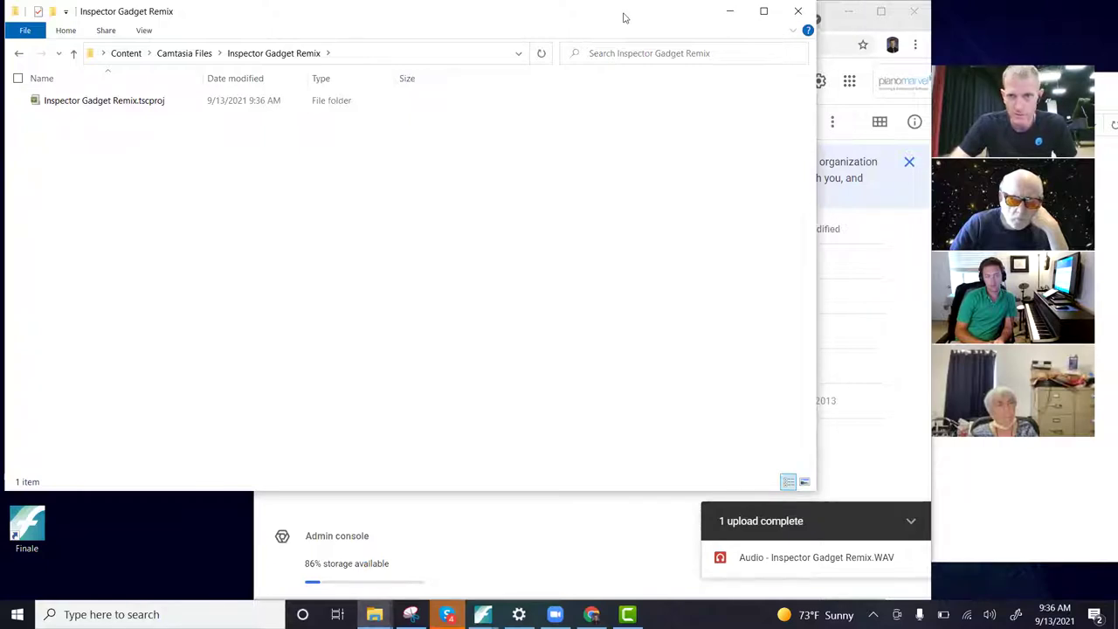
drag(635, 21, 795, 22)
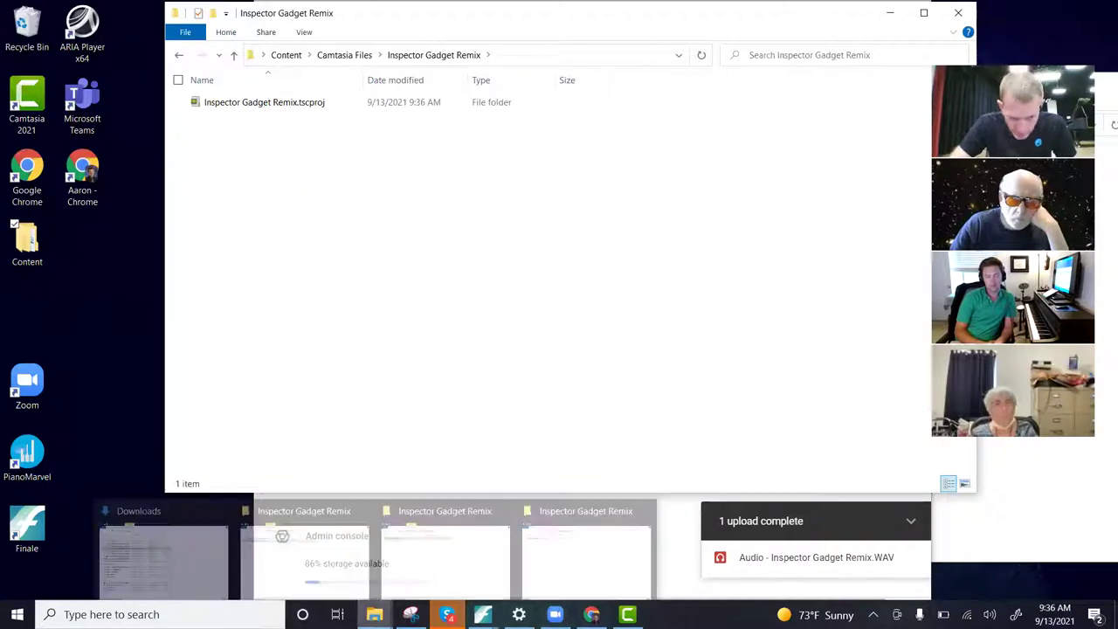
Step: Switch to Chrome and open the Inspector Gadget Video Clips Drive folder from the Week 4 link in the Creating Piano Performance and Tutorial Videos document
mouse_move(446, 614)
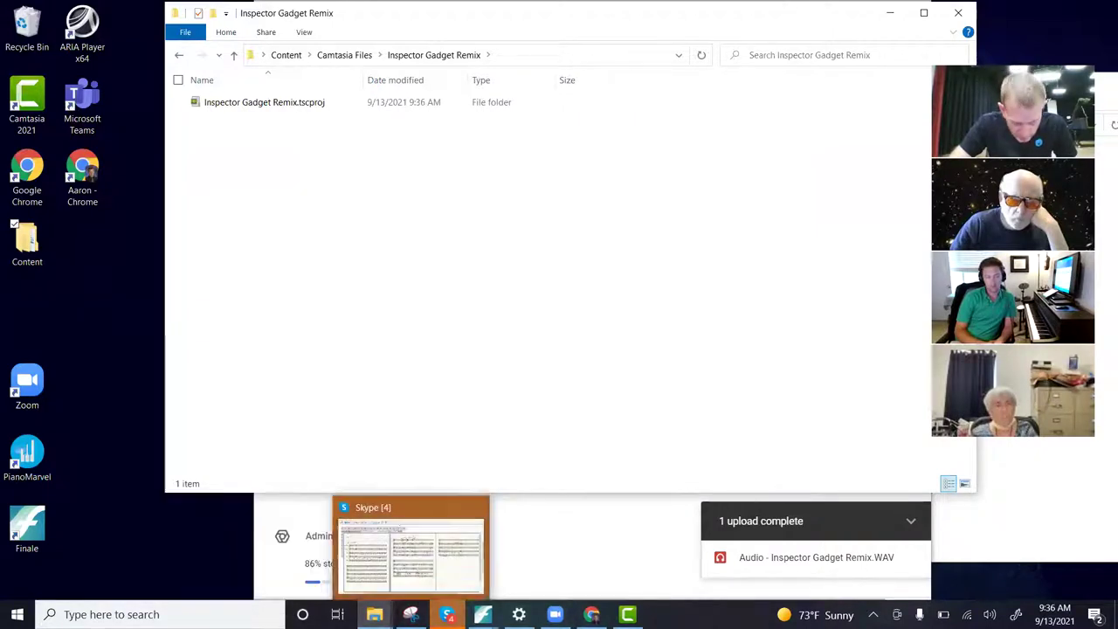
click(592, 545)
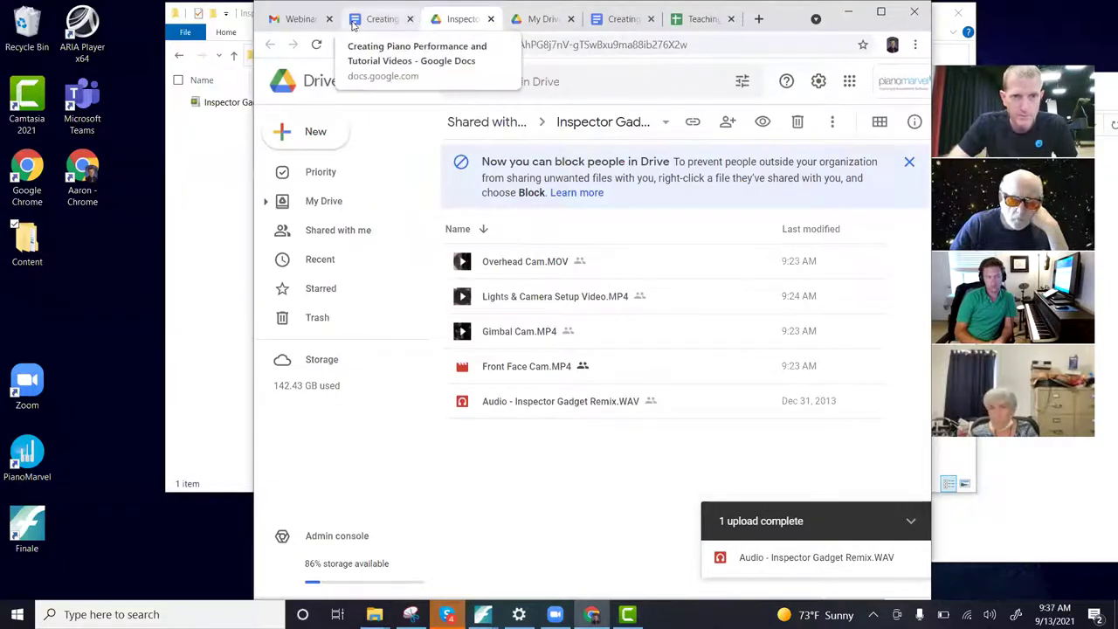
click(380, 21)
double_click(377, 32)
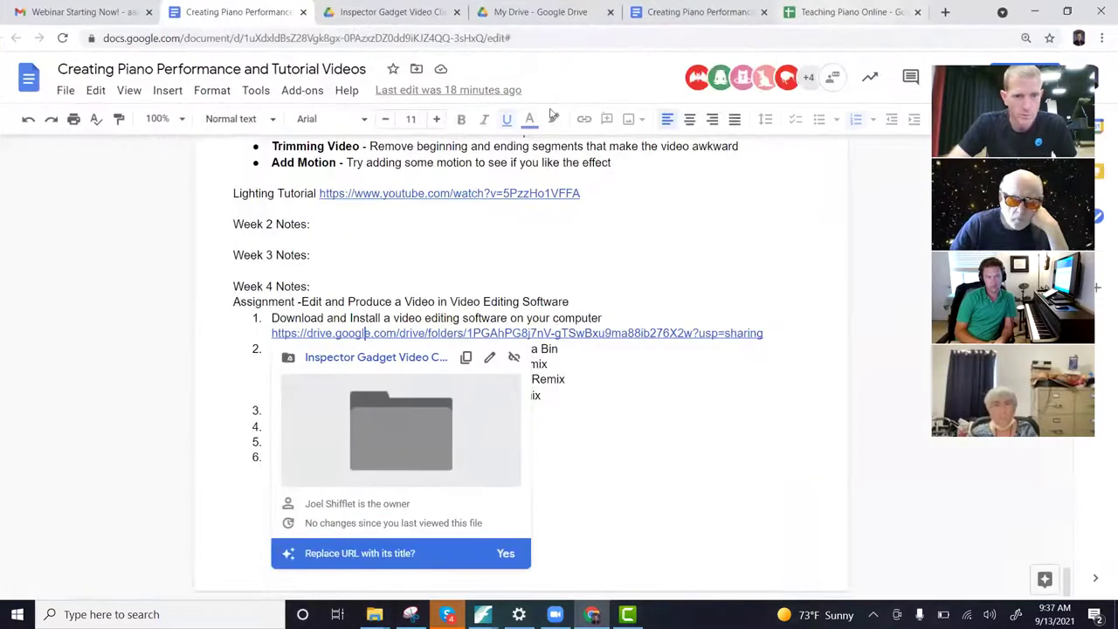
click(431, 318)
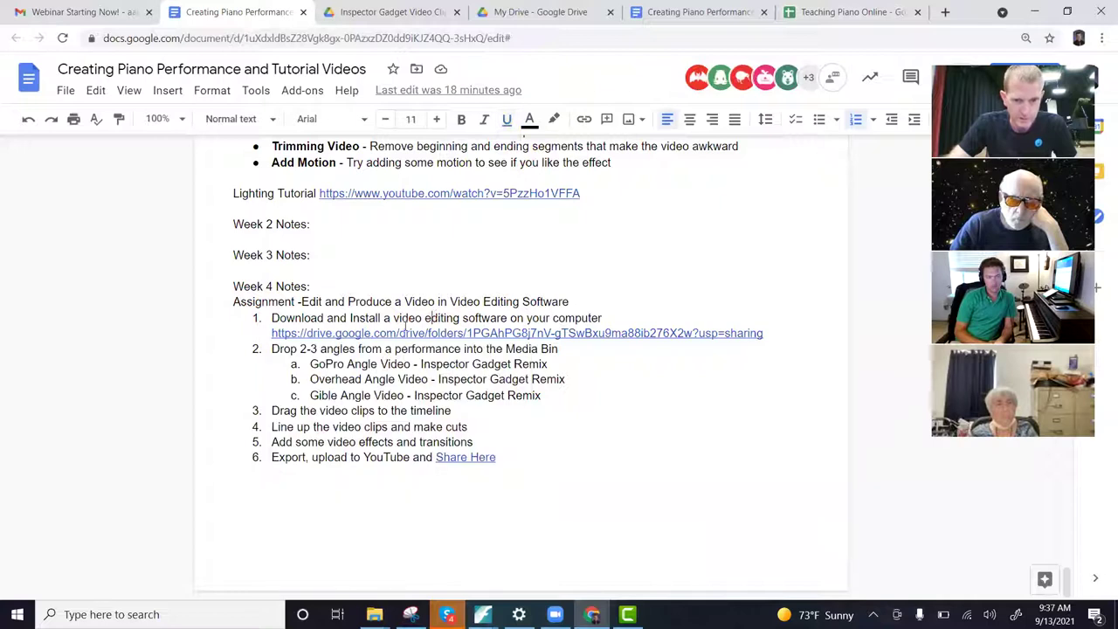
click(403, 336)
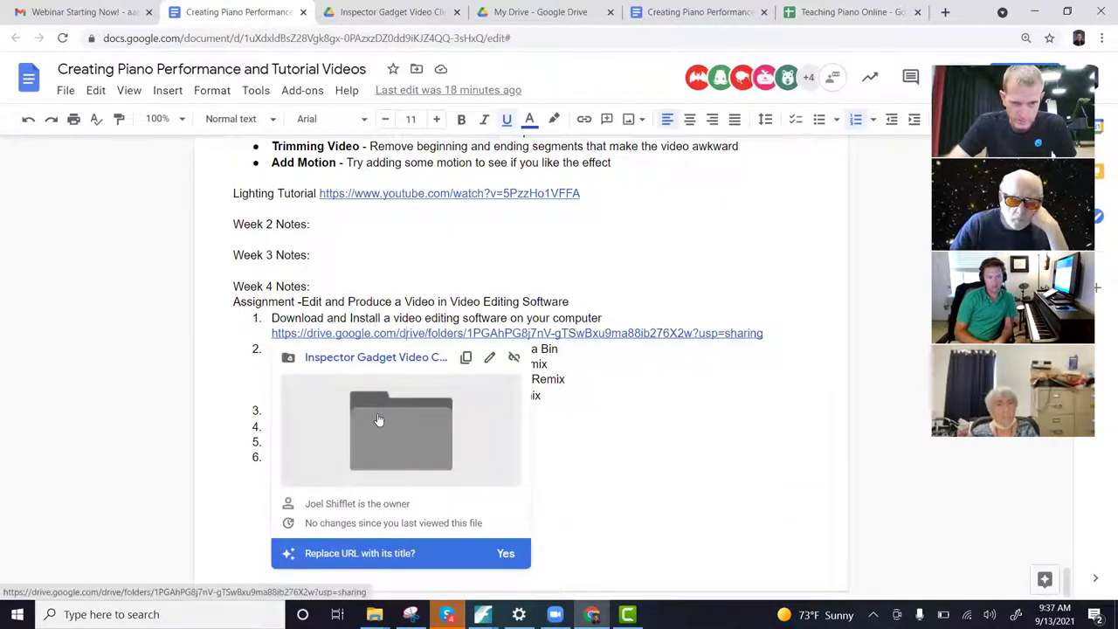
click(378, 420)
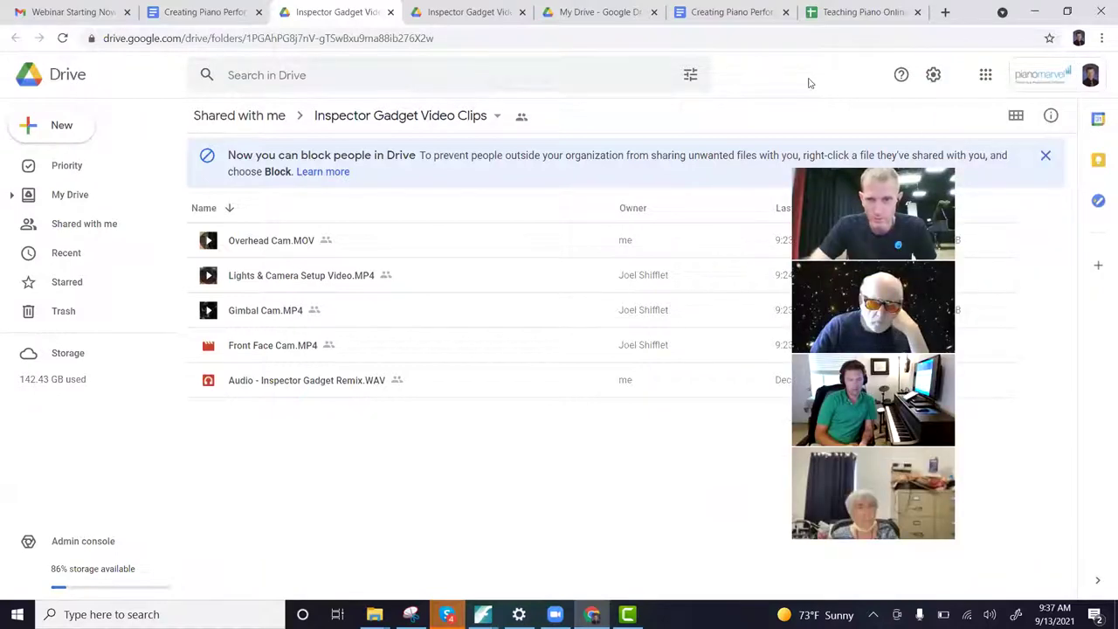
Step: Open Overhead Cam.MOV from the Drive folder and download it despite the virus-scan warning
click(278, 248)
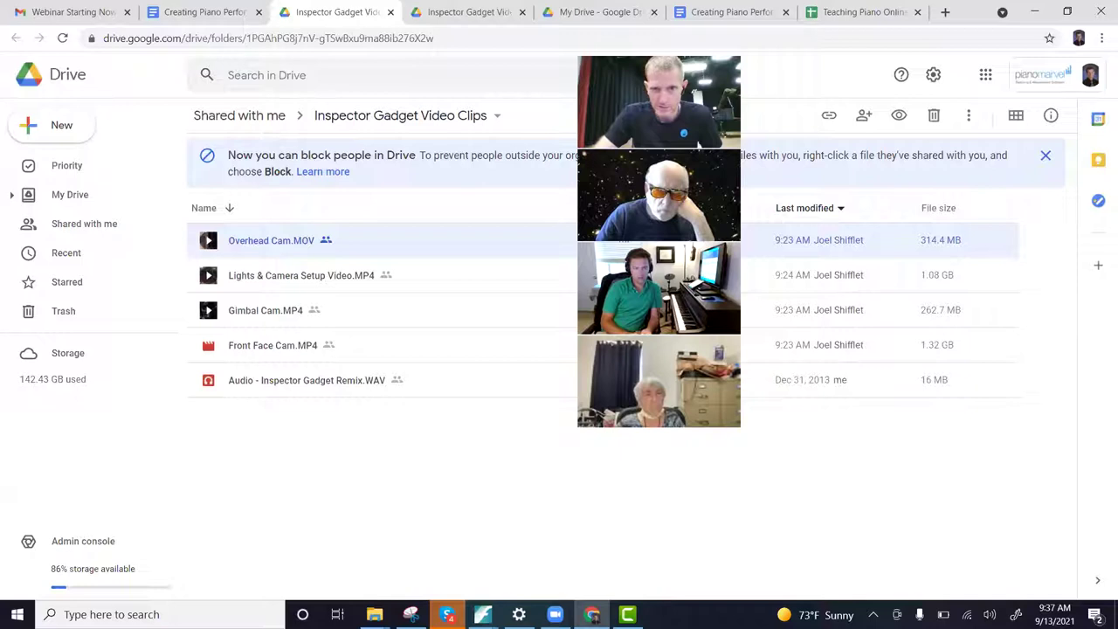
double_click(682, 239)
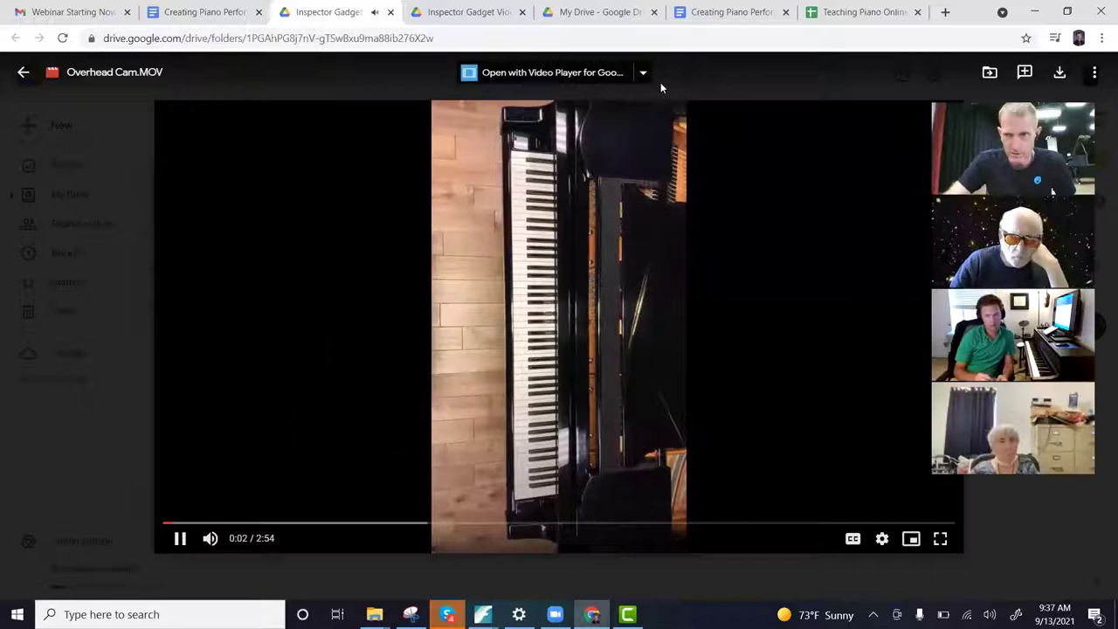
click(1059, 75)
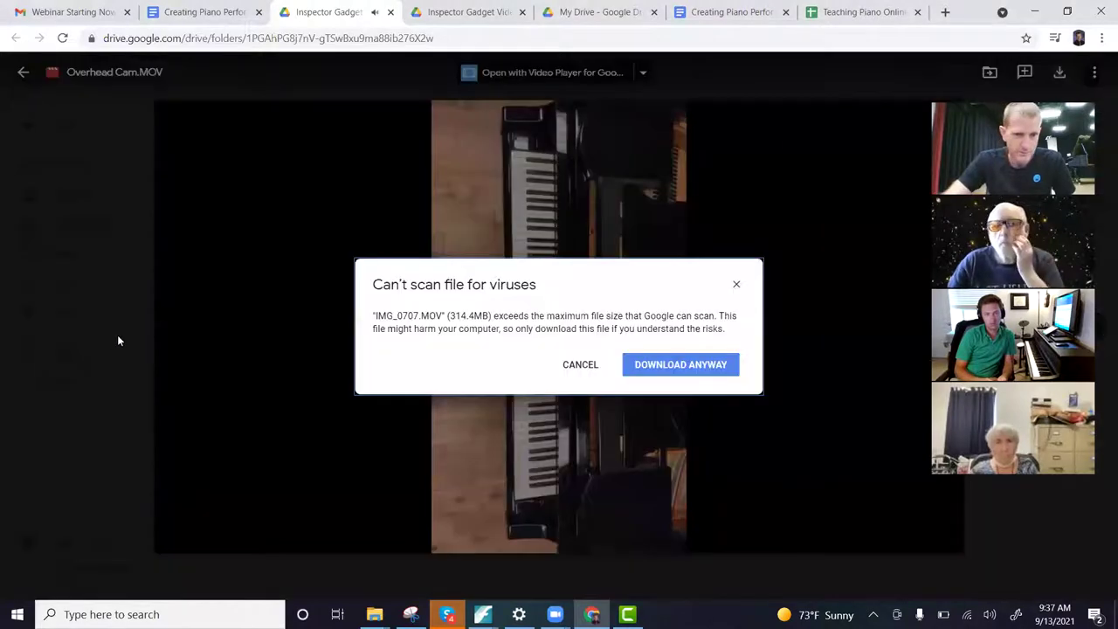
click(667, 375)
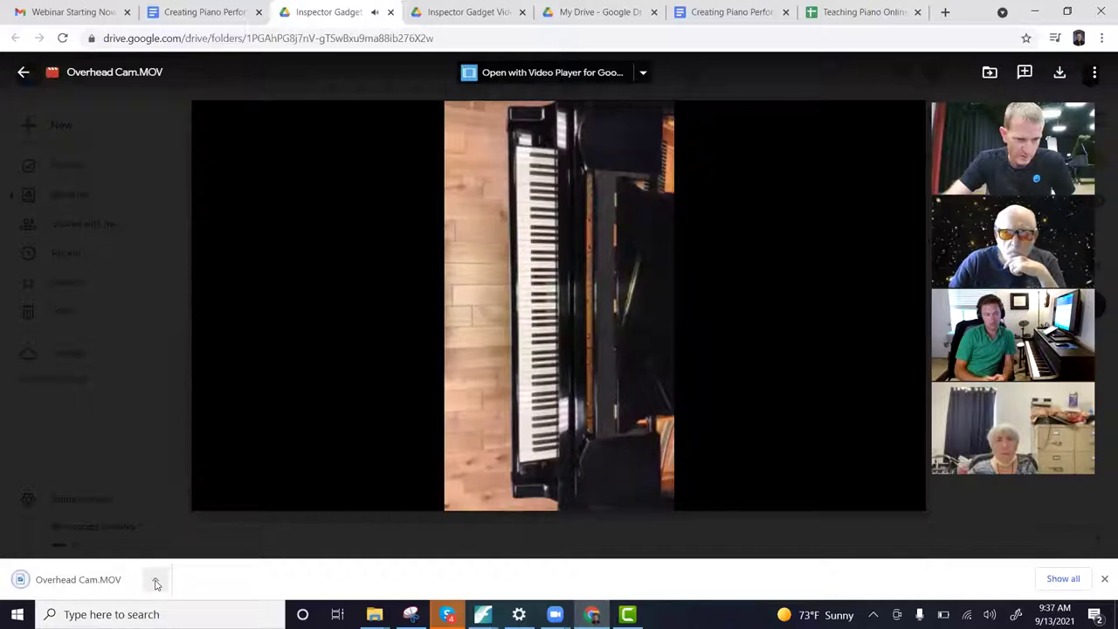
Step: Show the downloaded Overhead Cam.MOV in its Downloads folder and move the folder window aside
click(156, 582)
click(174, 535)
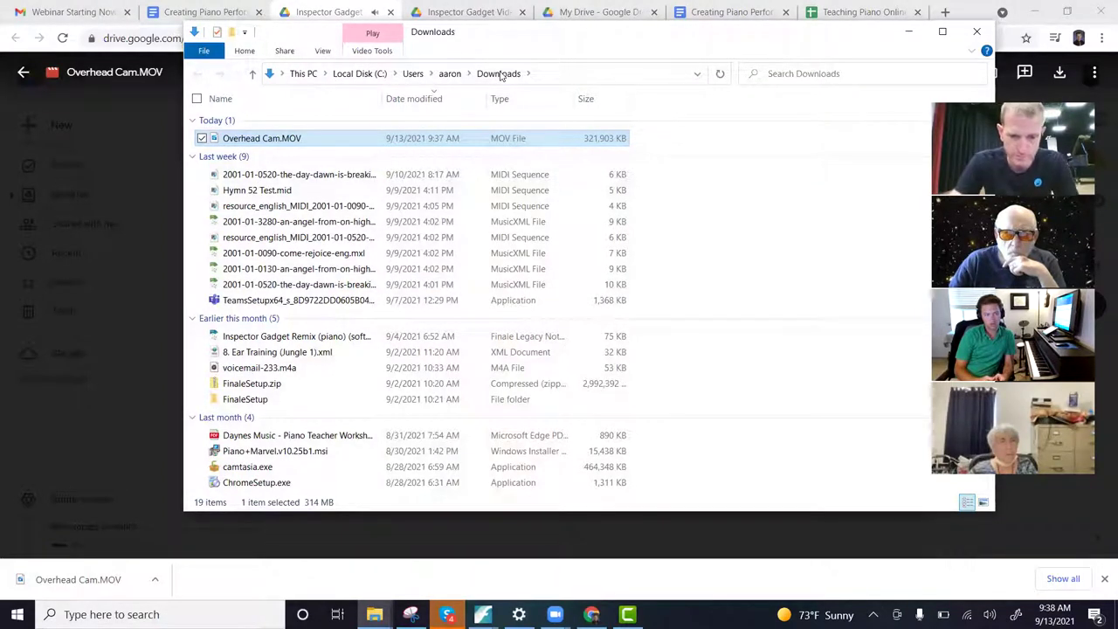
drag(602, 39, 488, 85)
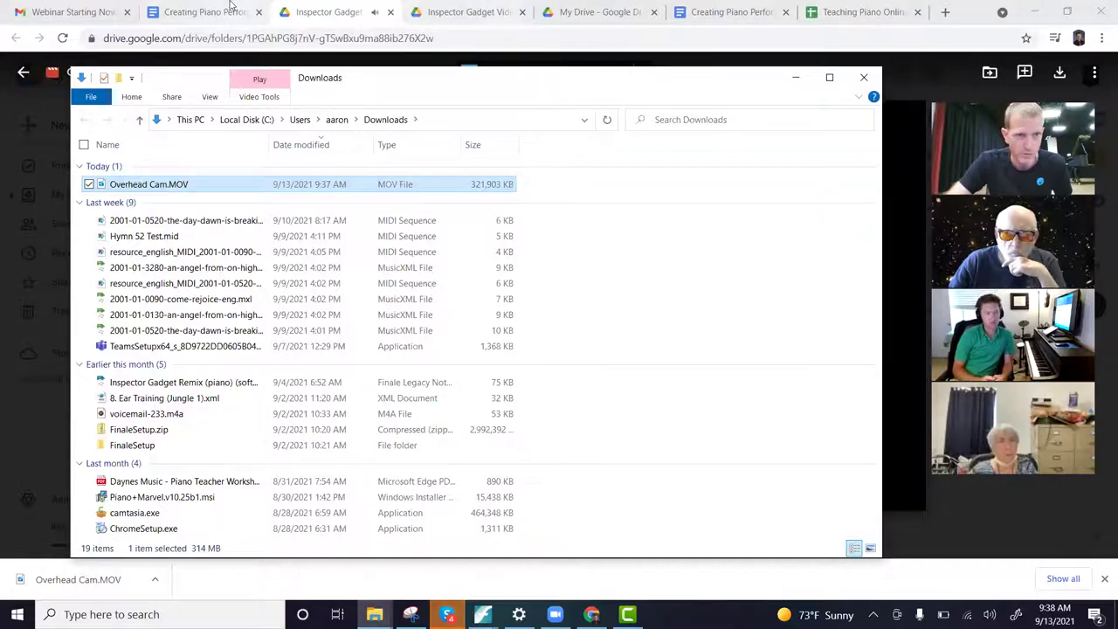
Step: Return to the Inspector Gadget Video Clips folder in Drive and download Gimbal Cam.MP4 despite the virus-scan warning
click(161, 18)
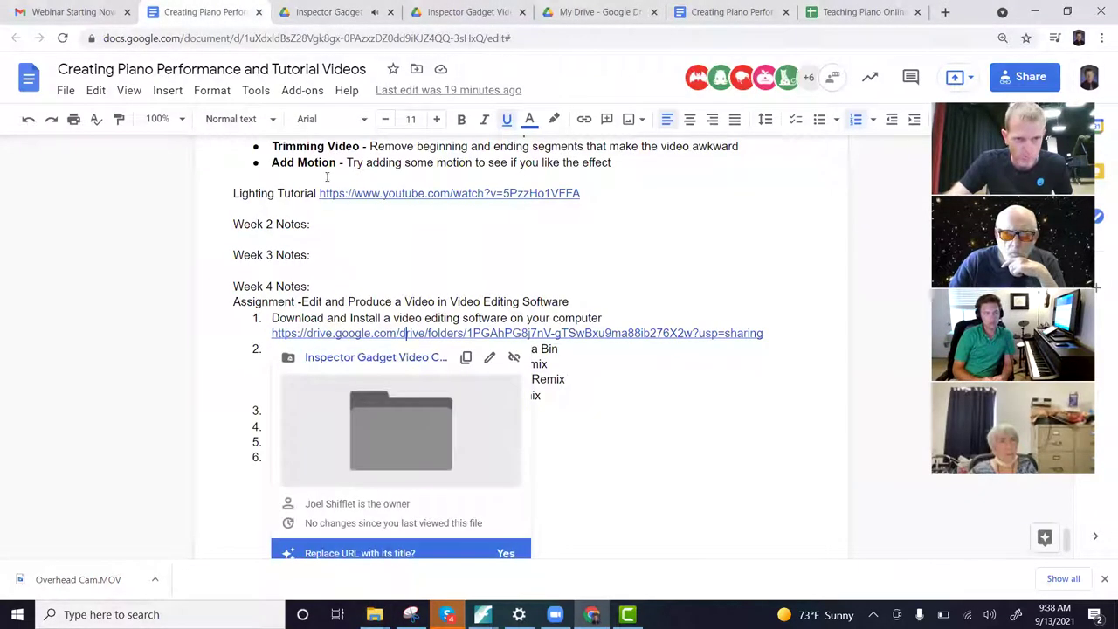
click(321, 14)
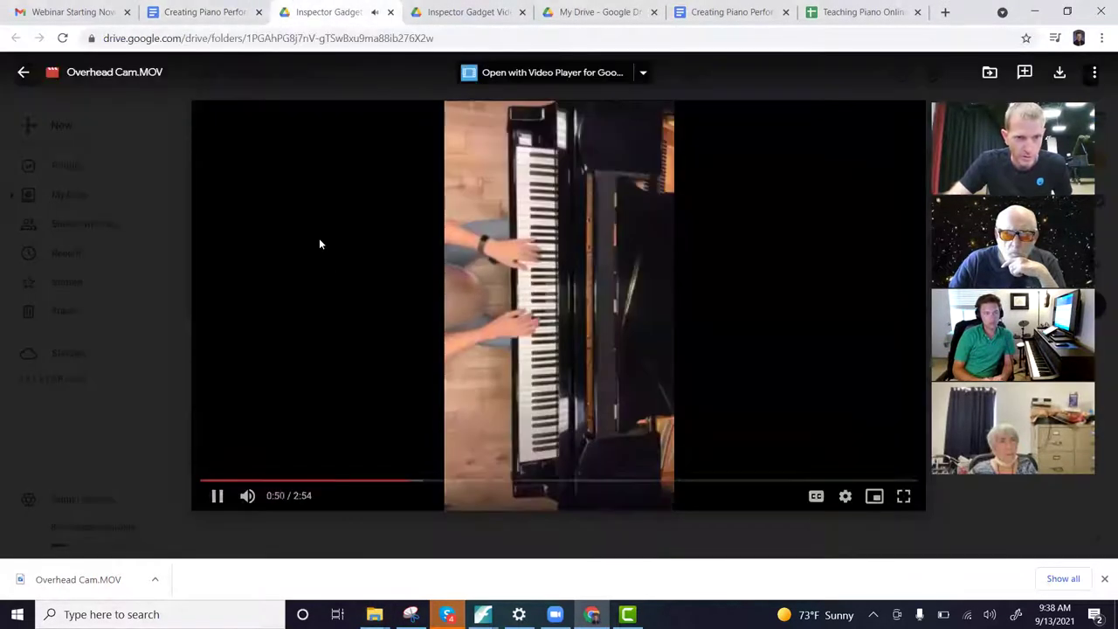
click(21, 73)
click(278, 282)
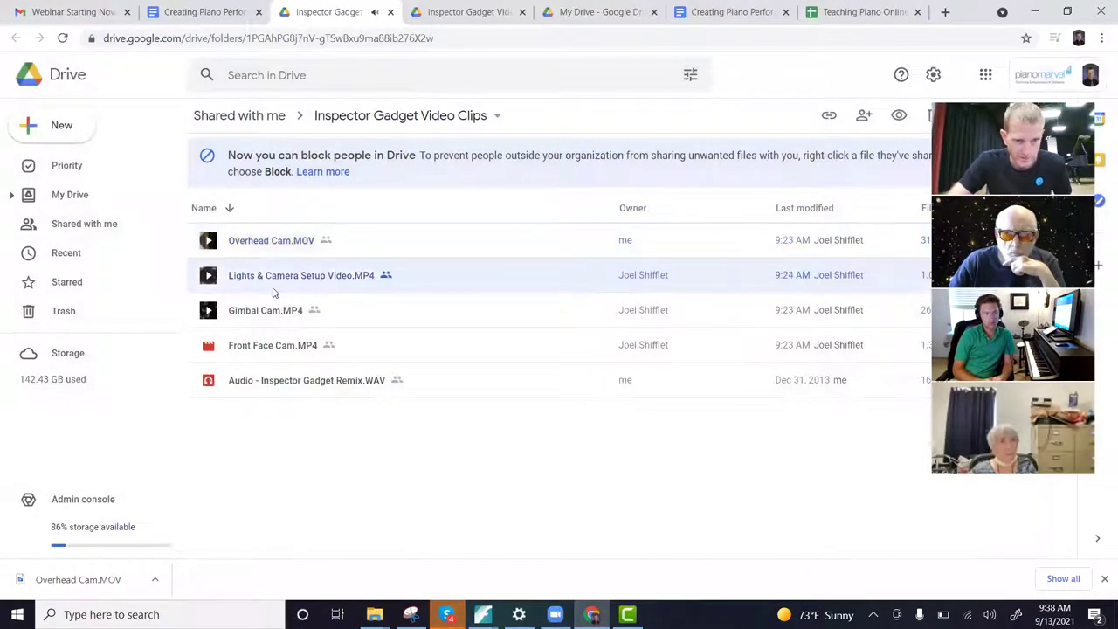
click(253, 320)
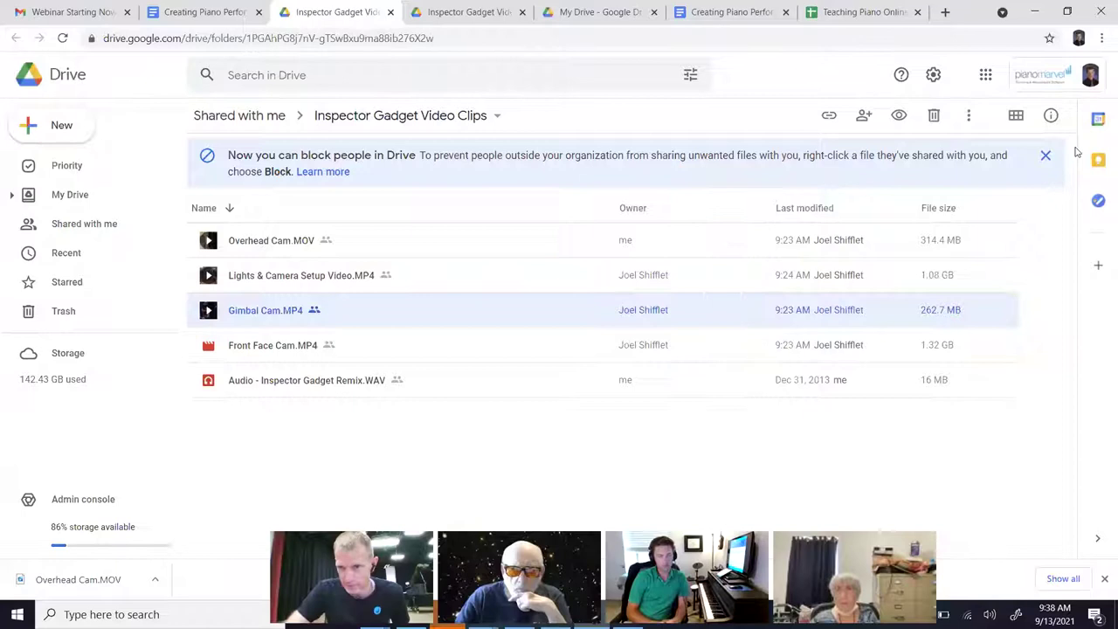
click(967, 115)
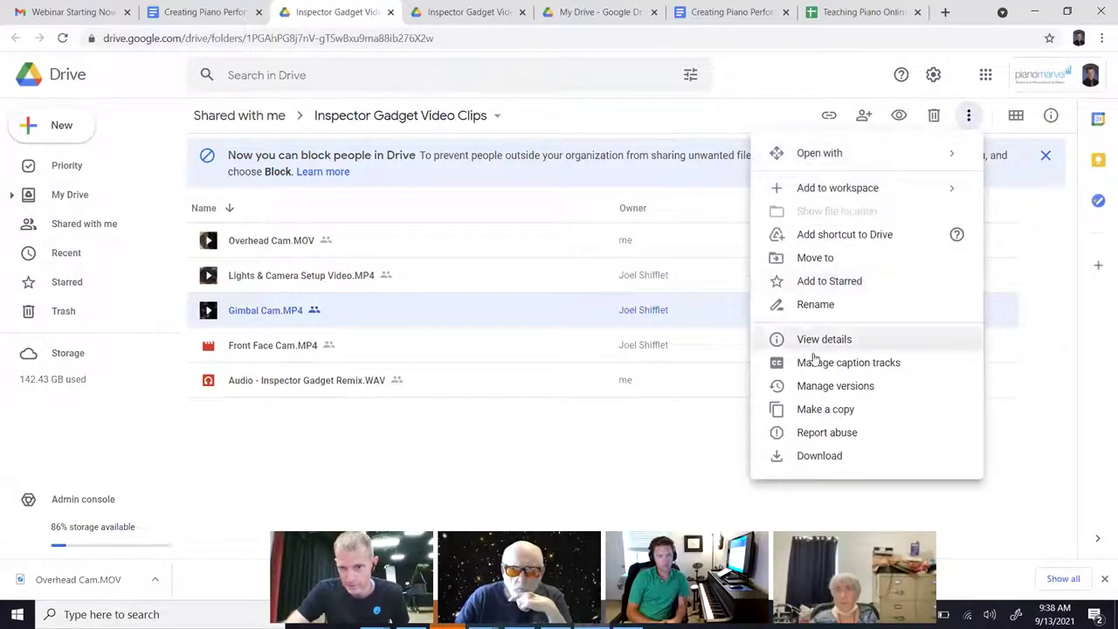
click(805, 458)
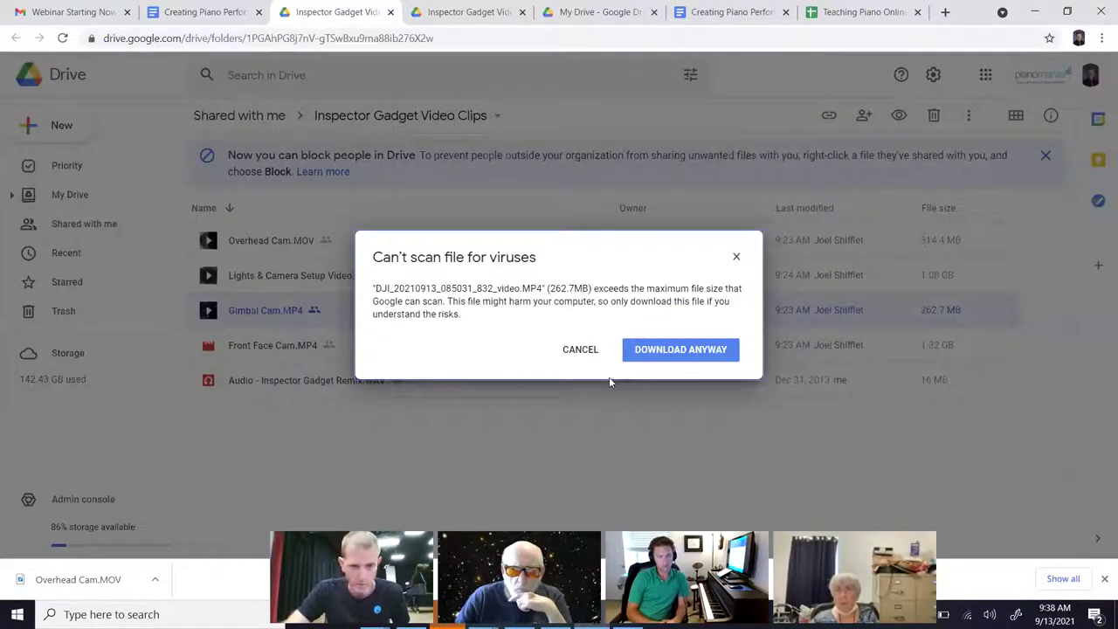
click(670, 350)
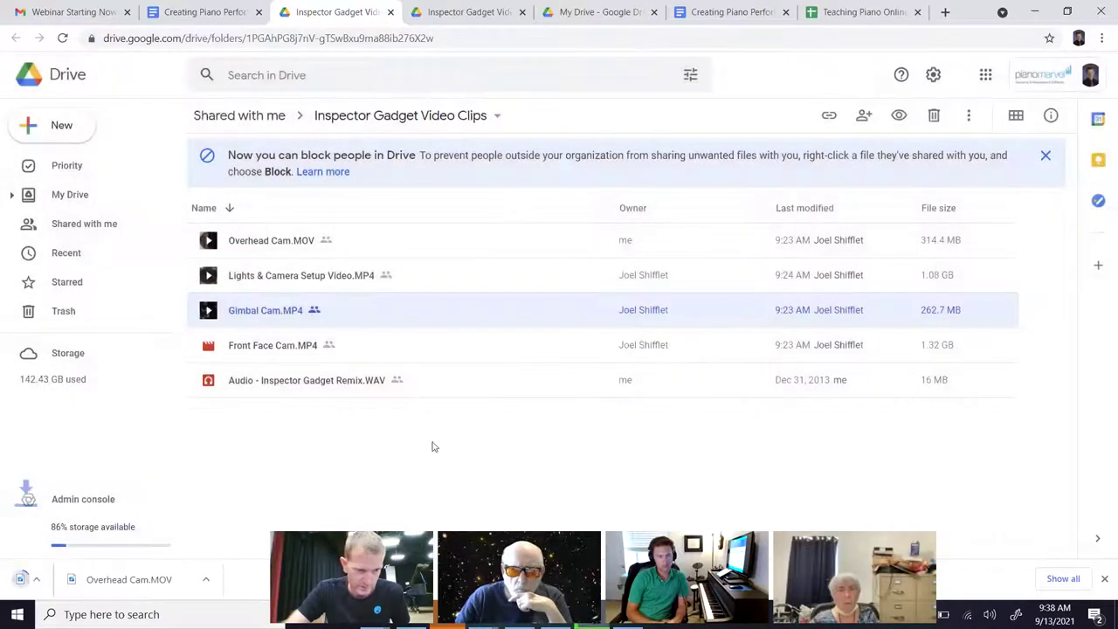
Step: Download Front Face Cam.MP4 from the Drive folder despite the virus-scan warning
click(263, 351)
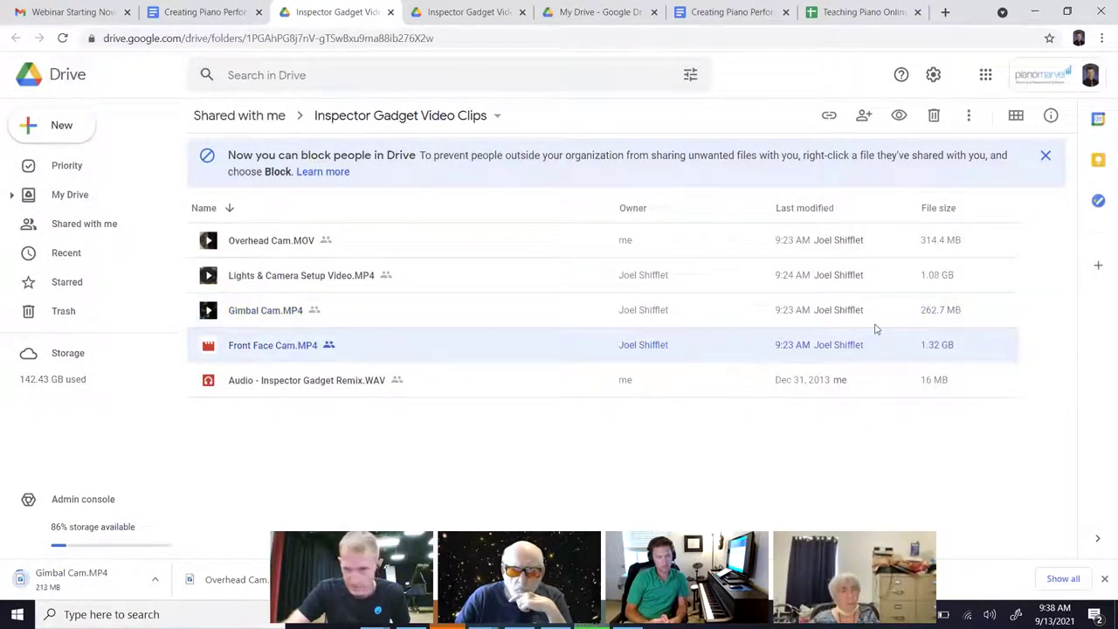
click(968, 117)
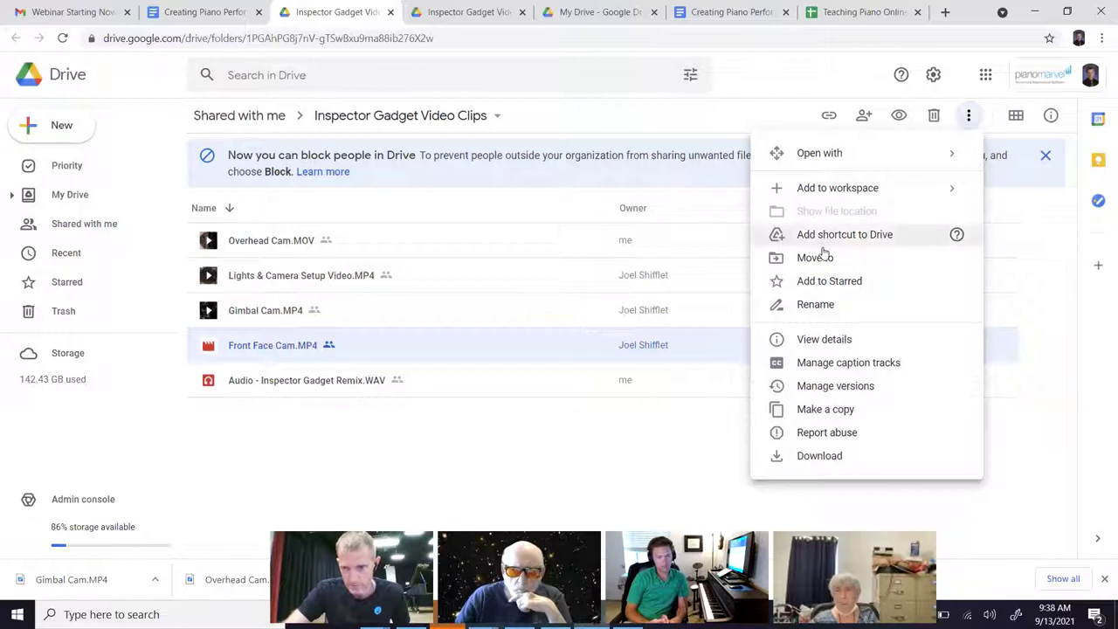
click(819, 456)
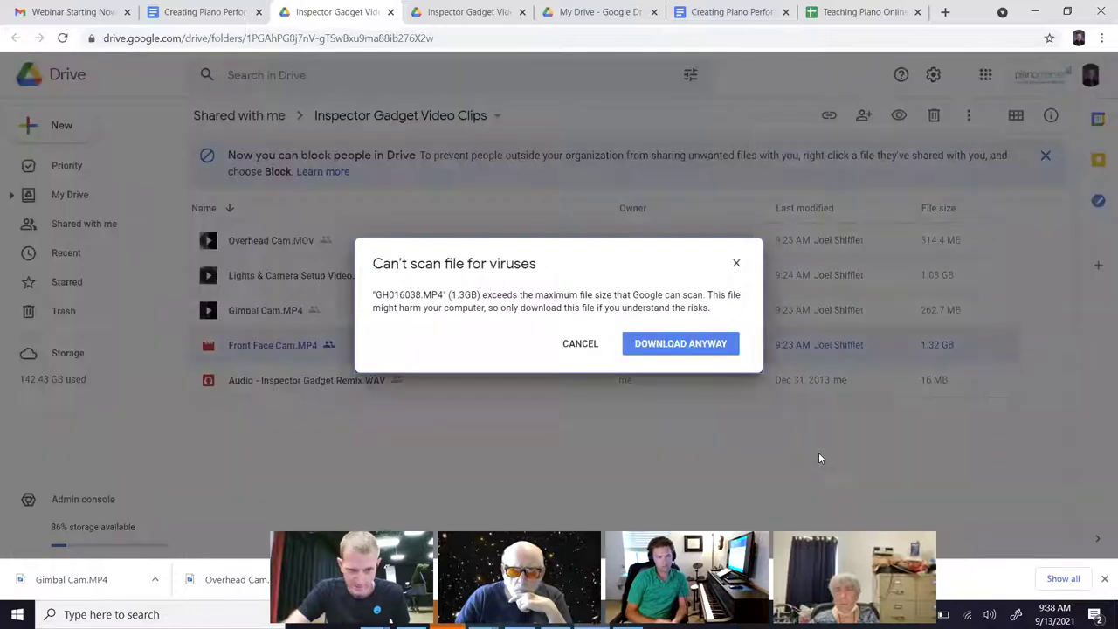
click(664, 343)
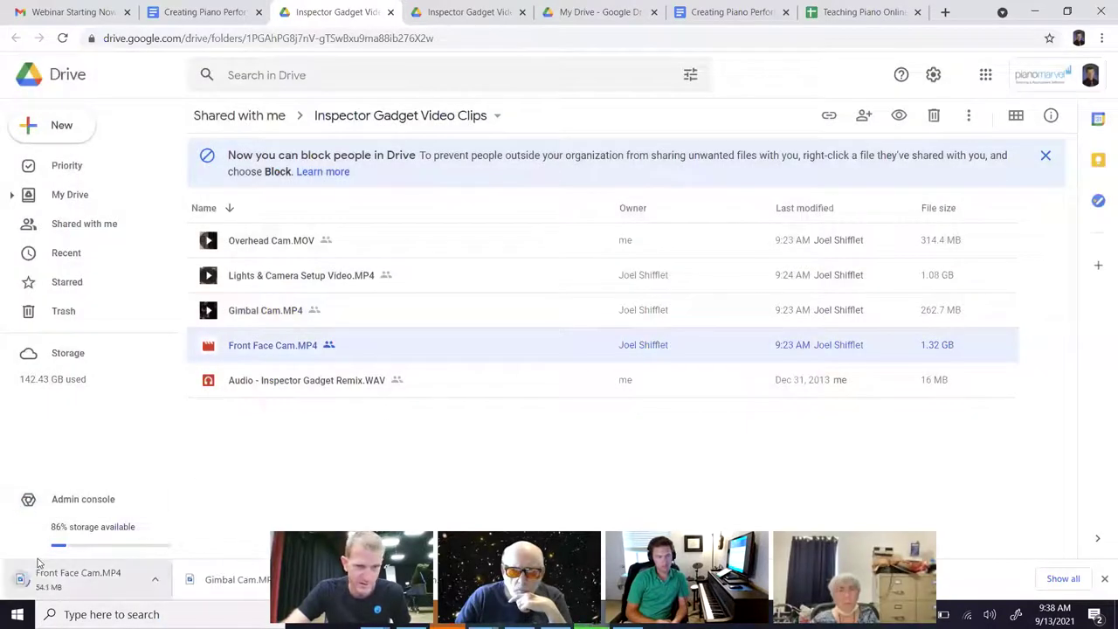
Step: Download Audio - Inspector Gadget Remix.WAV from the Drive folder
click(293, 387)
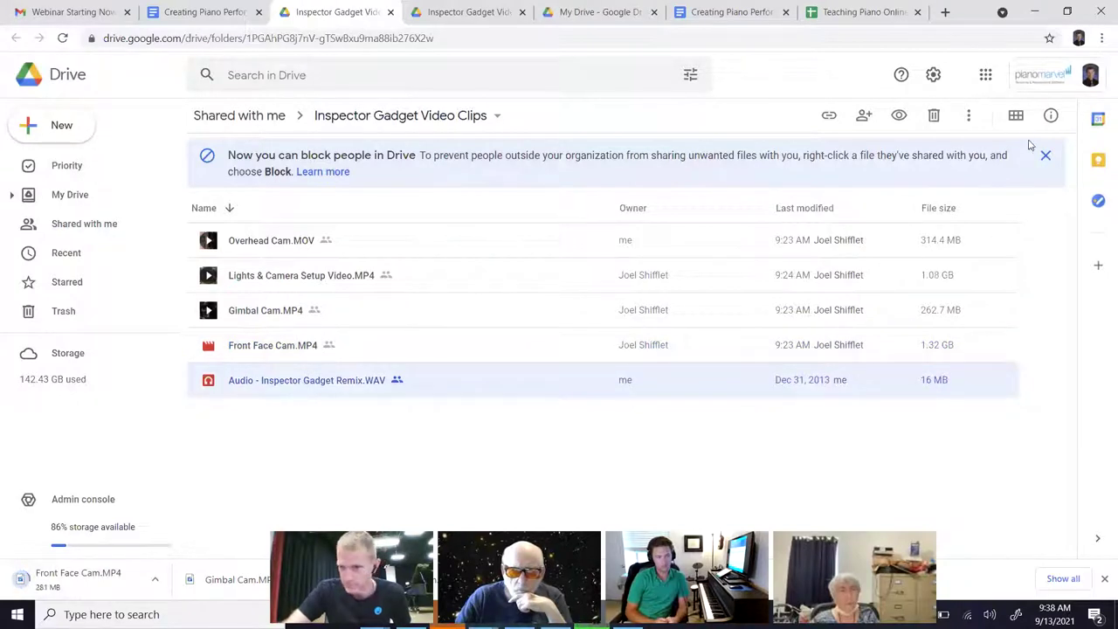
click(968, 119)
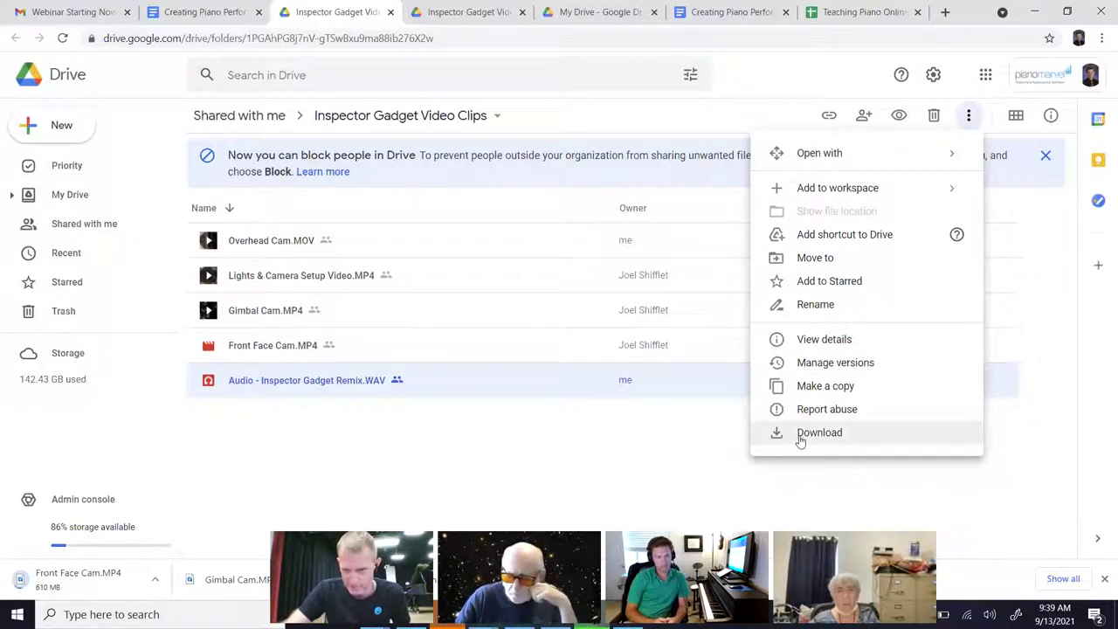
click(801, 437)
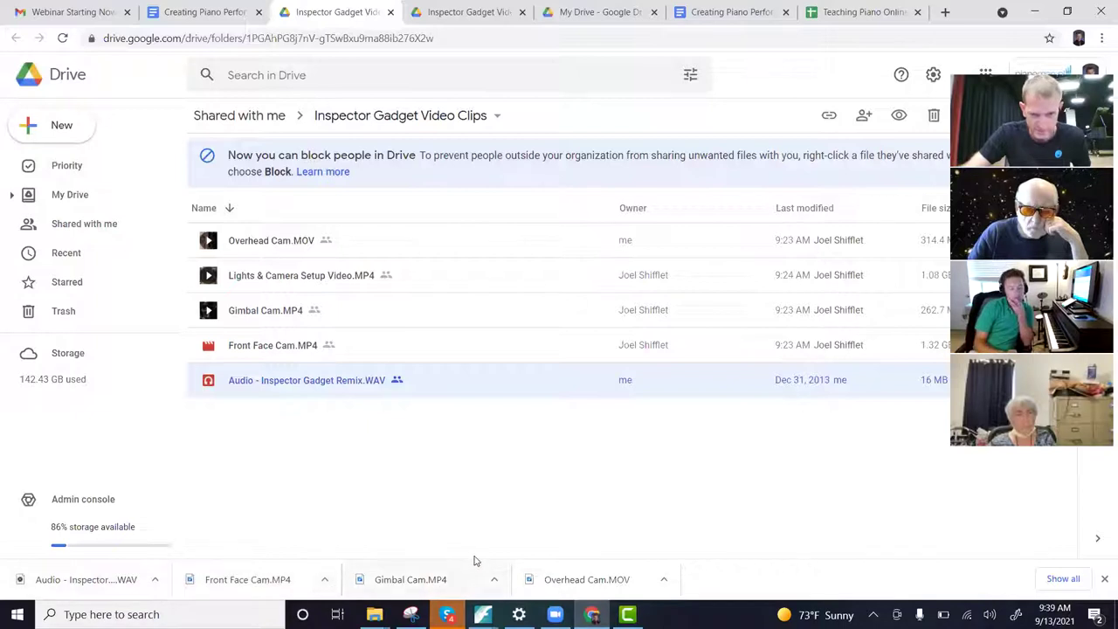
Step: Switch to the File Explorer window showing the Downloads folder
mouse_move(374, 614)
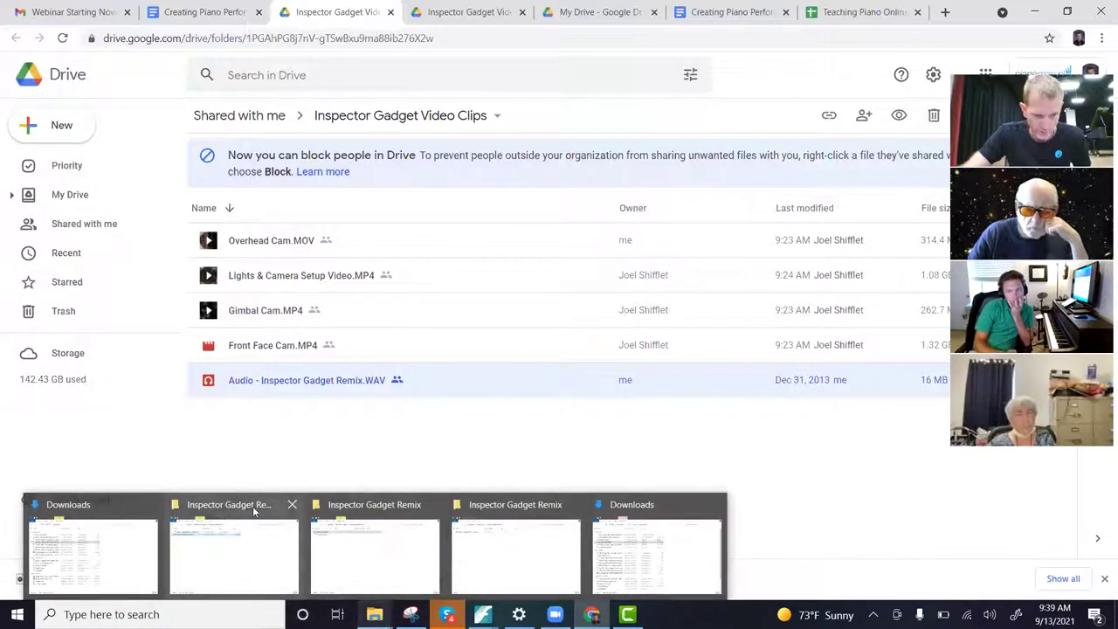
click(638, 537)
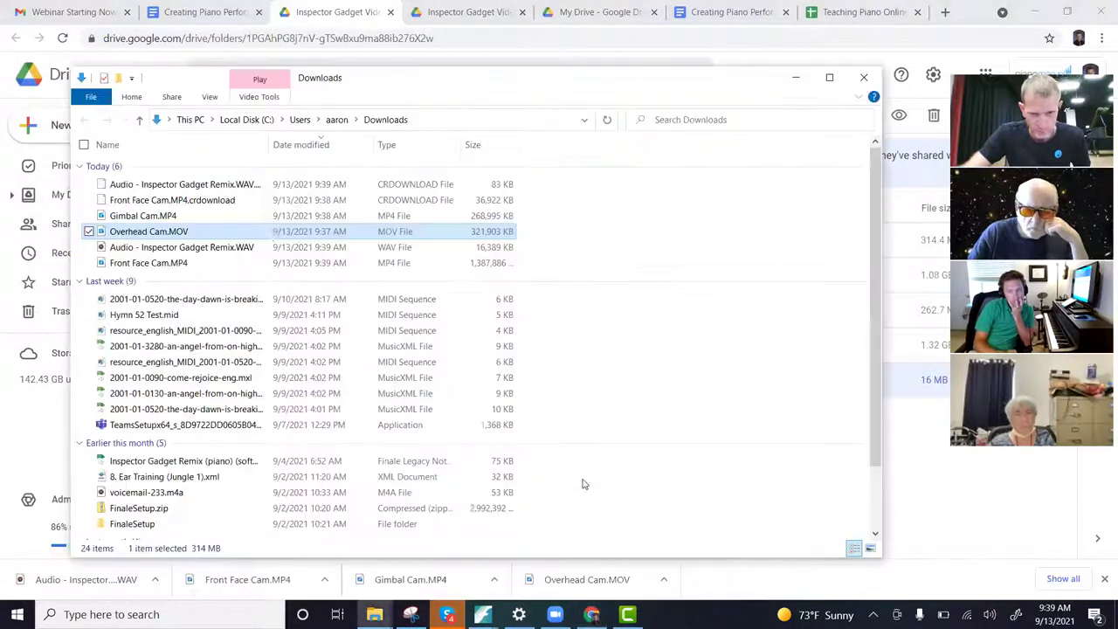
click(161, 184)
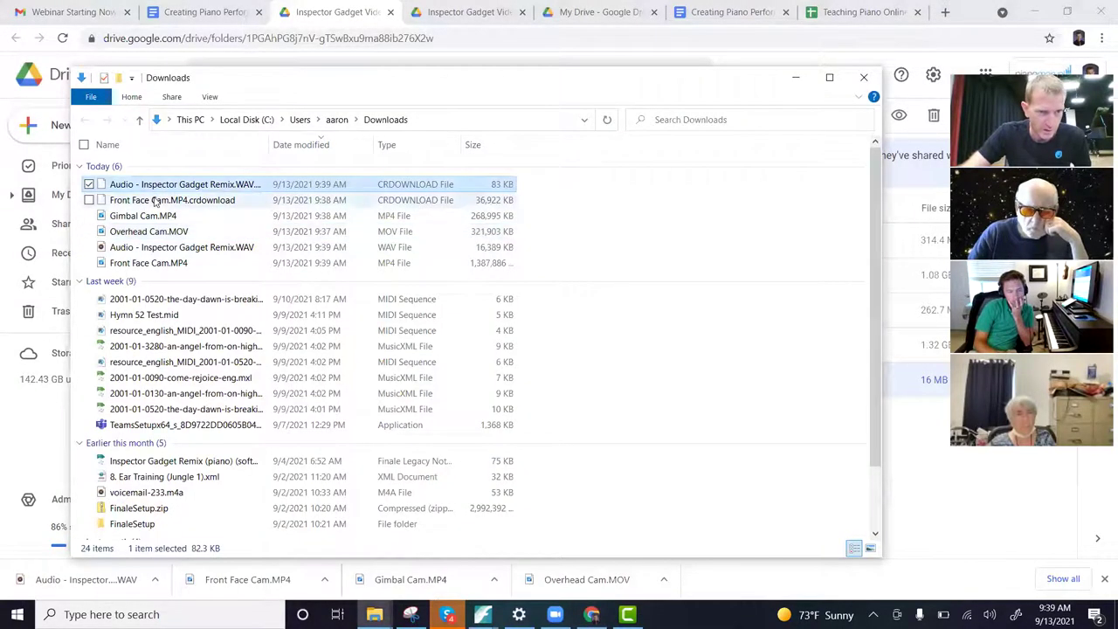
click(156, 200)
click(150, 216)
click(150, 231)
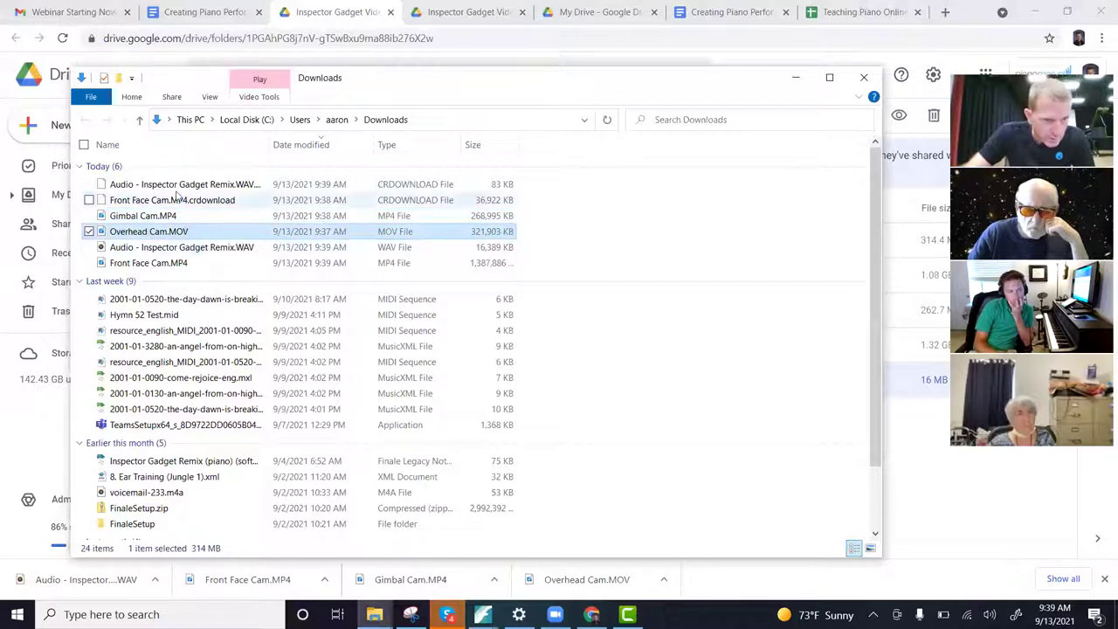
click(174, 188)
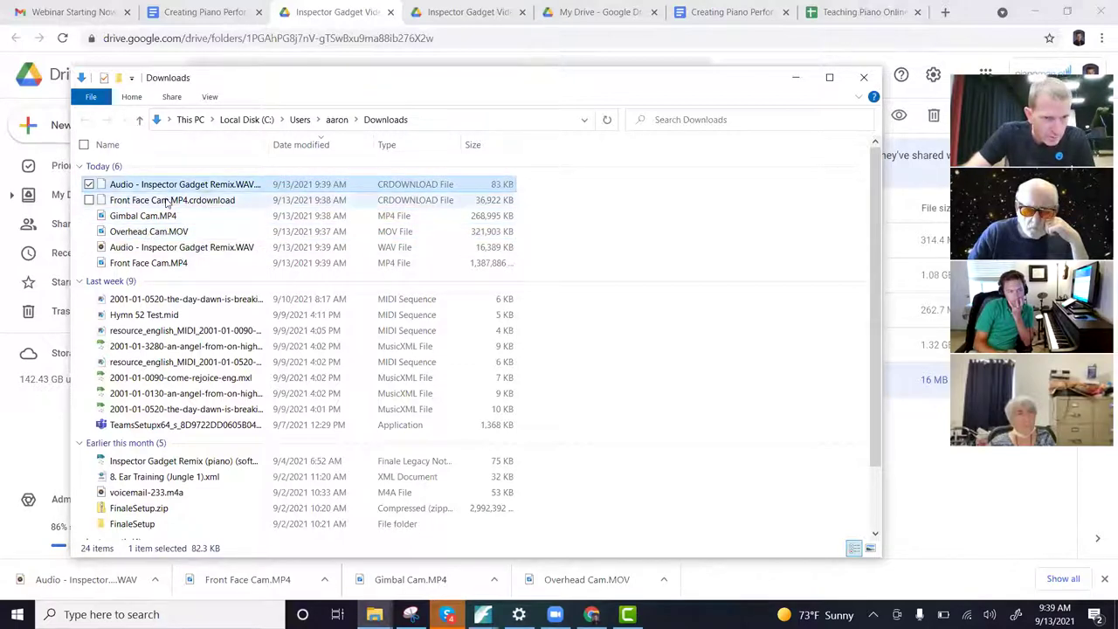
ctrl+click(166, 202)
ctrl+click(164, 217)
ctrl+click(157, 231)
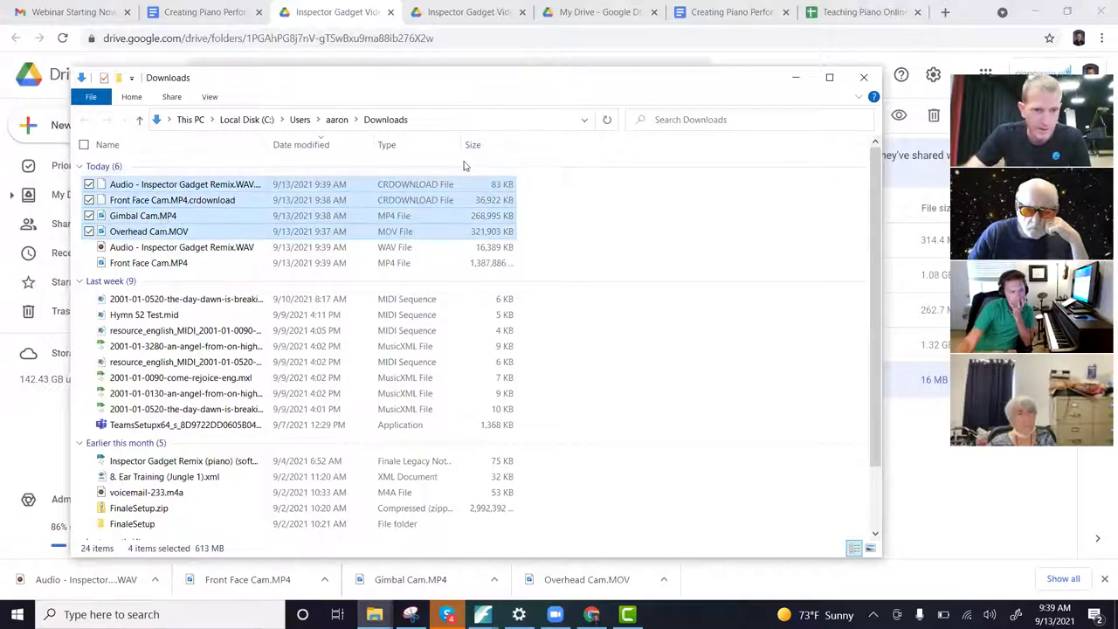
right_click(209, 188)
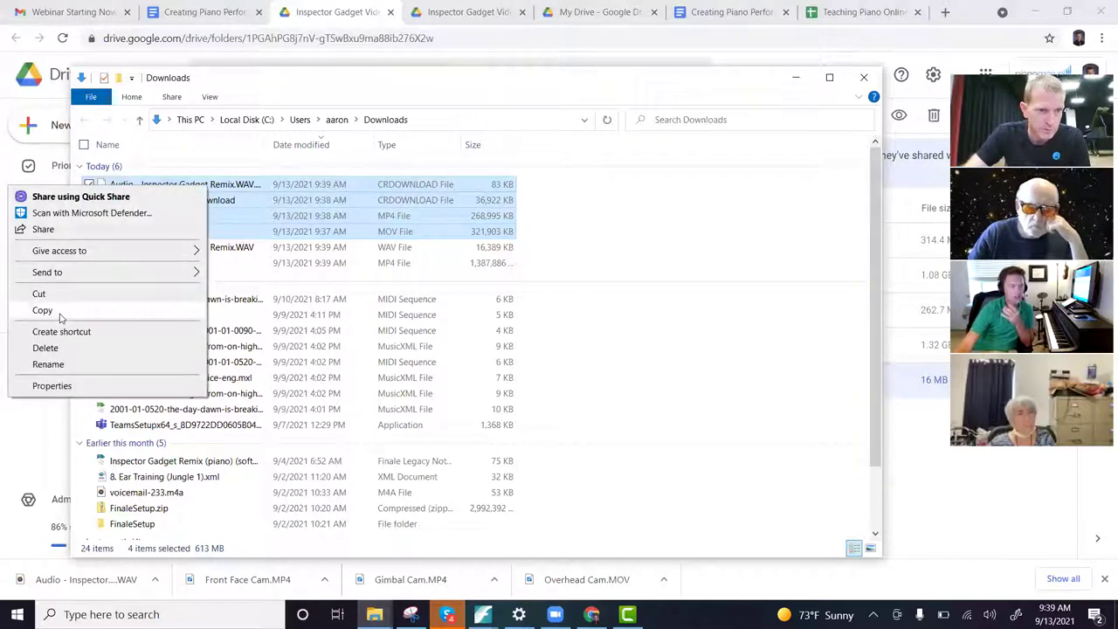
click(651, 220)
click(654, 217)
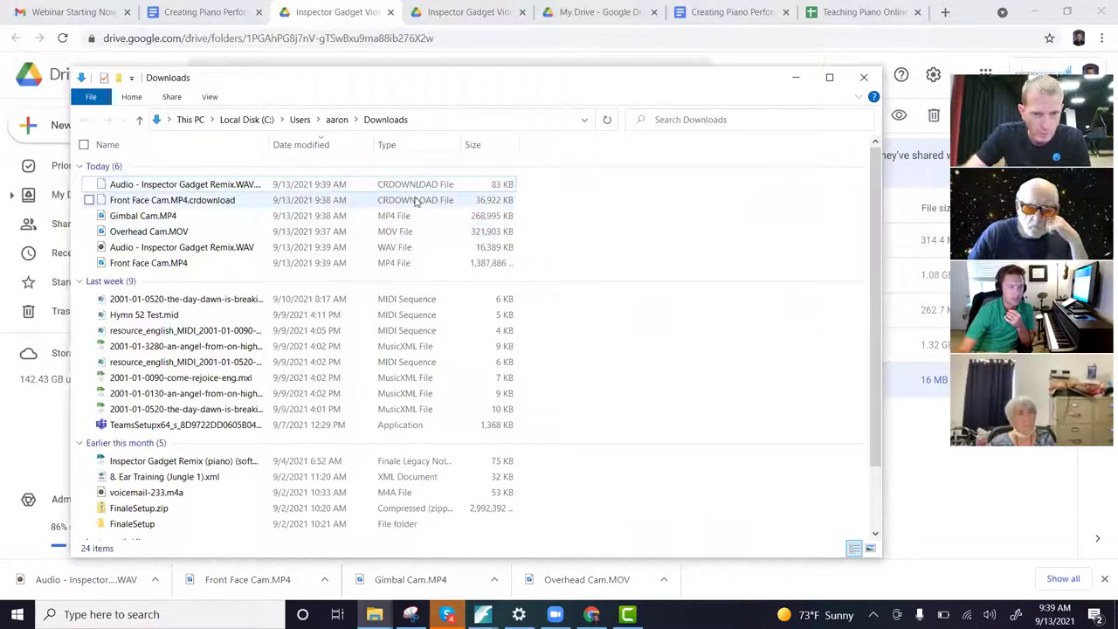
Step: Go up to the user folder and reopen Downloads to refresh its file listing
click(140, 120)
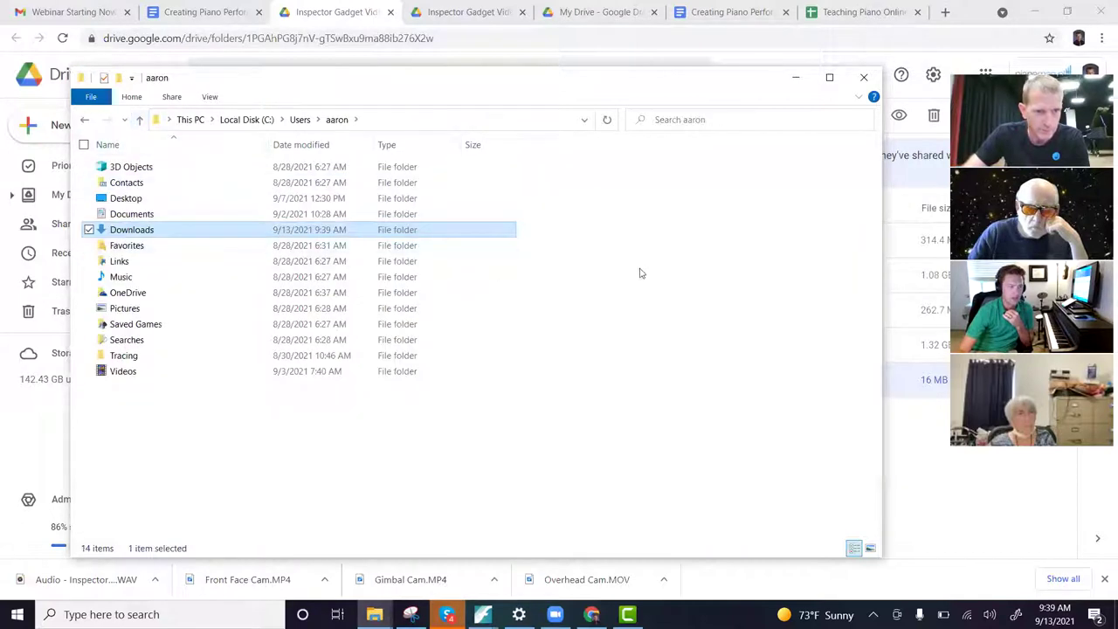
click(694, 247)
double_click(133, 231)
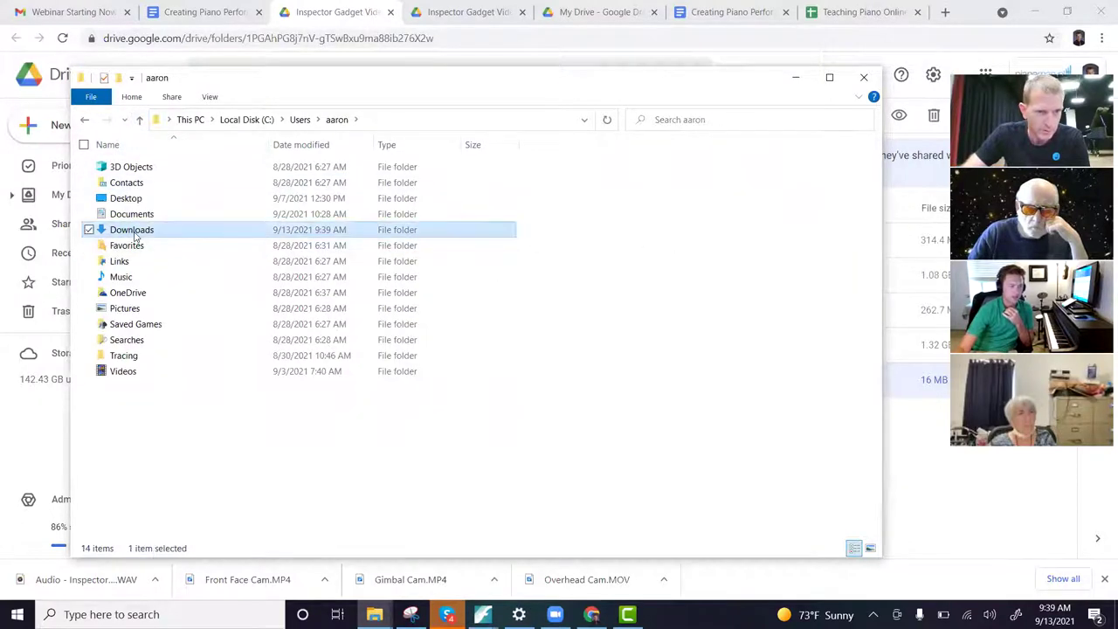
Step: Copy Front Face Cam.MP4, Audio - Inspector Gadget Remix.WAV, Gimbal Cam.MP4 and Overhead Cam.MOV from the Downloads folder
click(144, 184)
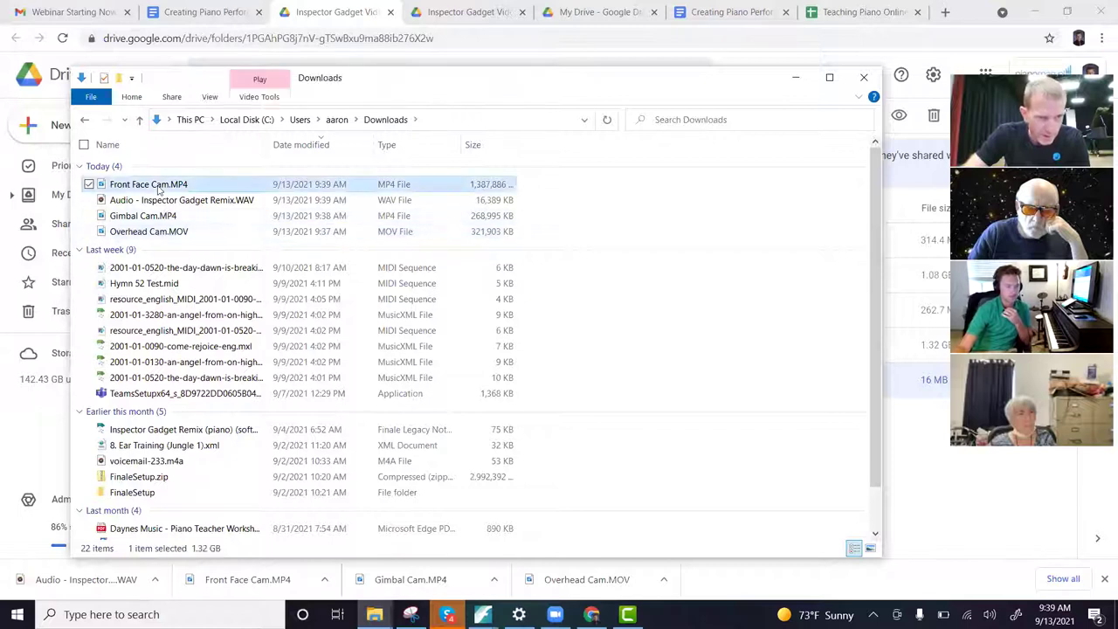
ctrl+click(149, 200)
ctrl+shift+click(155, 230)
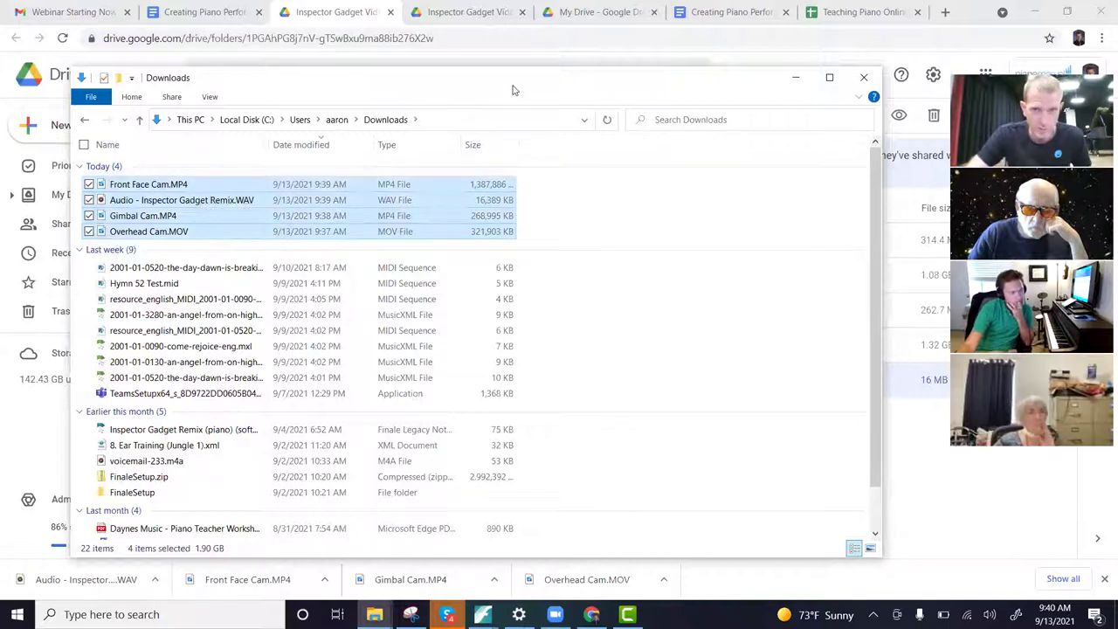
drag(512, 87, 484, 72)
right_click(136, 170)
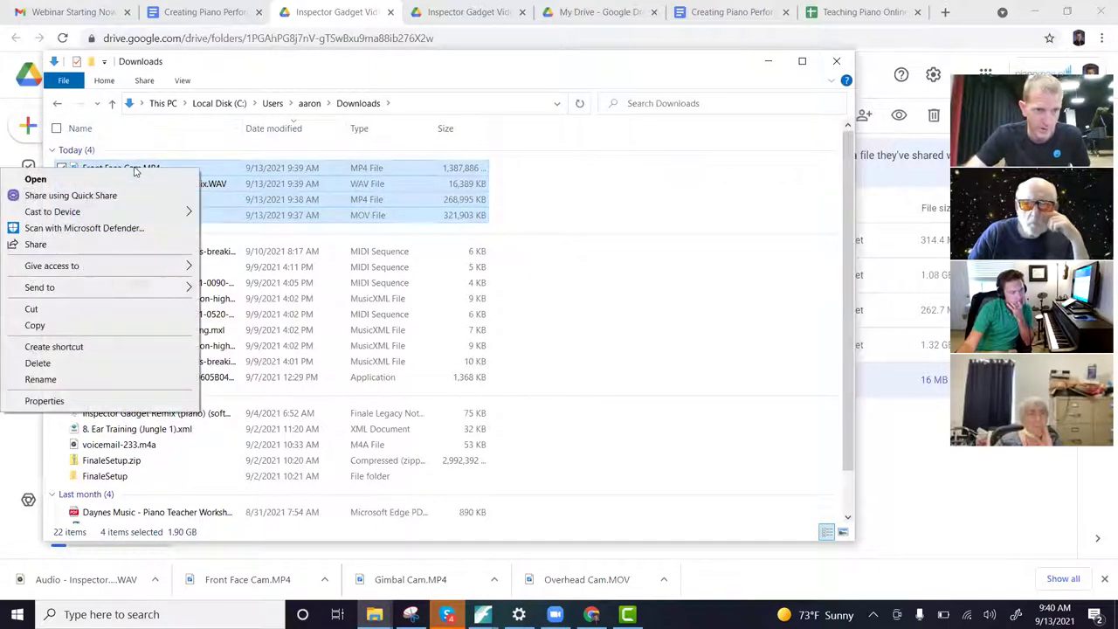
click(54, 322)
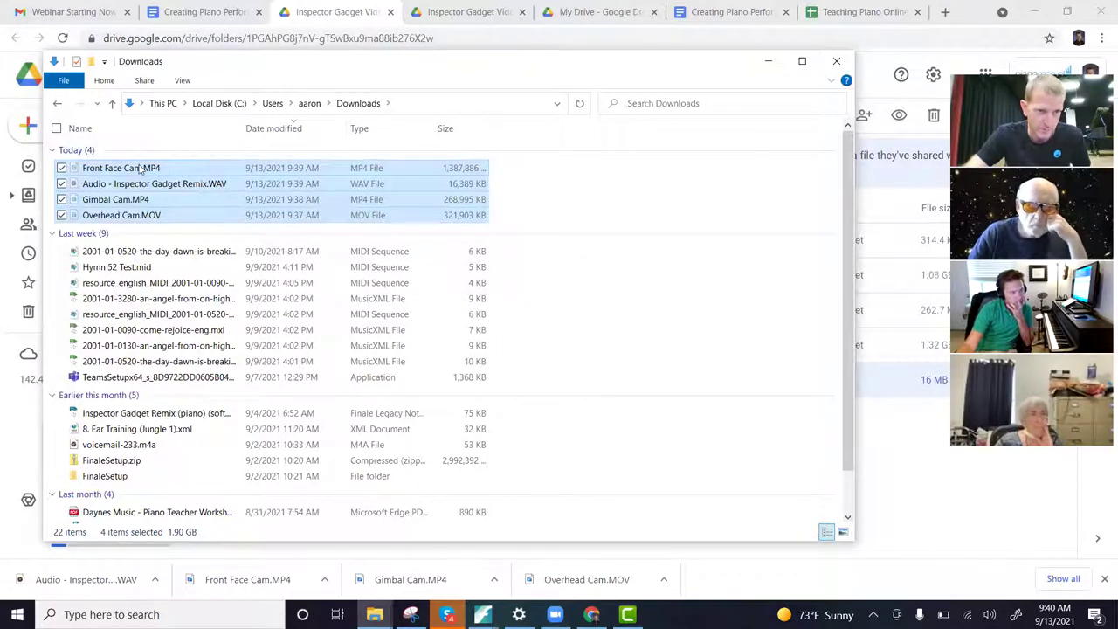
Step: Bring up the Inspector Gadget Remix folder window and browse it to Content > Camtasia Files > Inspector Gadget Remix
click(374, 614)
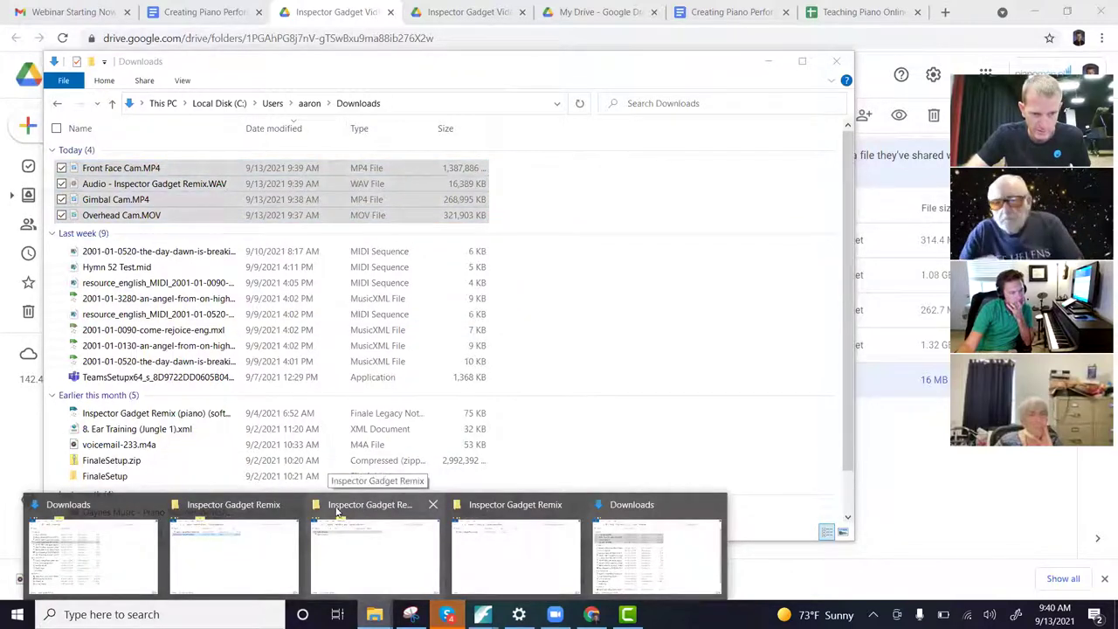
click(349, 537)
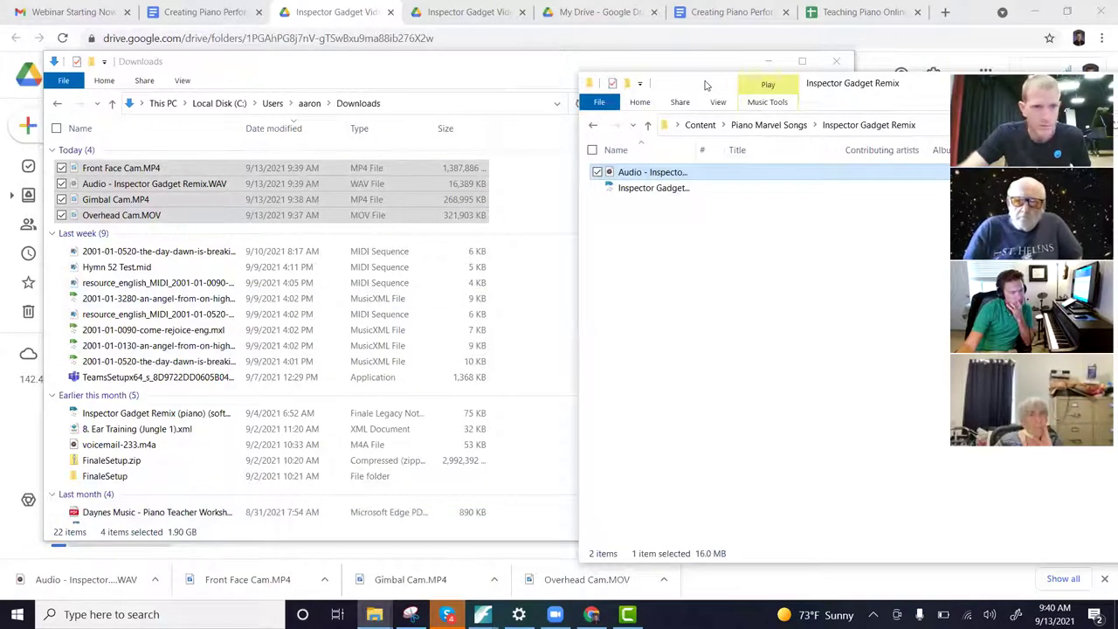
drag(707, 84, 294, 30)
click(172, 72)
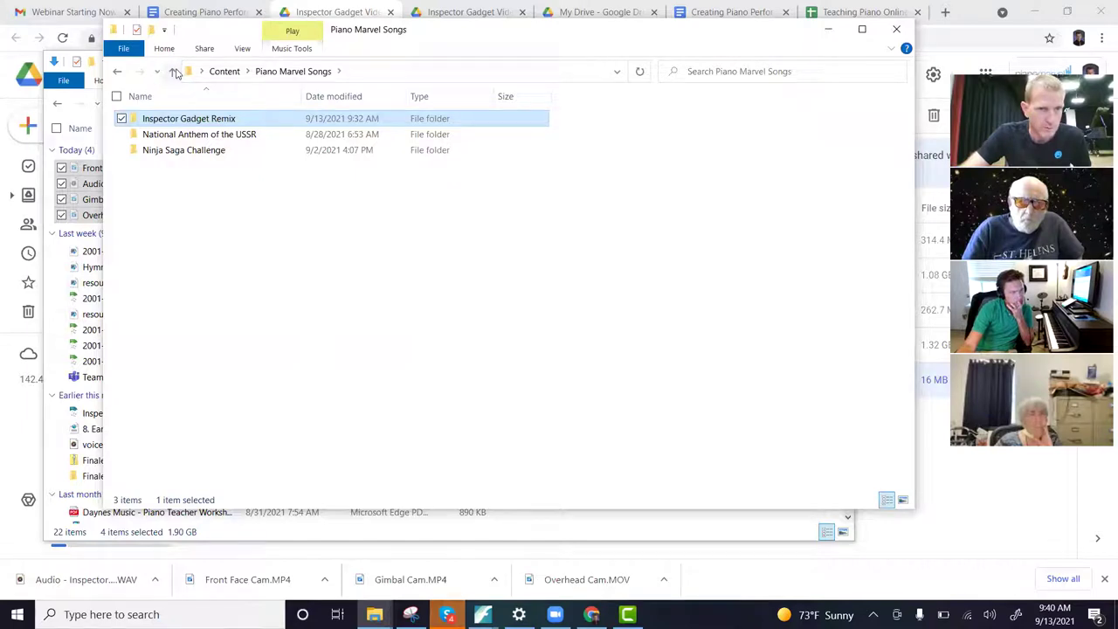
click(175, 72)
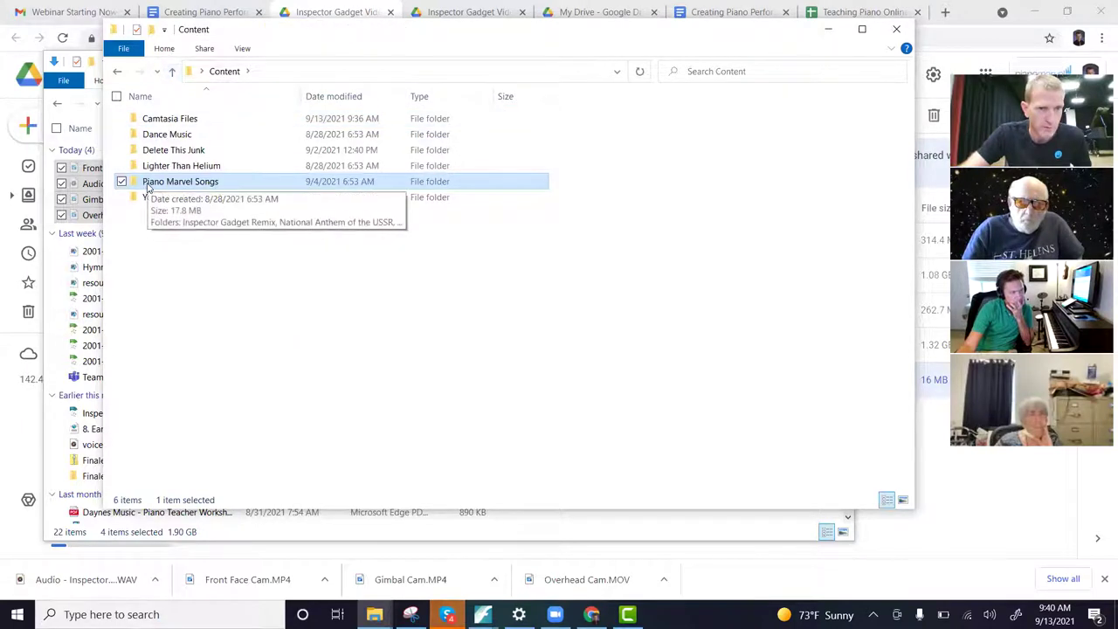
click(172, 72)
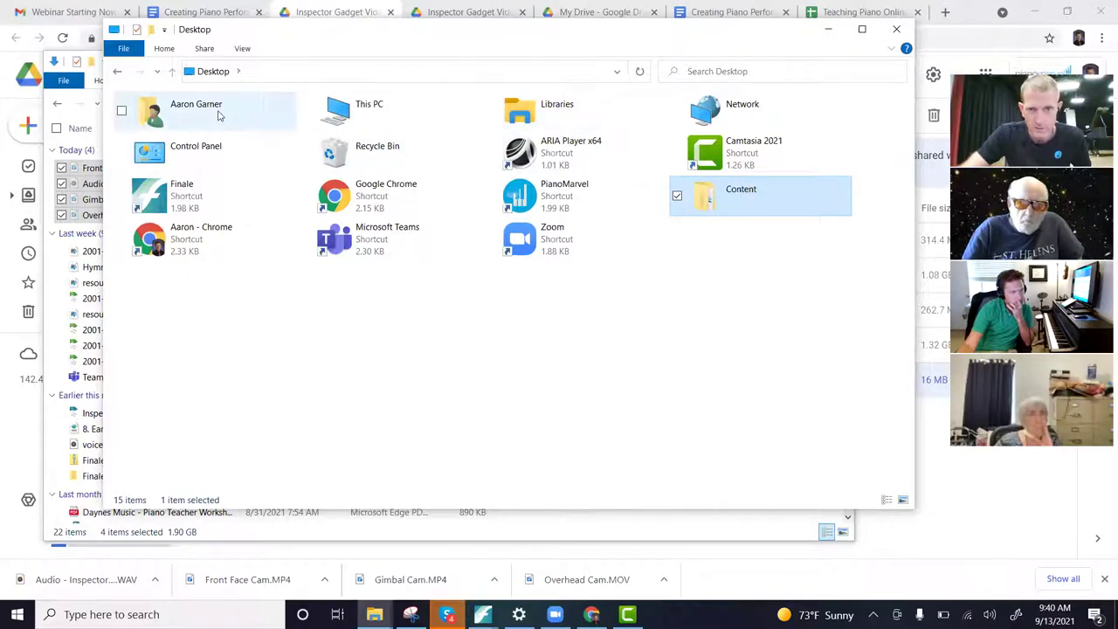
double_click(701, 203)
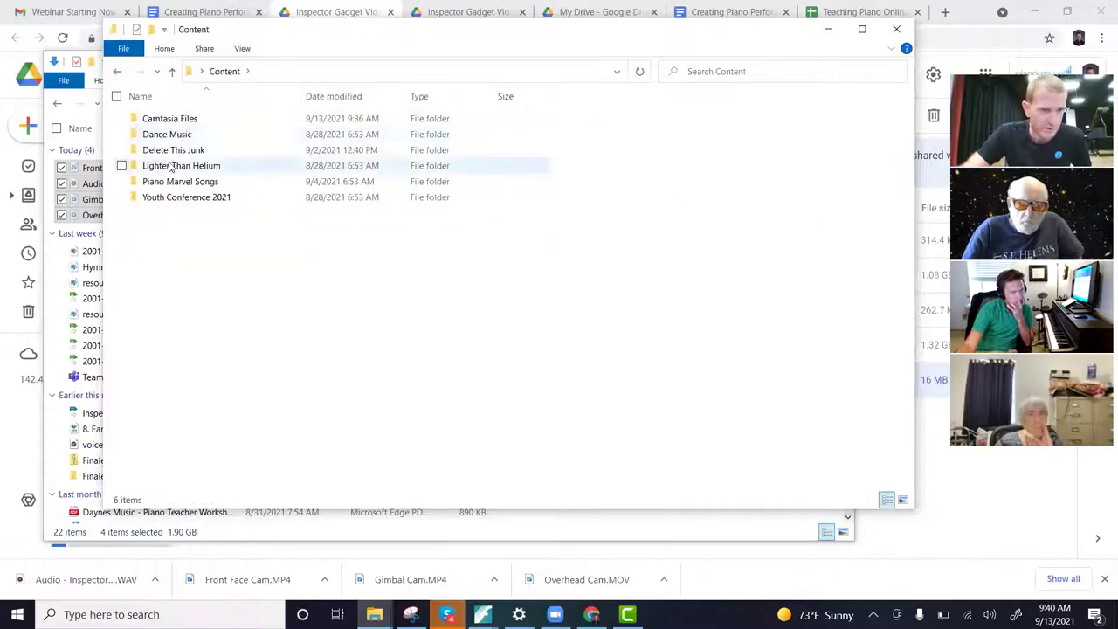
double_click(157, 118)
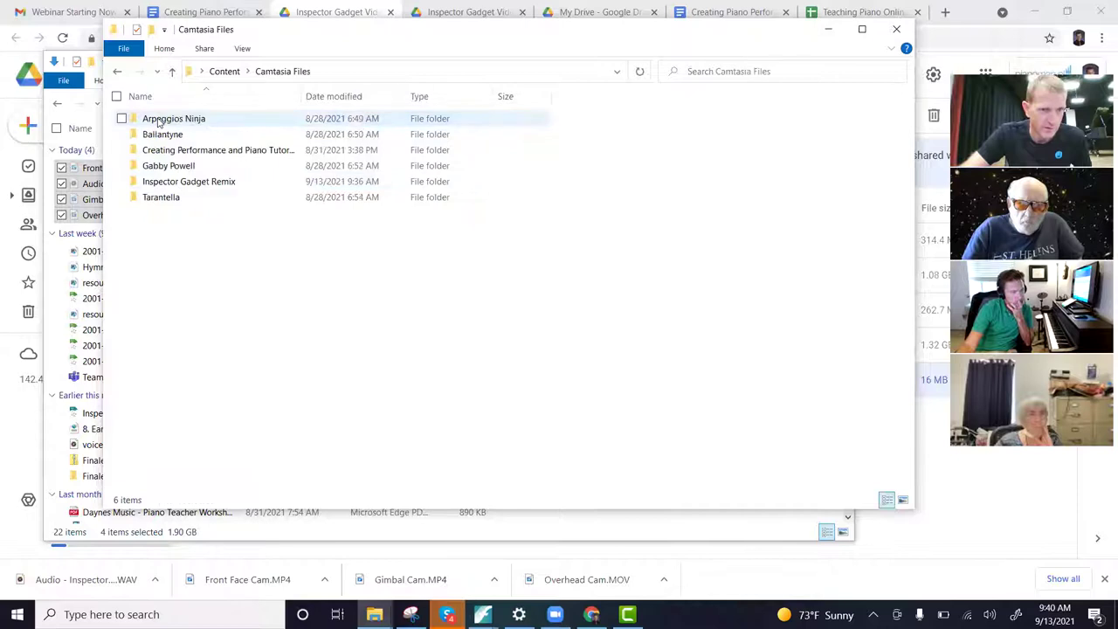
double_click(174, 180)
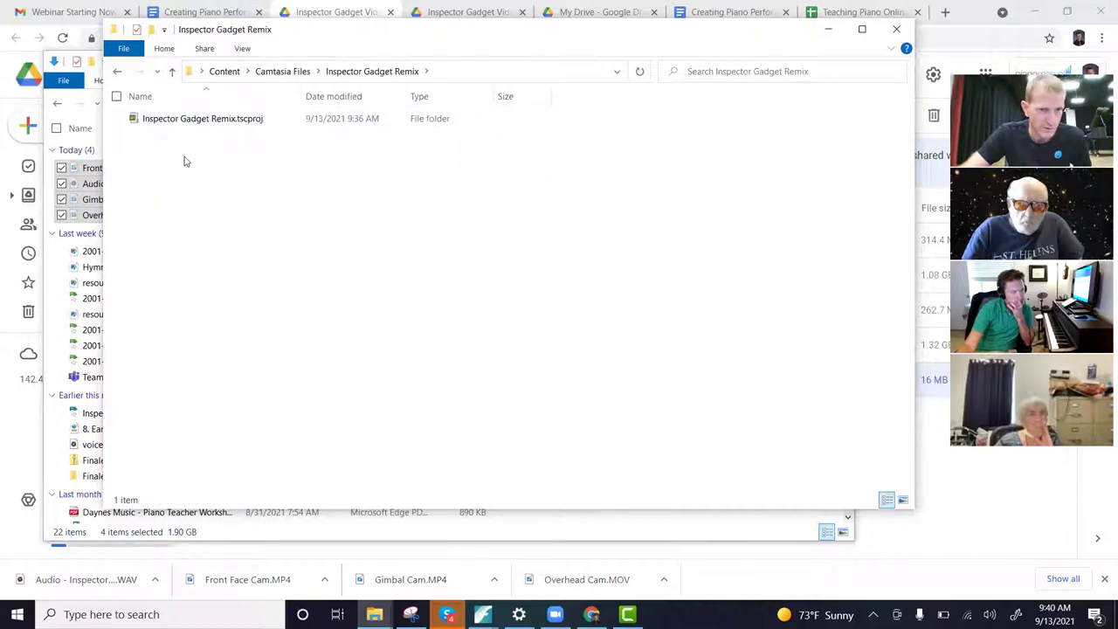
Step: Paste the three camera videos and the WAV audio file into the Camtasia Files > Inspector Gadget Remix folder
right_click(188, 159)
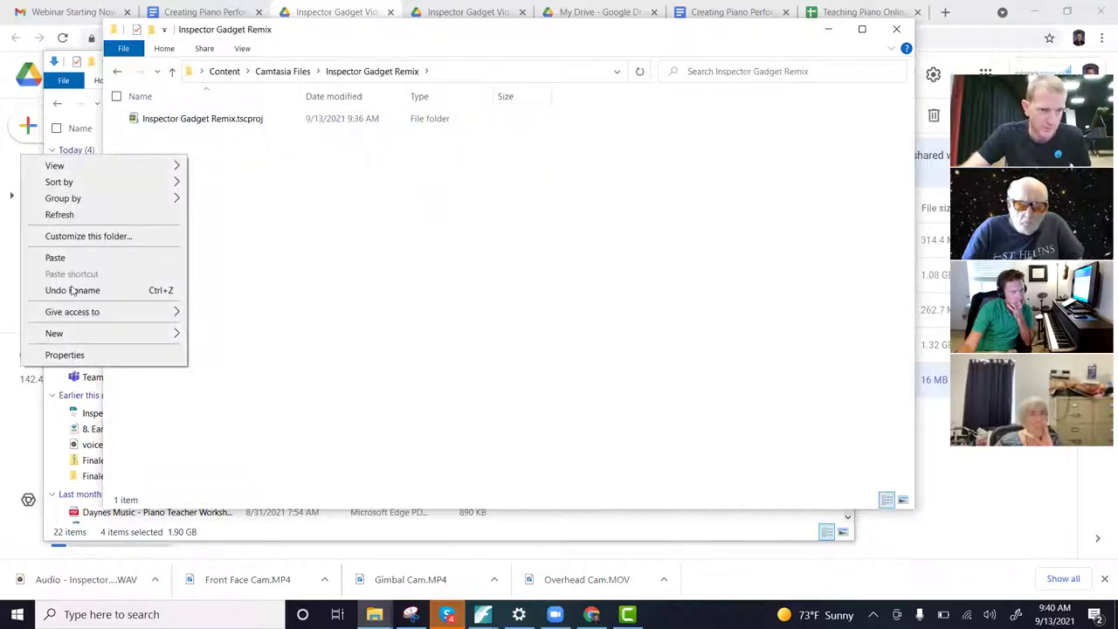
mouse_move(68, 335)
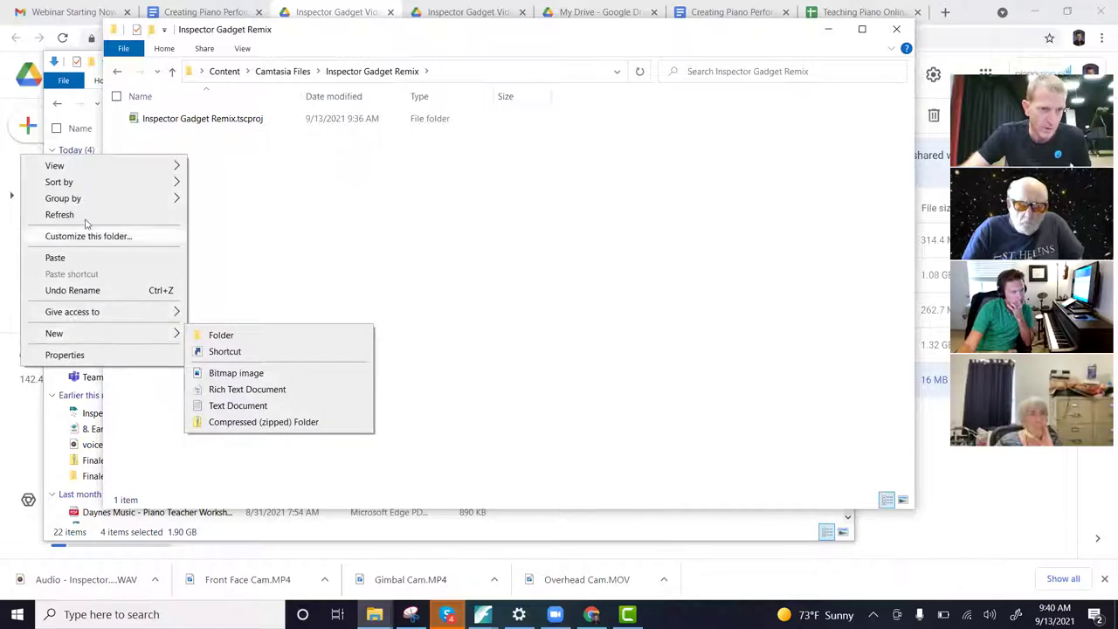
click(77, 260)
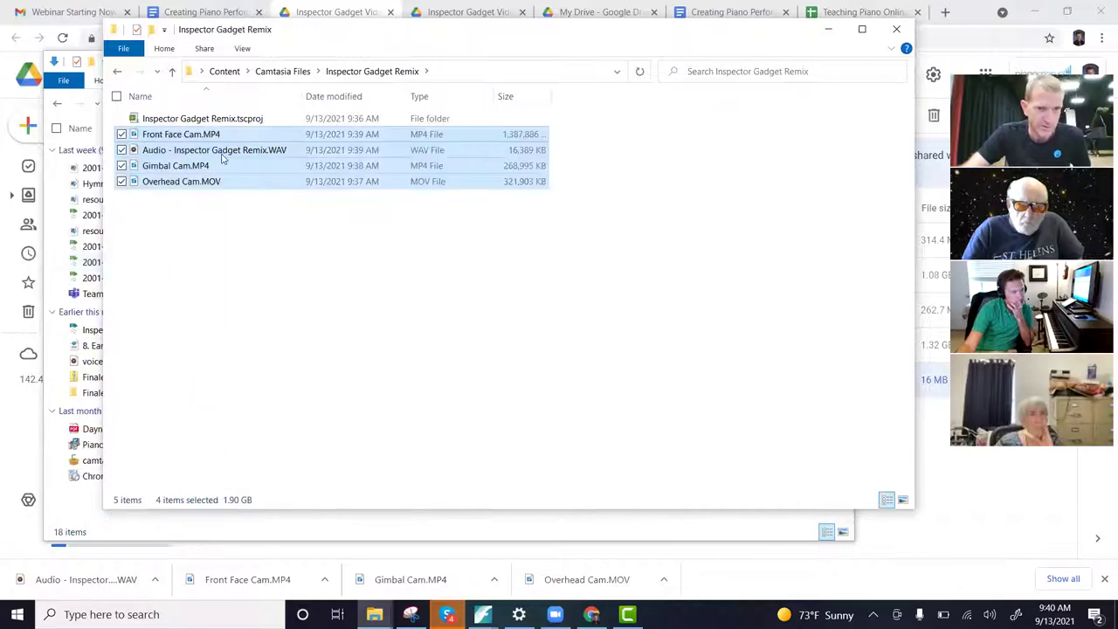
click(462, 193)
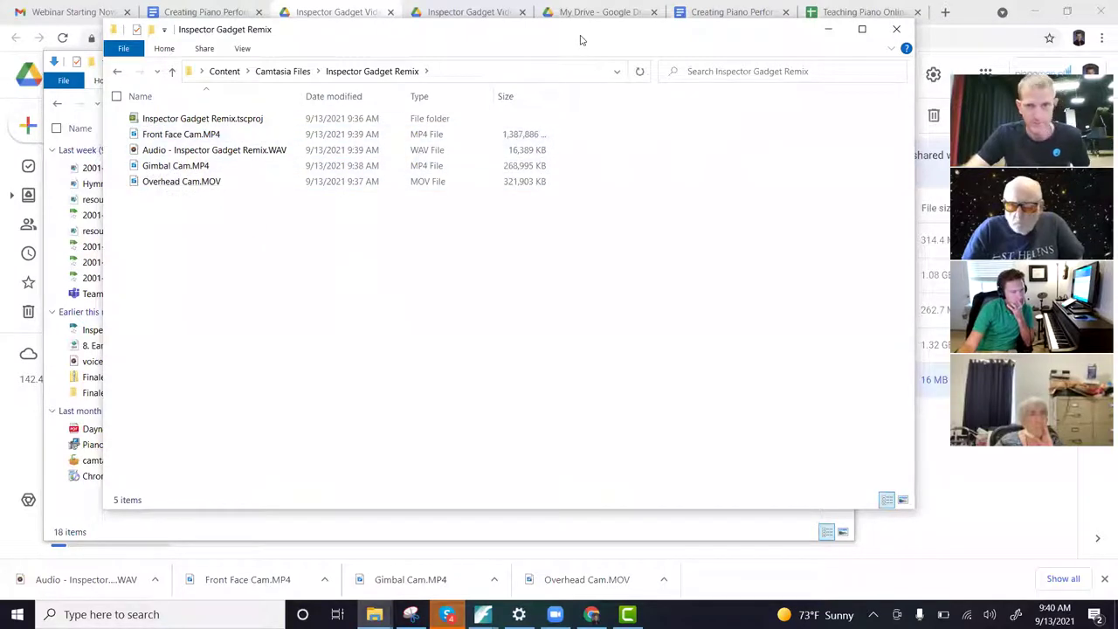
Step: Minimize the browser, the Downloads window and the extra folder window, and switch to Camtasia
drag(733, 46, 892, 52)
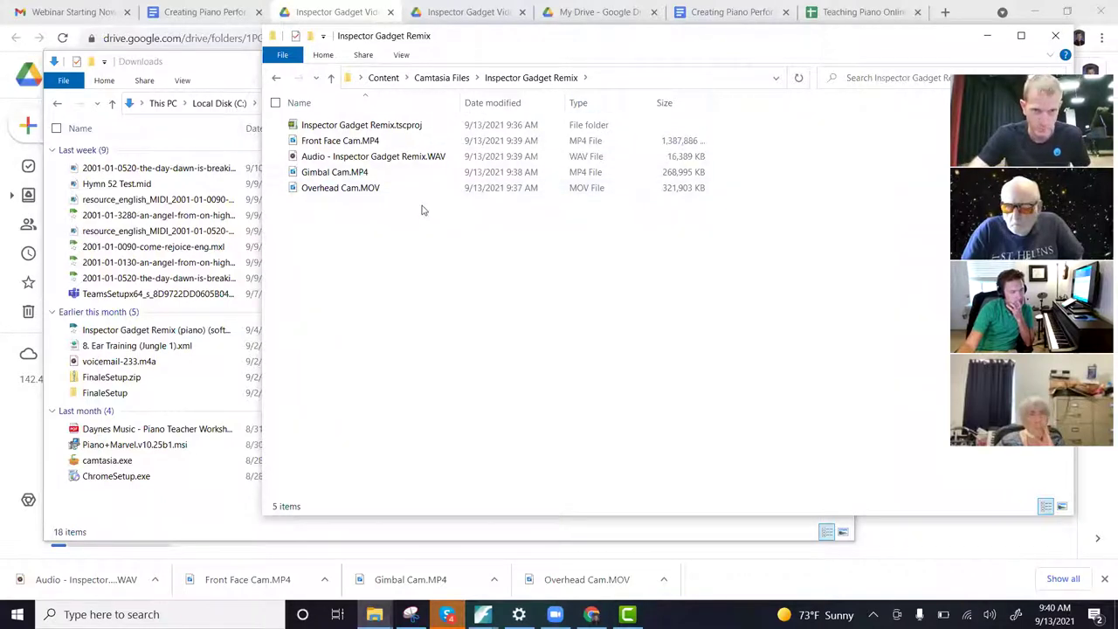
click(1036, 11)
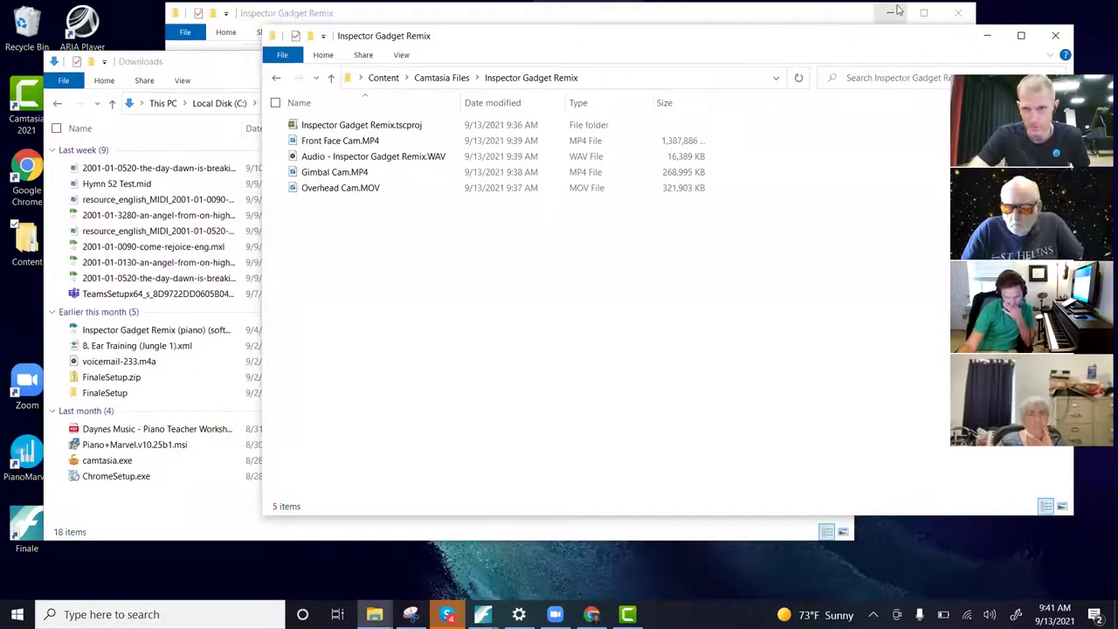
click(893, 12)
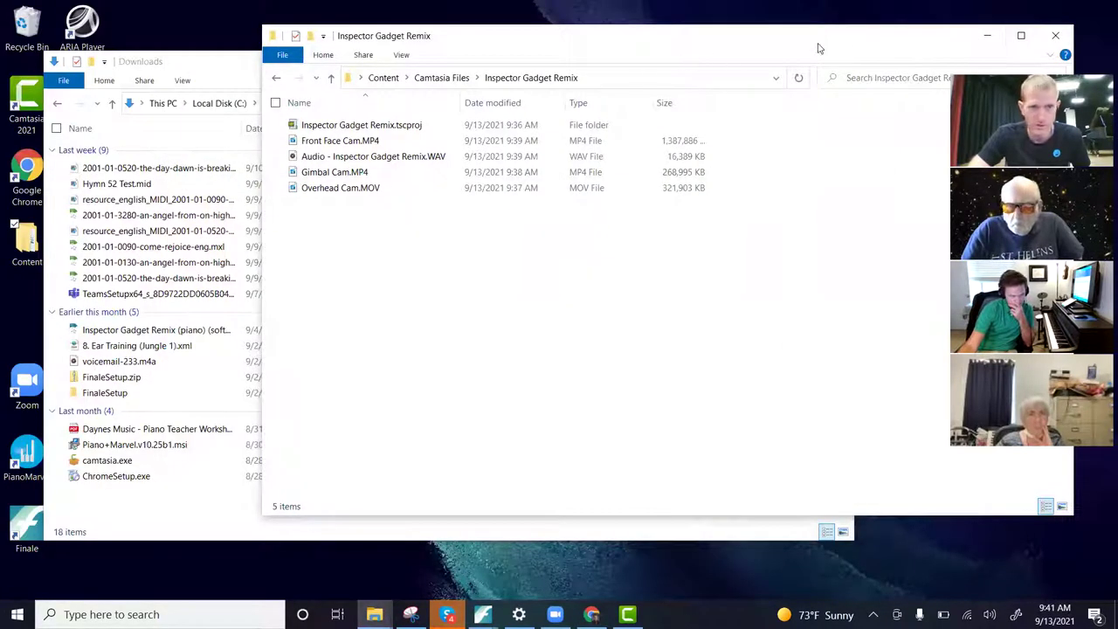
click(218, 72)
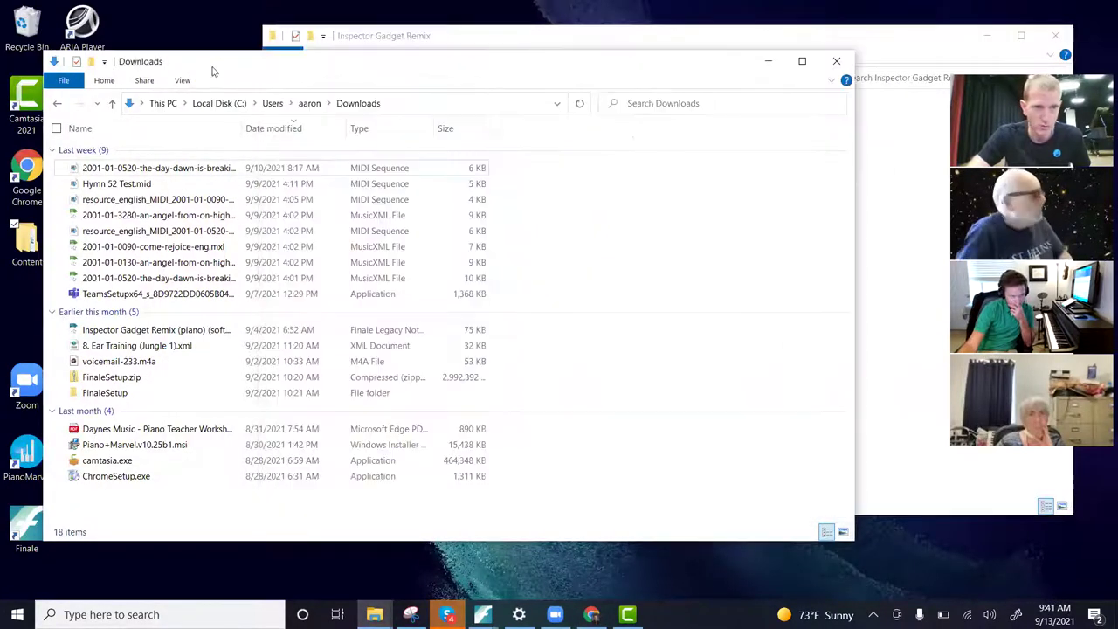
click(771, 61)
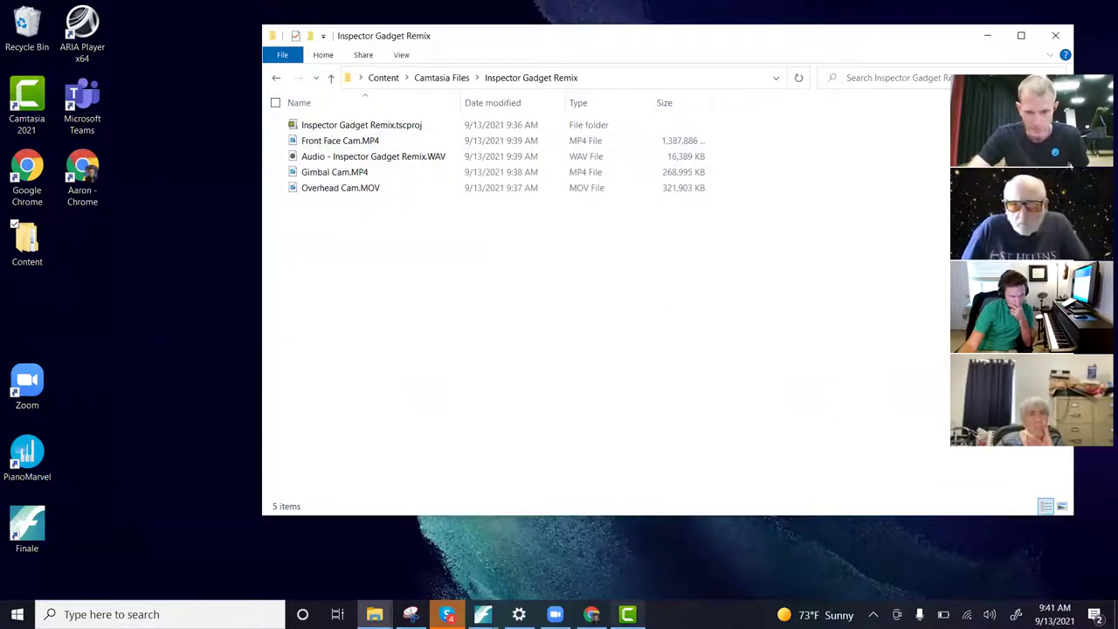
click(627, 614)
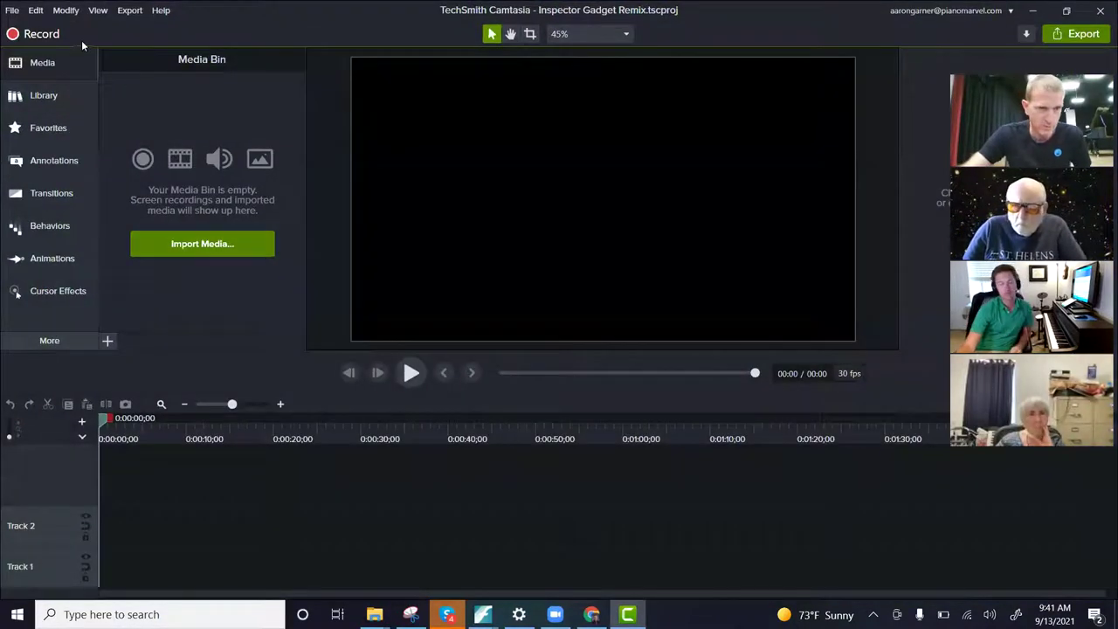
click(172, 244)
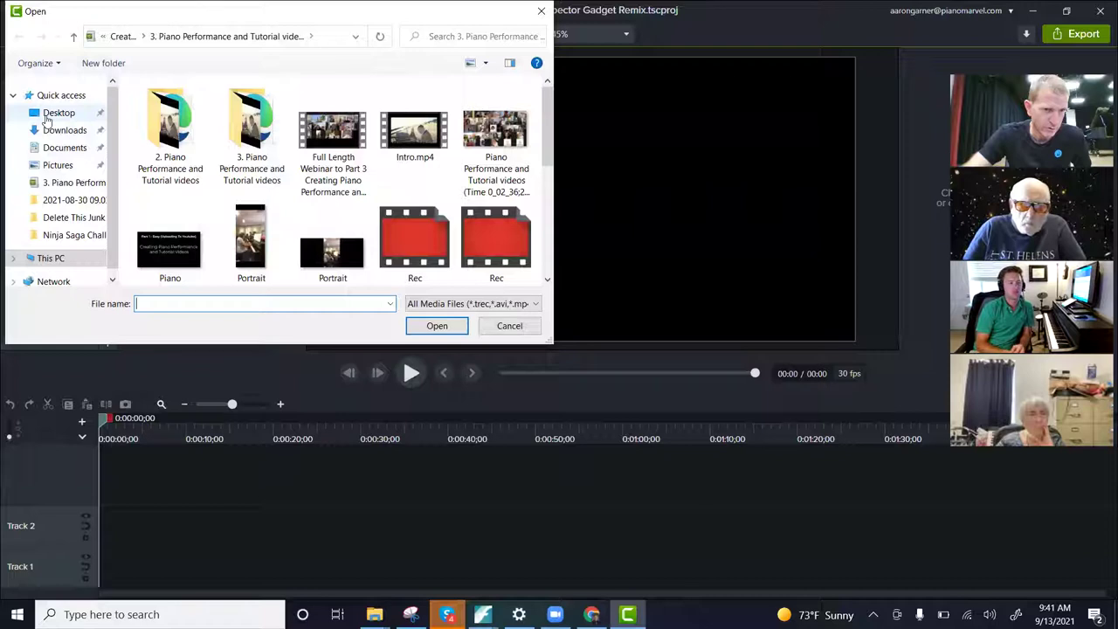
click(48, 119)
double_click(150, 108)
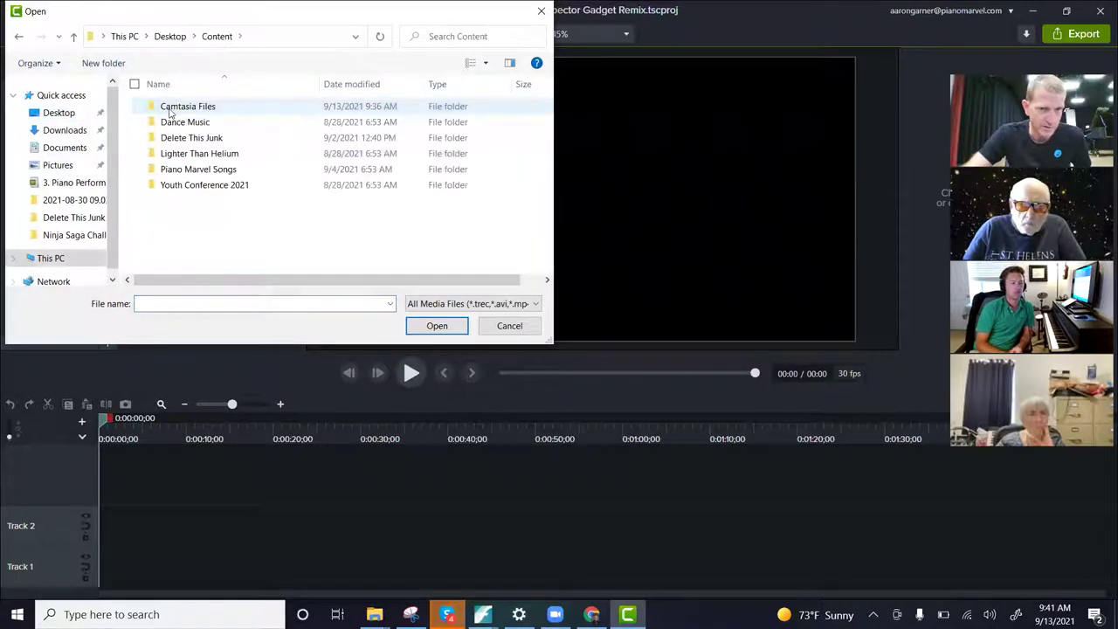
double_click(170, 109)
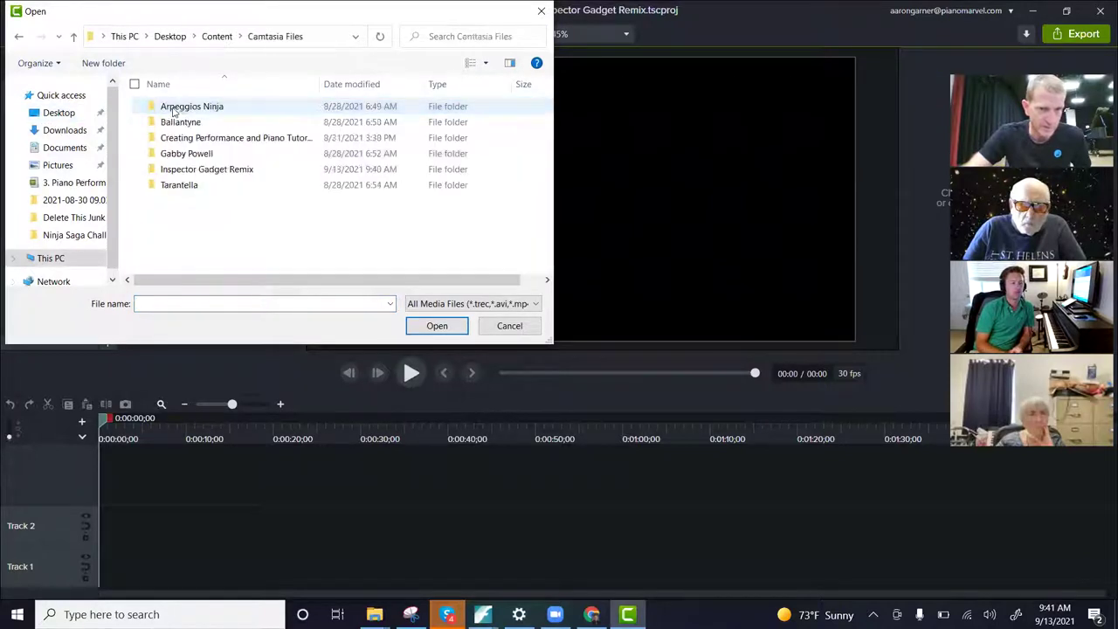
double_click(166, 172)
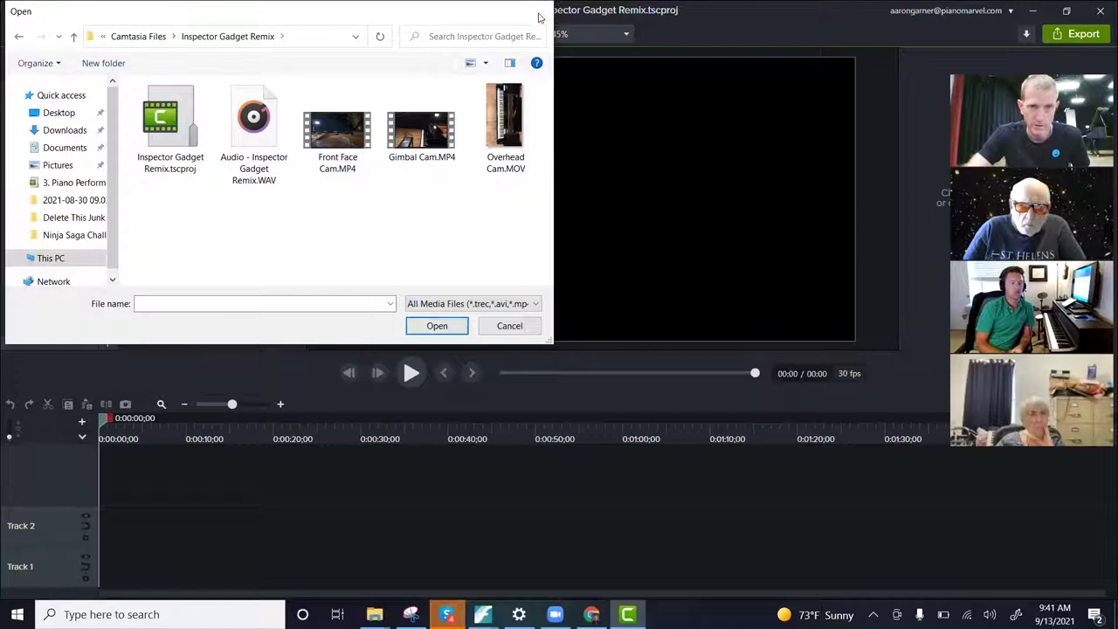
click(538, 16)
Step: Shrink the Camtasia window, place the Inspector Gadget Remix folder beside it, and import its three videos and WAV file into the Media Bin
click(1066, 10)
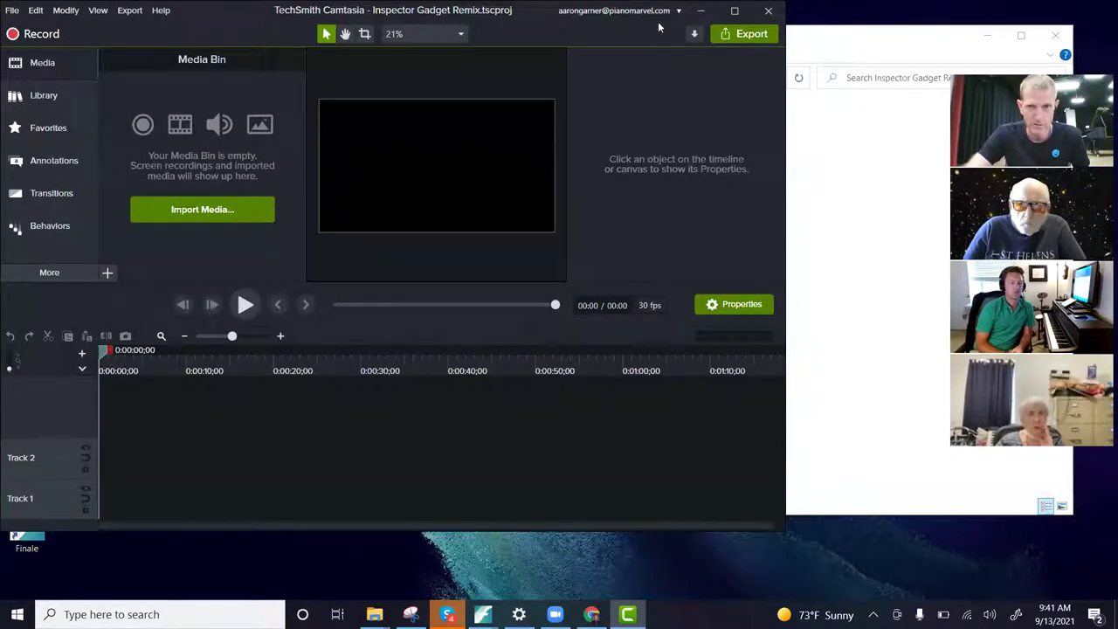
mouse_move(374, 614)
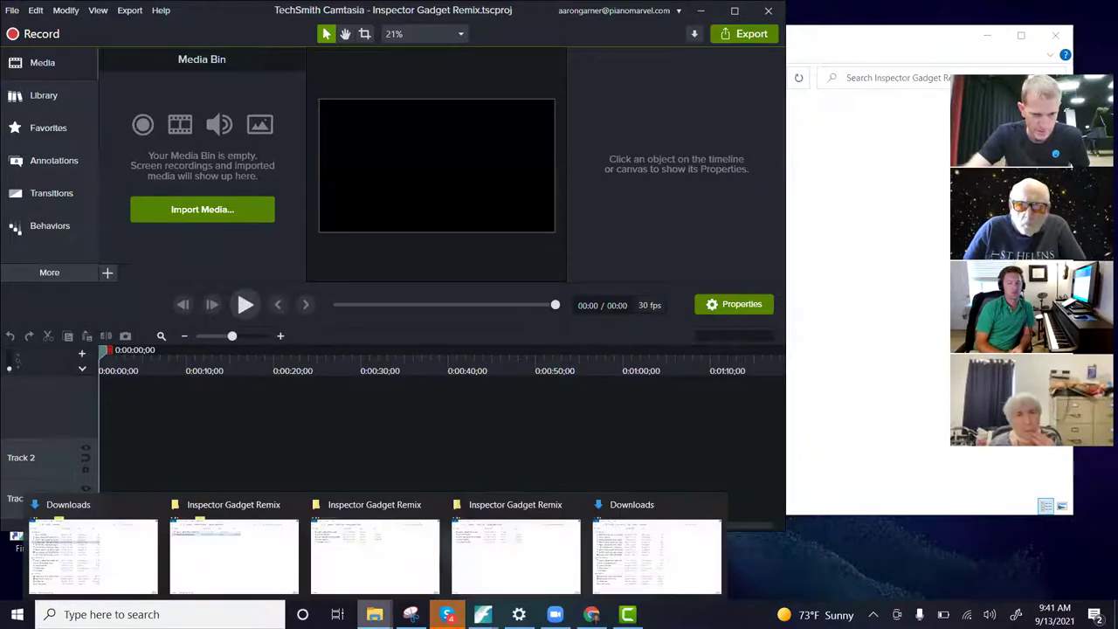
click(351, 532)
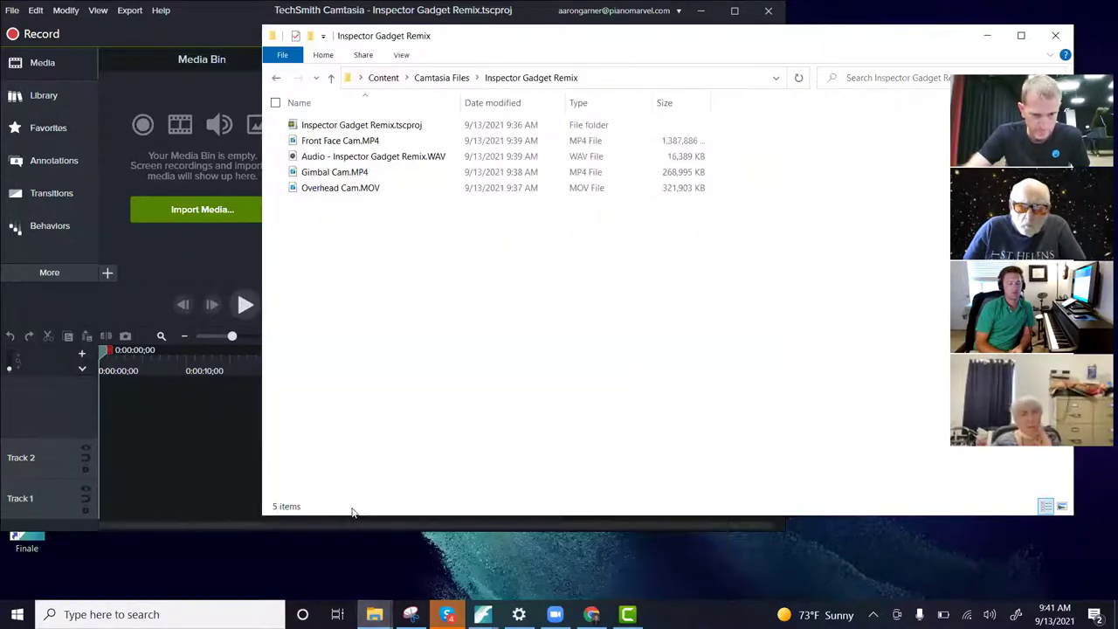
drag(557, 50, 704, 62)
drag(544, 253, 204, 209)
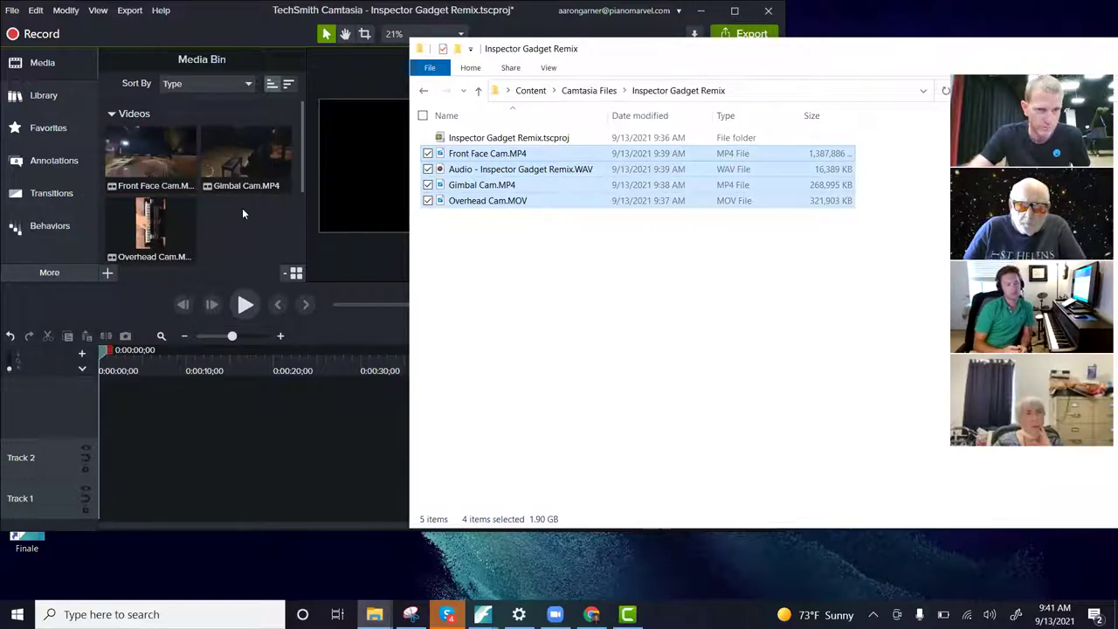
Step: Review the imported video and audio clips in the Media Bin
scroll(211, 208, down, 2)
scroll(207, 208, up, 2)
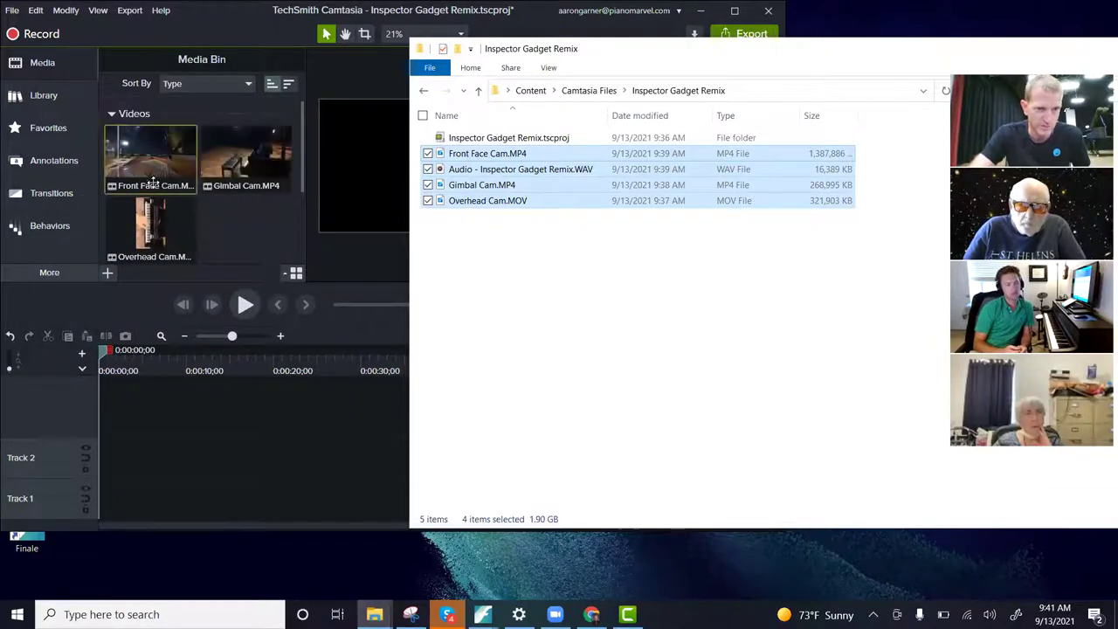
scroll(175, 175, down, 2)
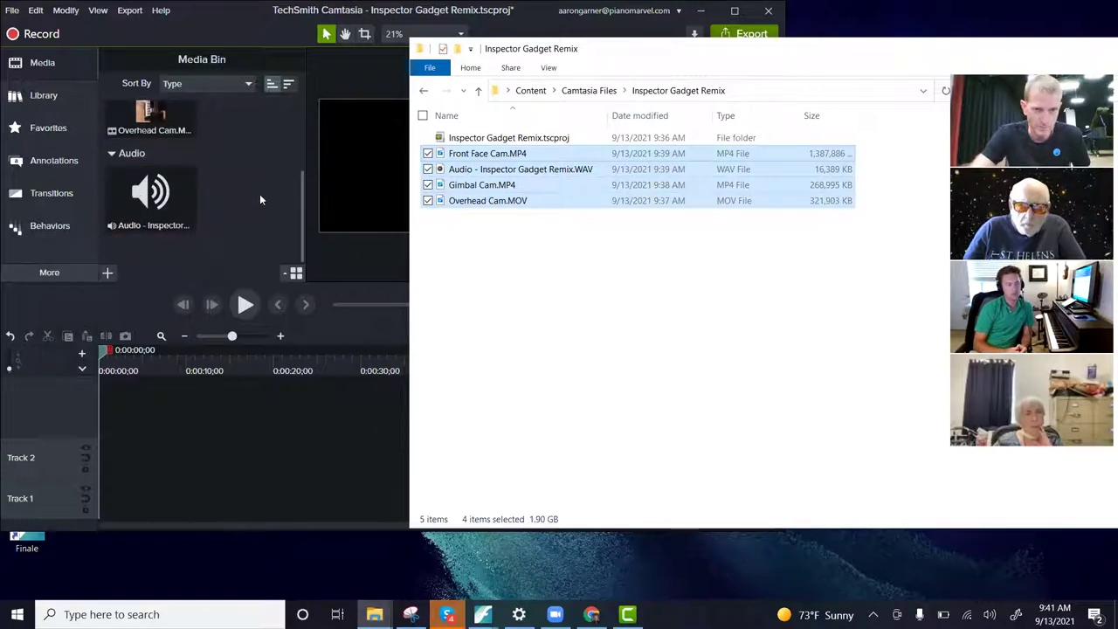
scroll(201, 198, up, 1)
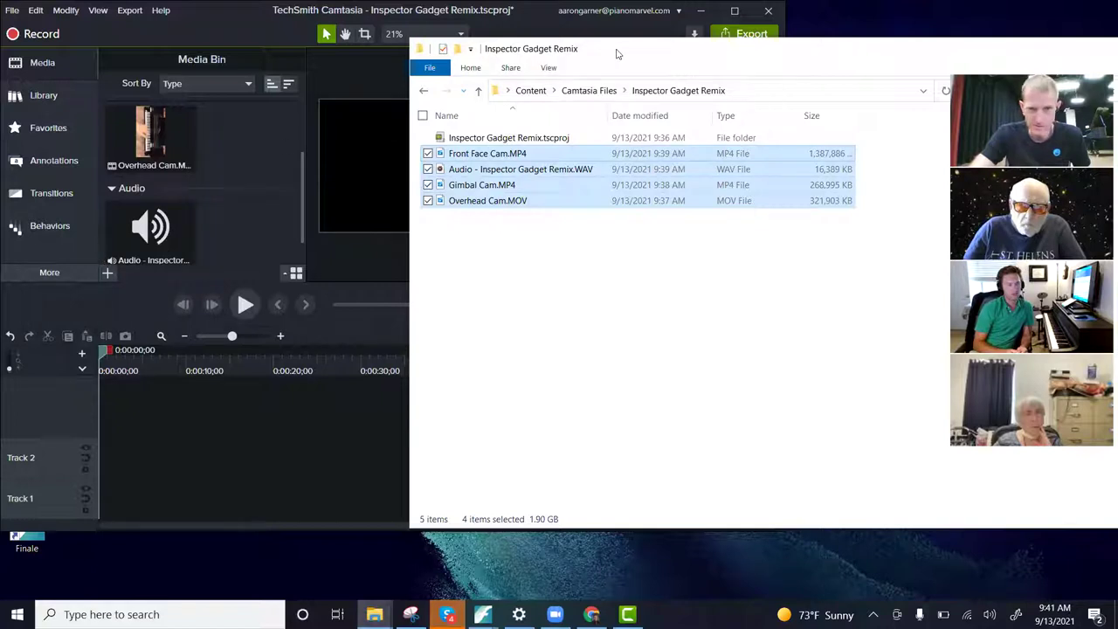
drag(616, 54, 625, 17)
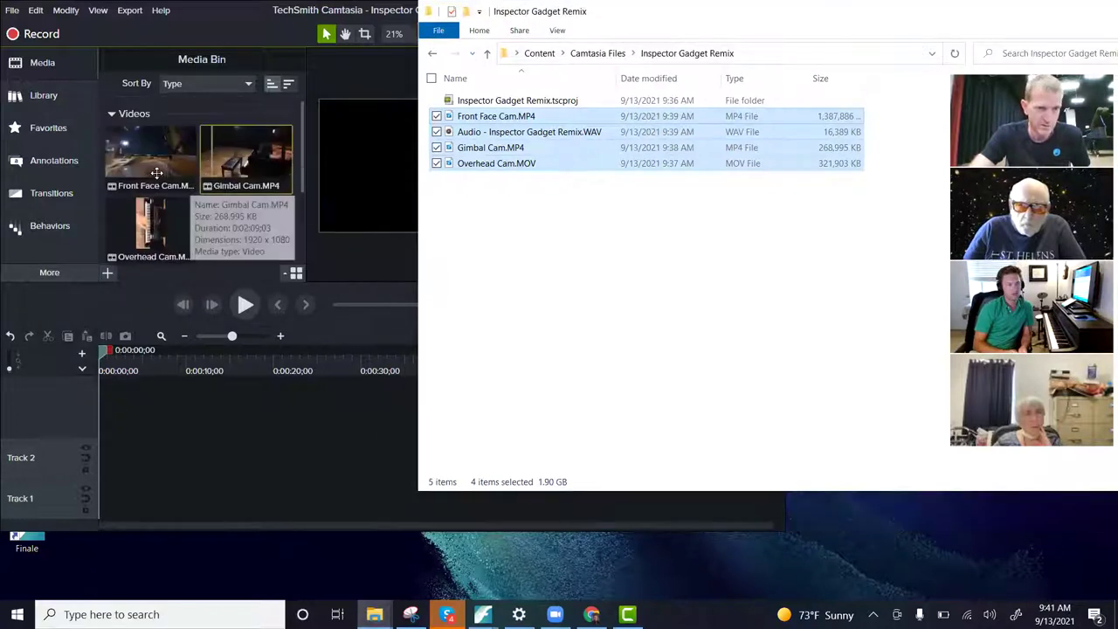
click(188, 161)
click(246, 155)
ctrl+click(148, 223)
click(142, 168)
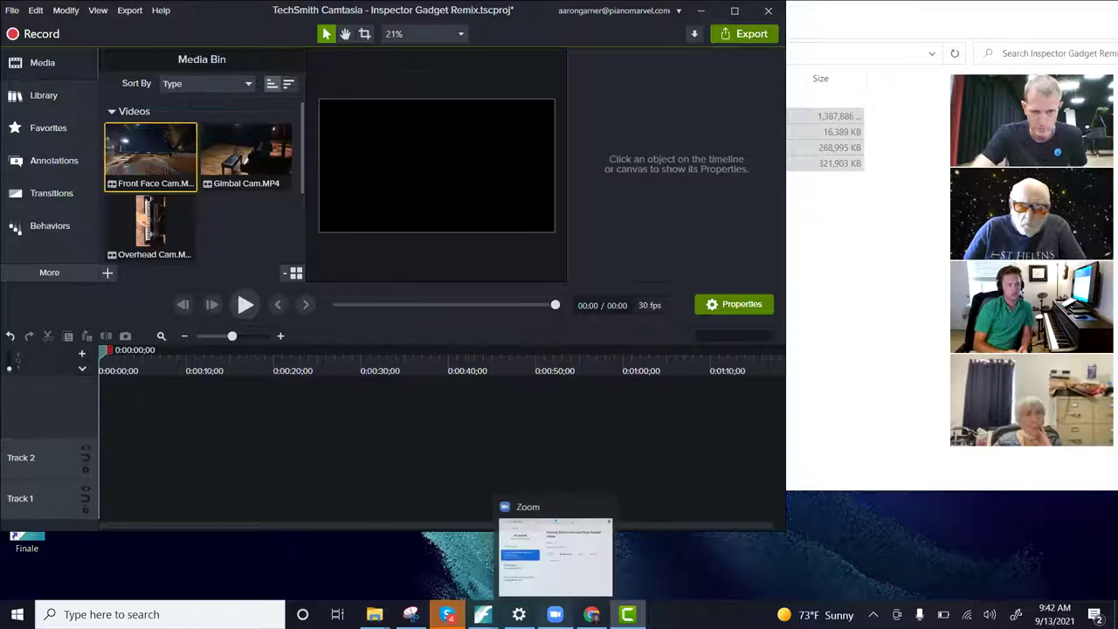
Step: Switch to the Creating Piano Performance and Tutorial Videos document in Chrome and highlight the assignment line "Drag the video clips to the timeline"
click(555, 614)
click(583, 536)
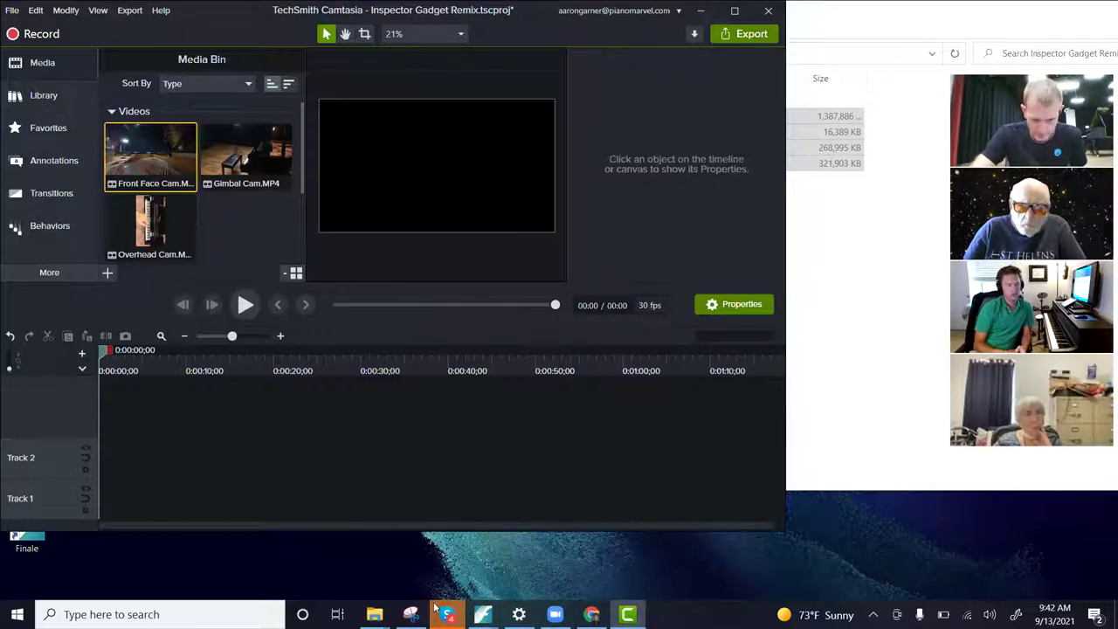
mouse_move(594, 614)
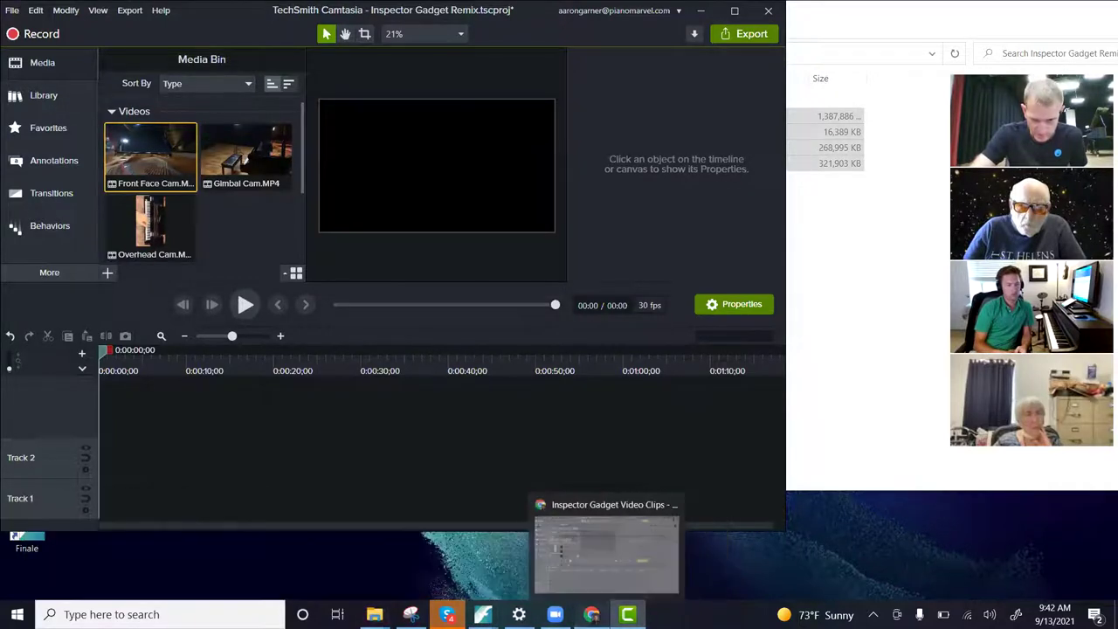
click(606, 554)
click(213, 12)
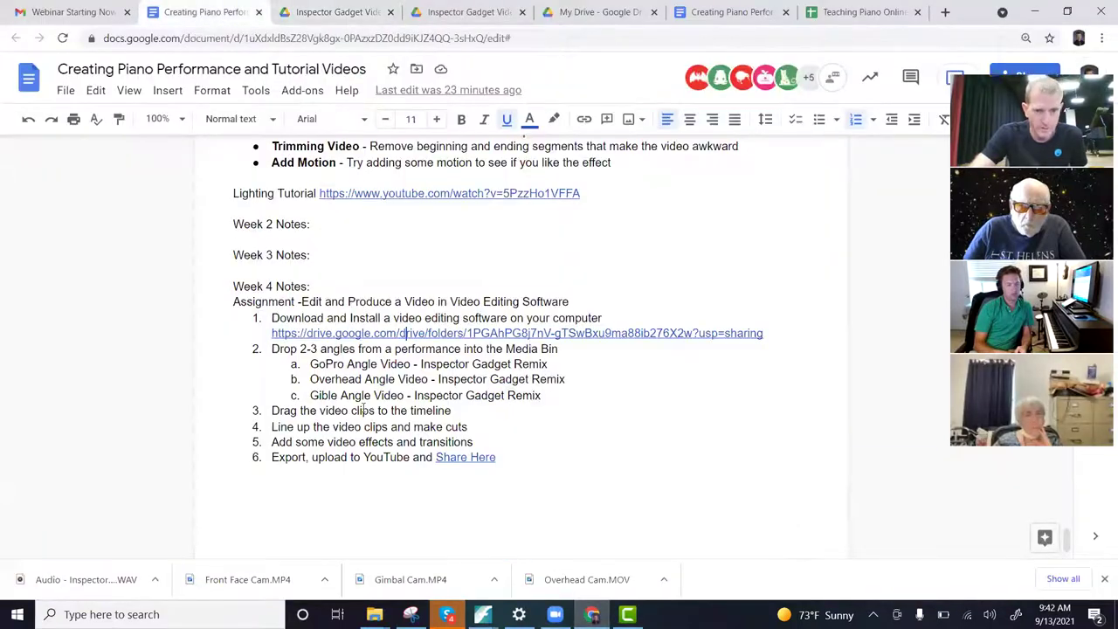
drag(269, 410, 352, 411)
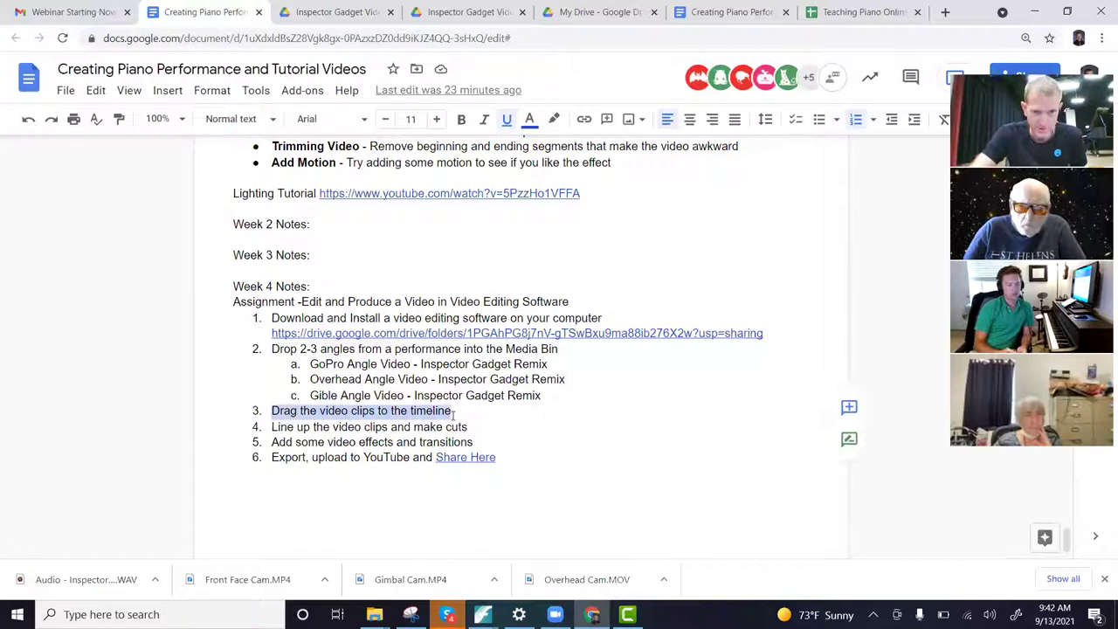
Step: Review the Week 4 assignment's editing steps, highlighting lining up clips, adding effects and transitions, exporting to YouTube, and dragging clips to the timeline
drag(271, 427, 422, 427)
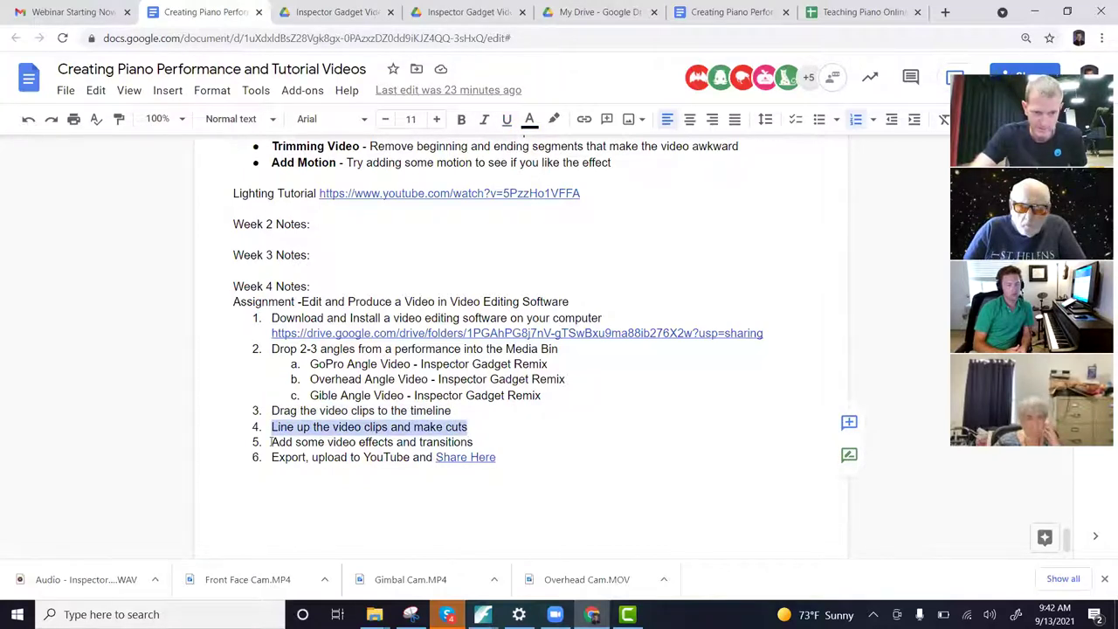
drag(273, 442, 457, 444)
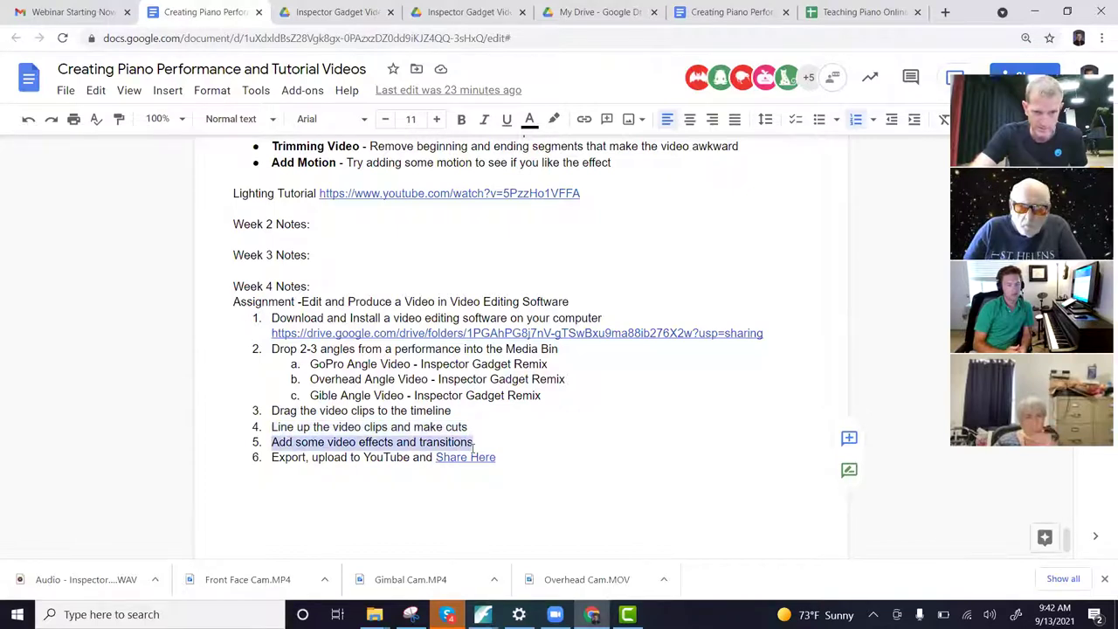
drag(277, 463, 416, 461)
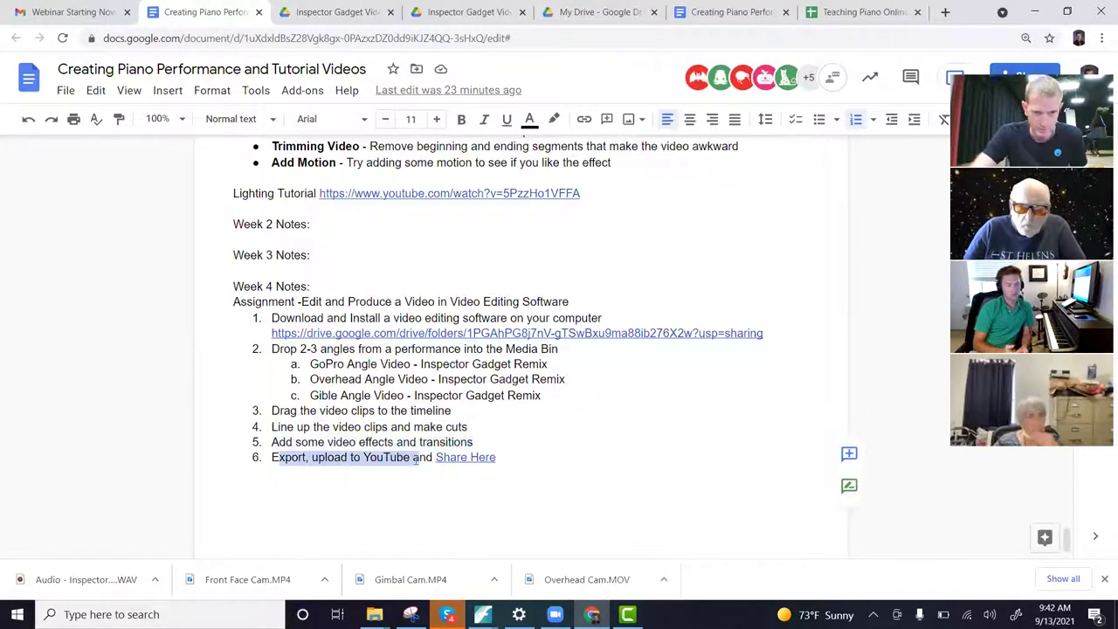
drag(274, 409, 461, 411)
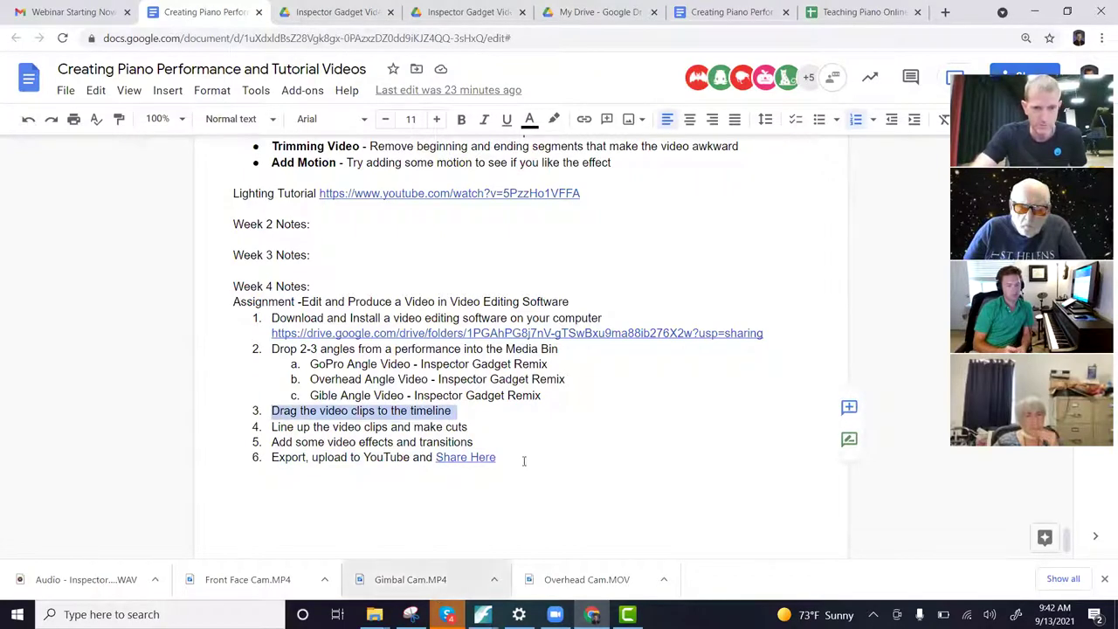
Step: Return to Camtasia, place Front Face Cam on Track 1, Overhead Cam on Track 2 and Gimbal Cam on Track 3, and maximize the window
click(1034, 11)
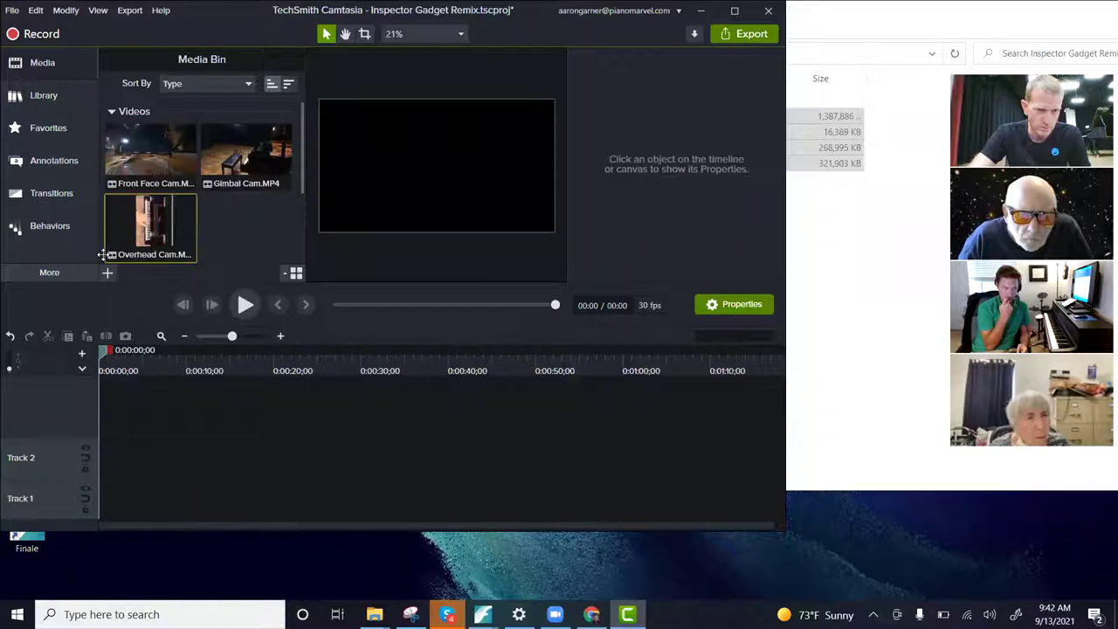
drag(150, 153, 123, 507)
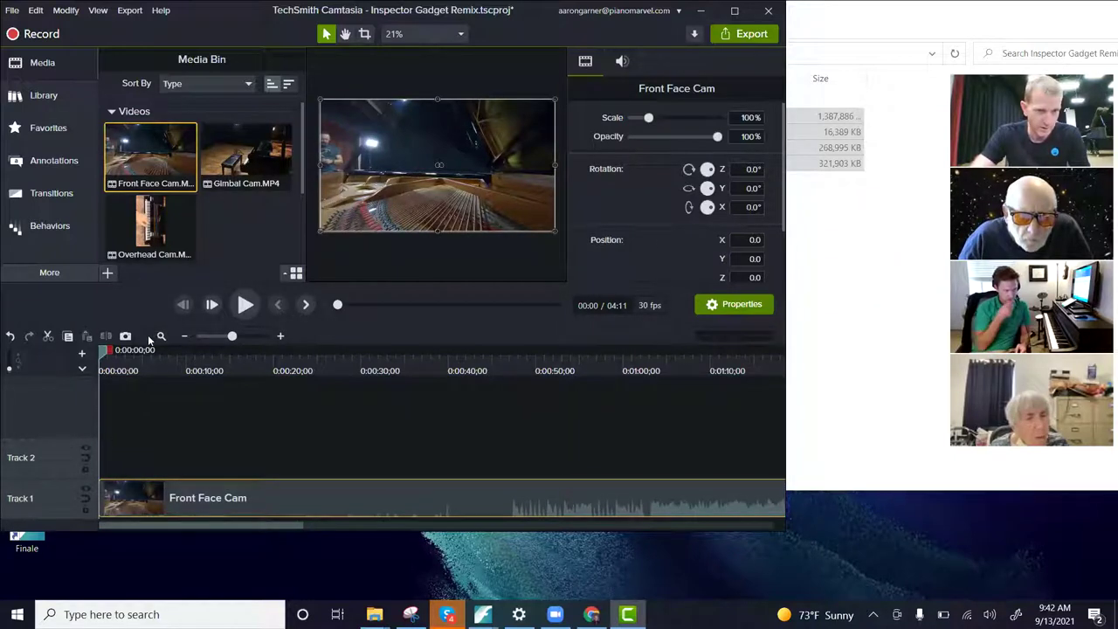
click(138, 247)
drag(138, 248, 86, 469)
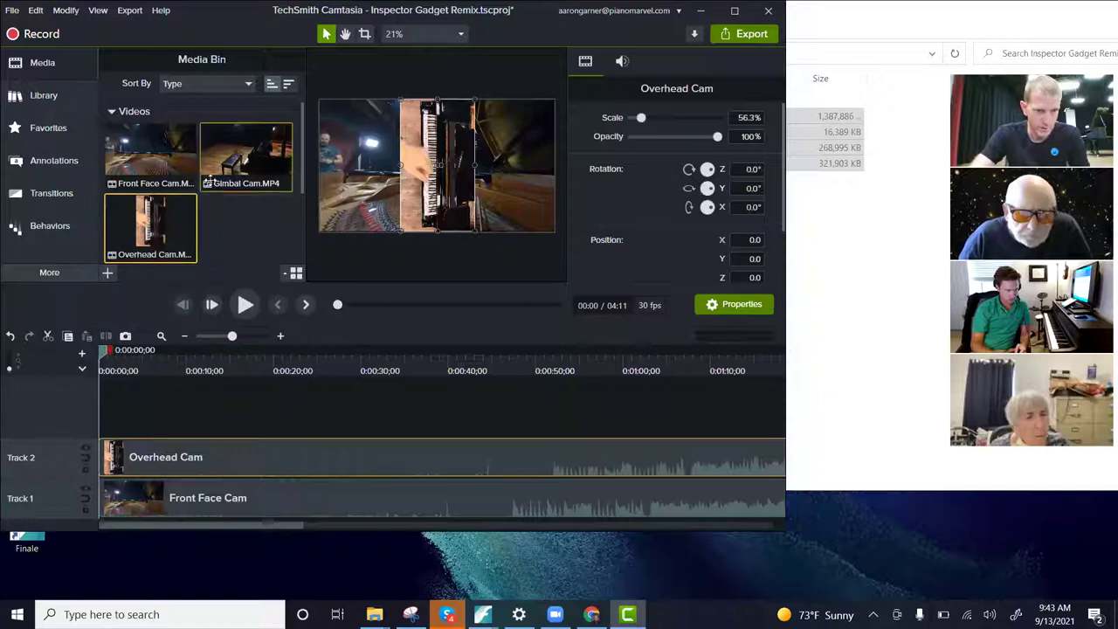
drag(219, 168, 89, 417)
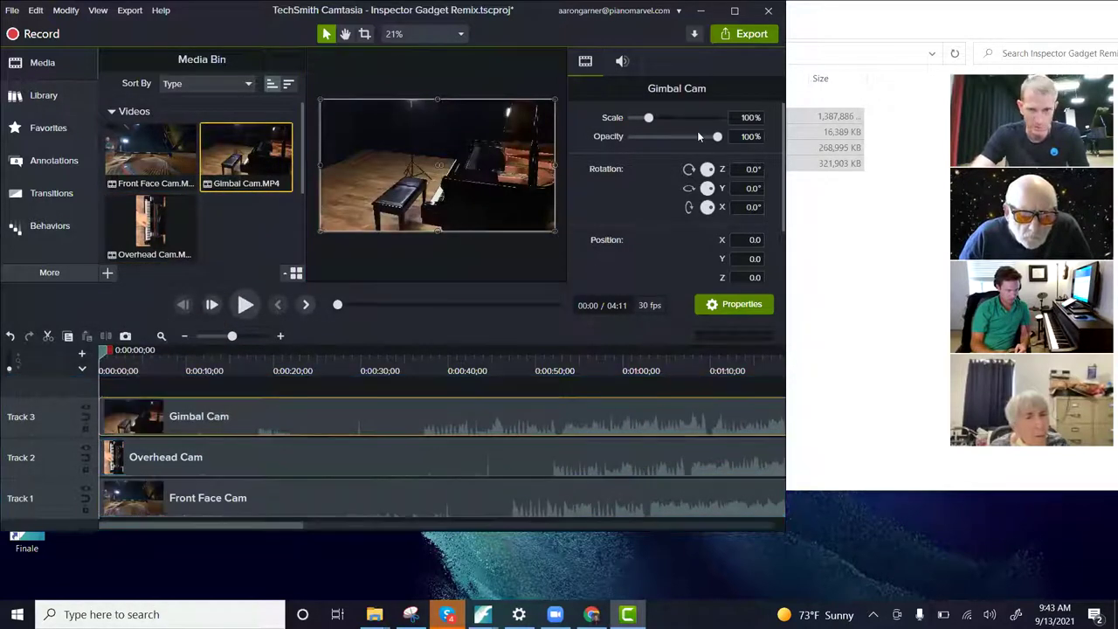
click(734, 10)
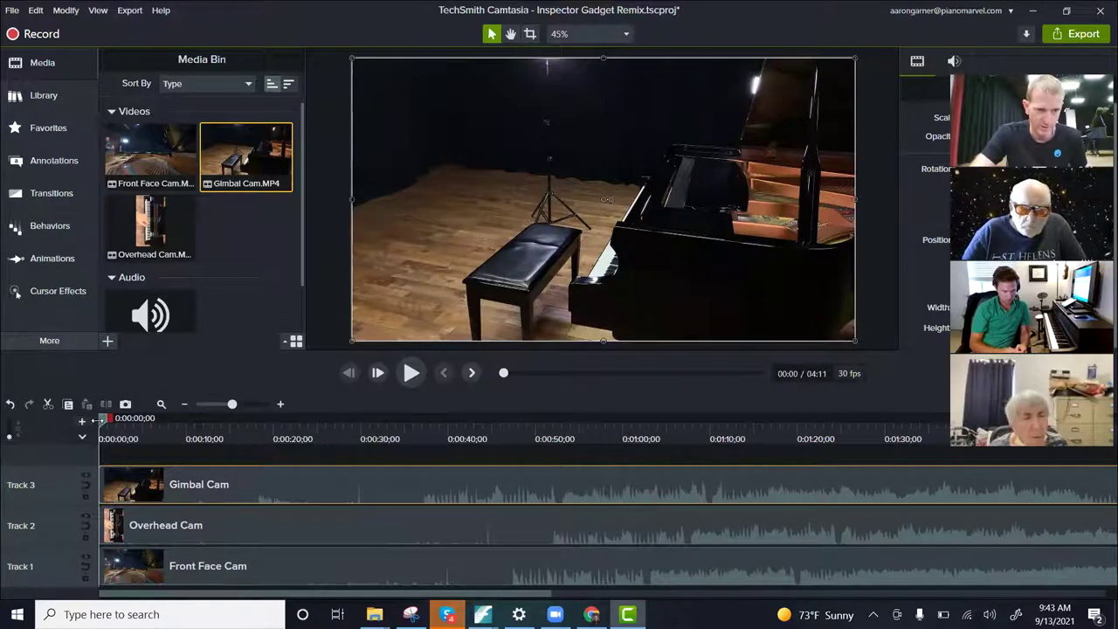
Step: Roughly align the waveforms by shifting Gimbal Cam about 15 seconds and Front Face Cam about 4 seconds later on the timeline
drag(102, 423, 429, 460)
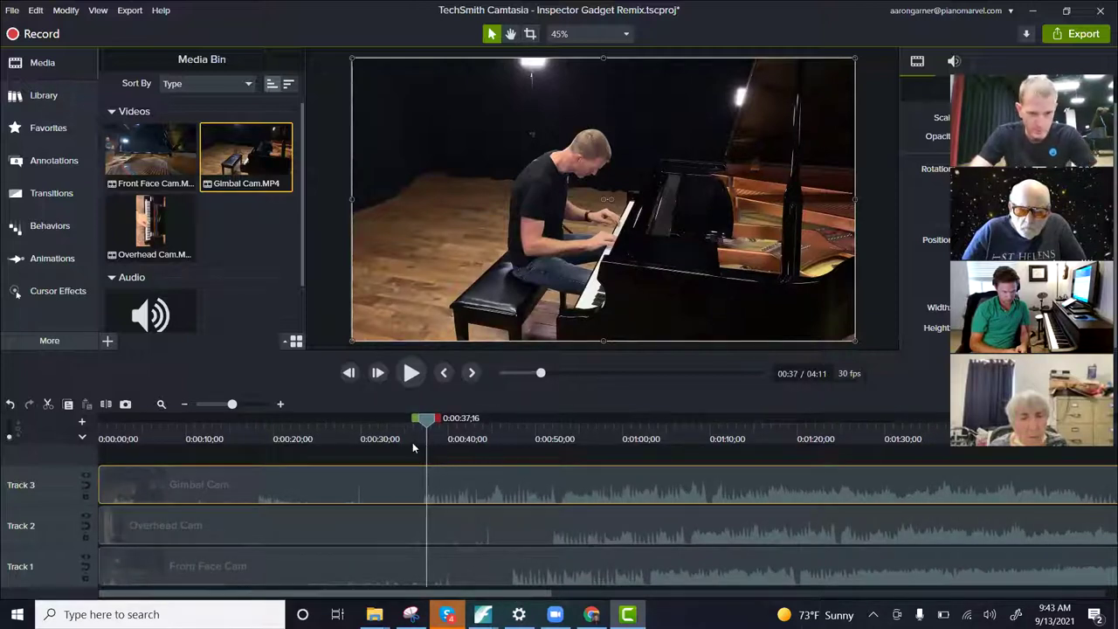
scroll(413, 442, down, 2)
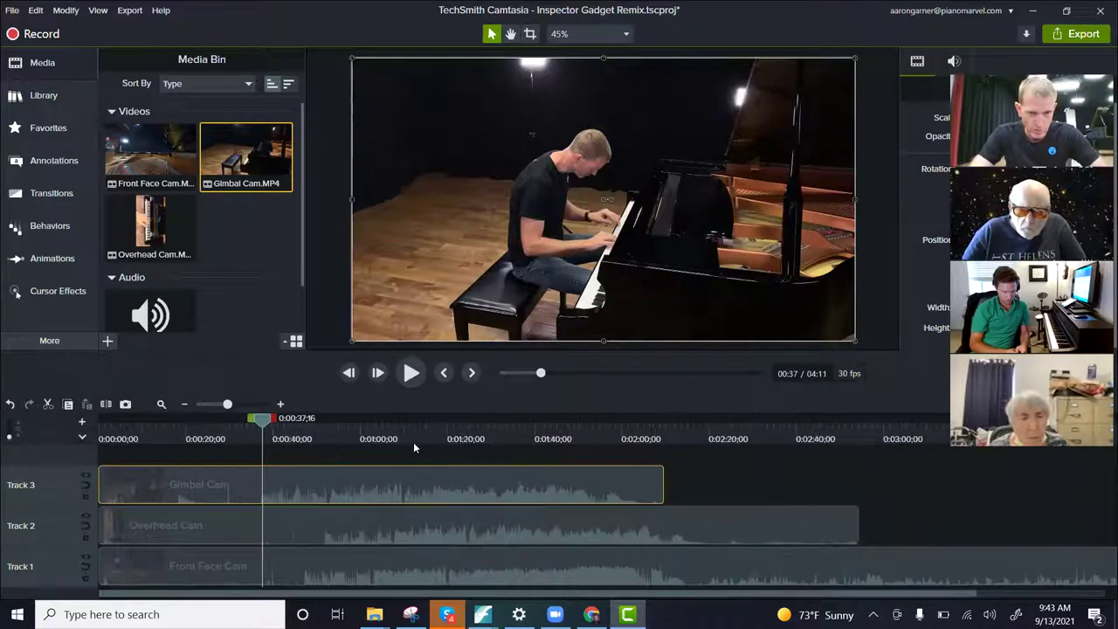
scroll(413, 442, down, 3)
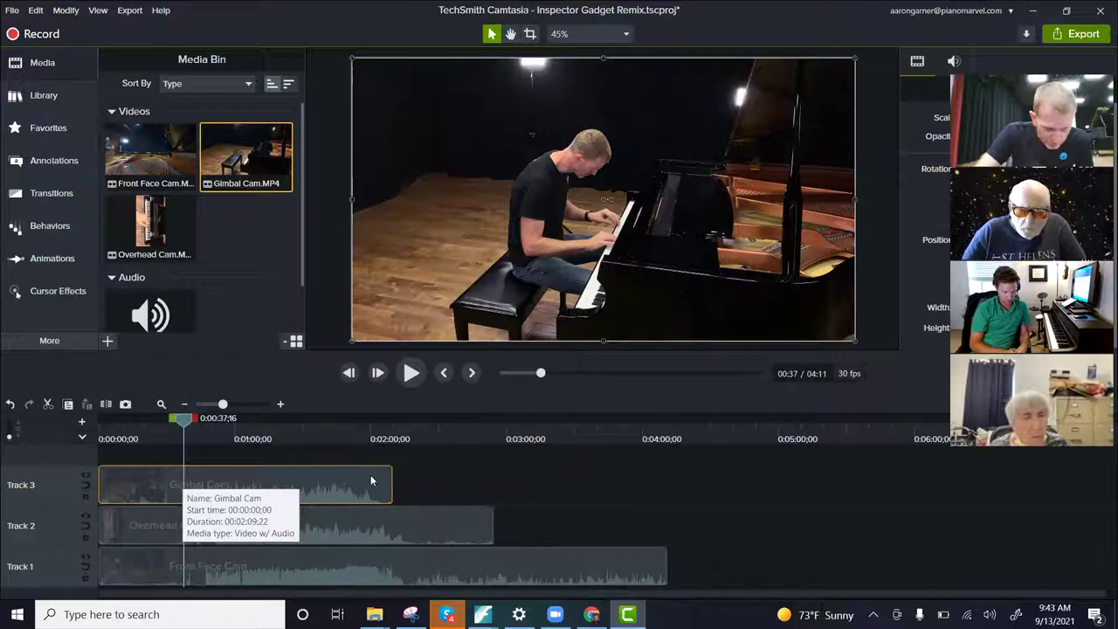
drag(310, 481, 343, 484)
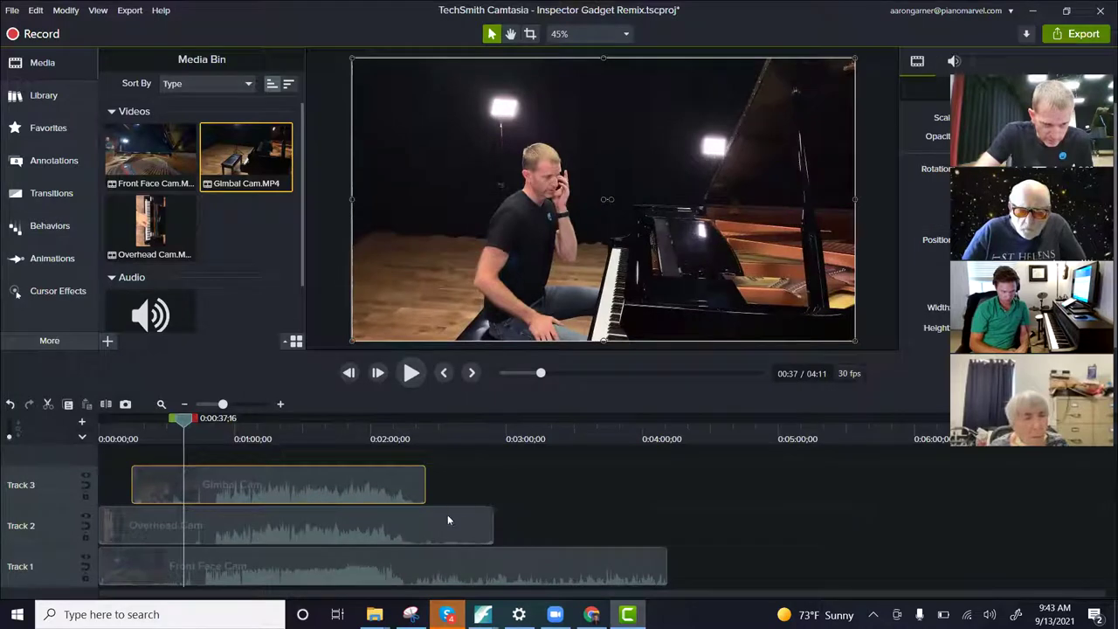
drag(418, 554, 427, 555)
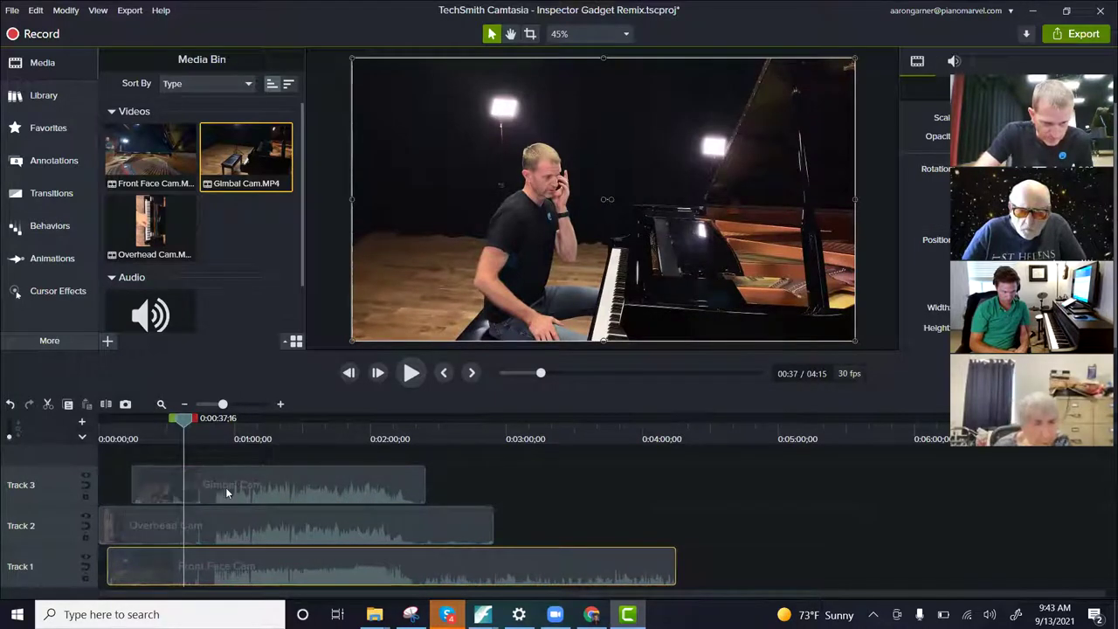
Step: Nudge the Gimbal Cam clip on Track 3 to match the Overhead Cam waveform where the music starts
drag(182, 421, 209, 434)
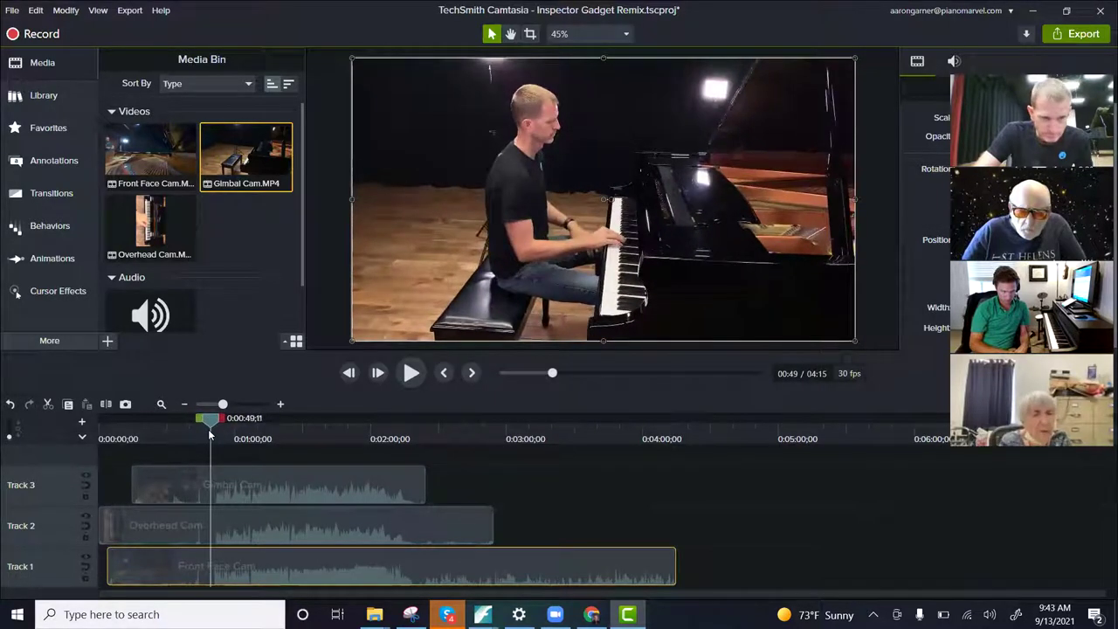
click(284, 456)
drag(280, 473, 194, 481)
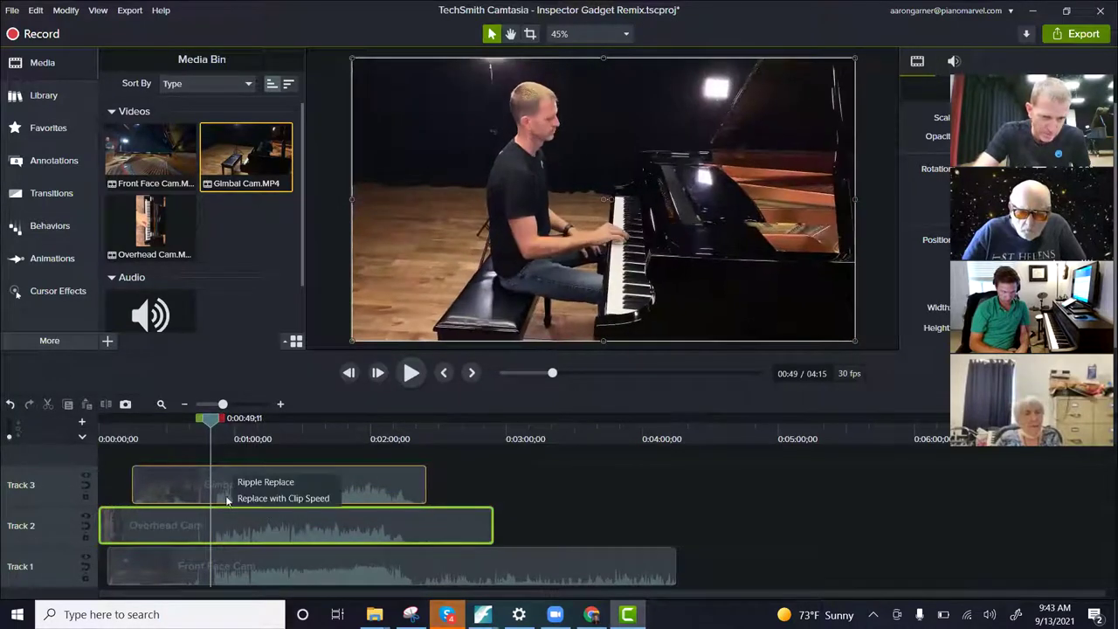
Step: Locate the hand clap near 0:44 and shift Front Face Cam so its clap and music waveforms line up with the other tracks
drag(213, 431, 193, 436)
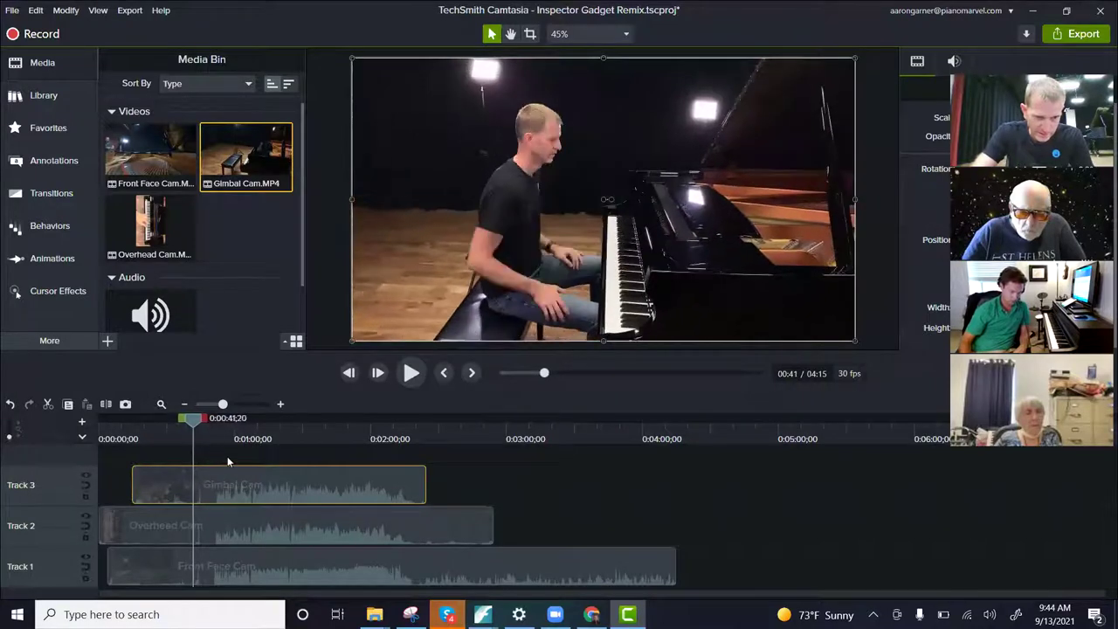
scroll(227, 459, up, 2)
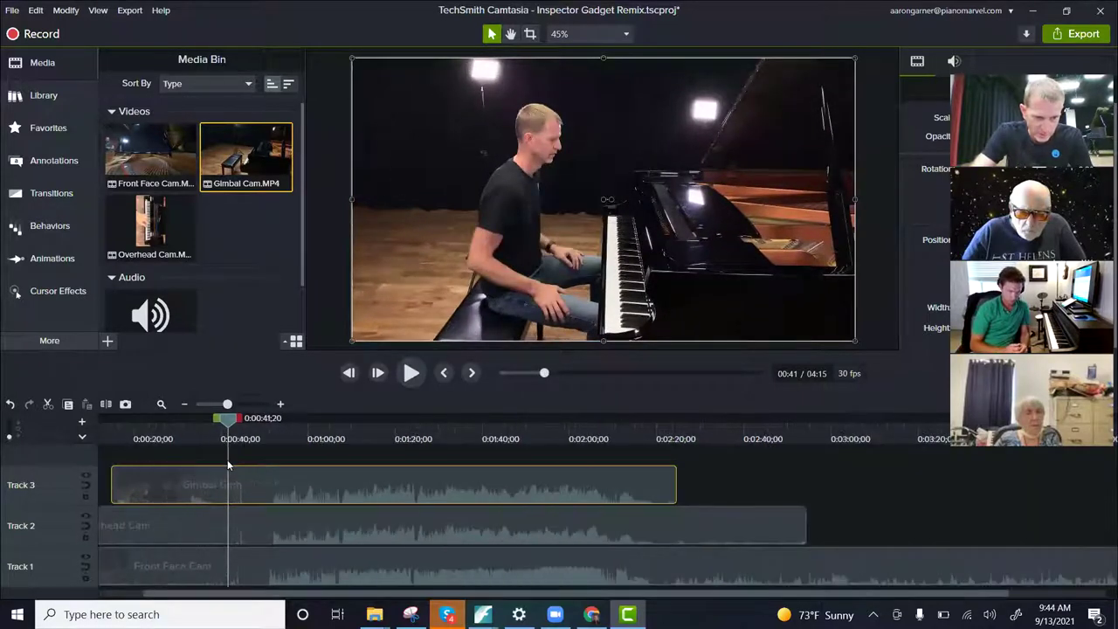
scroll(245, 469, up, 2)
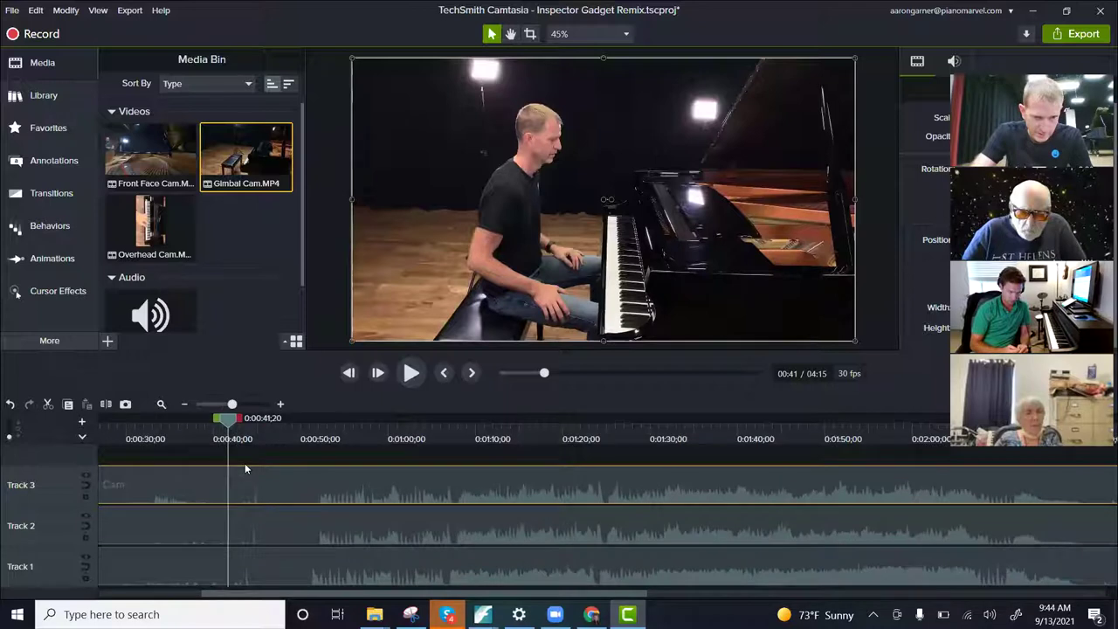
drag(229, 421, 258, 436)
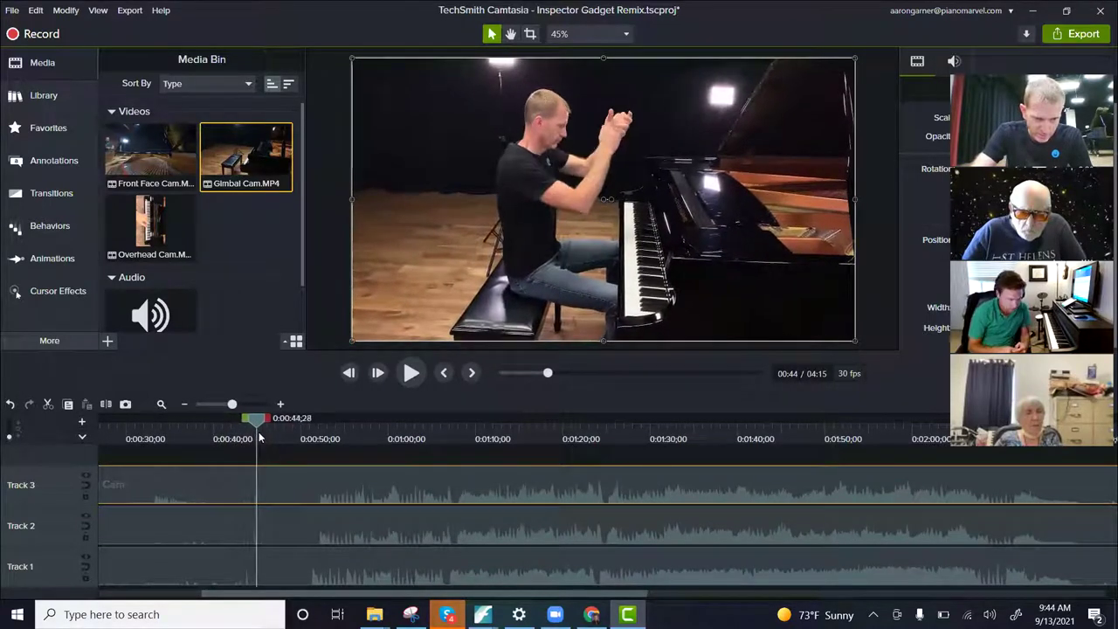
drag(258, 437, 260, 438)
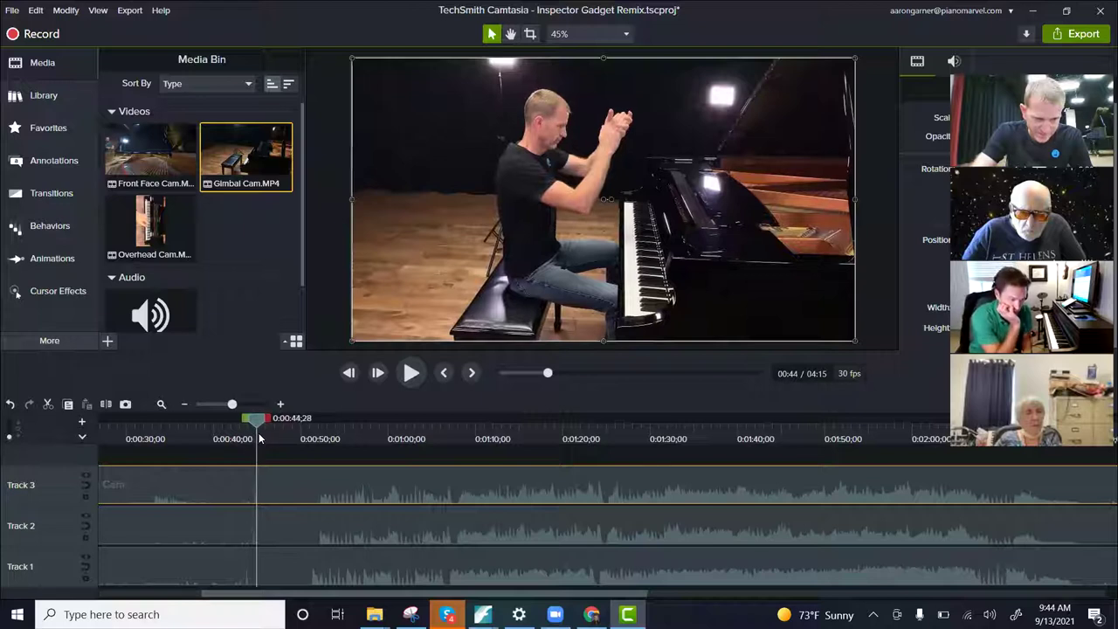
scroll(293, 492, up, 3)
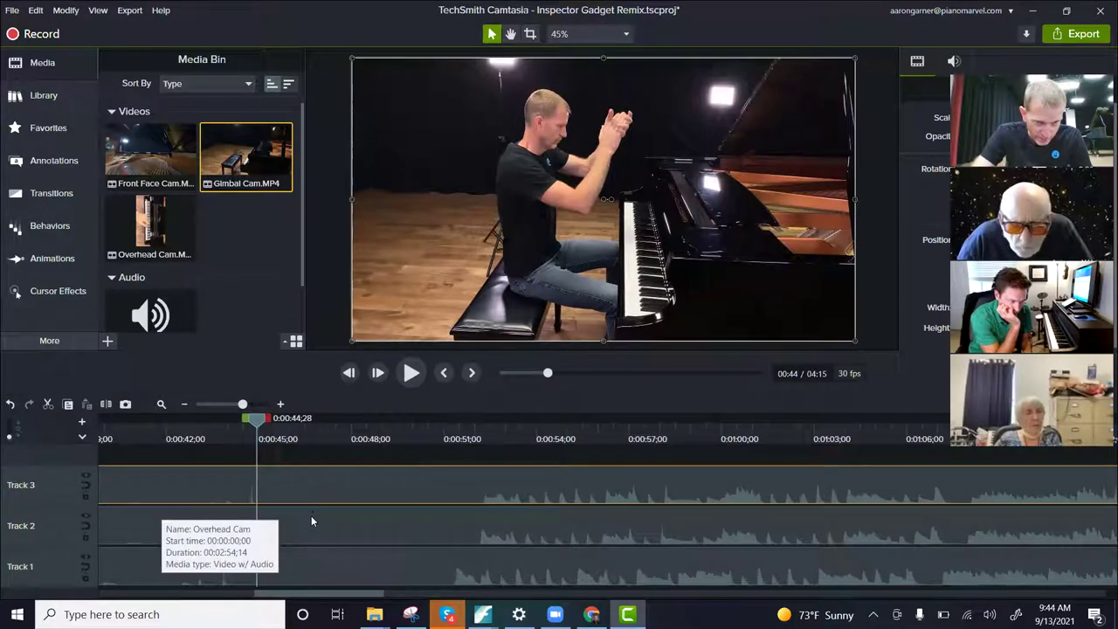
click(312, 517)
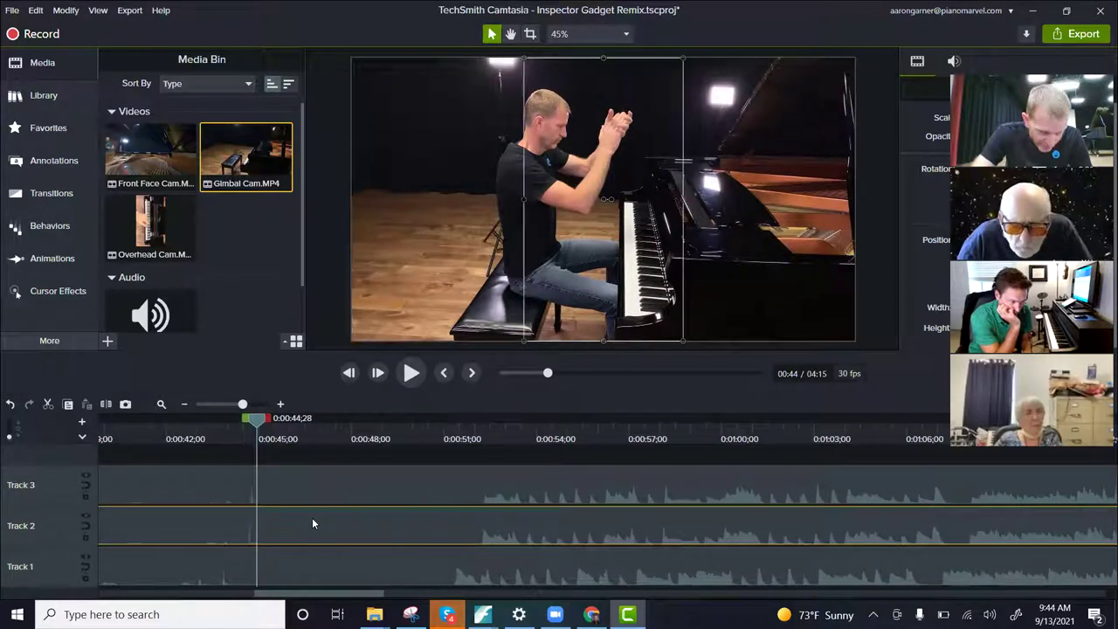
click(299, 488)
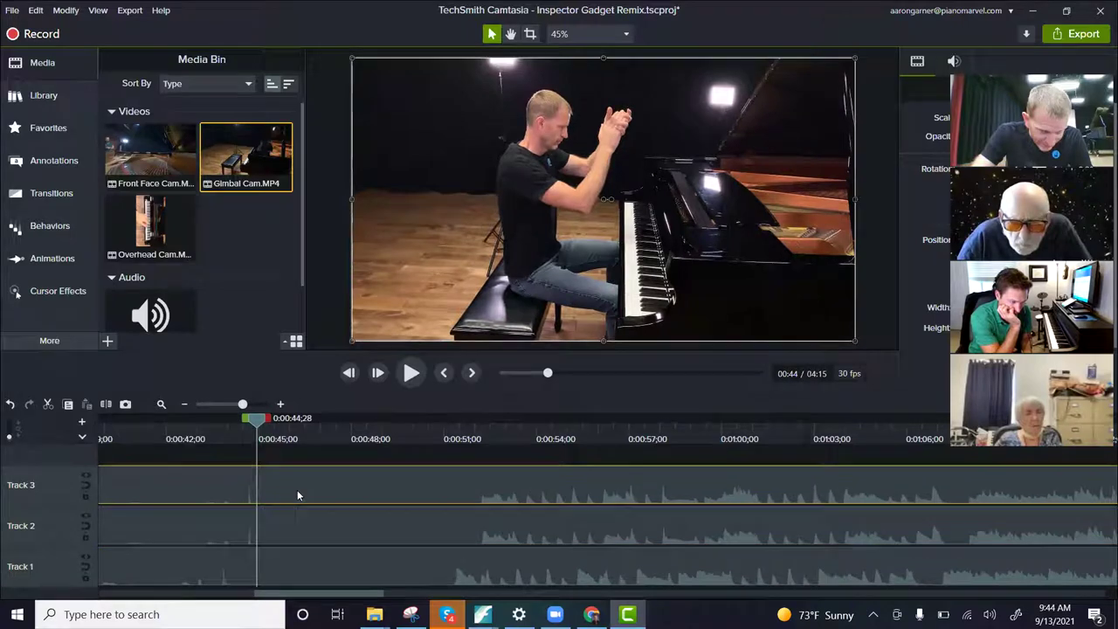
drag(258, 425, 252, 428)
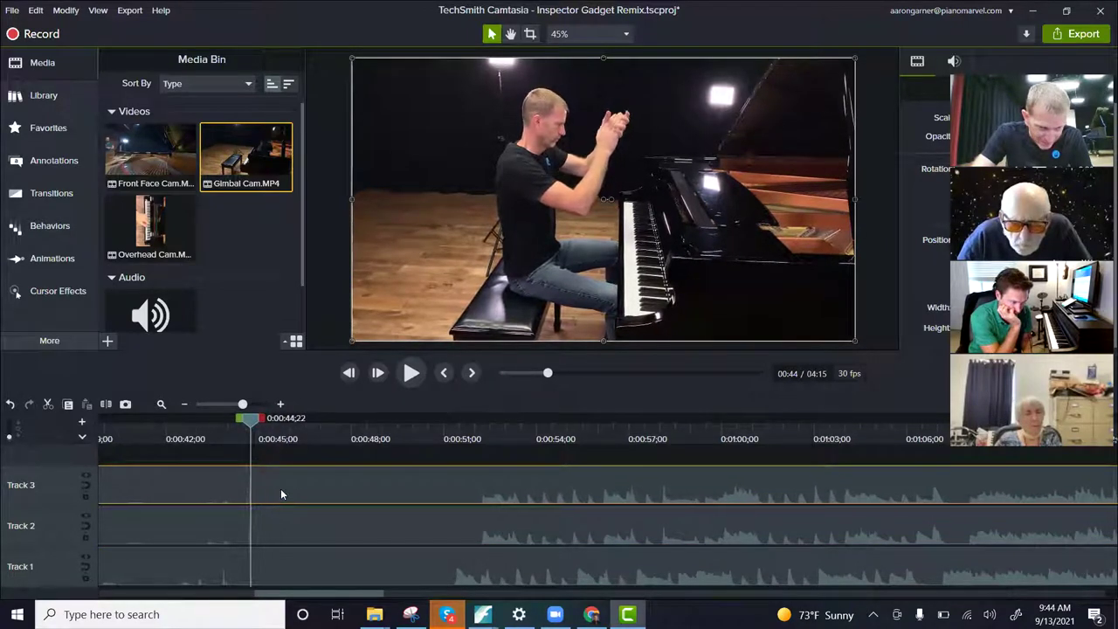
drag(297, 552, 327, 574)
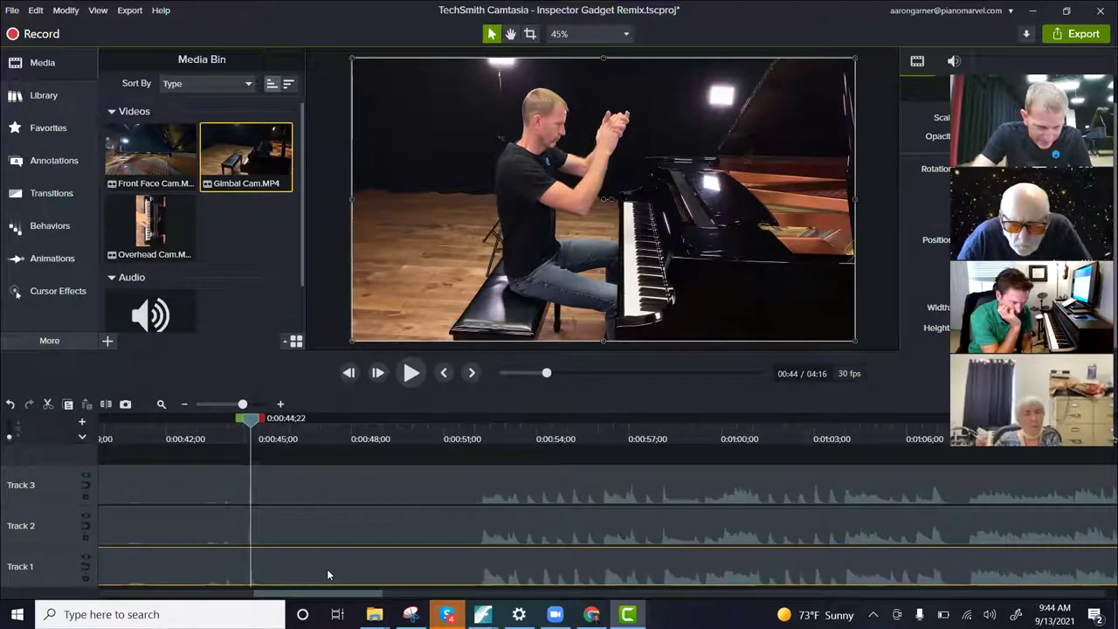
Step: Fine-tune the Gimbal Cam and Front Face Cam positions at close zoom so their clap spikes align with Overhead Cam's
drag(252, 422, 246, 428)
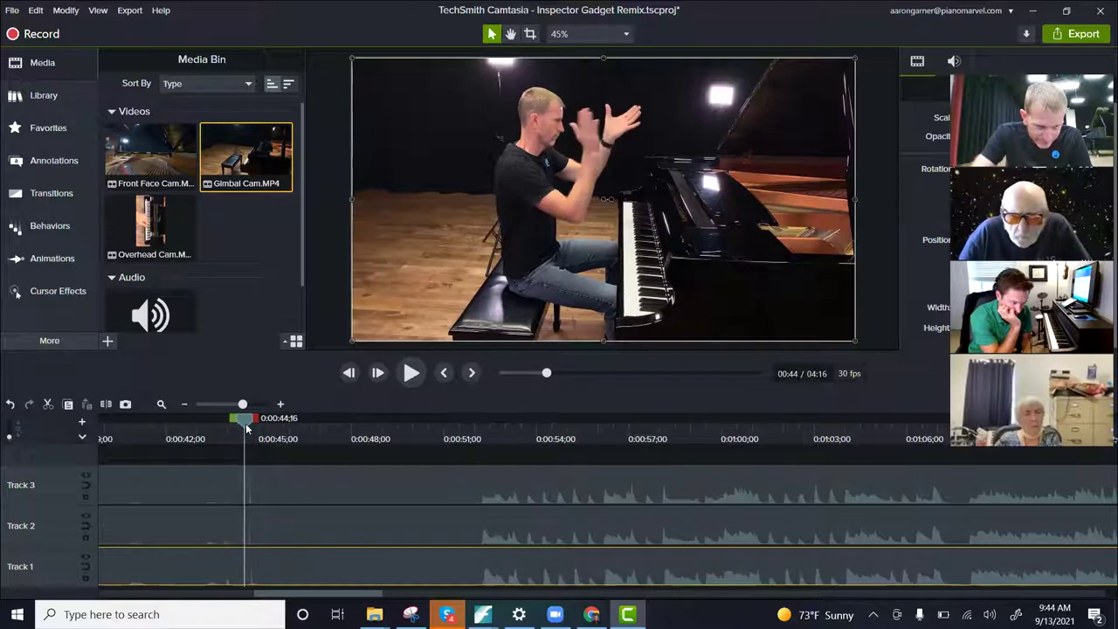
scroll(267, 457, up, 5)
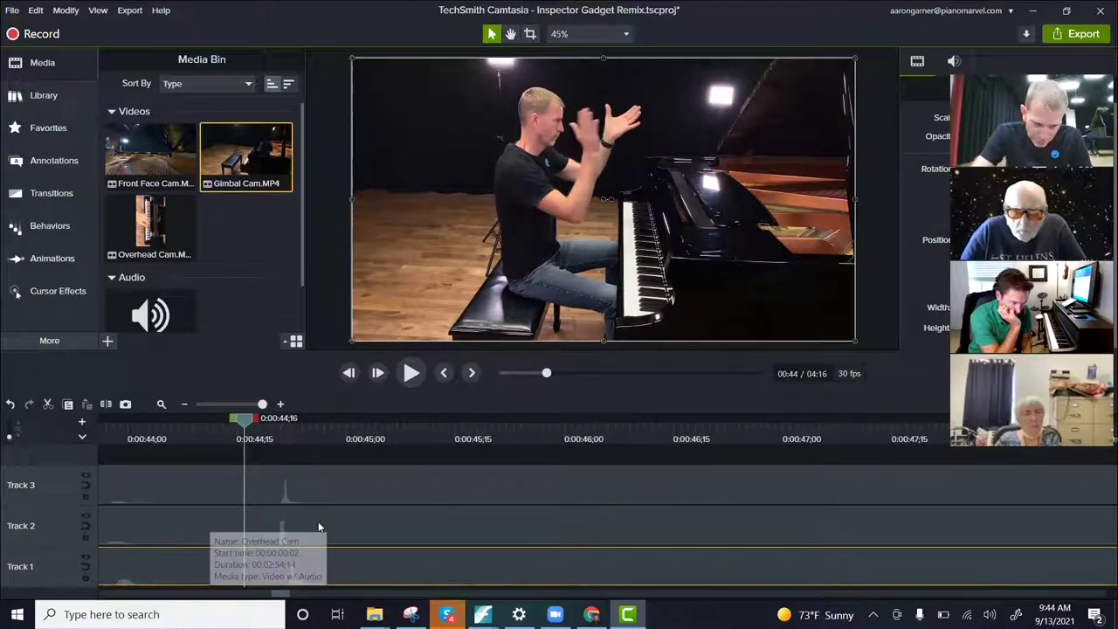
click(336, 485)
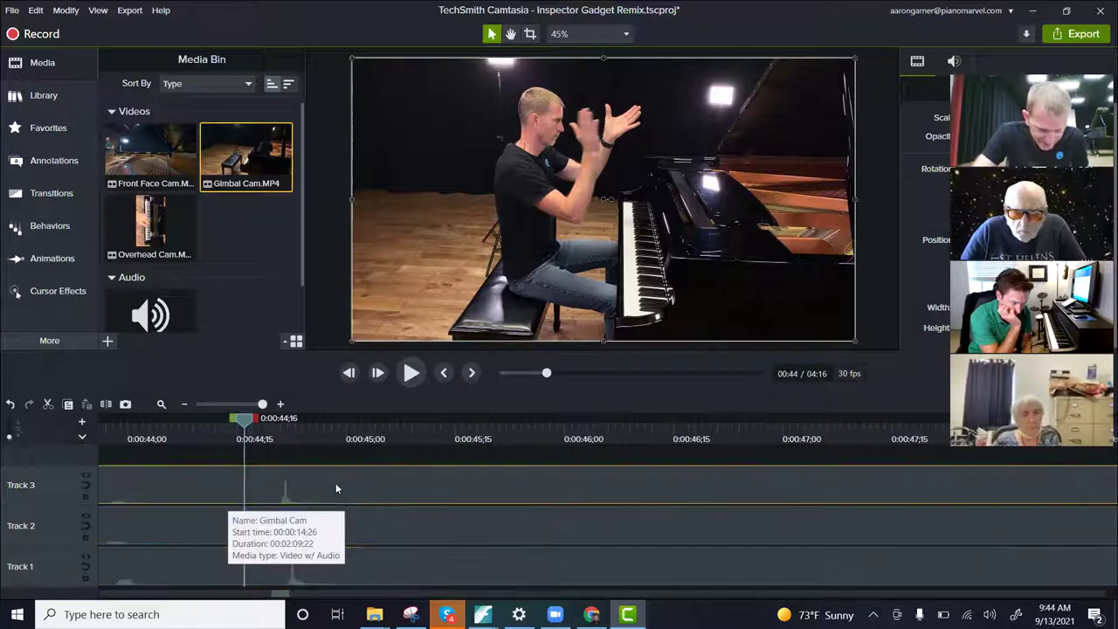
key(Right)
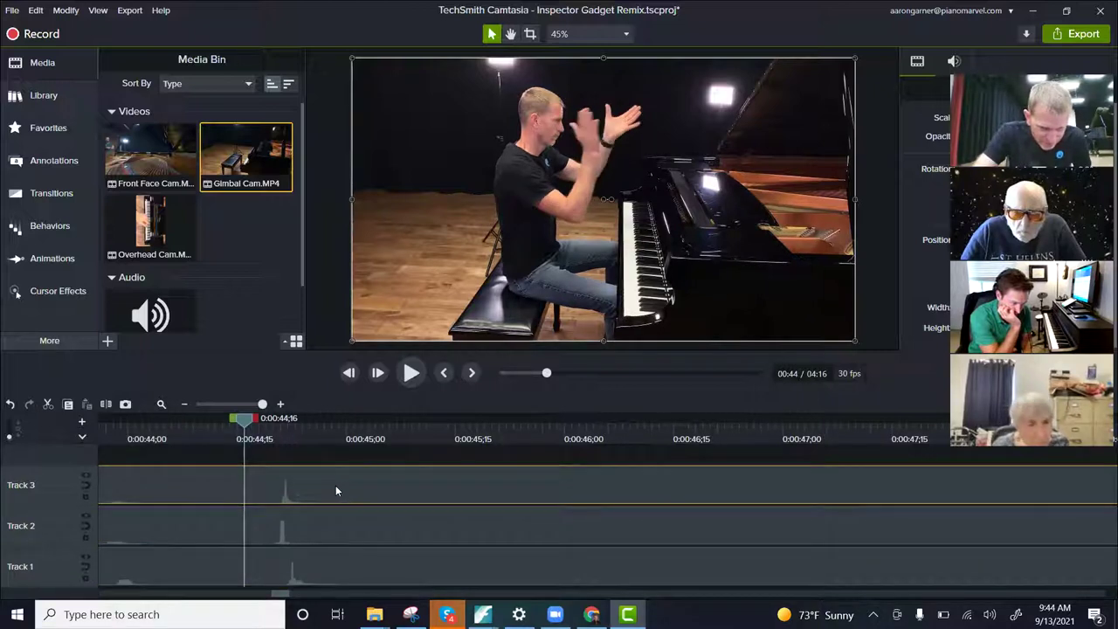
click(349, 558)
key(Left)
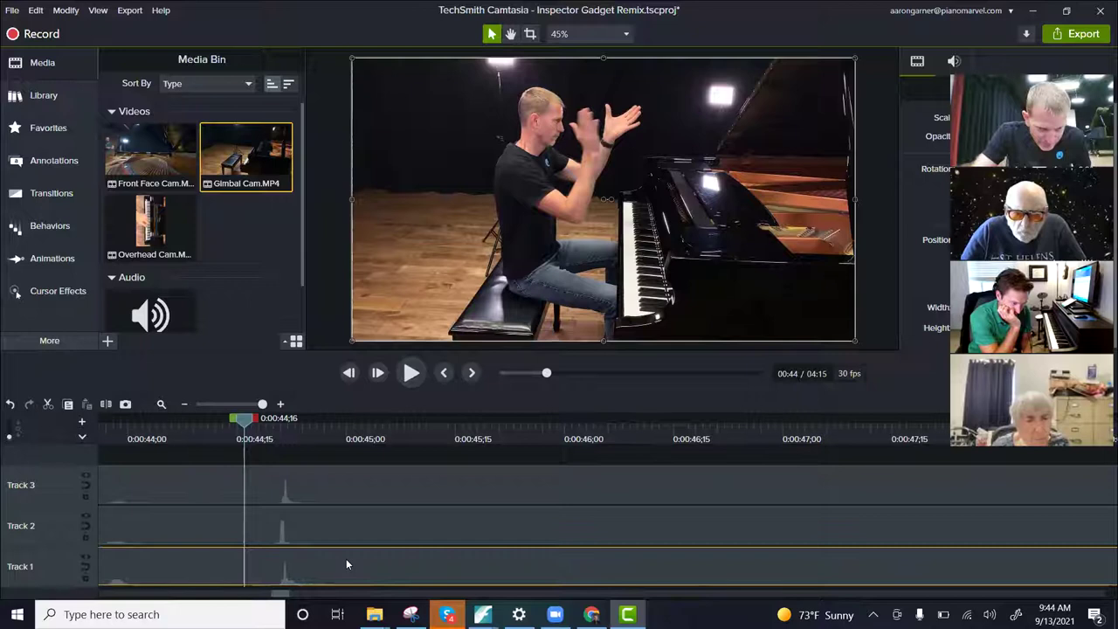
click(301, 489)
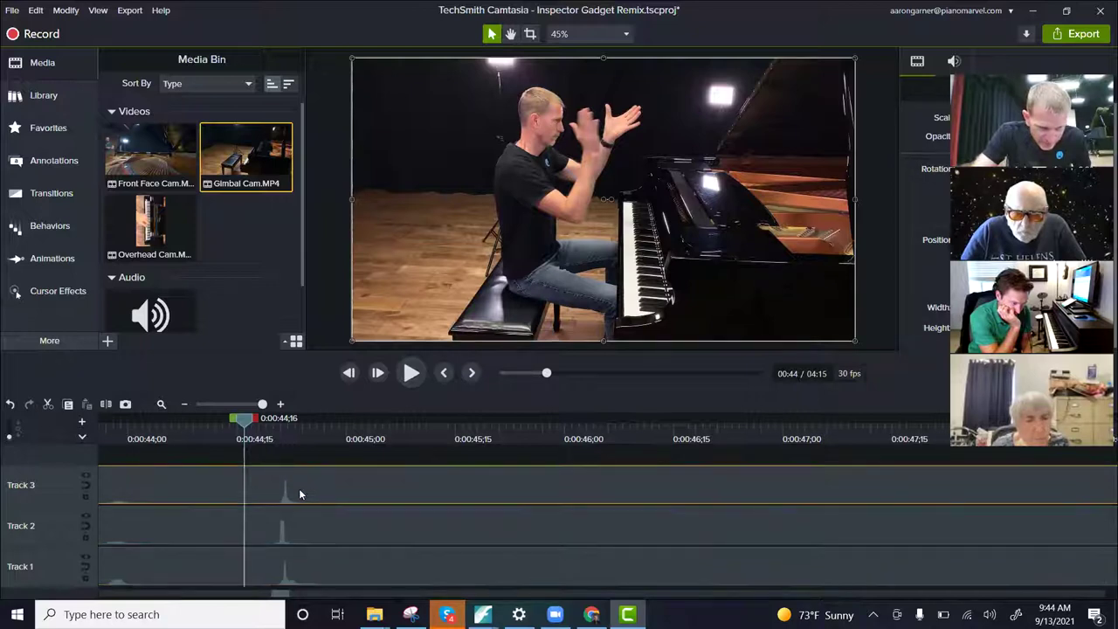
key(Left)
key(Right)
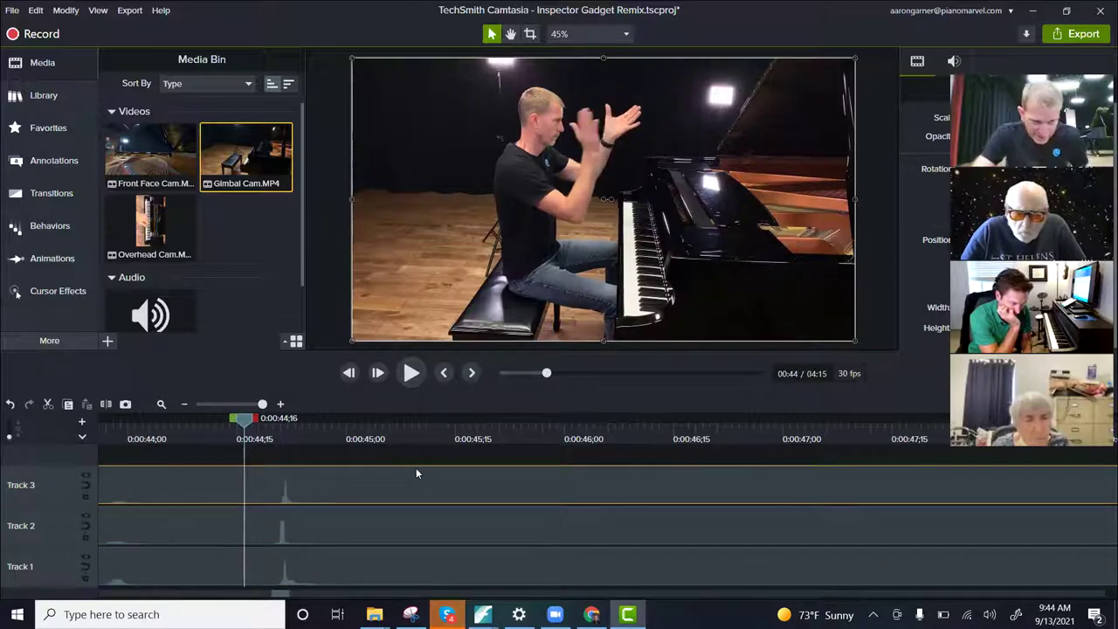
Step: Play the three aligned tracks from the start of the music at about 0:52 to check their synchronization
scroll(515, 524, down, 2)
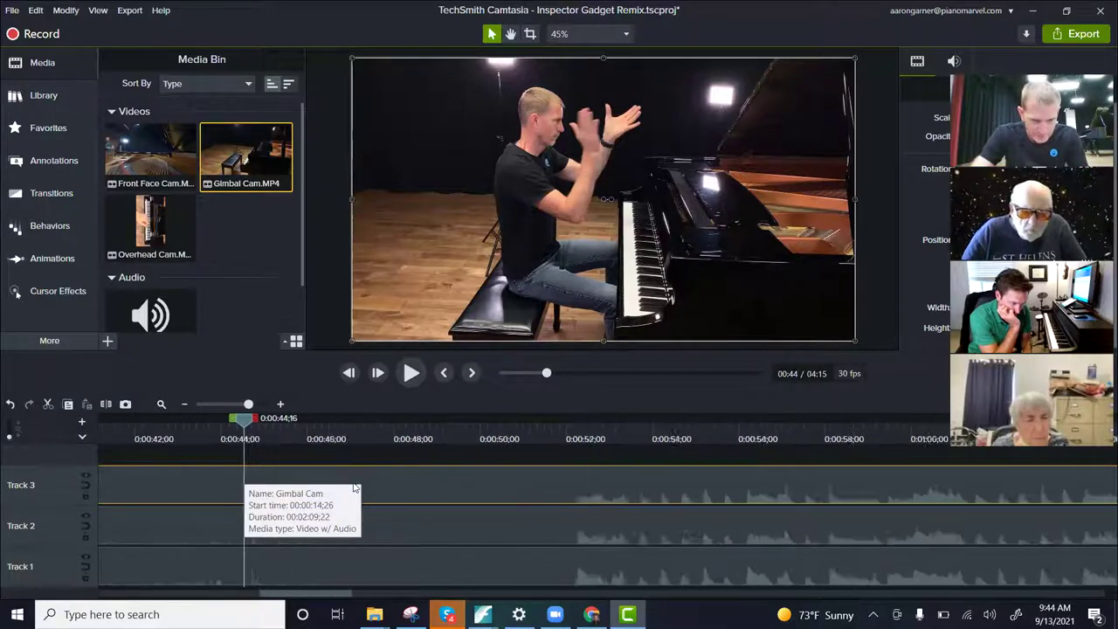
drag(247, 423, 430, 444)
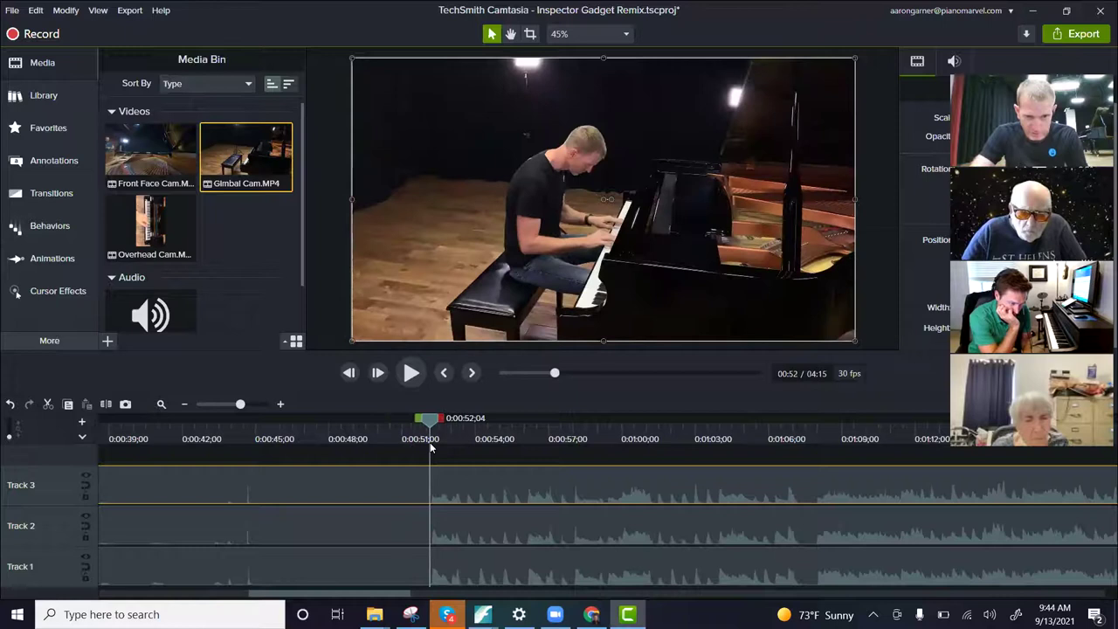
key(space)
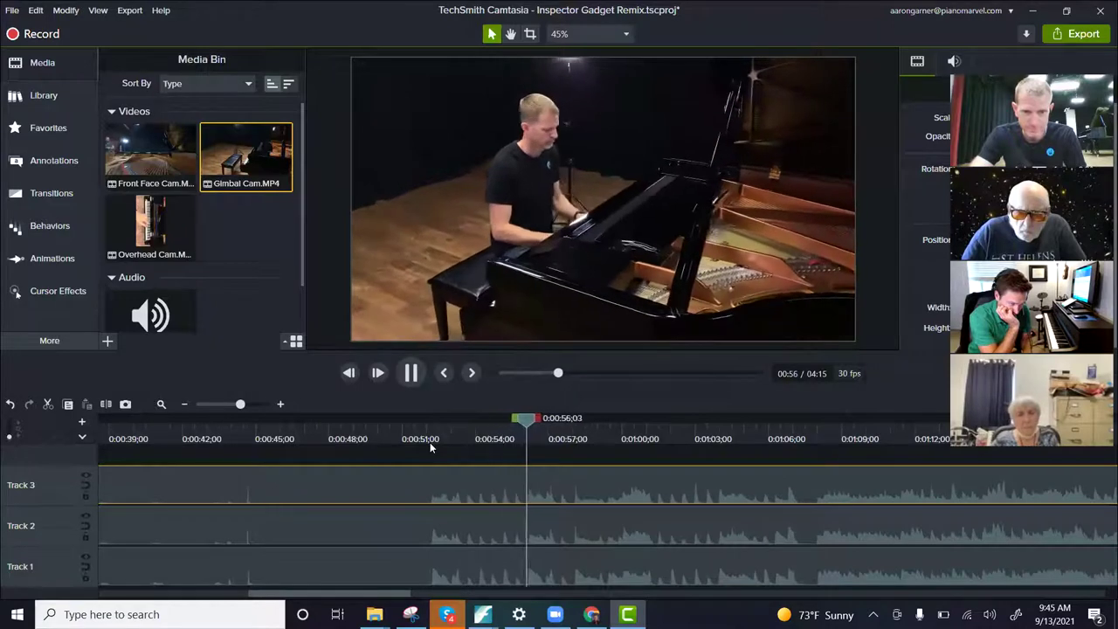
Step: Shift Gimbal Cam on Track 3 about 1.5 seconds later and play from about 0:51 to hear the misalignment
click(441, 474)
drag(441, 479, 477, 481)
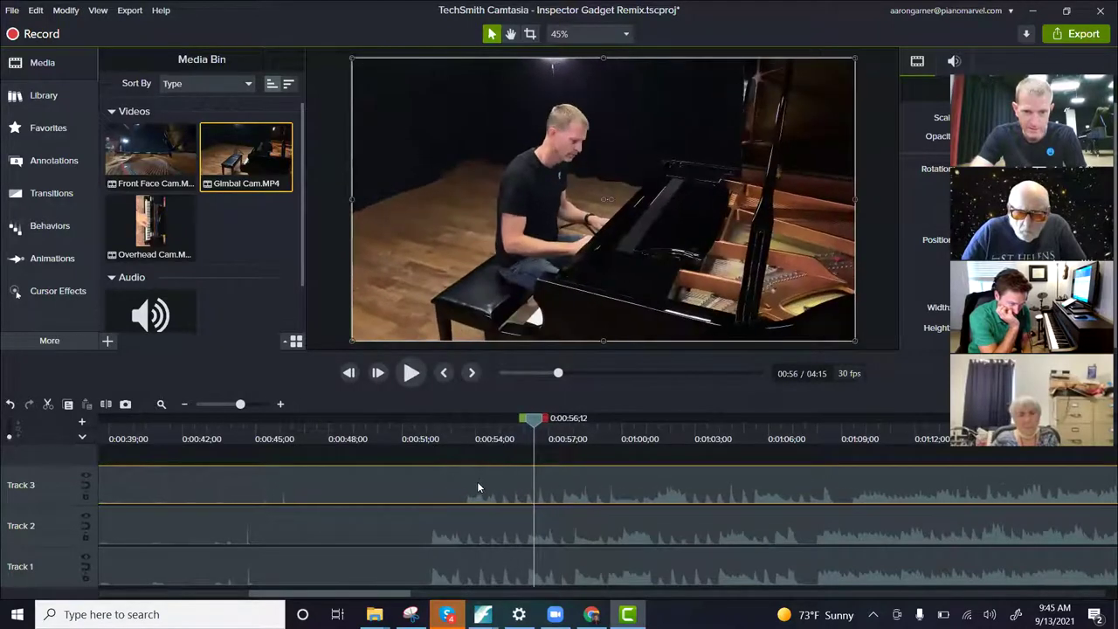
drag(539, 420, 399, 420)
key(space)
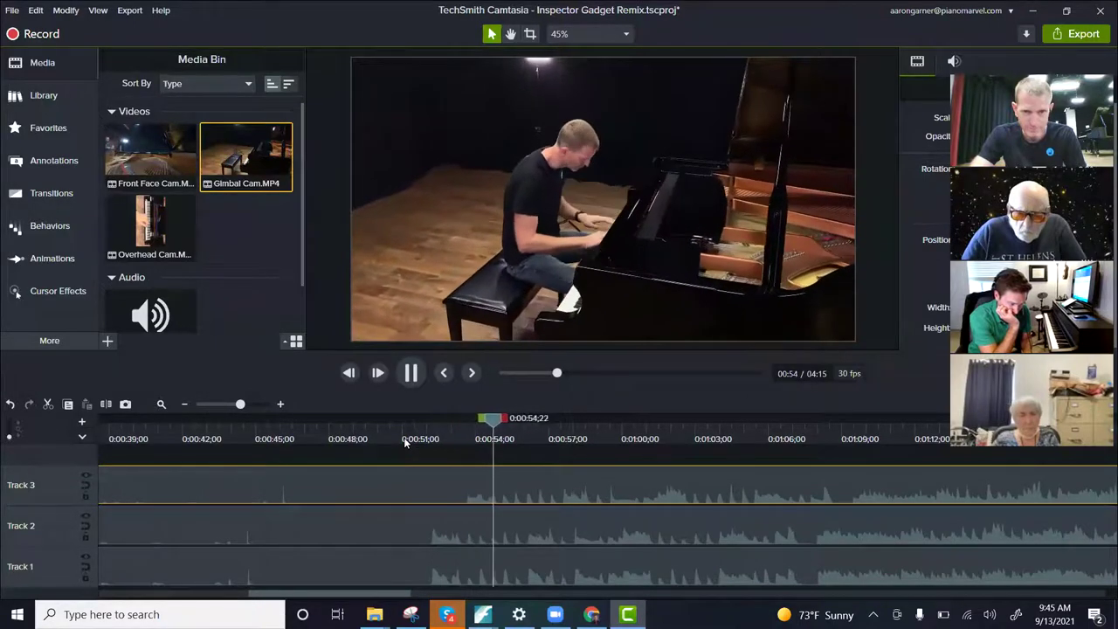
key(space)
Step: Try a slight offset of Front Face Cam on Track 1 during playback, and undo both clip shifts
click(456, 561)
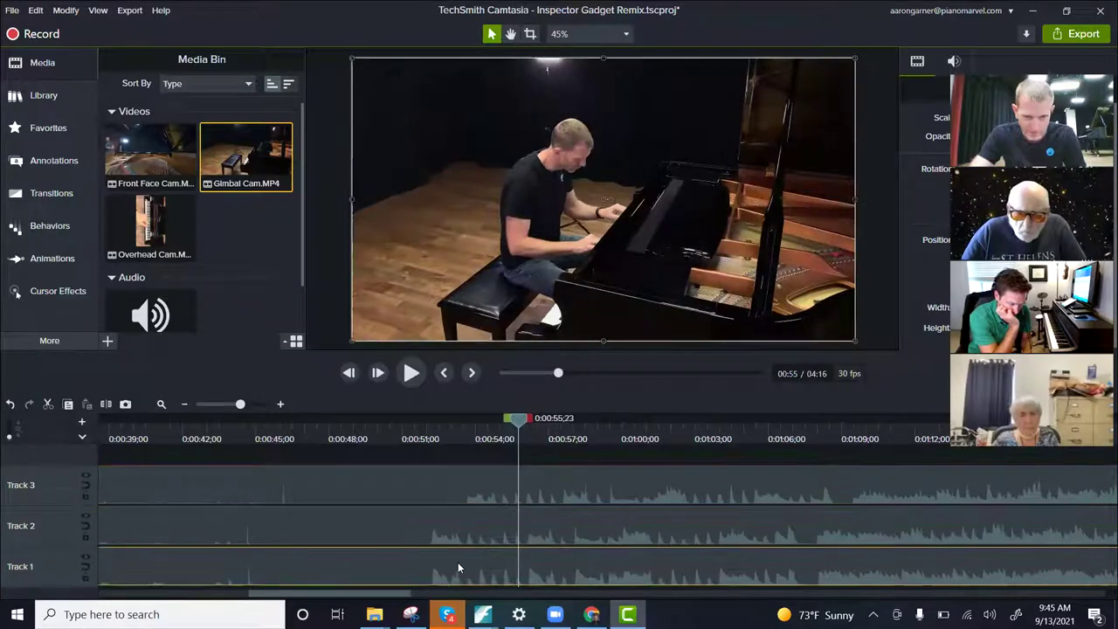
click(416, 445)
key(space)
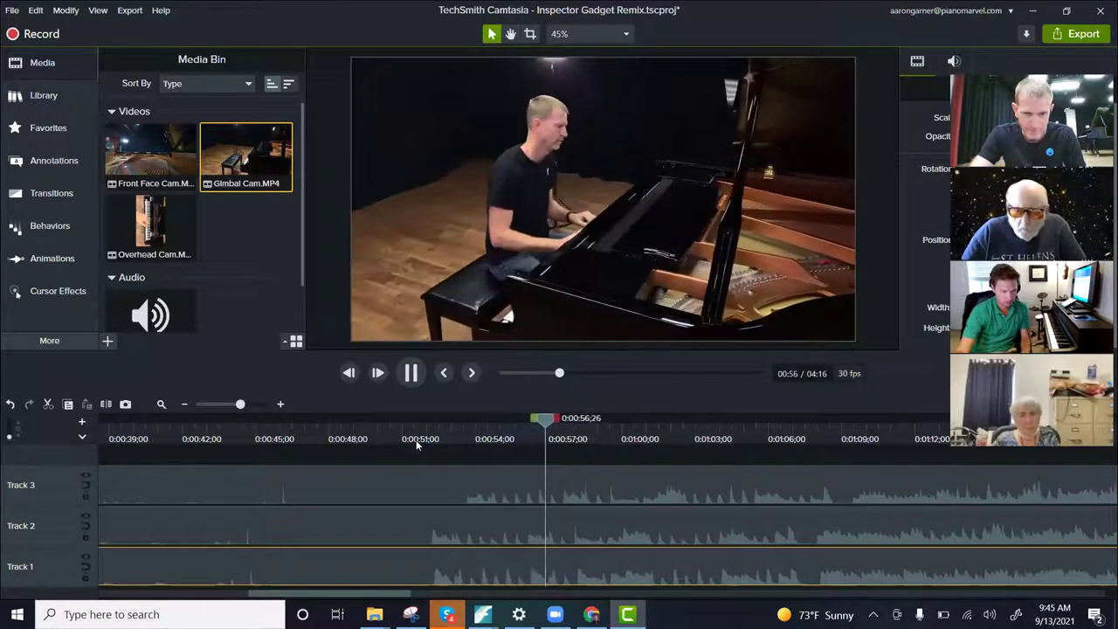
key(space)
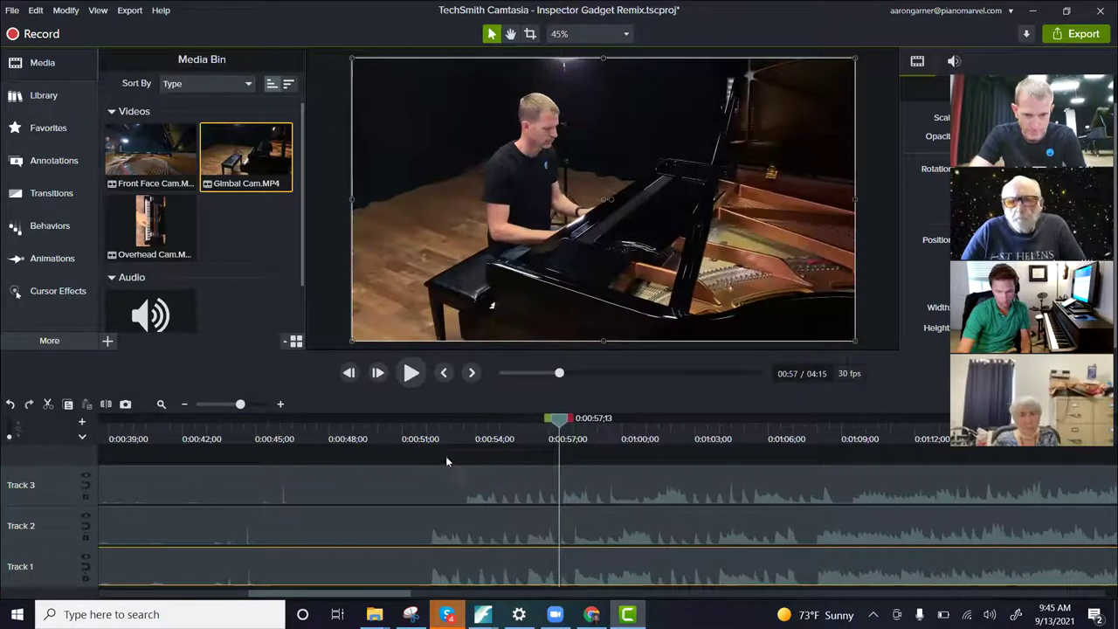
drag(446, 461, 465, 467)
Step: Play the synchronized tracks from about 0:51 to 1:07, and return the playhead to the music start near 0:52
click(419, 434)
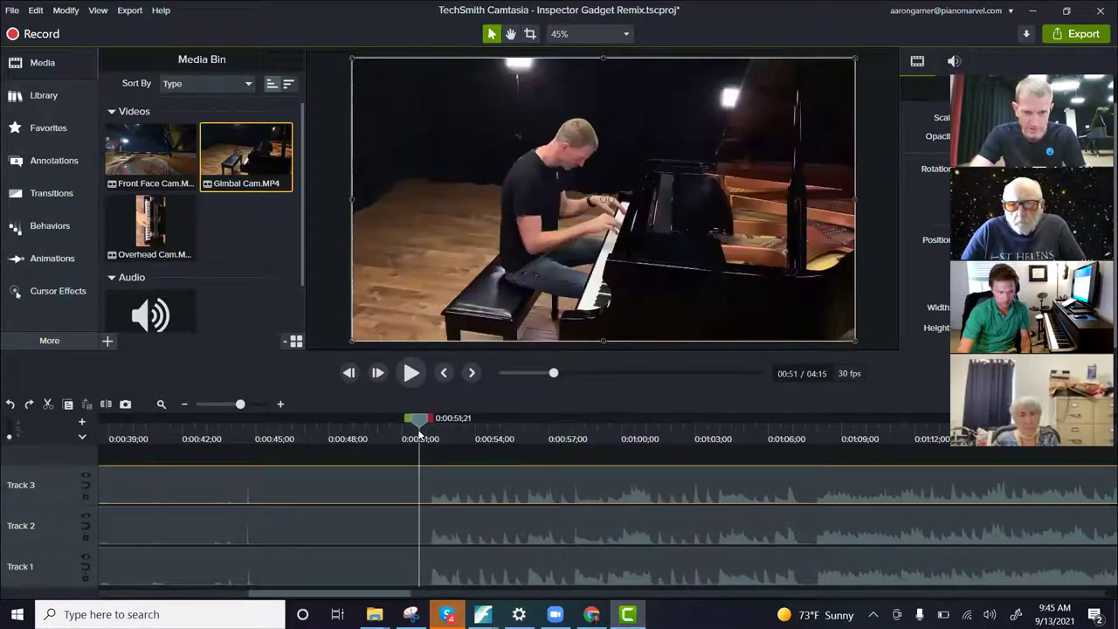
key(space)
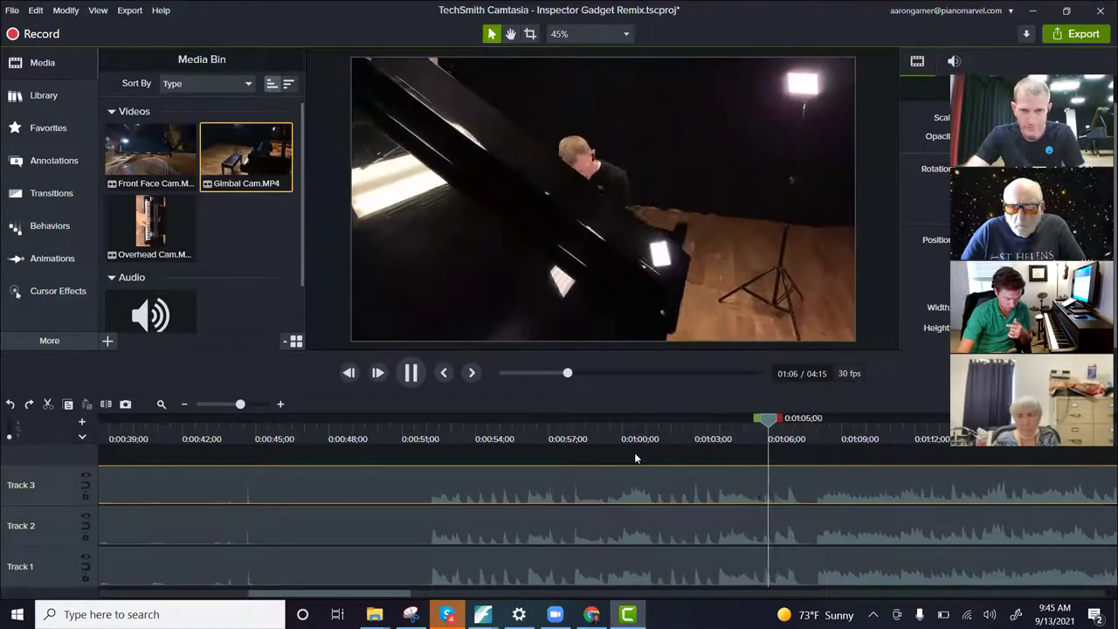
key(space)
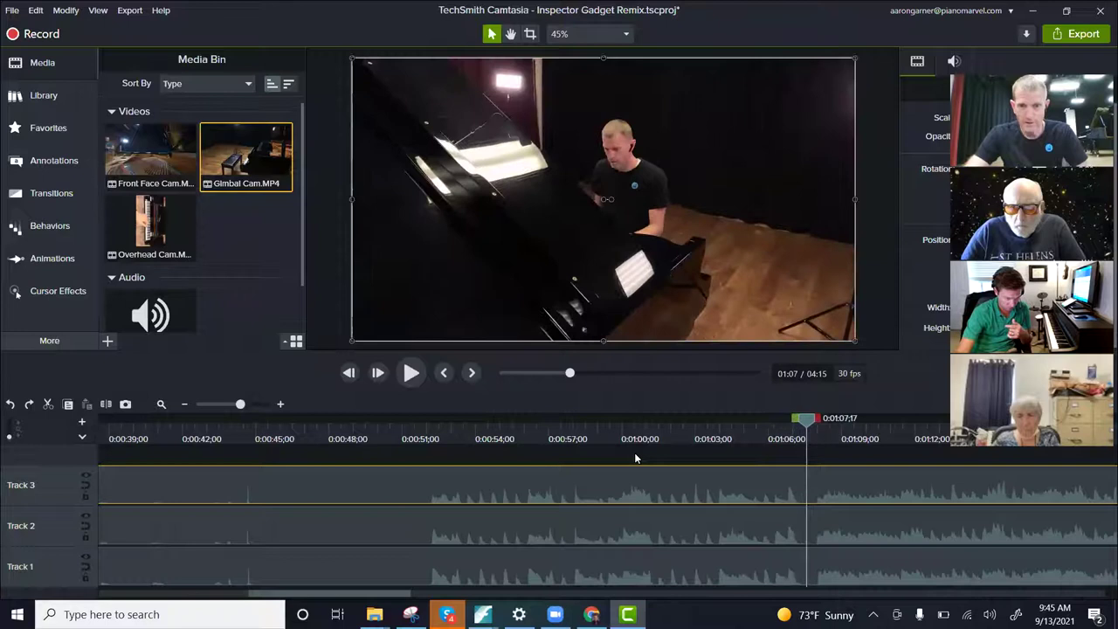
drag(807, 424, 431, 460)
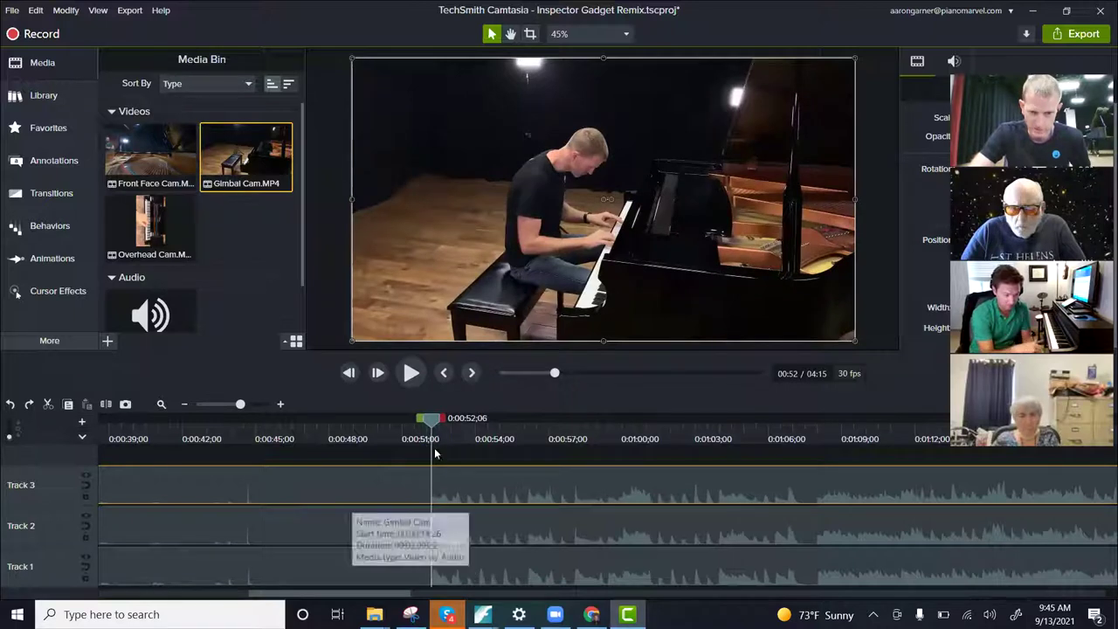
drag(429, 423, 425, 424)
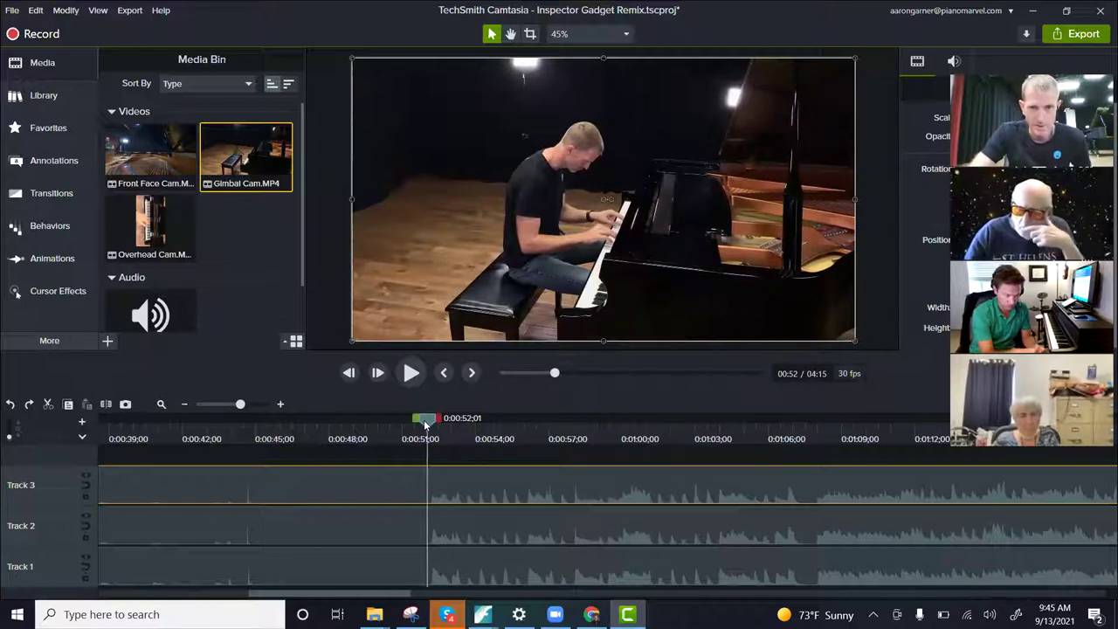
Step: Turn on audio editing and lower the volume of Gimbal Cam on Track 3 and Front Face Cam on Track 1 to zero
right_click(483, 480)
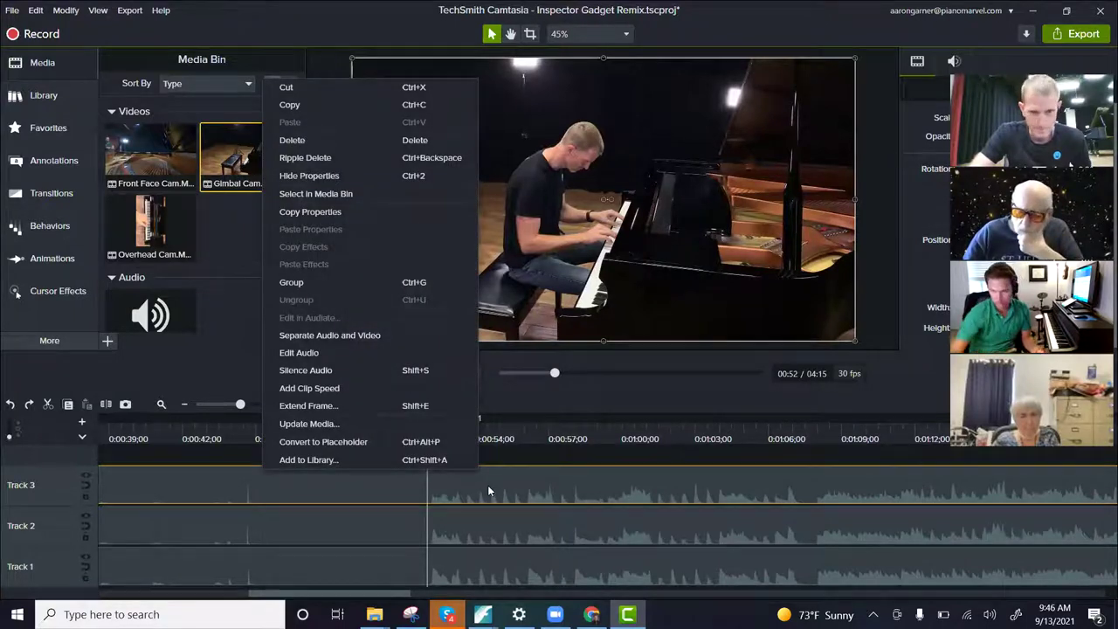
click(302, 353)
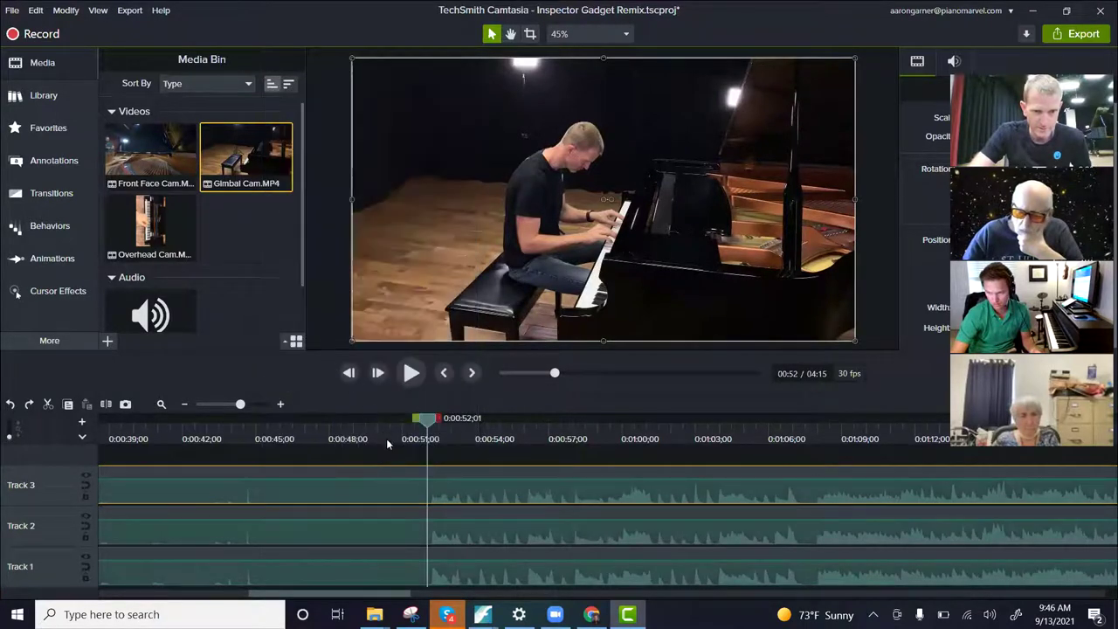
drag(444, 480, 444, 518)
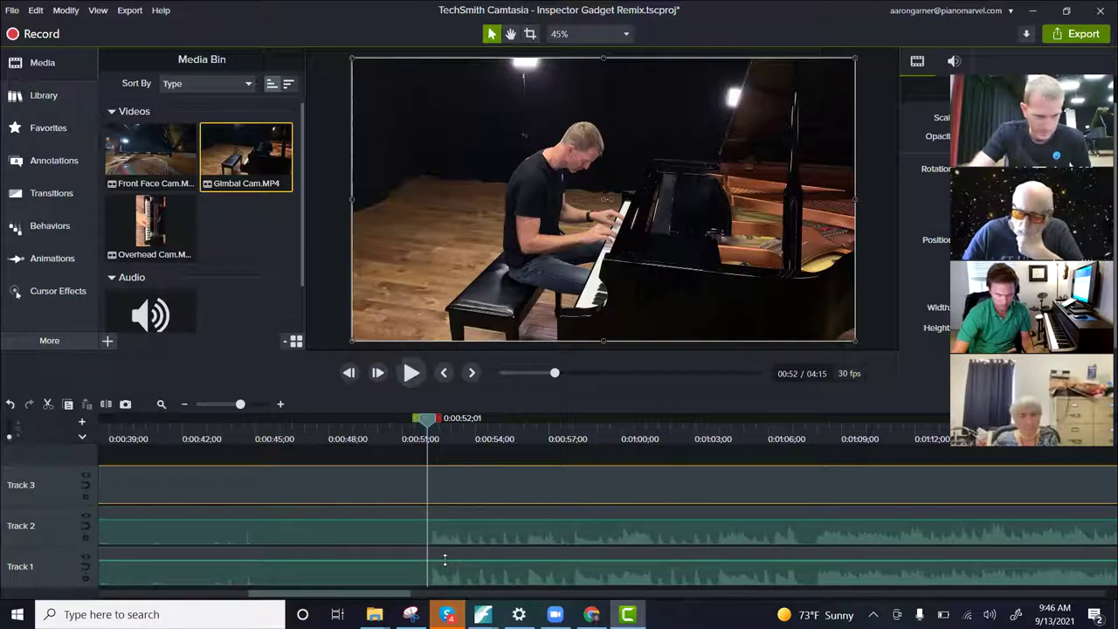
drag(443, 559, 445, 595)
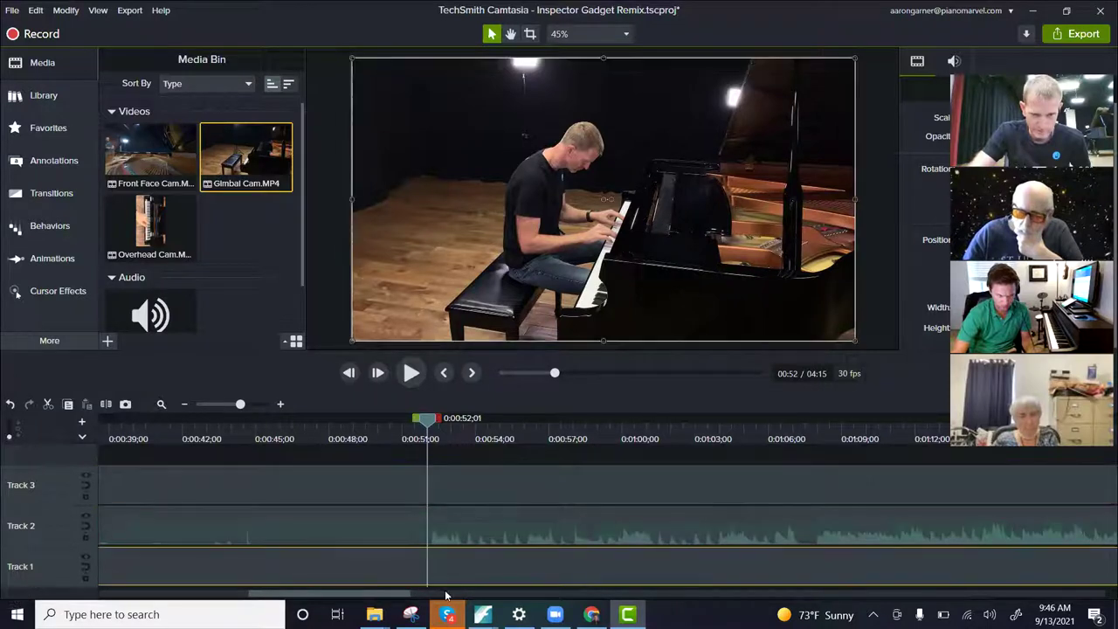
Step: Play the timeline from about 0:52 to check the sound with only the Overhead Cam audio active
click(437, 439)
key(space)
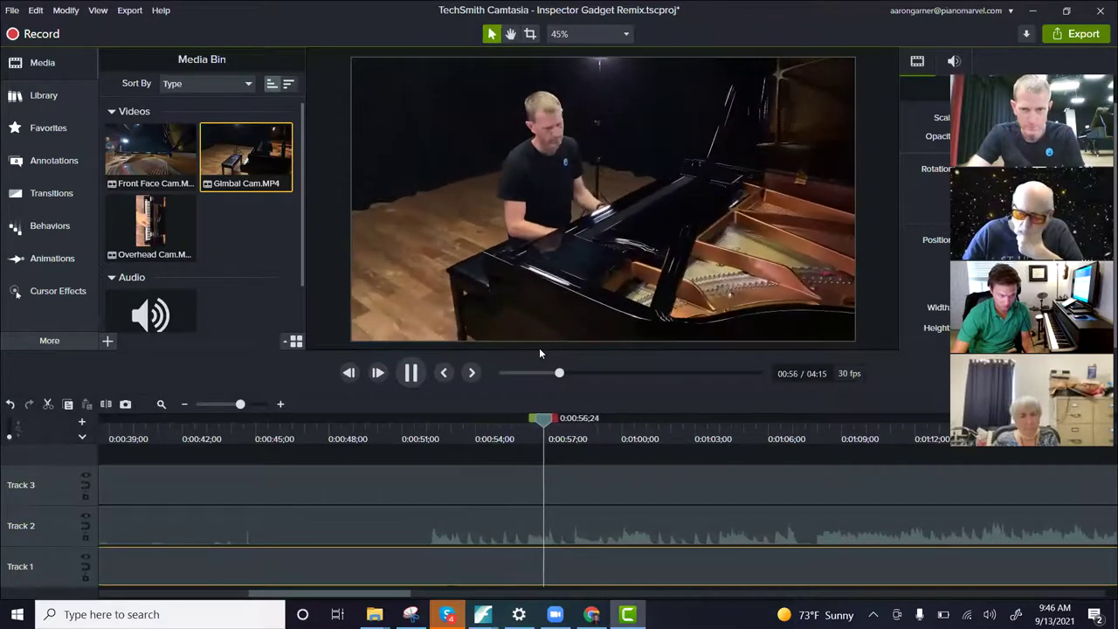
key(space)
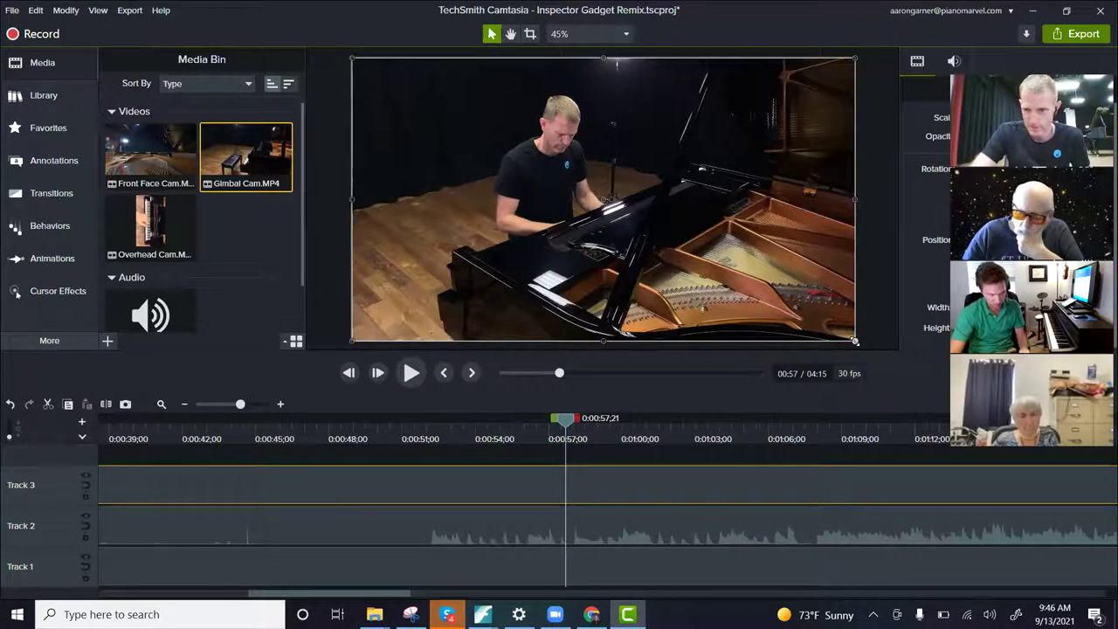
Step: Scale Gimbal Cam into the canvas's upper-left quarter and Front Face Cam into its lower-right quarter, with their corners meeting at the center
drag(854, 340, 527, 205)
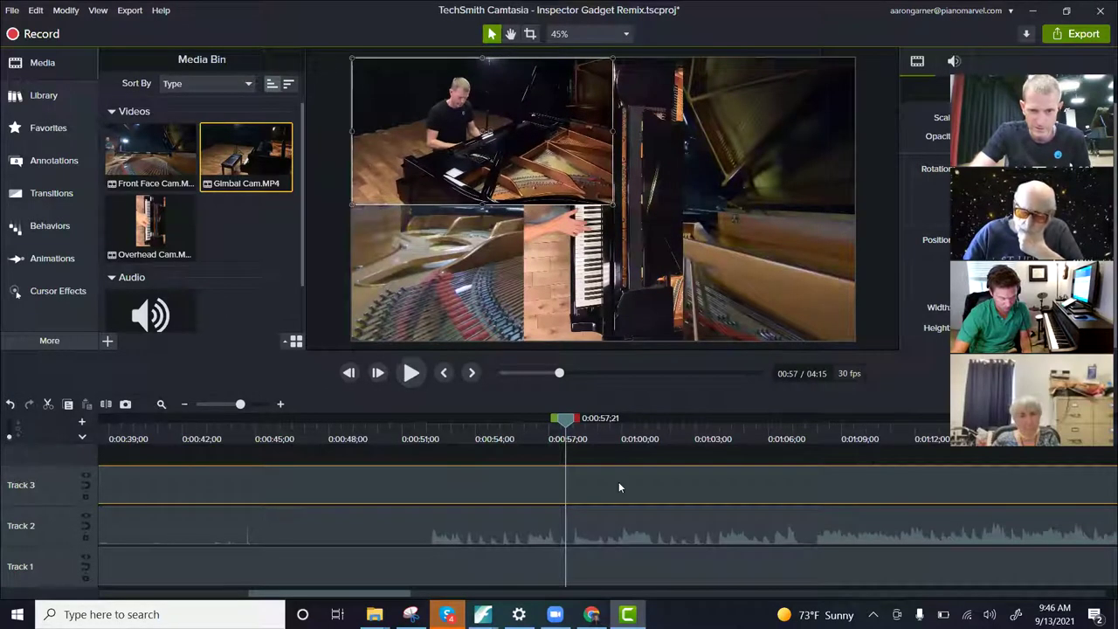
click(653, 257)
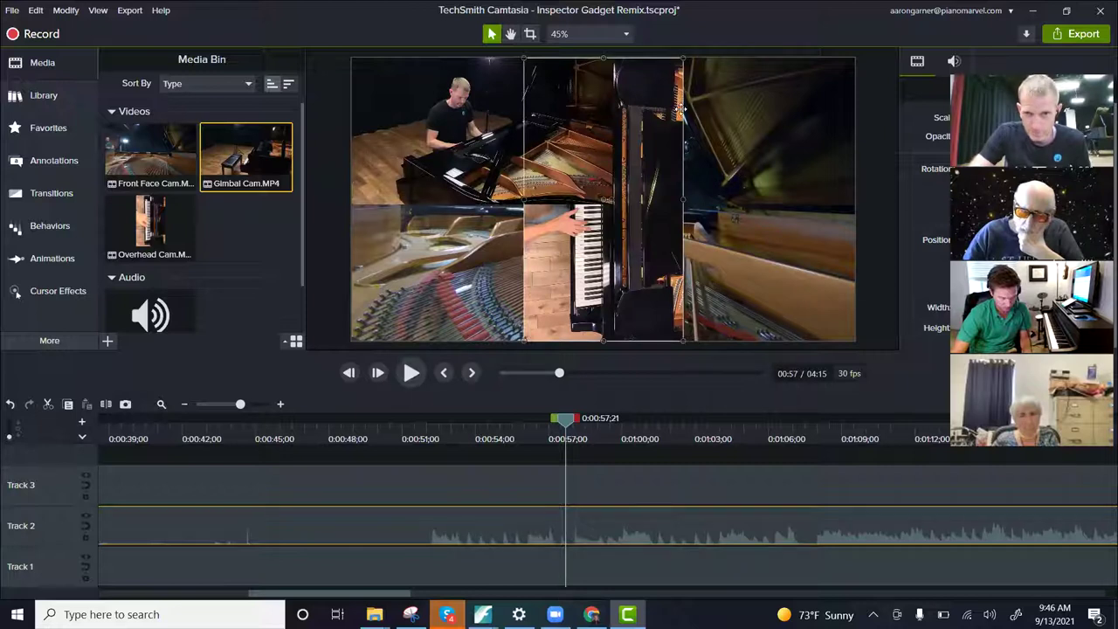
click(494, 276)
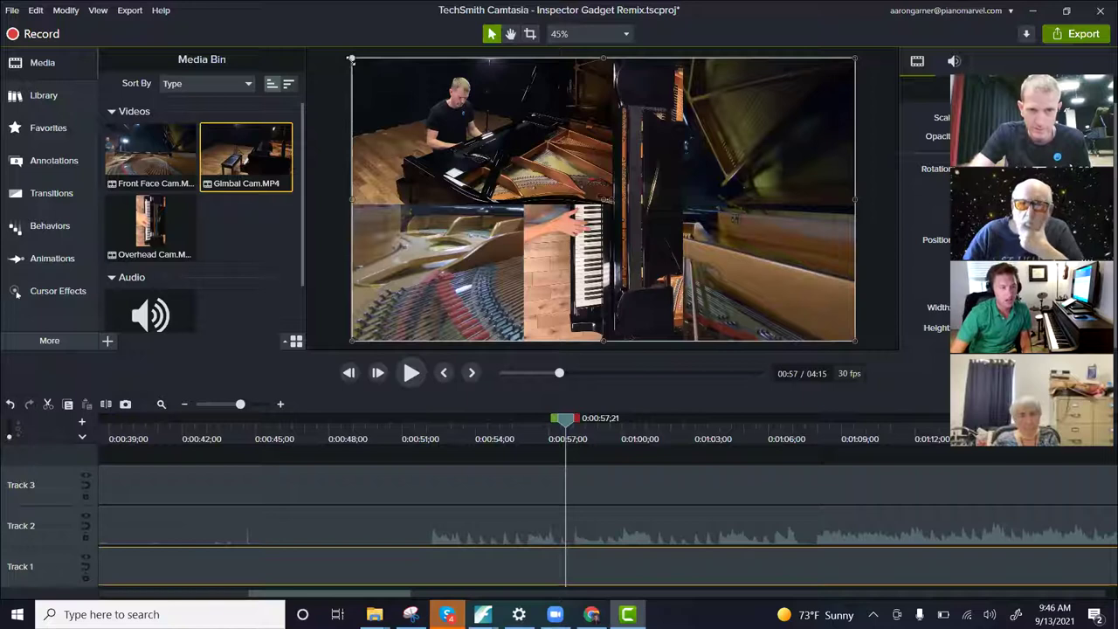
drag(352, 58, 596, 198)
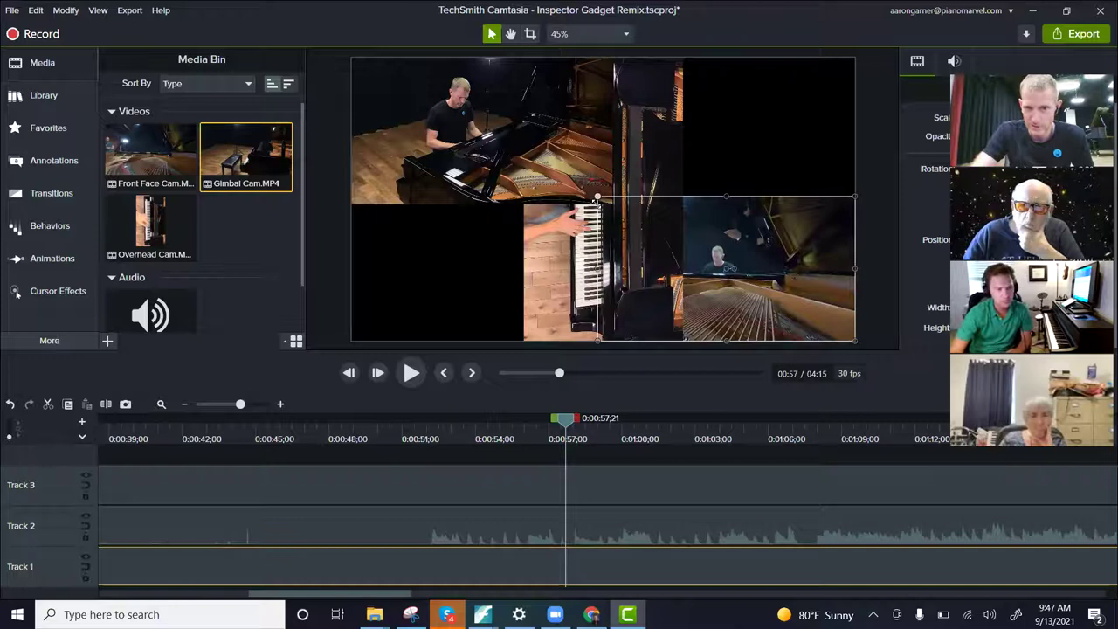
drag(597, 199, 583, 192)
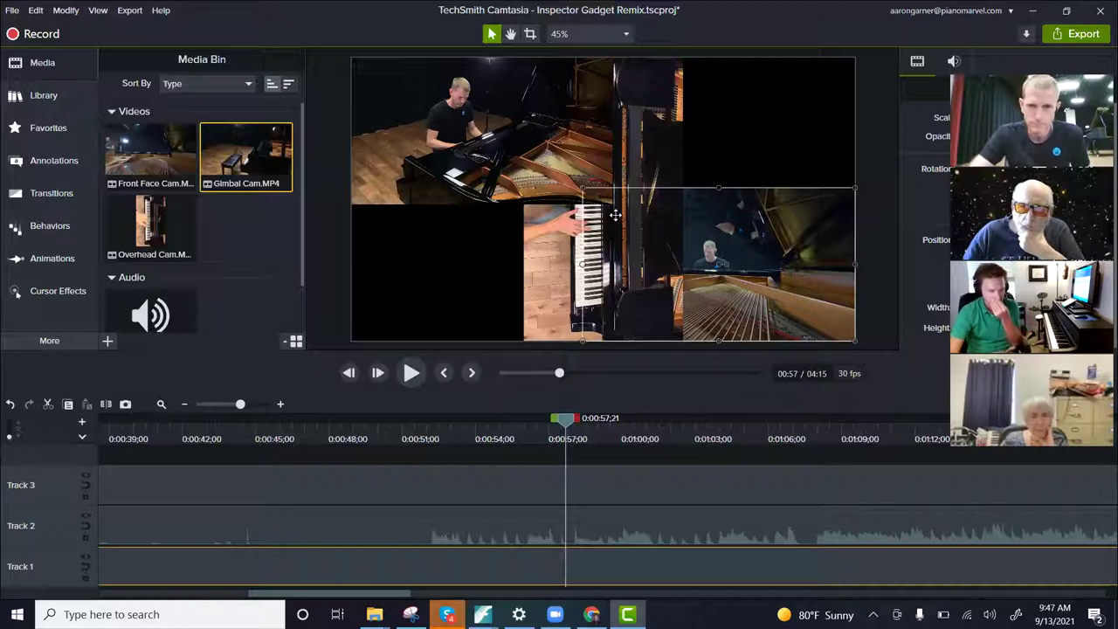
drag(581, 189, 603, 202)
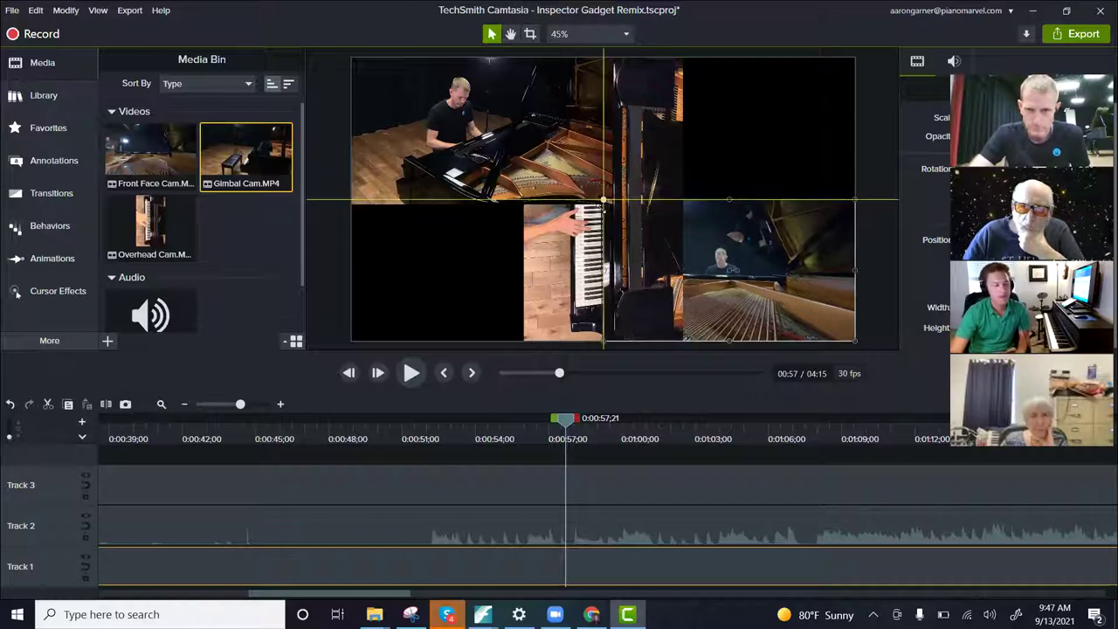
click(598, 190)
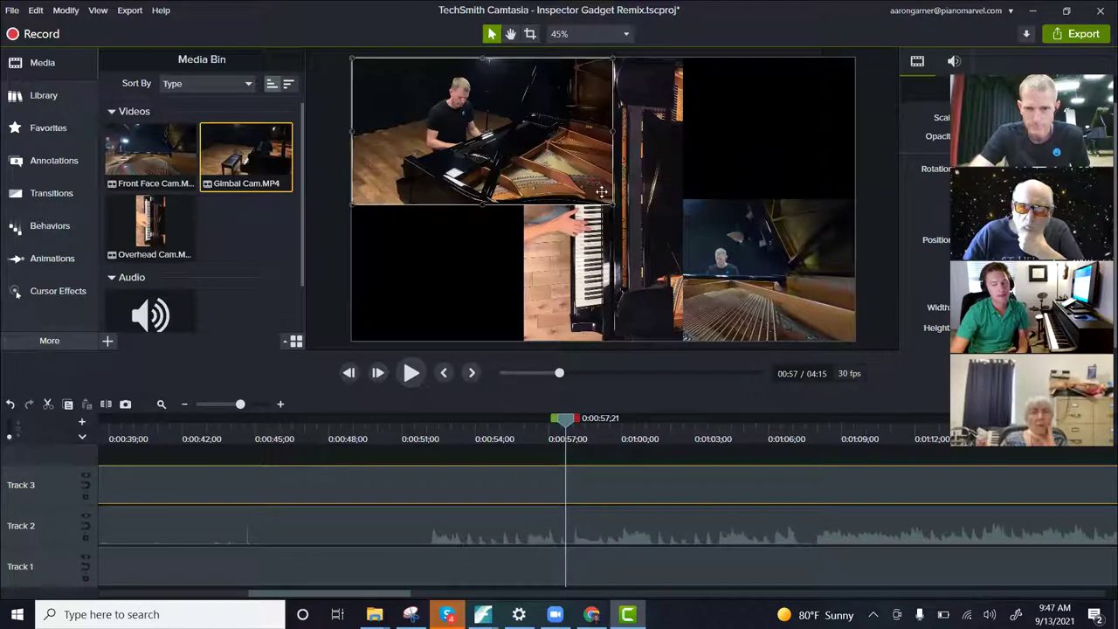
drag(611, 202, 603, 199)
Step: Rotate Overhead Cam 90 degrees counterclockwise so the keyboard runs horizontally, and place it near the middle of the canvas
click(559, 253)
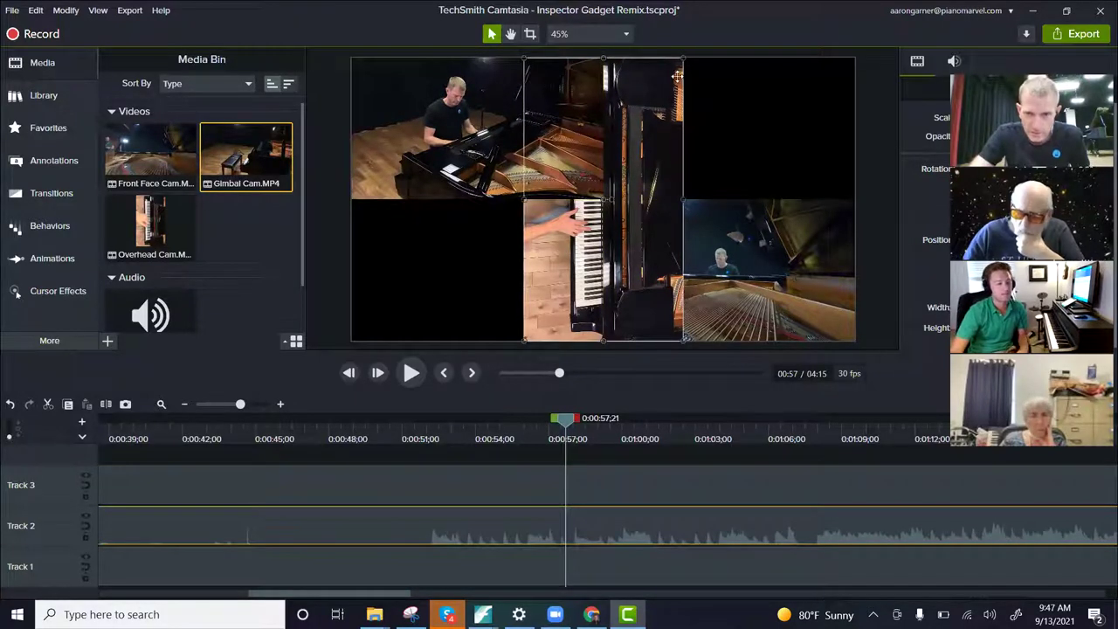
drag(677, 91, 765, 91)
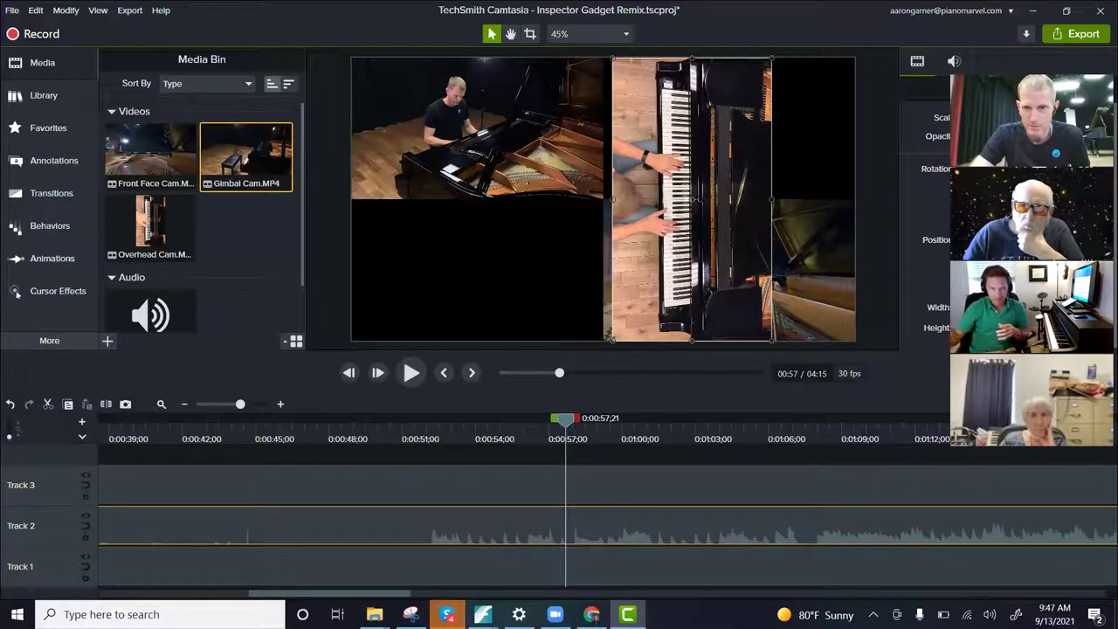
drag(698, 199, 623, 211)
drag(711, 234, 711, 193)
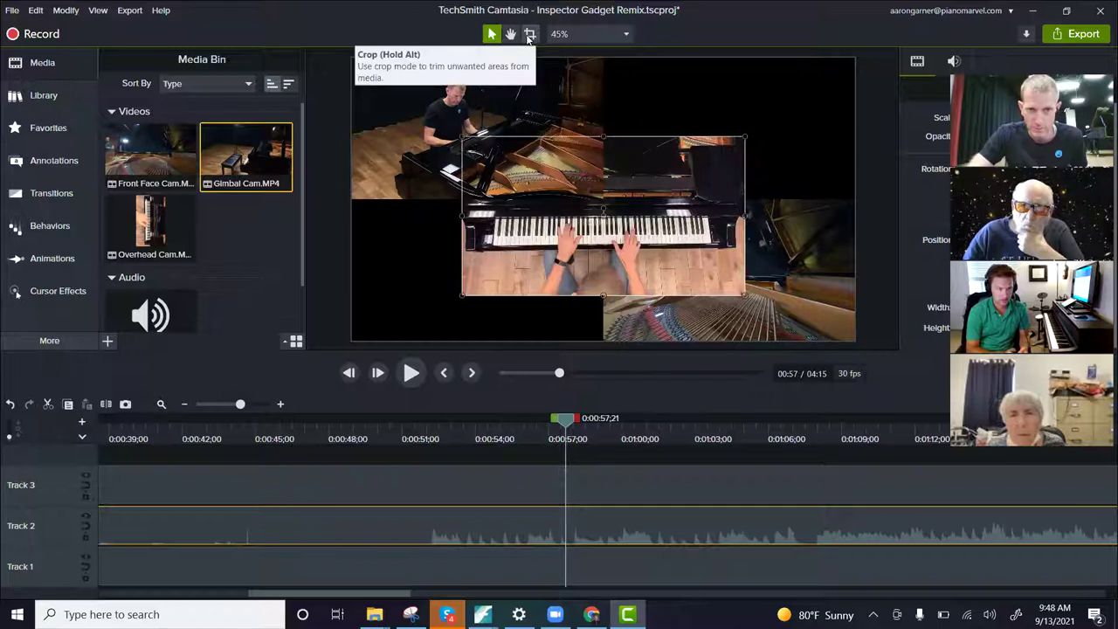
Step: Crop all four sides of Overhead Cam down to a narrow strip around the keyboard and hands
click(528, 34)
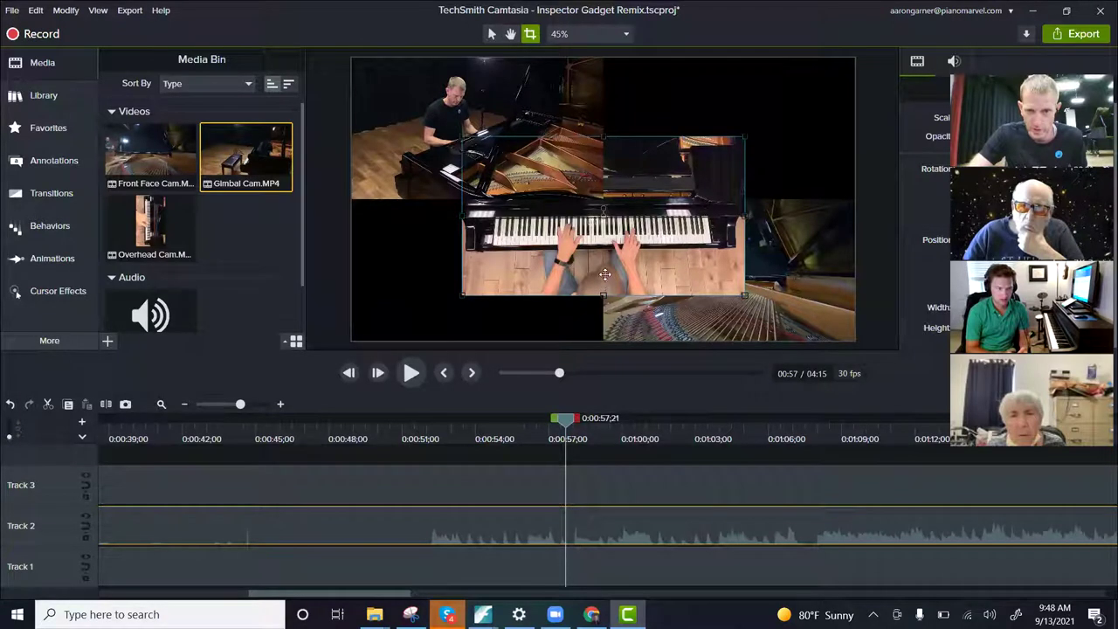
drag(603, 296, 604, 269)
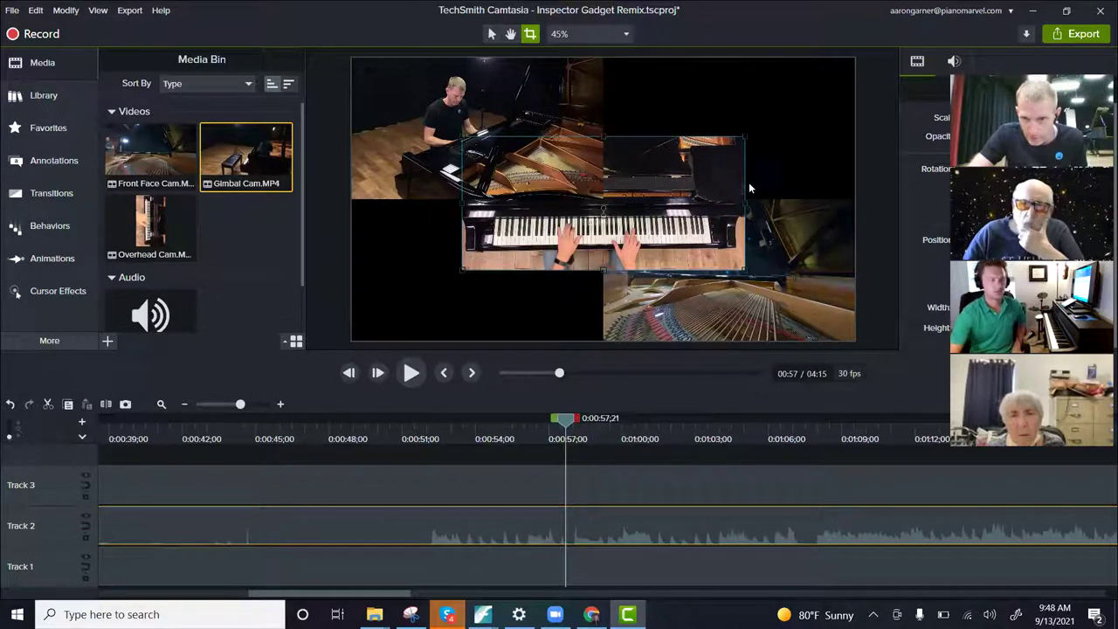
drag(744, 203, 730, 202)
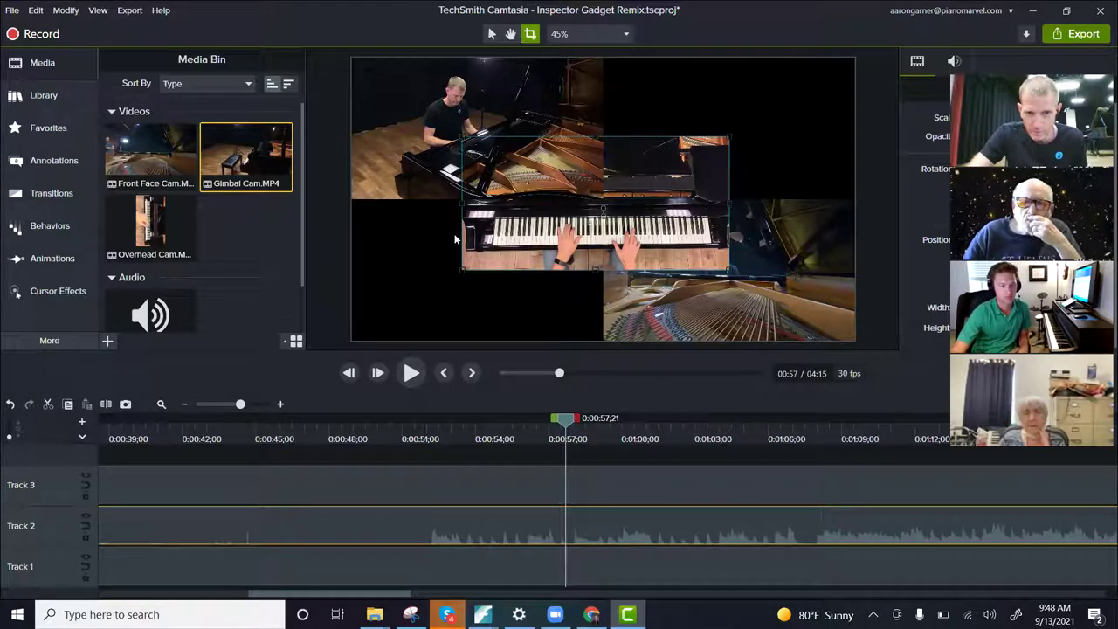
drag(462, 202, 488, 203)
drag(608, 136, 607, 210)
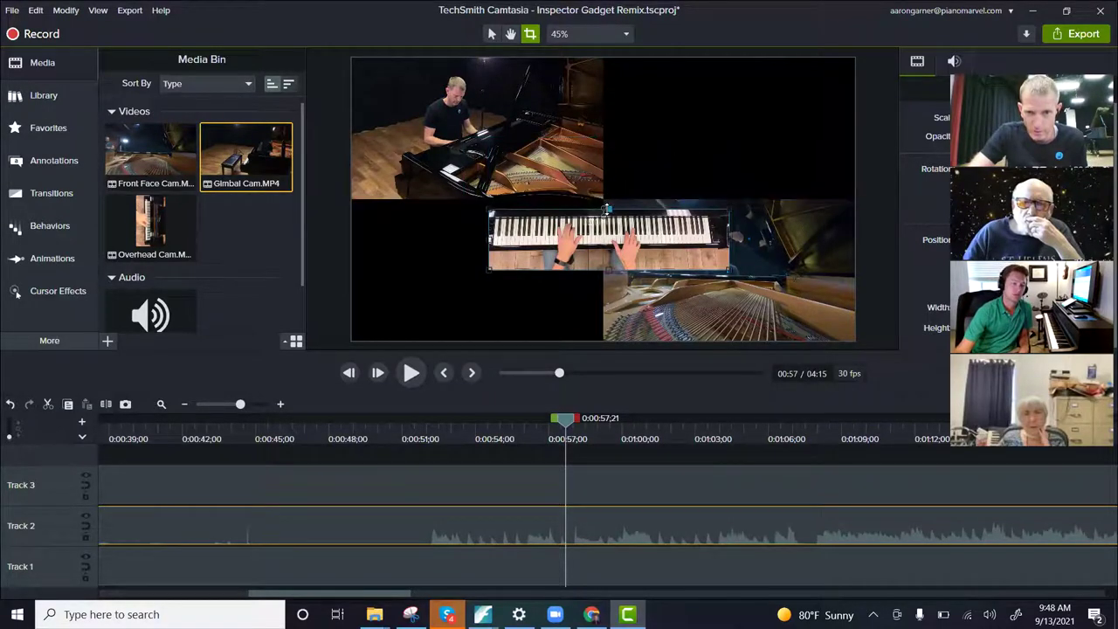
drag(608, 270, 609, 262)
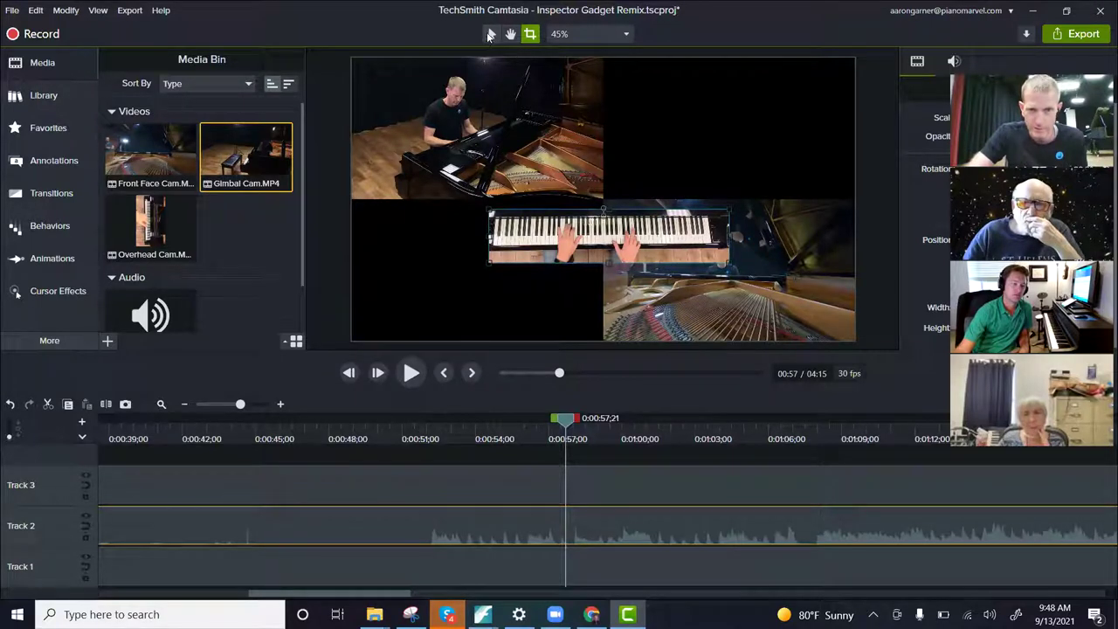
Step: Enlarge the cropped Overhead Cam strip to roughly the canvas width and place it across the lower half, starting at the left edge
click(490, 34)
drag(729, 209, 883, 138)
drag(706, 187, 569, 297)
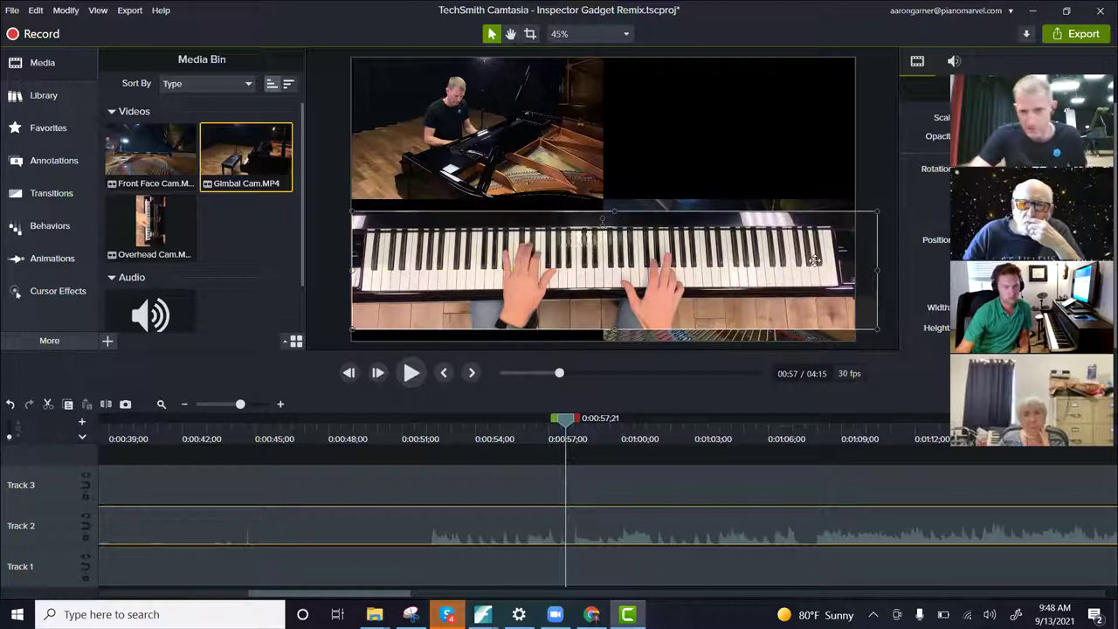
Step: Recrop Overhead Cam so its right edge is trimmed to the canvas and its top and bottom extend to the canvas edges
mouse_move(876, 211)
mouse_down()
mouse_move(854, 217)
mouse_move(879, 210)
mouse_up()
click(529, 33)
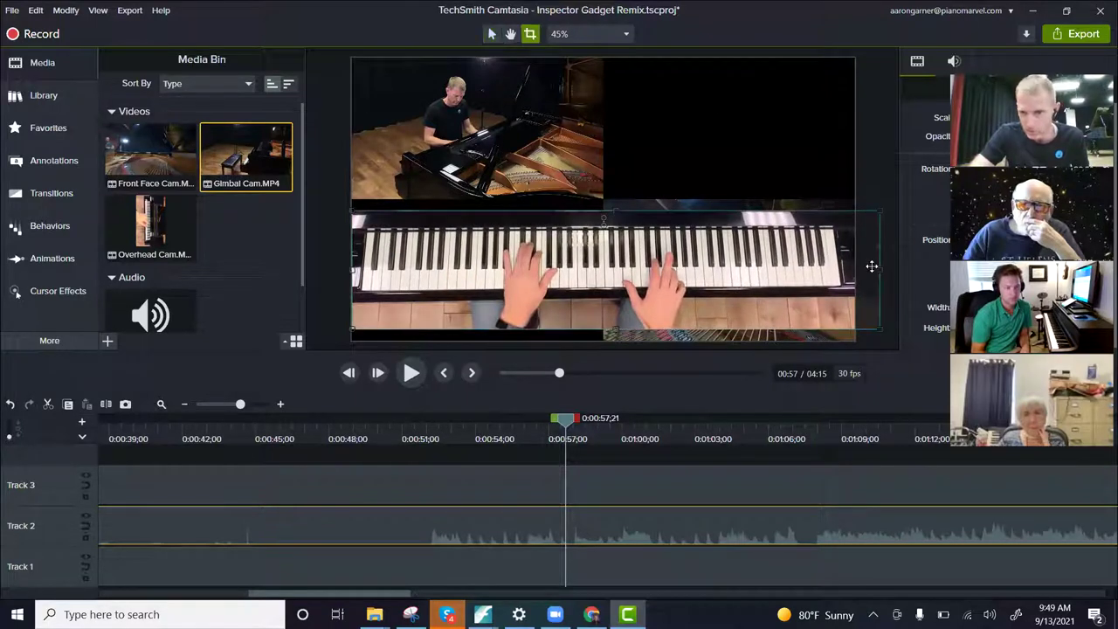
drag(879, 272, 854, 271)
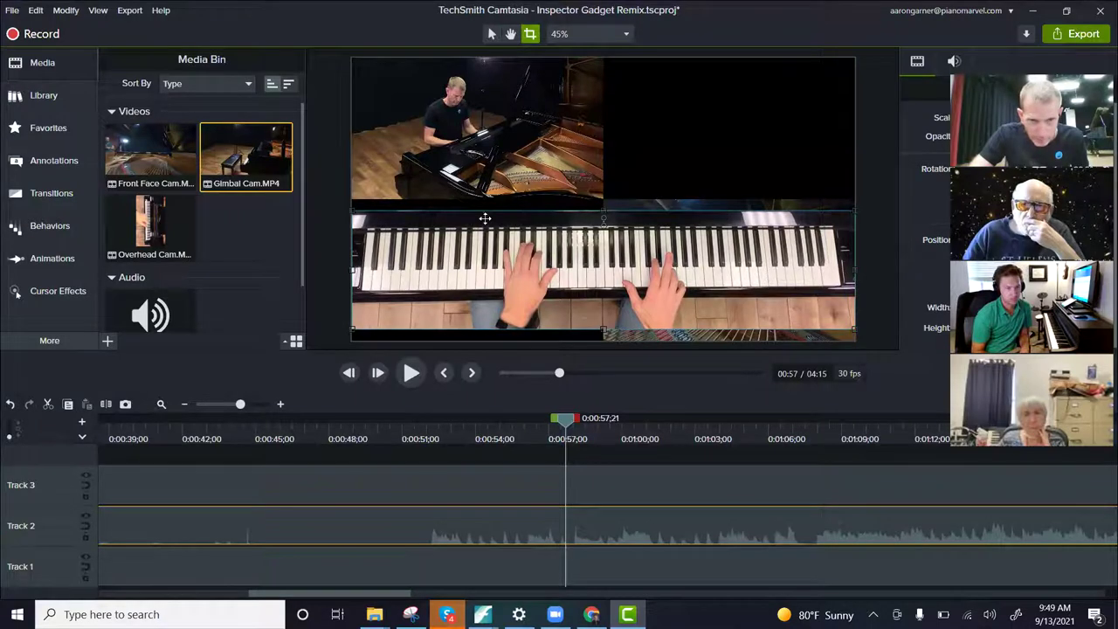
drag(603, 211, 598, 60)
drag(595, 59, 595, 60)
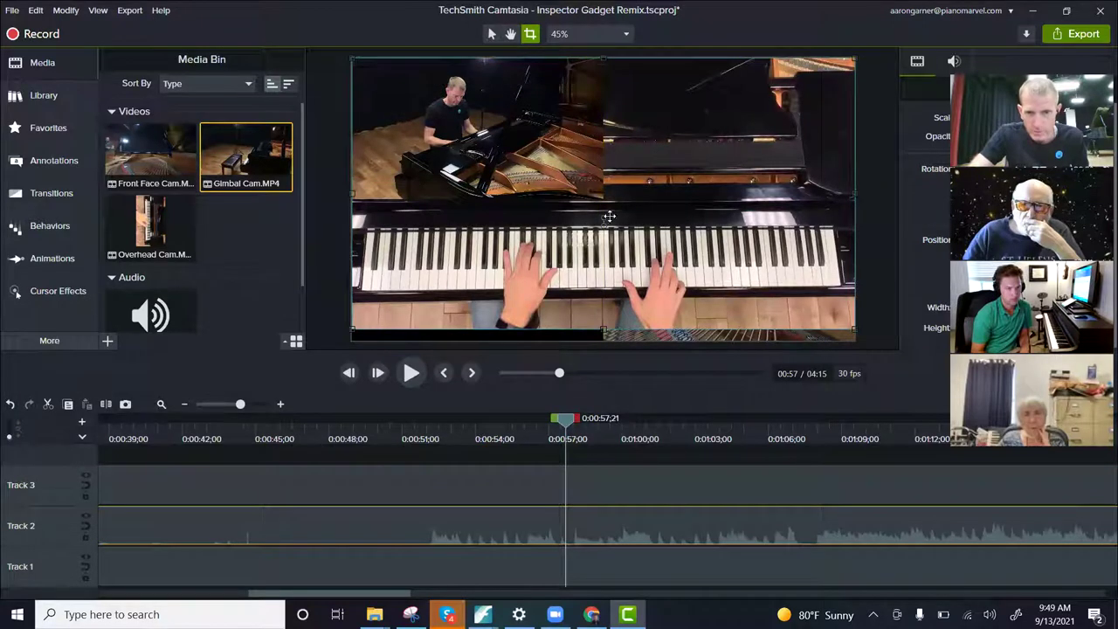
drag(602, 330, 604, 340)
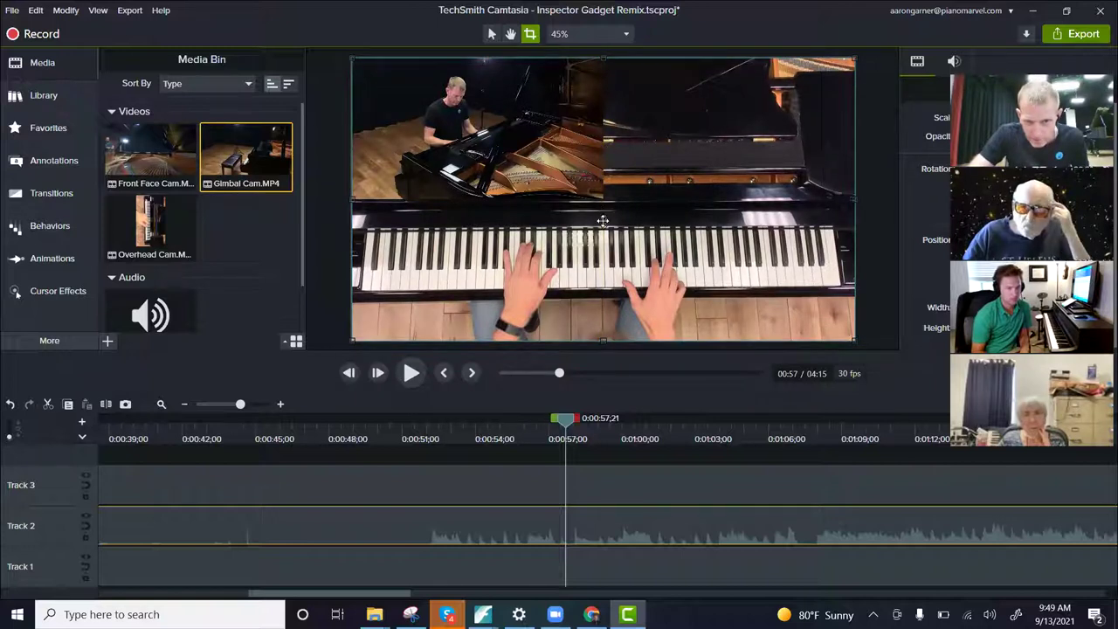
drag(603, 219, 603, 218)
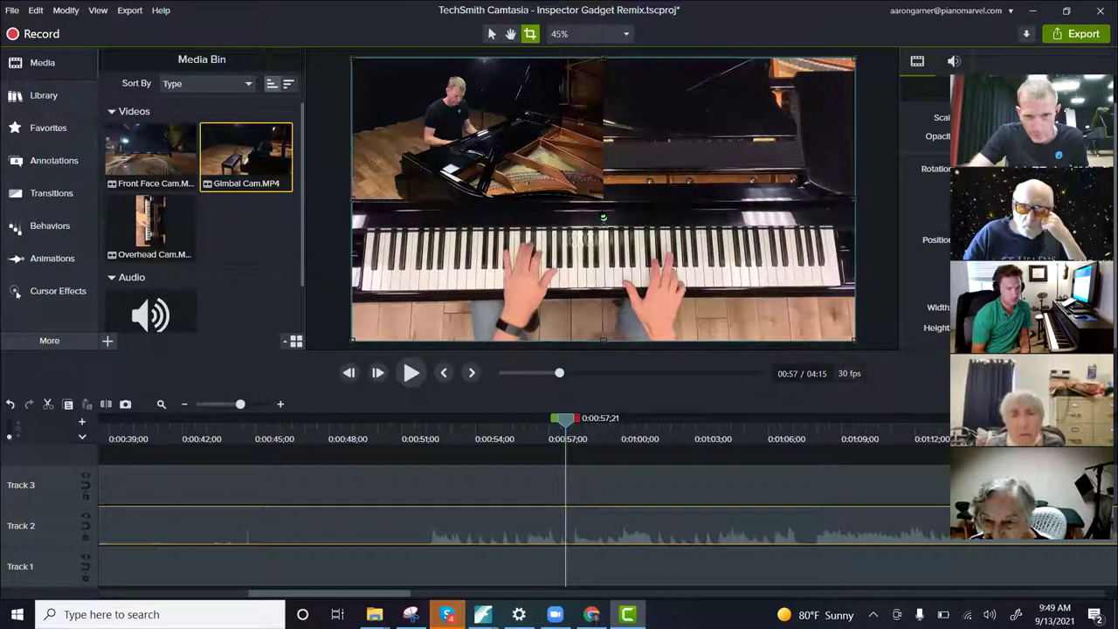
drag(602, 217, 602, 218)
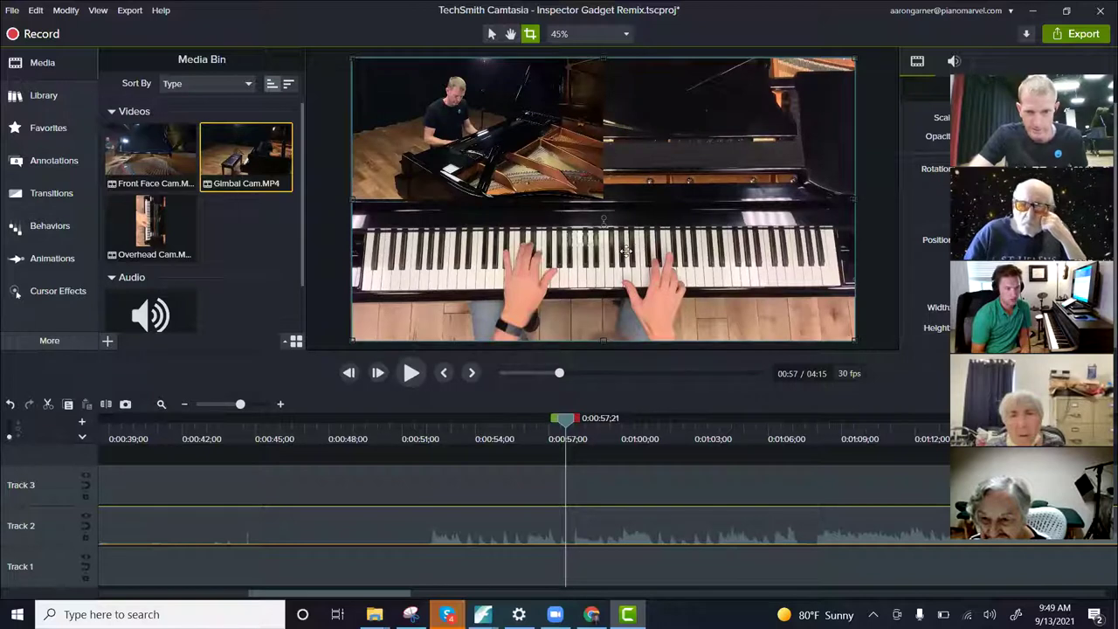
mouse_move(353, 58)
mouse_down()
mouse_move(461, 144)
mouse_move(353, 59)
mouse_up()
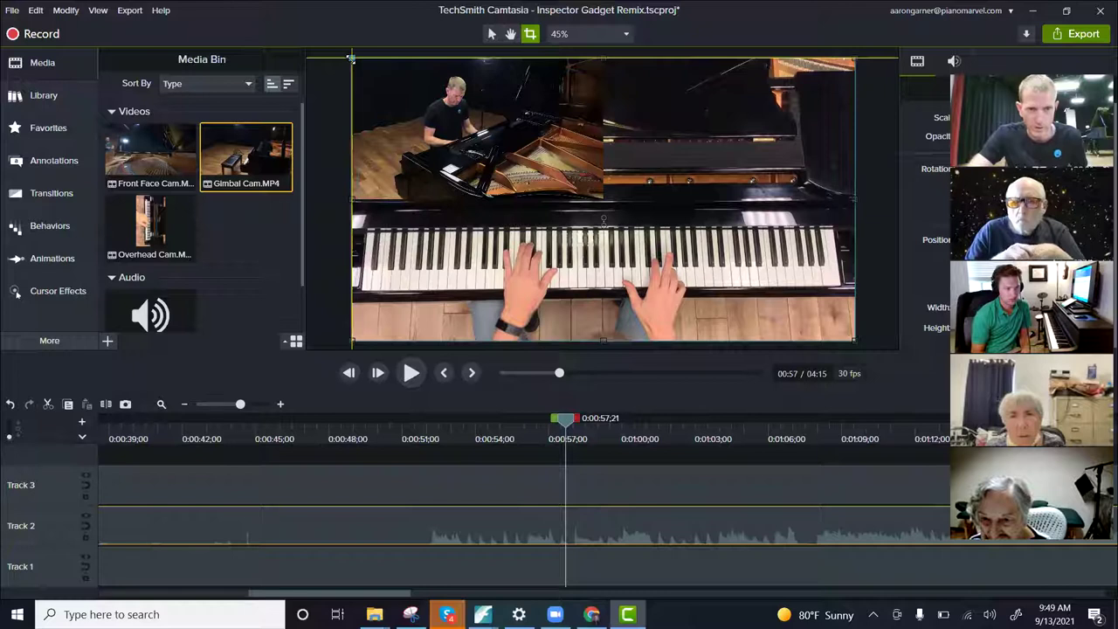
Step: Scale Overhead Cam down to a quarter of the canvas and place it in the upper-right quarter beside Gimbal Cam
click(492, 33)
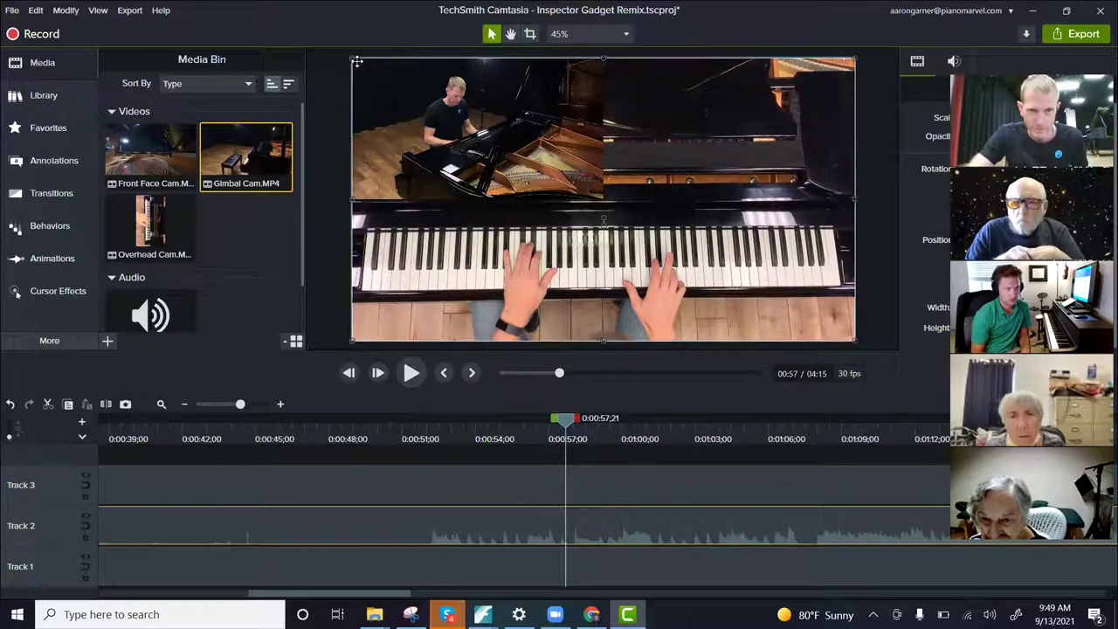
drag(353, 58, 600, 221)
drag(709, 249, 709, 111)
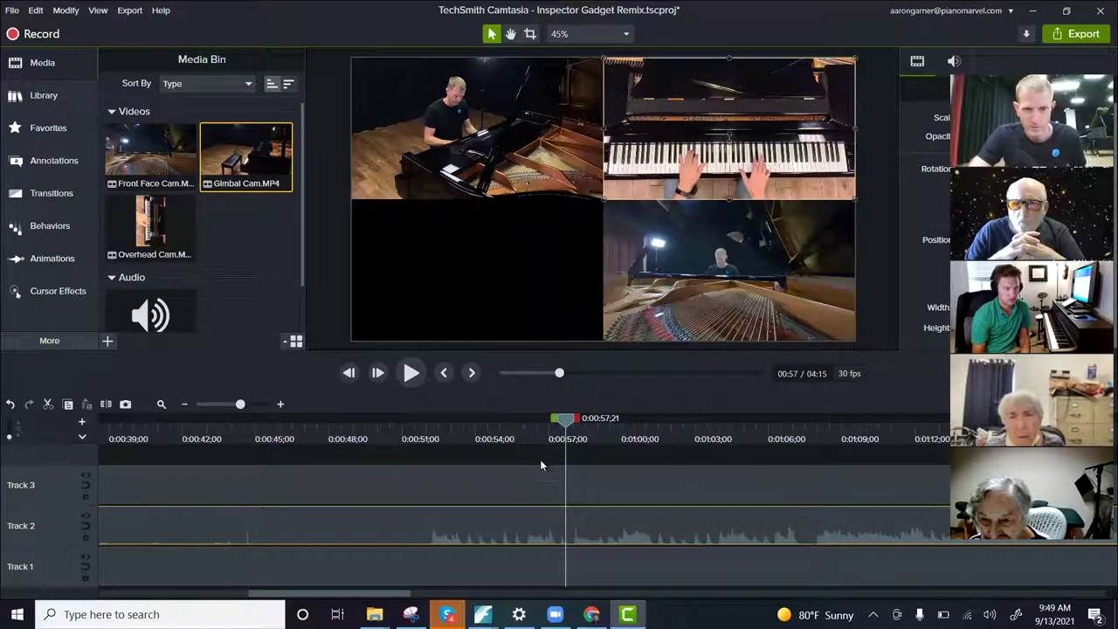
Step: Play back the three-angle split-screen layout, and return the playhead to 0:00:51;29
drag(578, 433, 421, 442)
key(space)
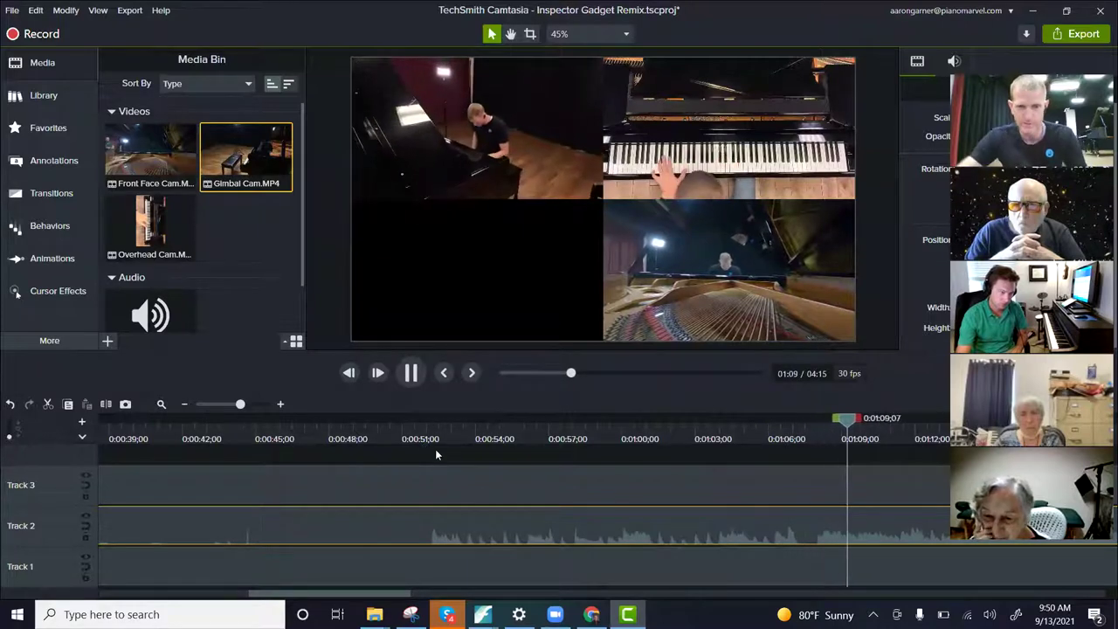
key(space)
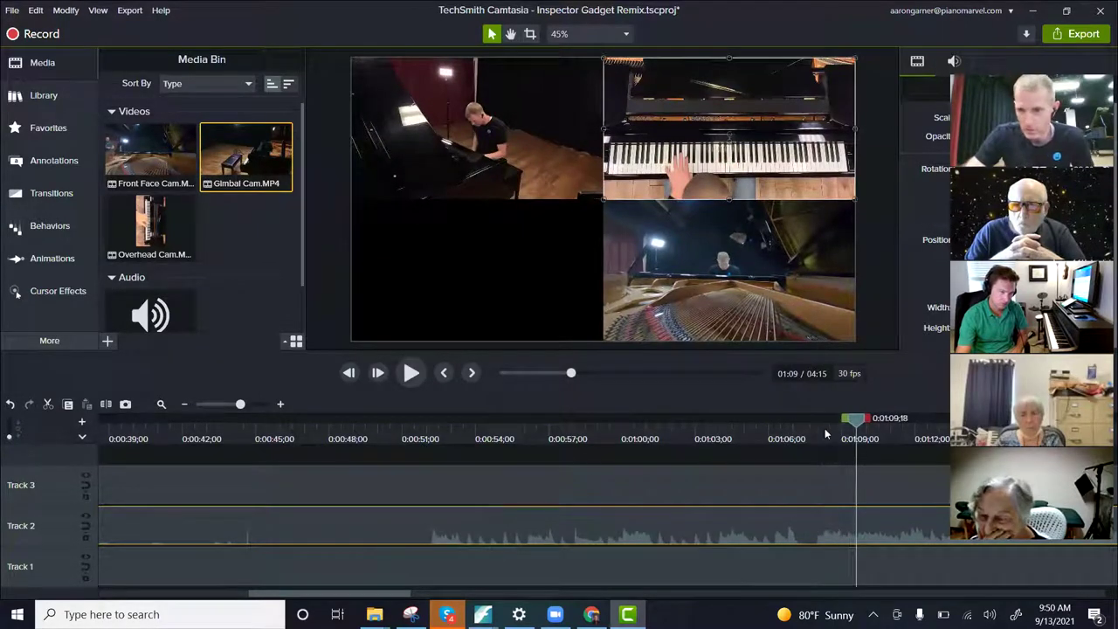
drag(853, 423, 424, 467)
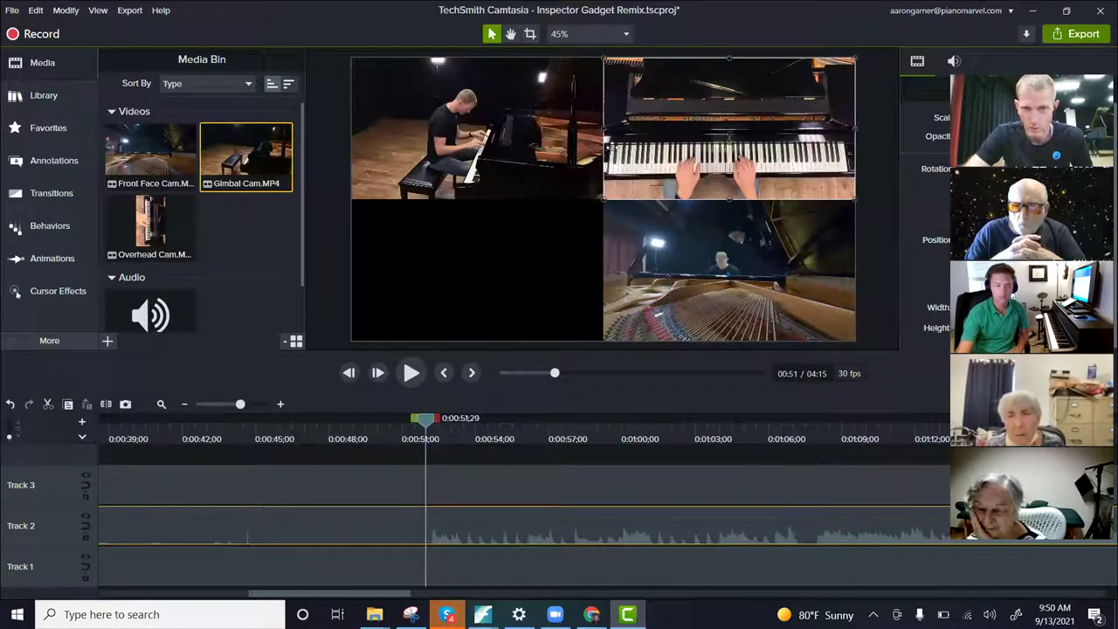
Step: Enlarge Front Face Cam, Overhead Cam and Gimbal Cam so that each one fills the entire canvas
click(564, 130)
click(640, 187)
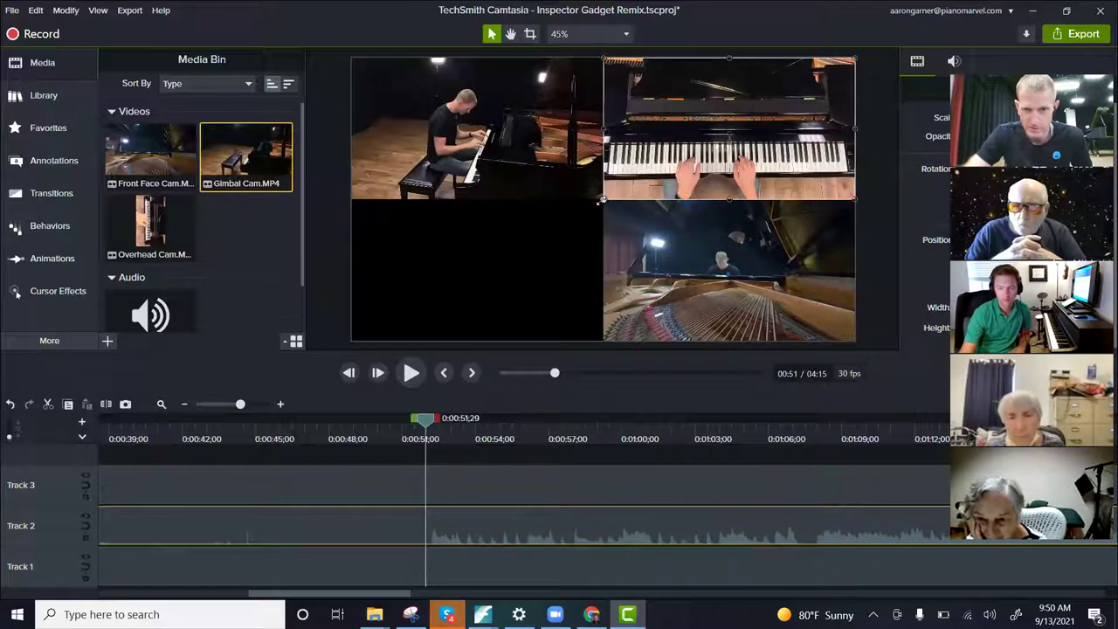
drag(600, 200, 364, 60)
click(667, 266)
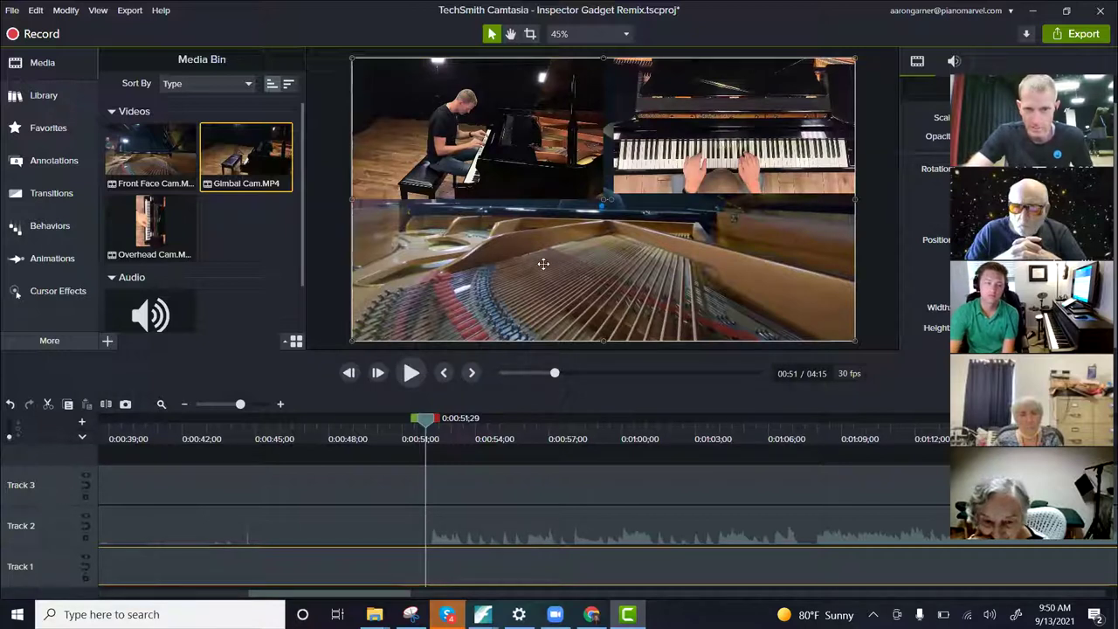
click(670, 172)
drag(612, 194, 409, 339)
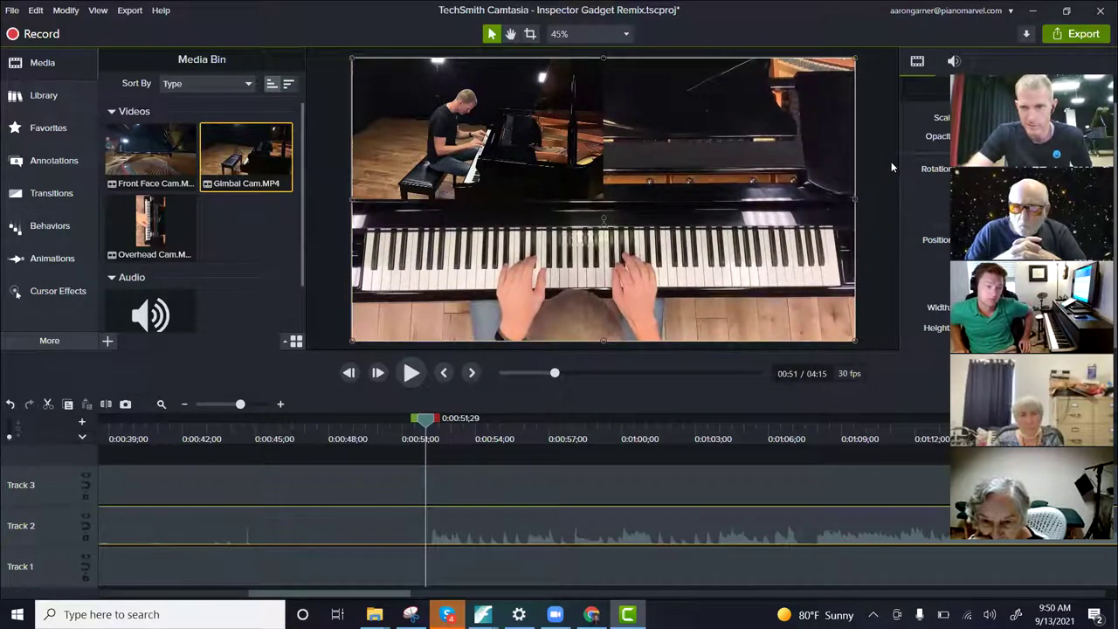
click(479, 162)
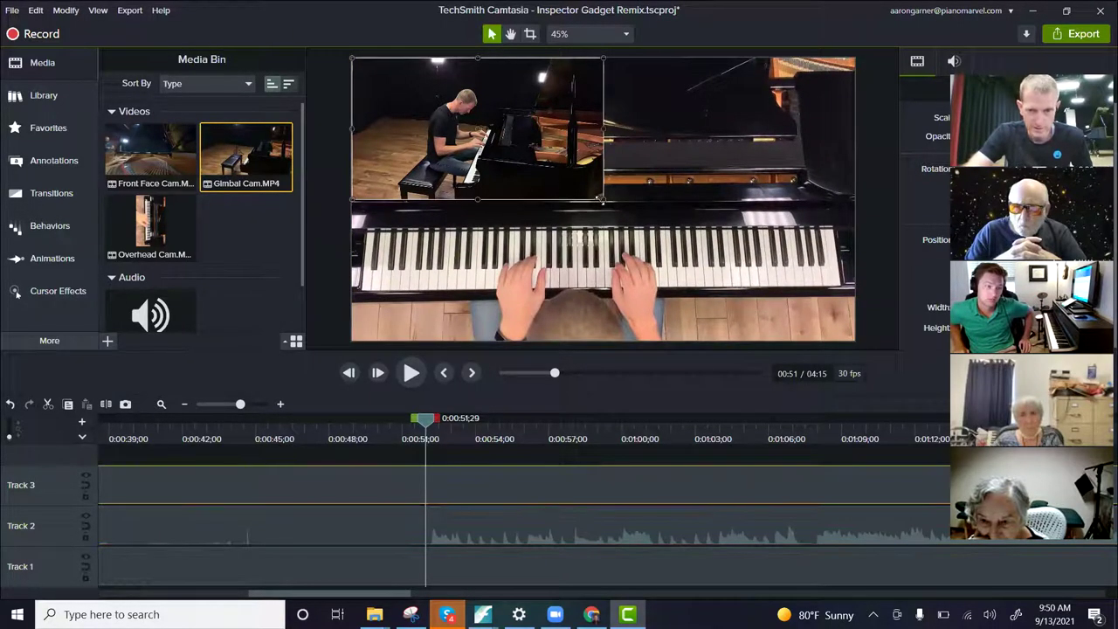
drag(603, 200, 847, 338)
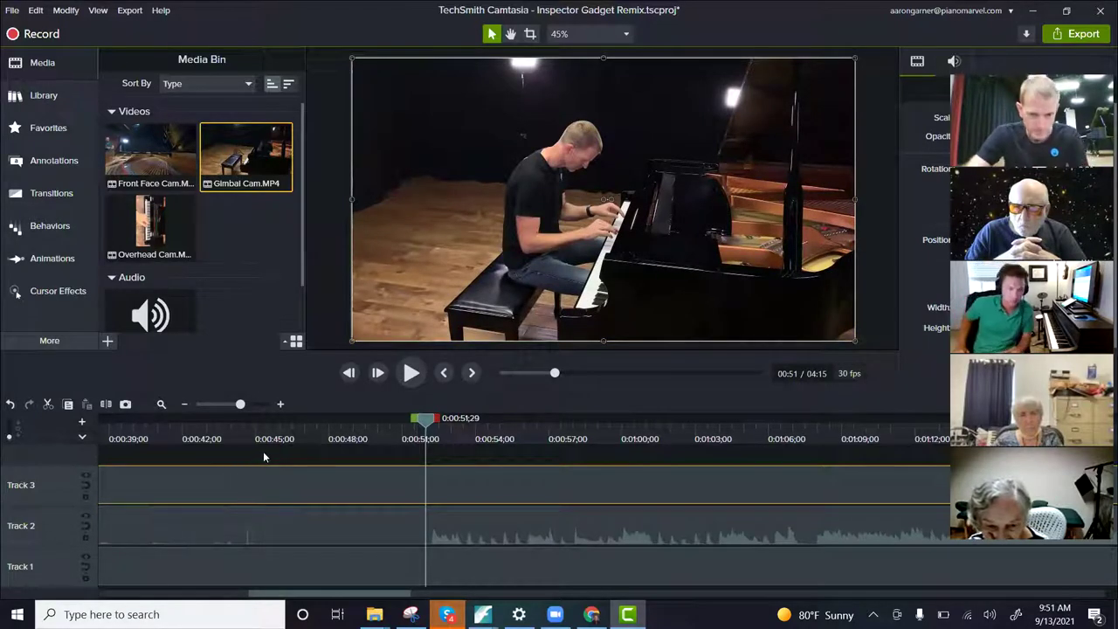
Step: Split the Gimbal Cam clip on Track 3 at 0:00:57;01
scroll(263, 451, down, 2)
scroll(267, 460, down, 1)
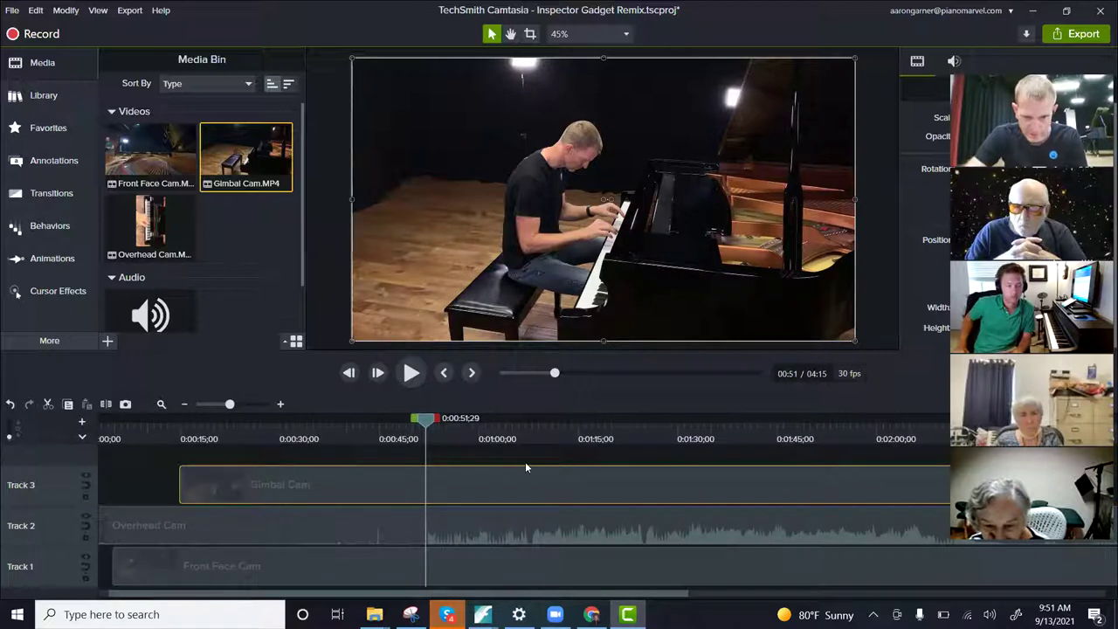
click(458, 437)
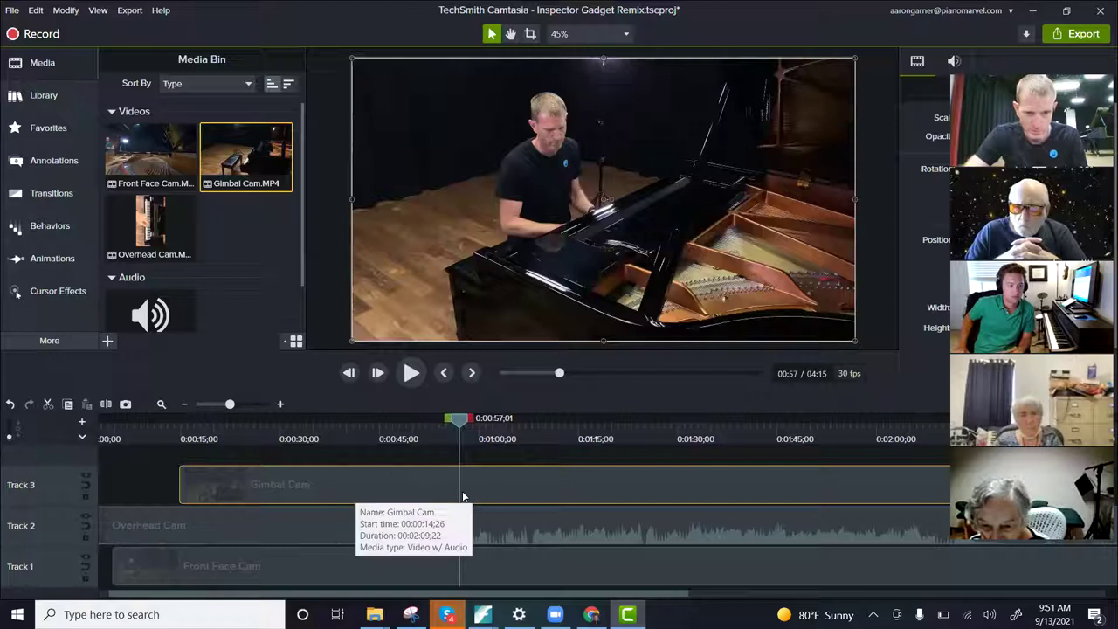
key(s)
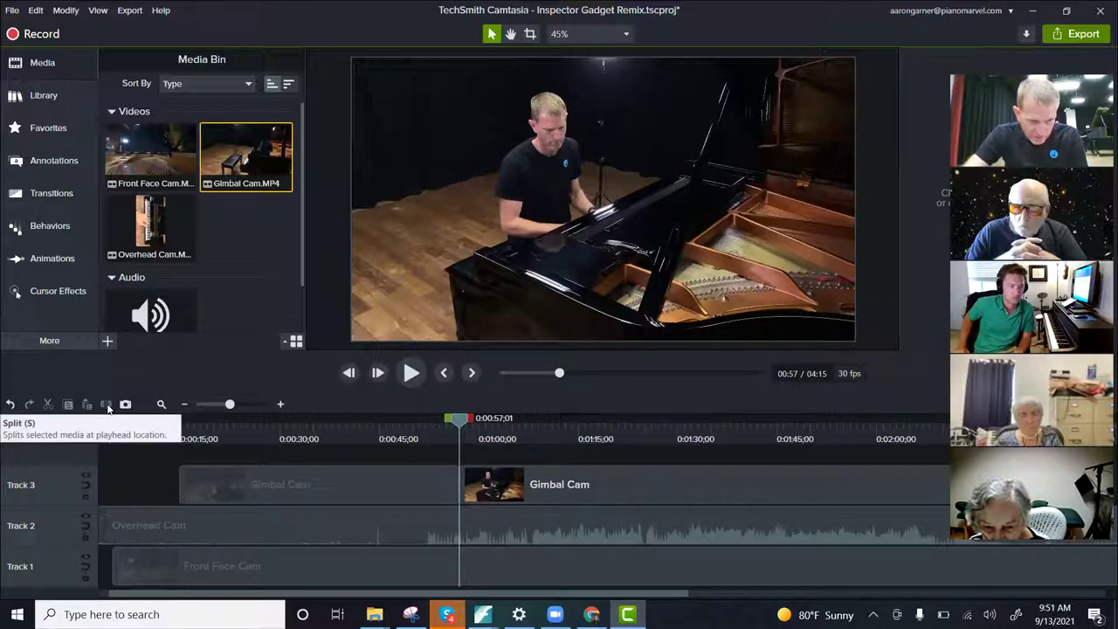
click(441, 484)
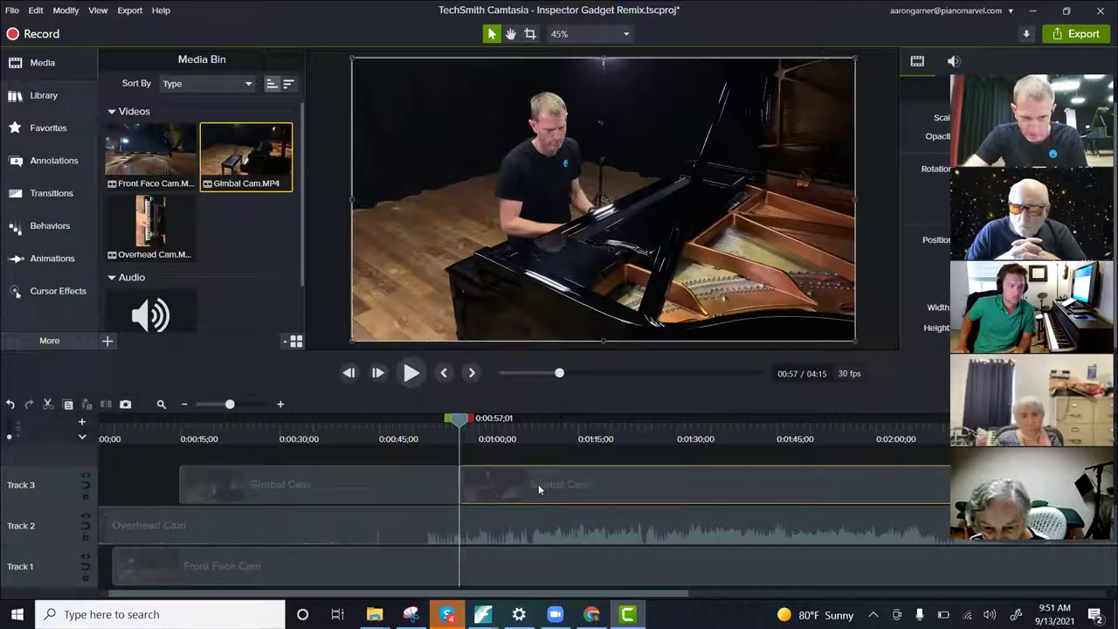
click(433, 482)
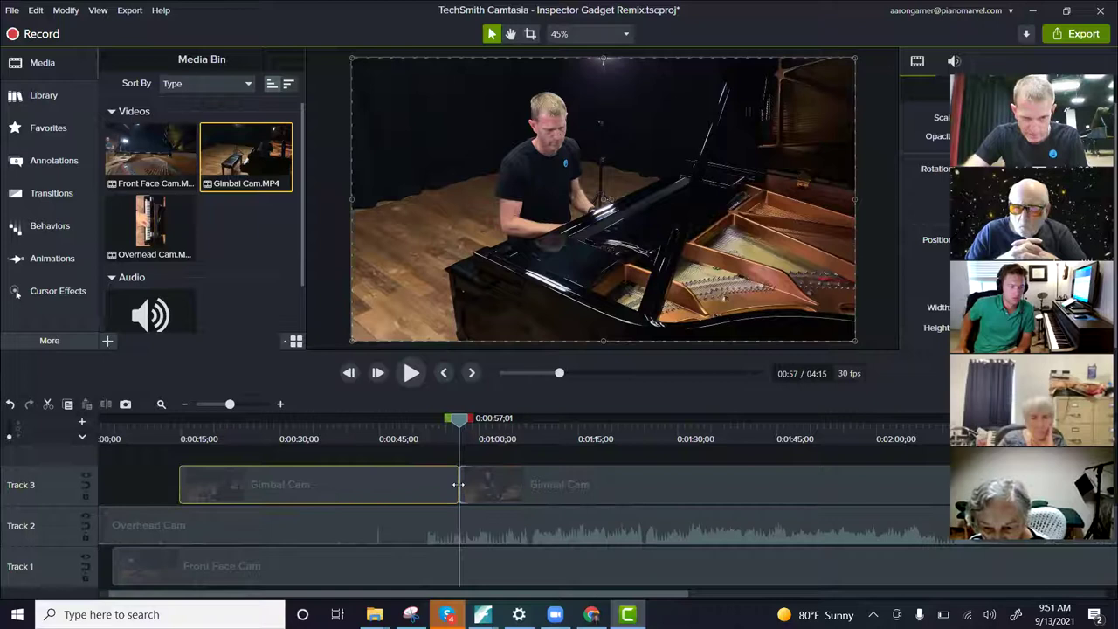
Step: Trim the start of the second Gimbal Cam piece to about 0:01:25, leaving a gap on Track 3 after the first piece
click(463, 484)
drag(459, 484, 649, 484)
drag(461, 421, 455, 443)
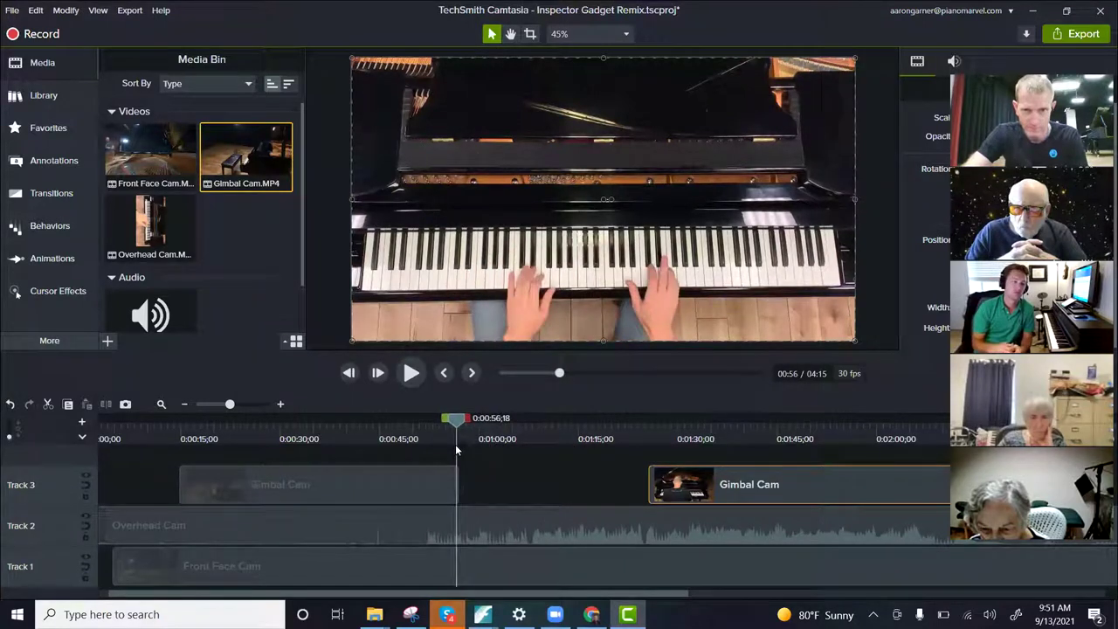
key(Left)
Step: Split Overhead Cam at 0:01:05;17 and trim both pieces back from the cut, starting the second piece at 0:01:15;23
click(535, 529)
drag(451, 417, 517, 433)
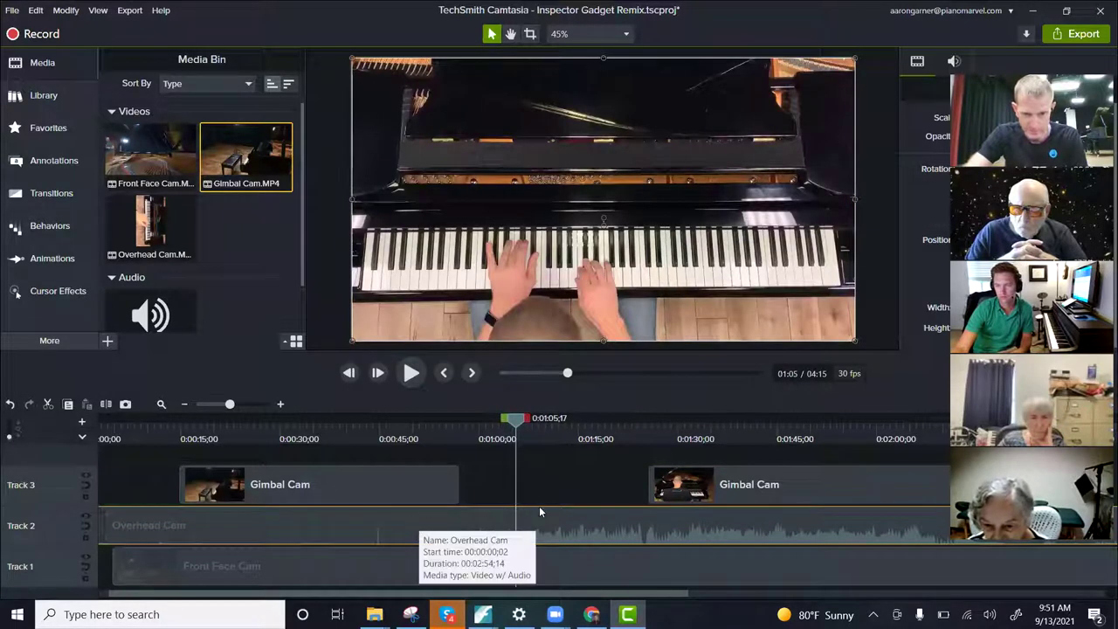
click(106, 404)
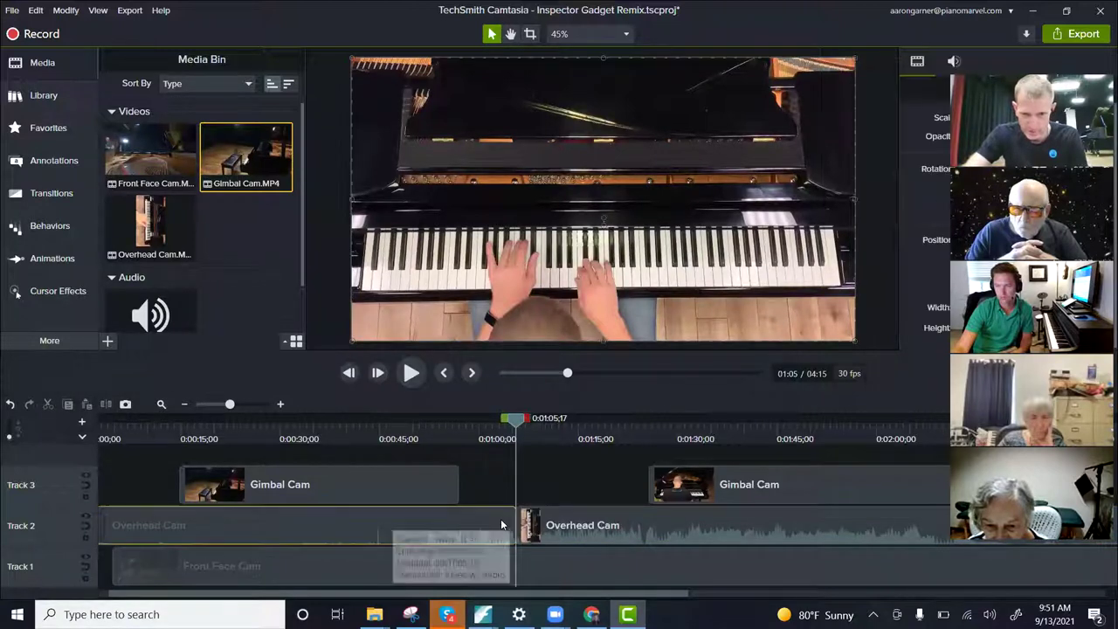
drag(512, 529, 556, 532)
drag(516, 420, 689, 446)
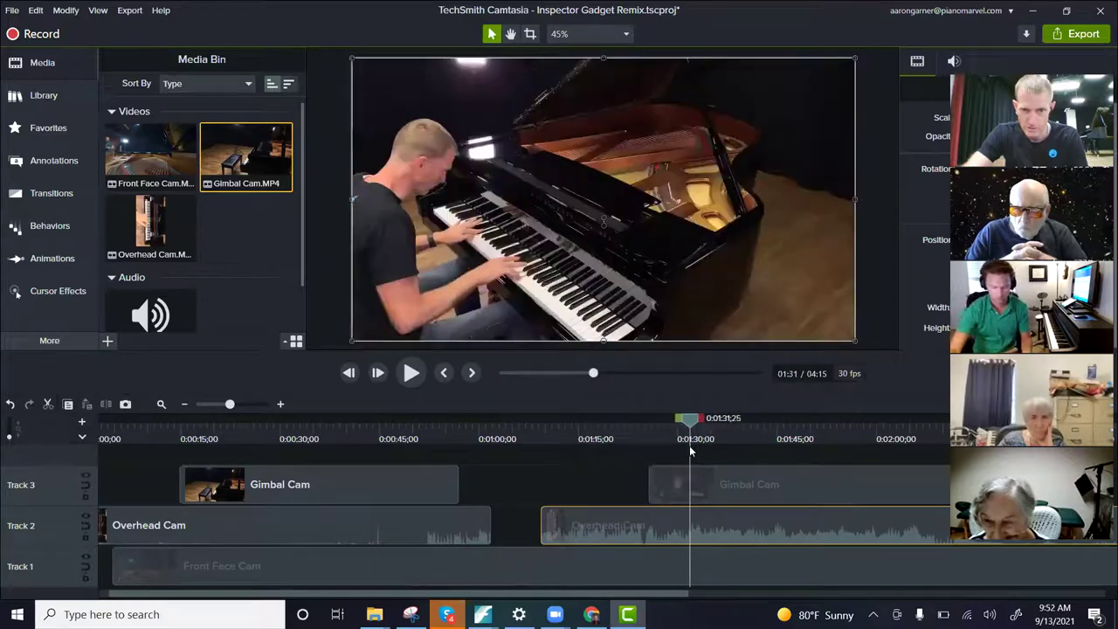
drag(542, 525, 583, 525)
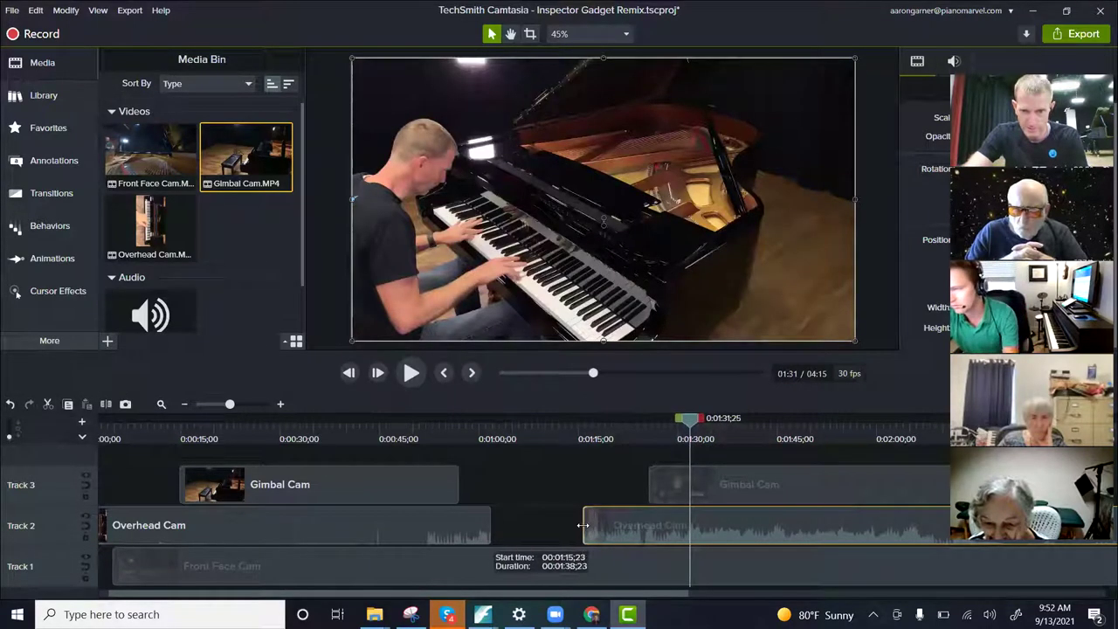
Step: Play back the gap between the two Overhead Cam pieces to check the Front Face Cam angle
drag(687, 441, 542, 443)
key(space)
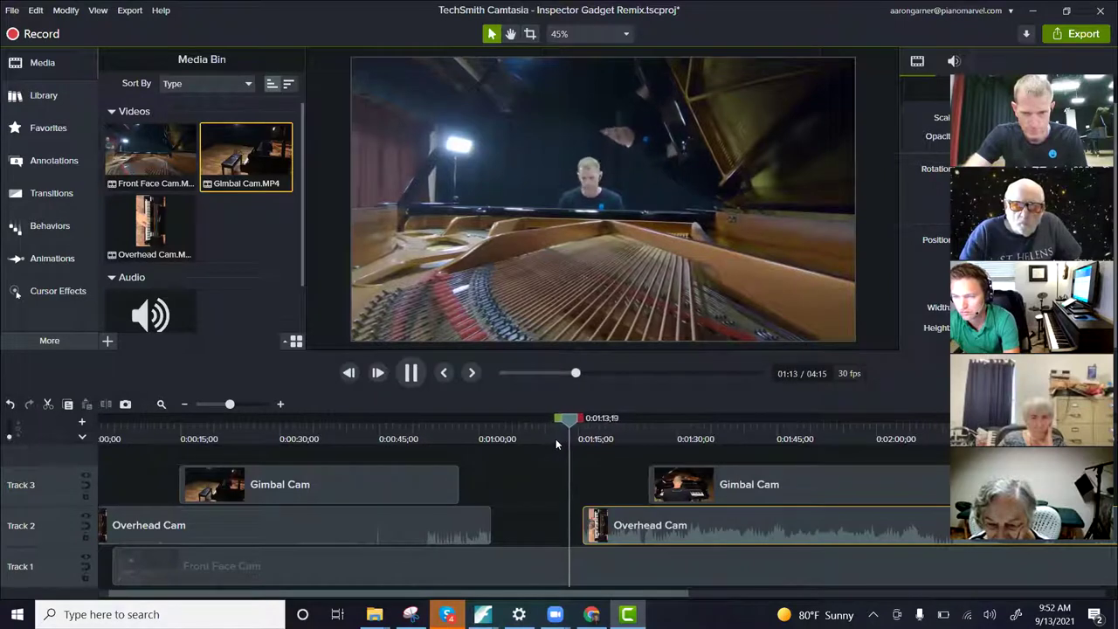
key(space)
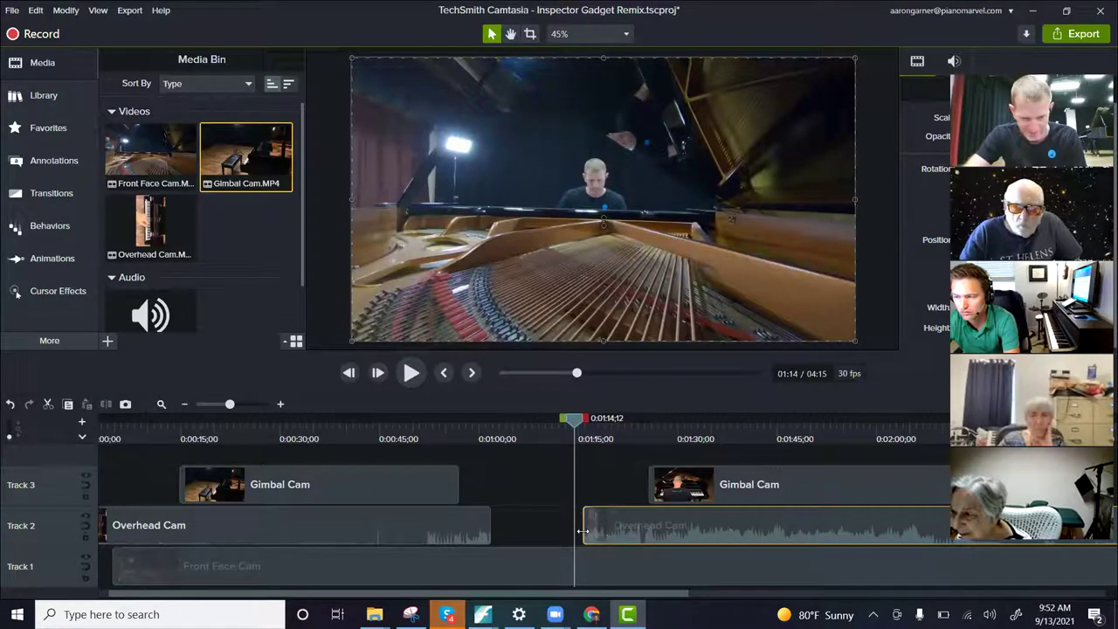
Step: Extend the second Overhead Cam piece back to the end of the first, and play the timeline from 0:00:52;26
drag(583, 530, 491, 530)
drag(573, 418, 430, 443)
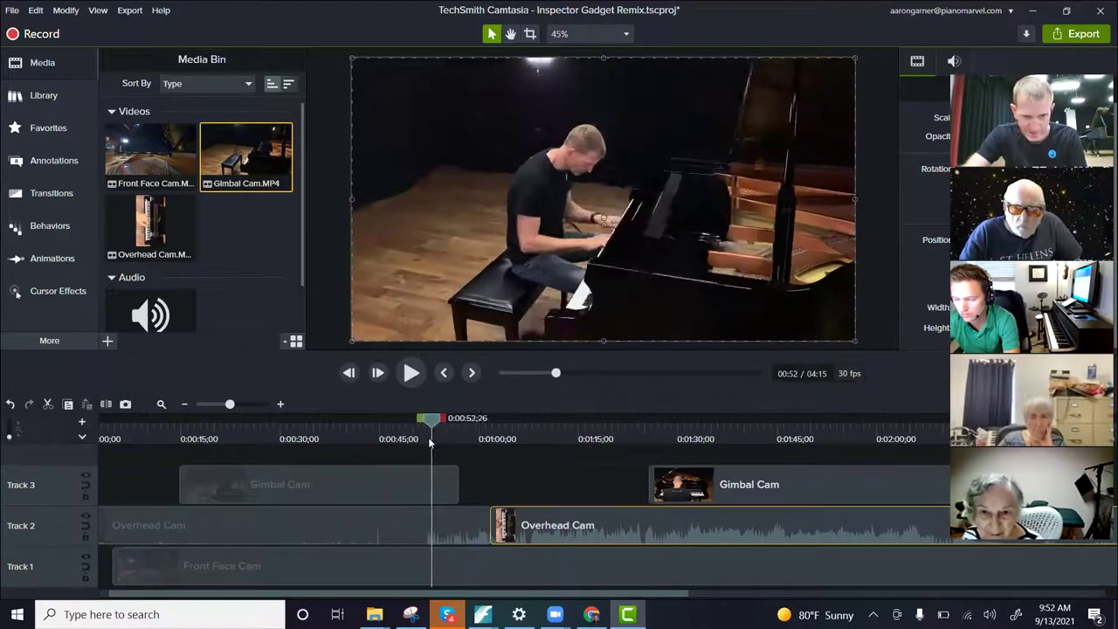
key(space)
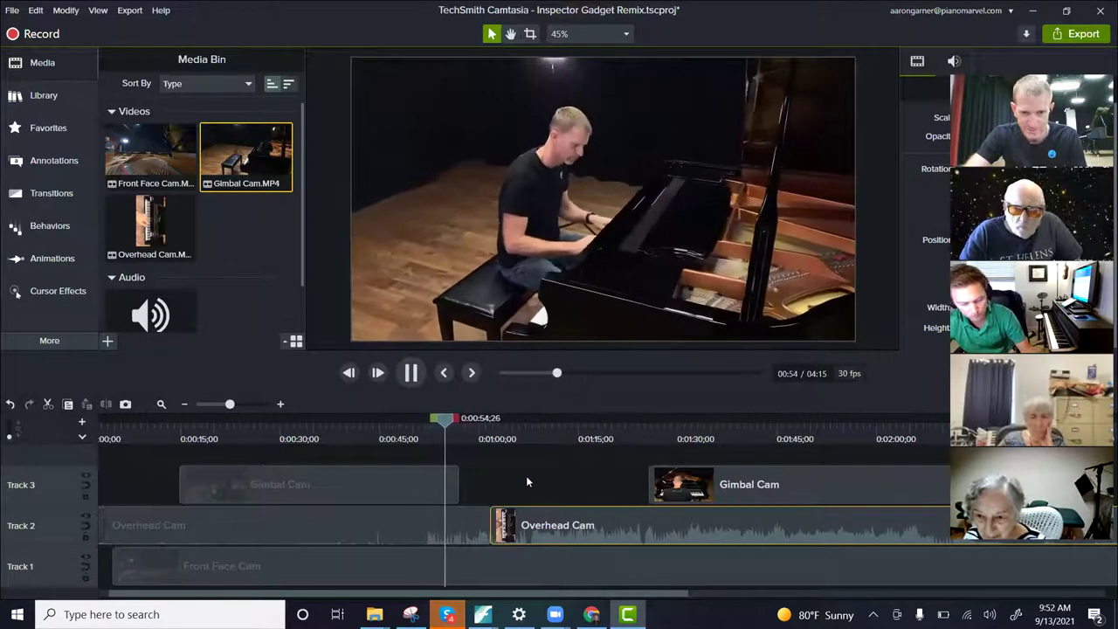
key(space)
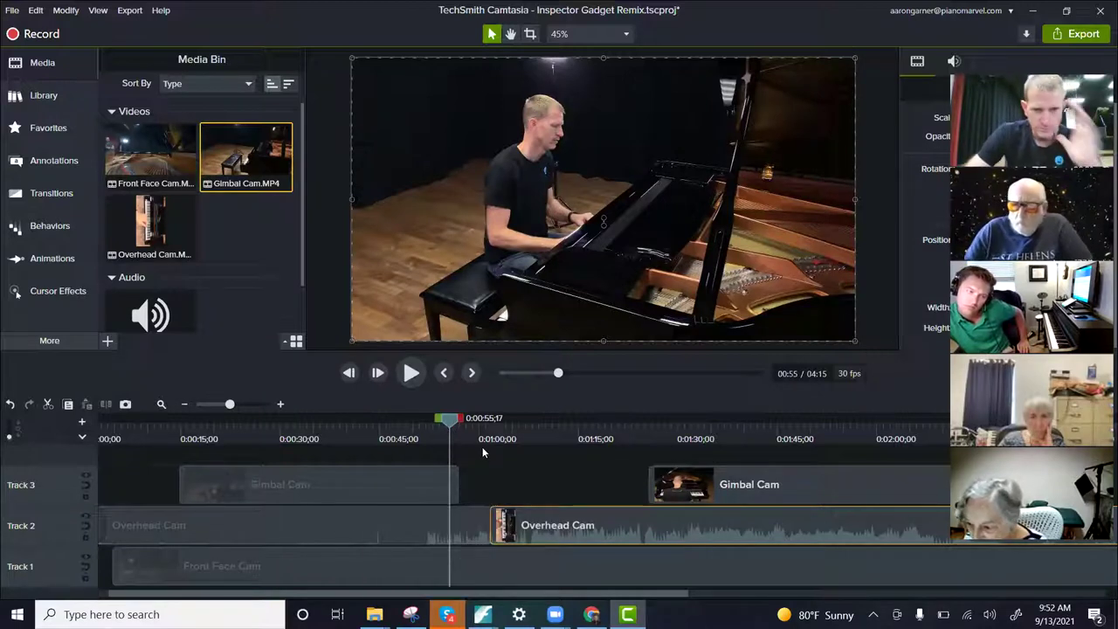
Step: Undo the Overhead Cam trims and split to restore one continuous clip on Track 2
key(ctrl+z)
key(ctrl+z)
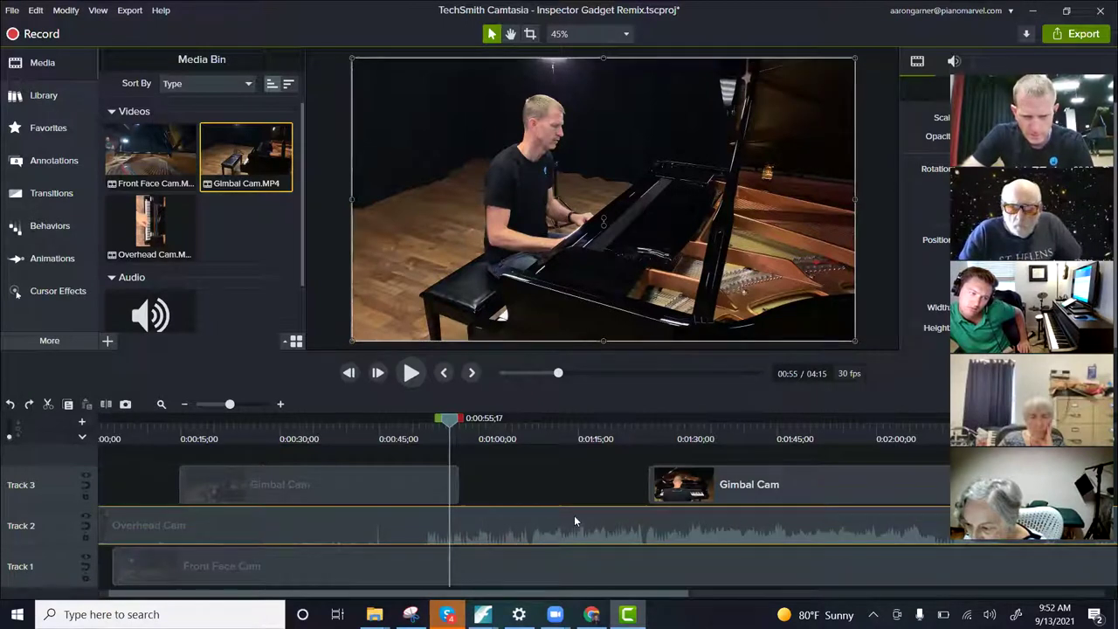
right_click(481, 523)
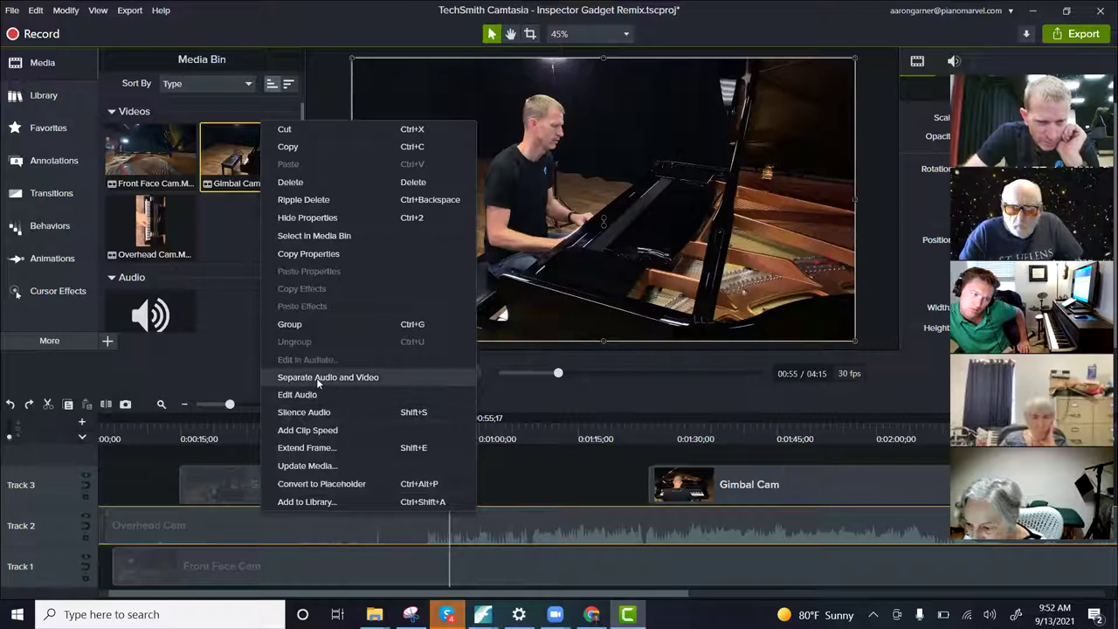
click(536, 480)
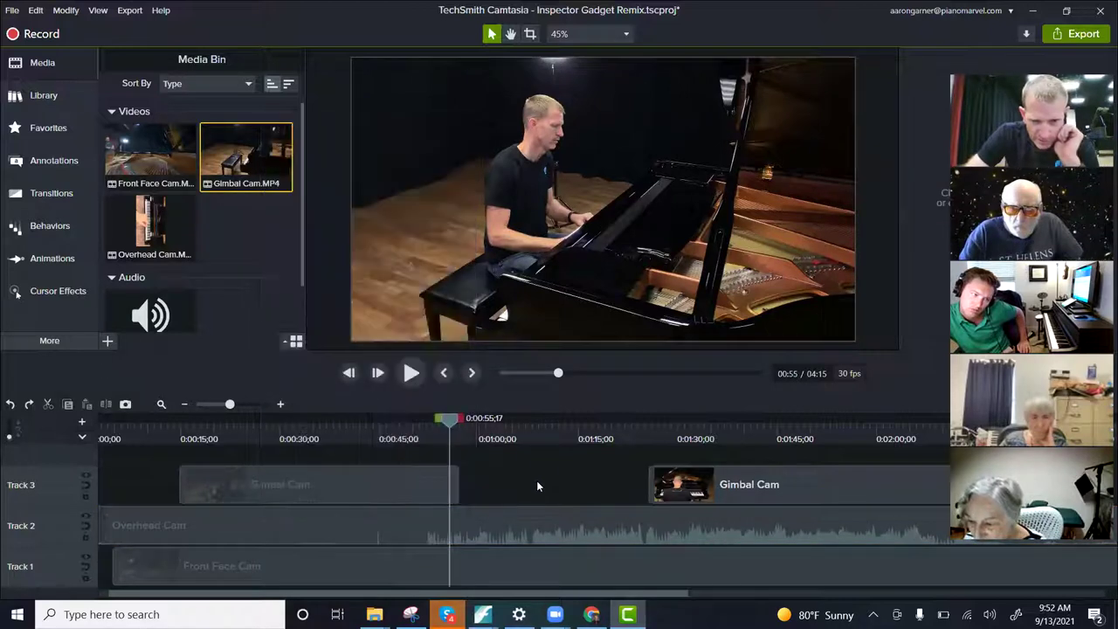
Step: Separate the audio from the video of the Overhead Cam clip on Track 2
right_click(512, 522)
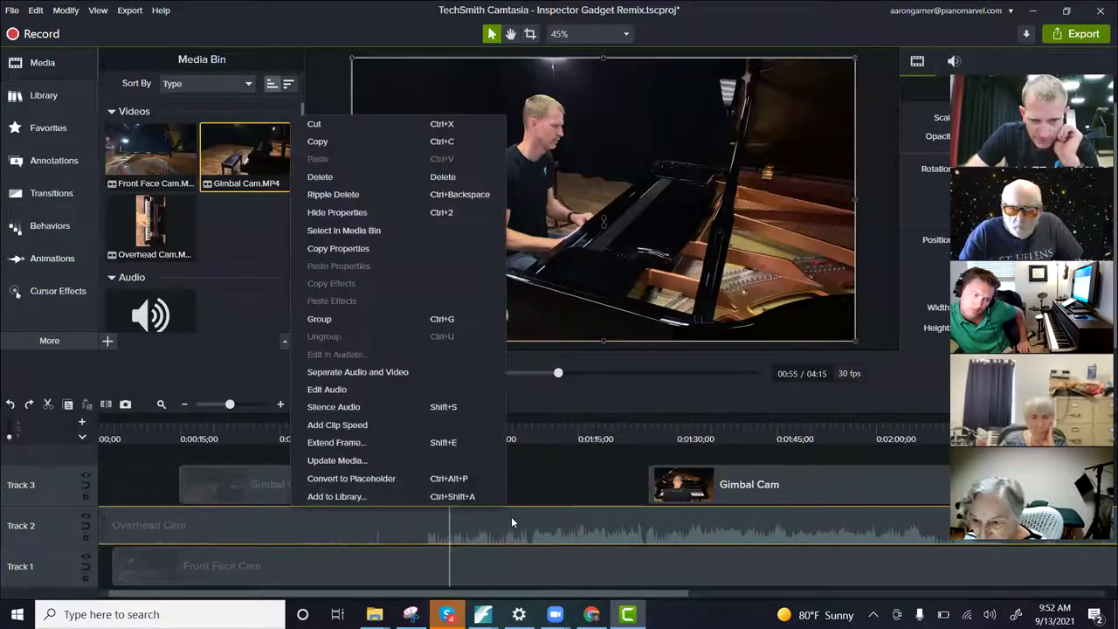
click(338, 375)
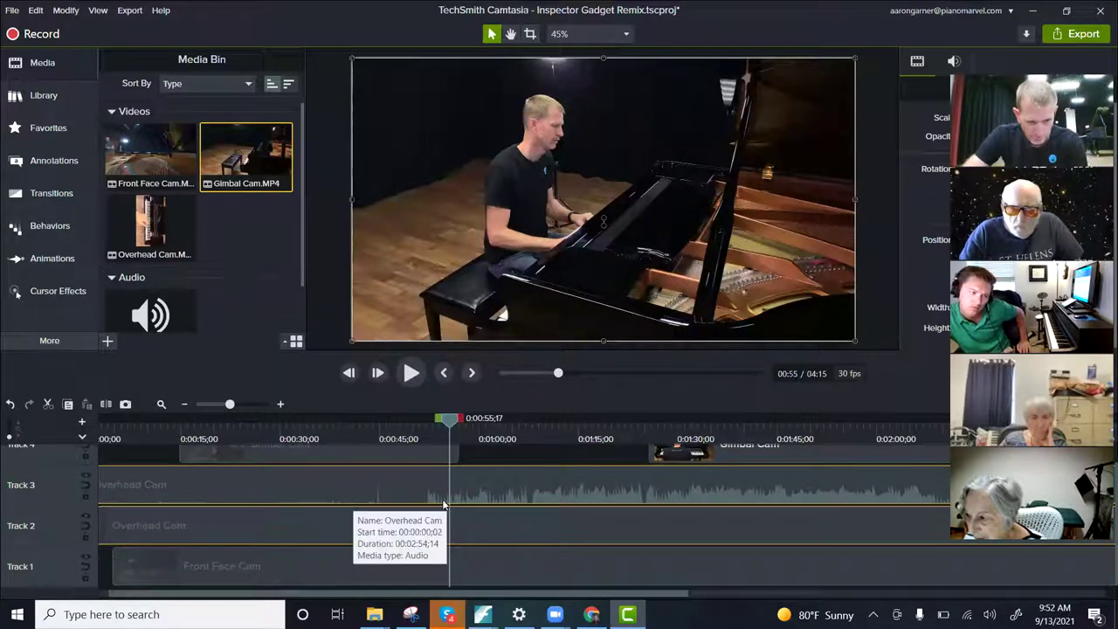
click(339, 486)
click(338, 526)
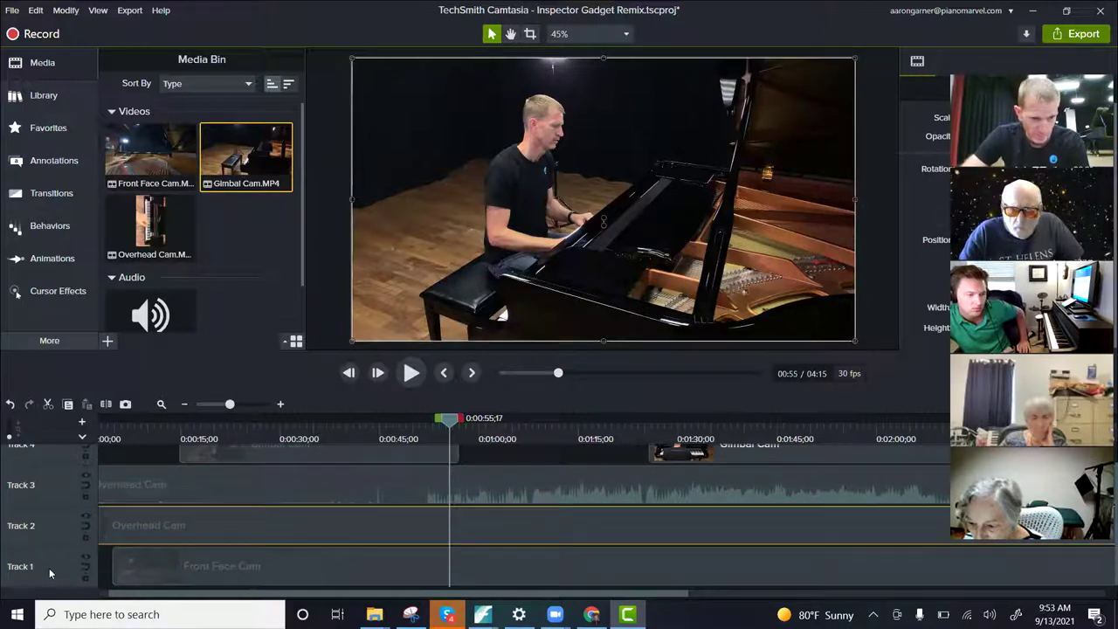
Step: Reduce the track height and move all timeline clips up one track, leaving Track 1 empty
scroll(341, 515, down, 4)
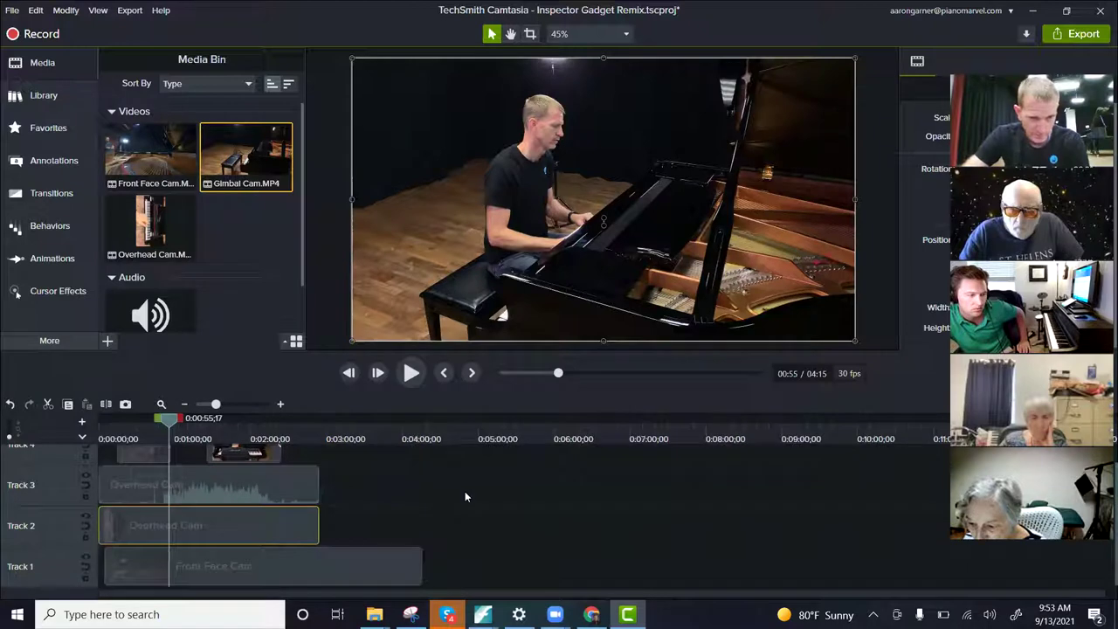
drag(173, 422, 66, 437)
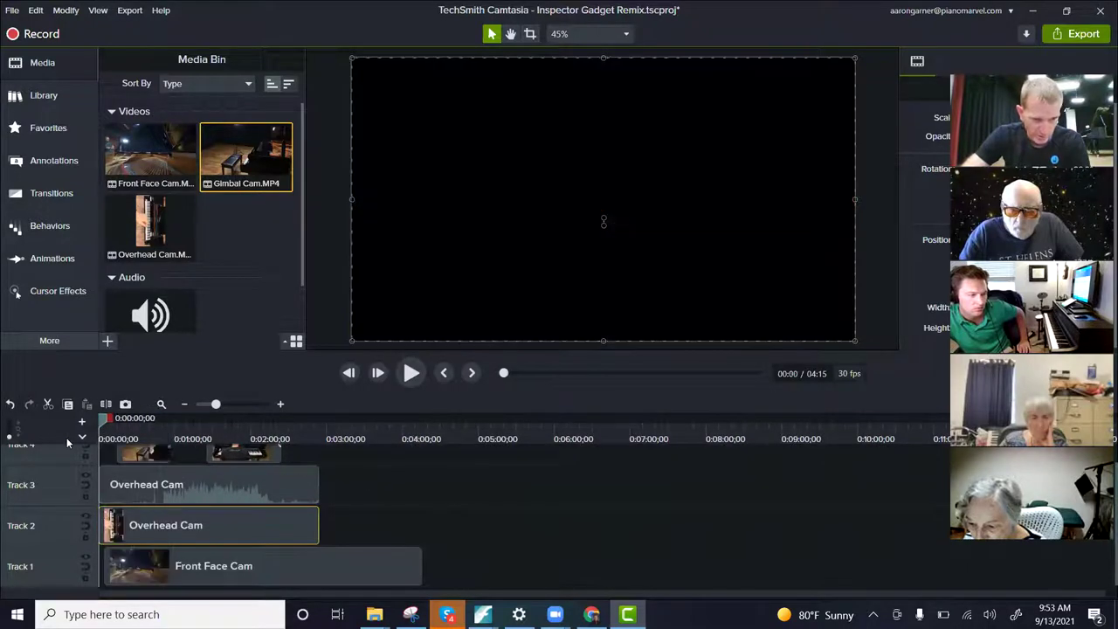
drag(522, 567, 87, 448)
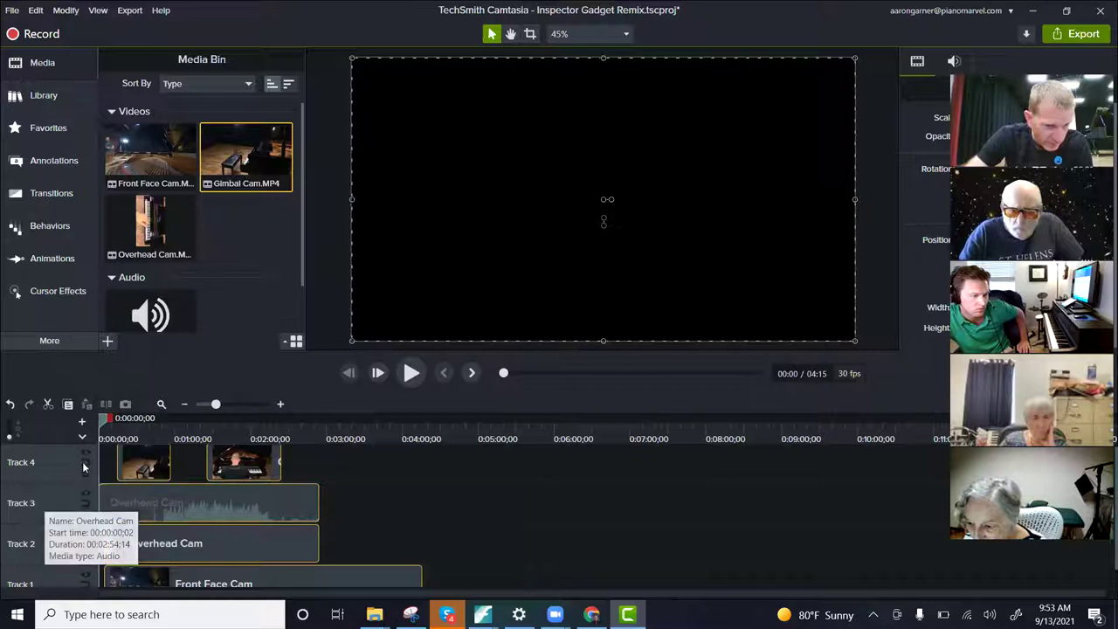
drag(11, 439, 10, 440)
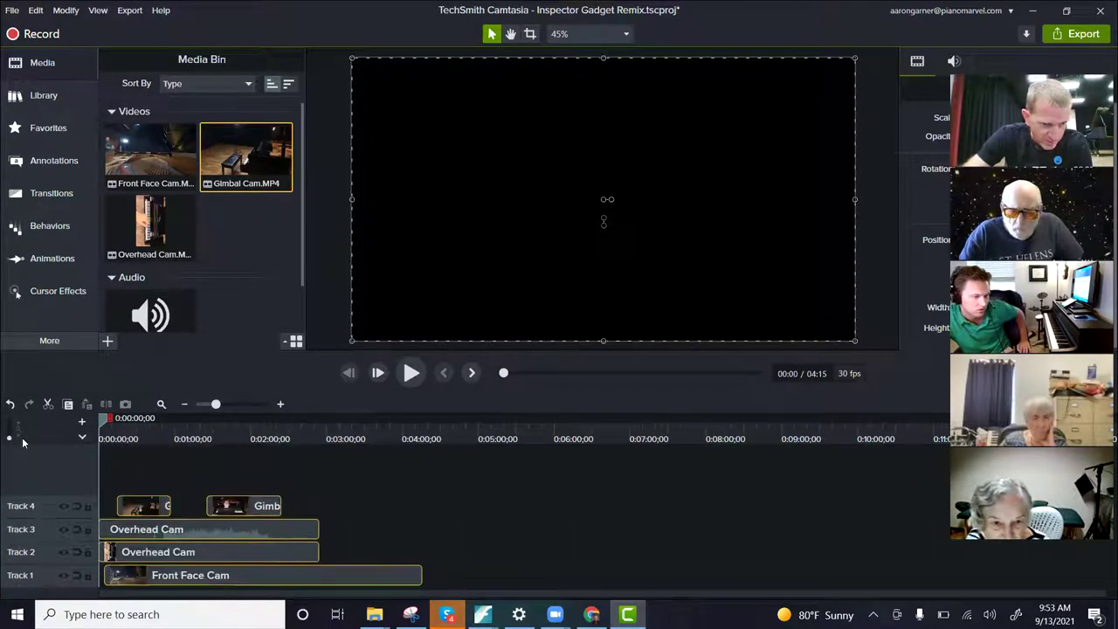
drag(104, 552, 102, 510)
Step: Move the separated Overhead Cam audio from Track 4 down to Track 1, below both video clips
click(299, 507)
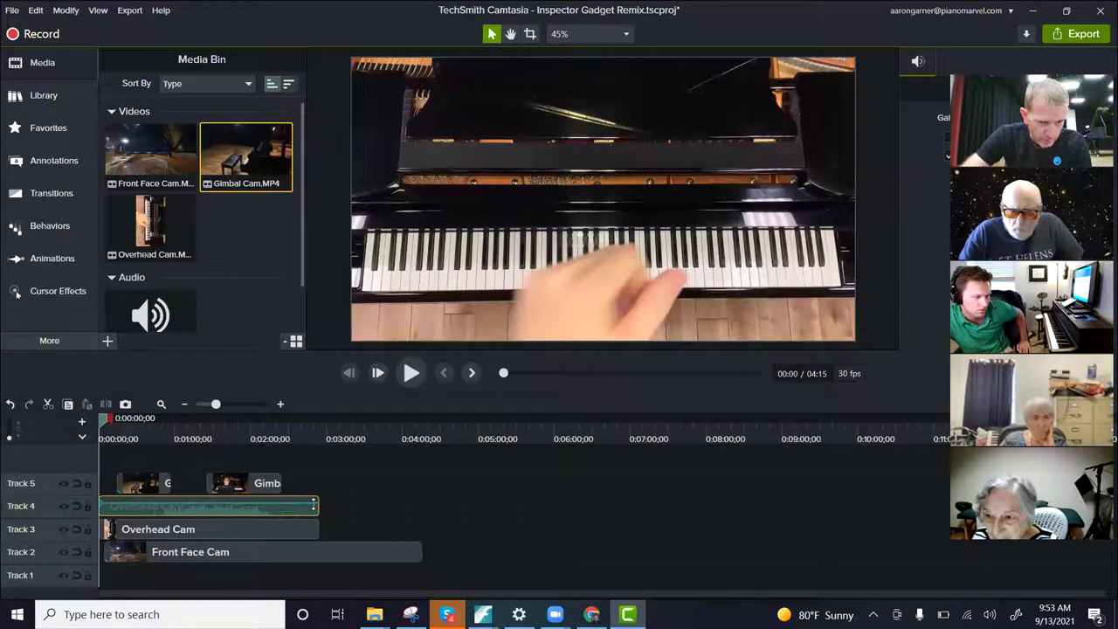
drag(321, 515, 321, 576)
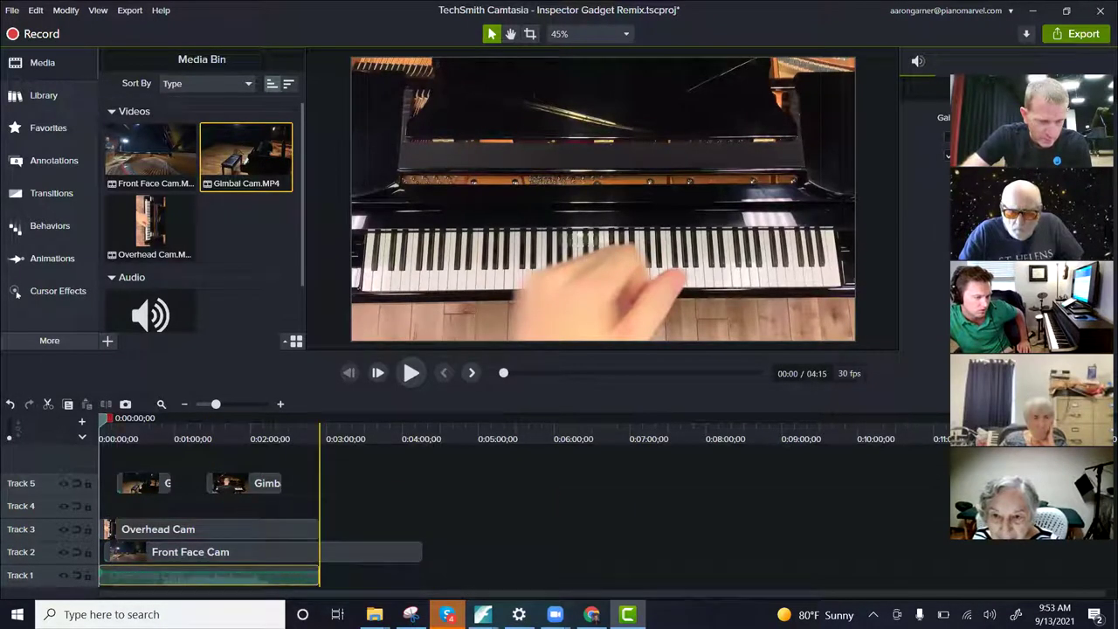
key(ctrl+z)
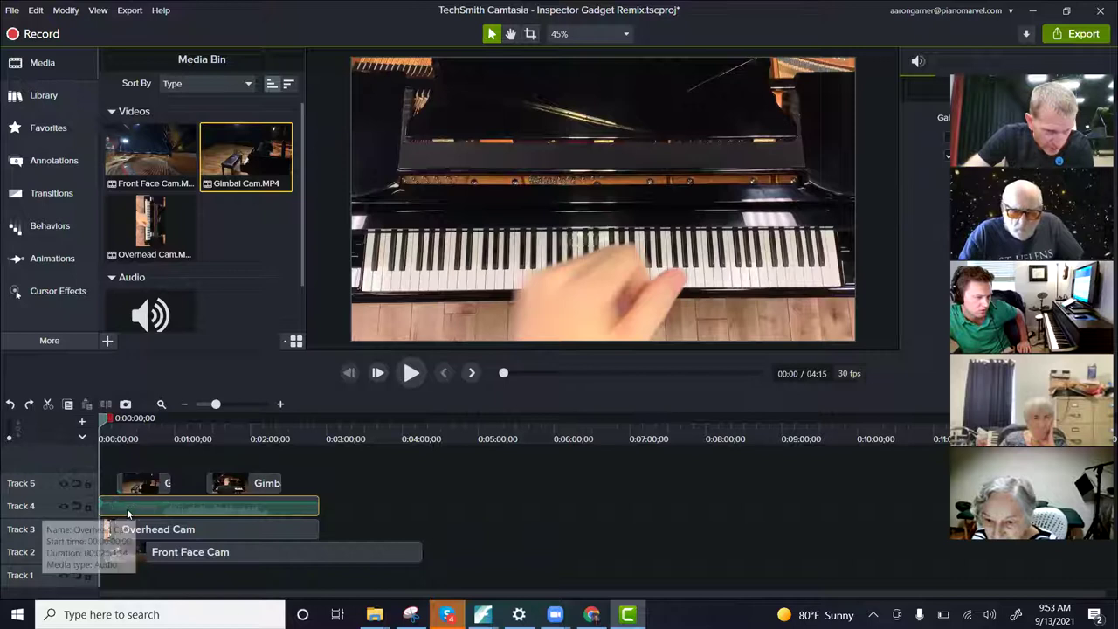
click(119, 552)
key(ctrl+y)
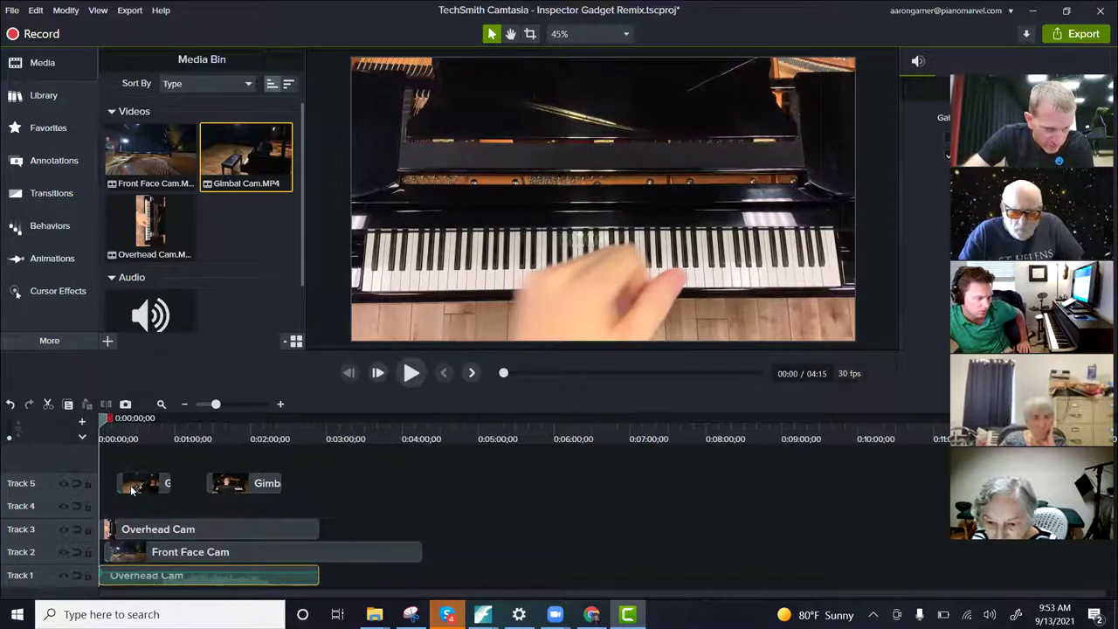
Step: Move the Overhead Cam video, Front Face Cam and Overhead Cam audio up together to Tracks 4, 3 and 2
drag(102, 426, 123, 438)
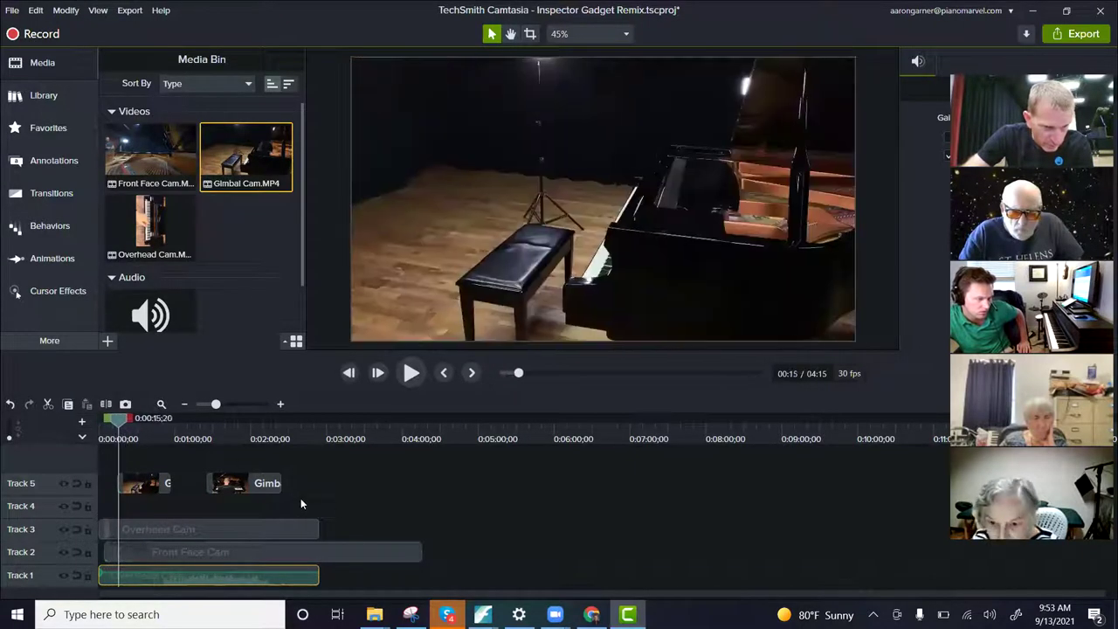
scroll(300, 498, up, 4)
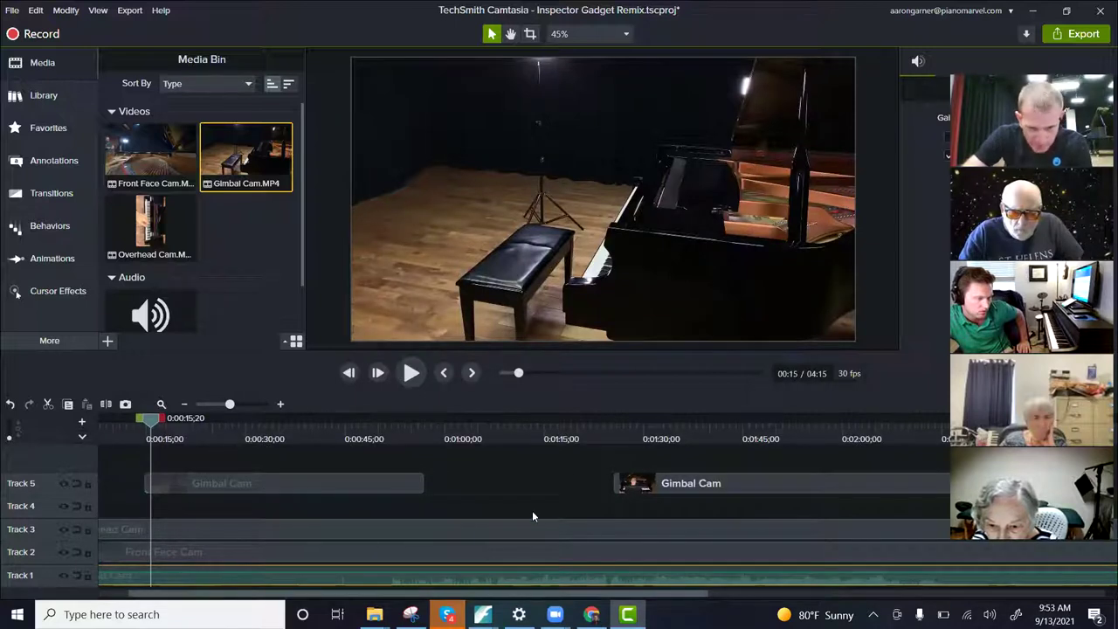
drag(482, 530, 476, 583)
drag(155, 424, 61, 419)
drag(141, 528, 141, 512)
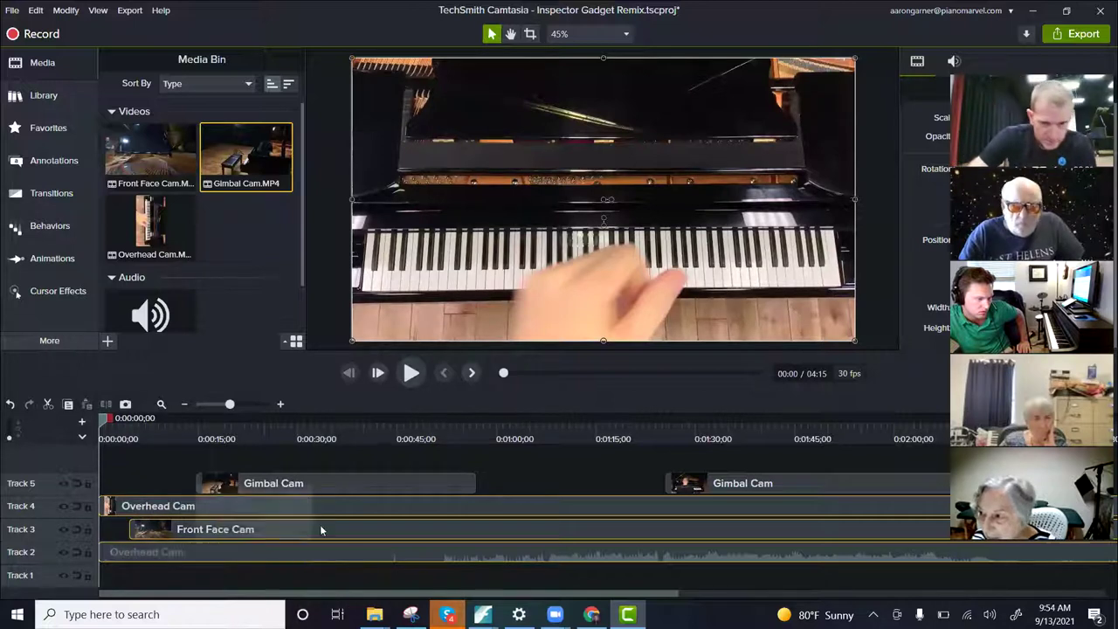
click(487, 523)
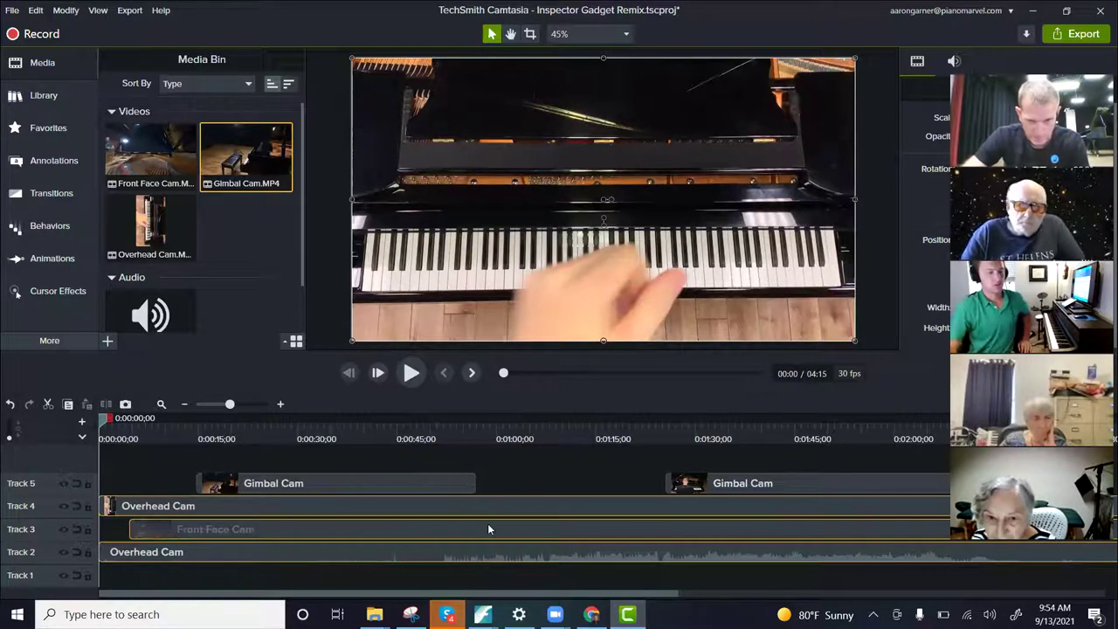
Step: Split the Overhead Cam video at 0:01:09;25 and trim the end of its first piece back to about 0:01:03
drag(540, 510, 535, 480)
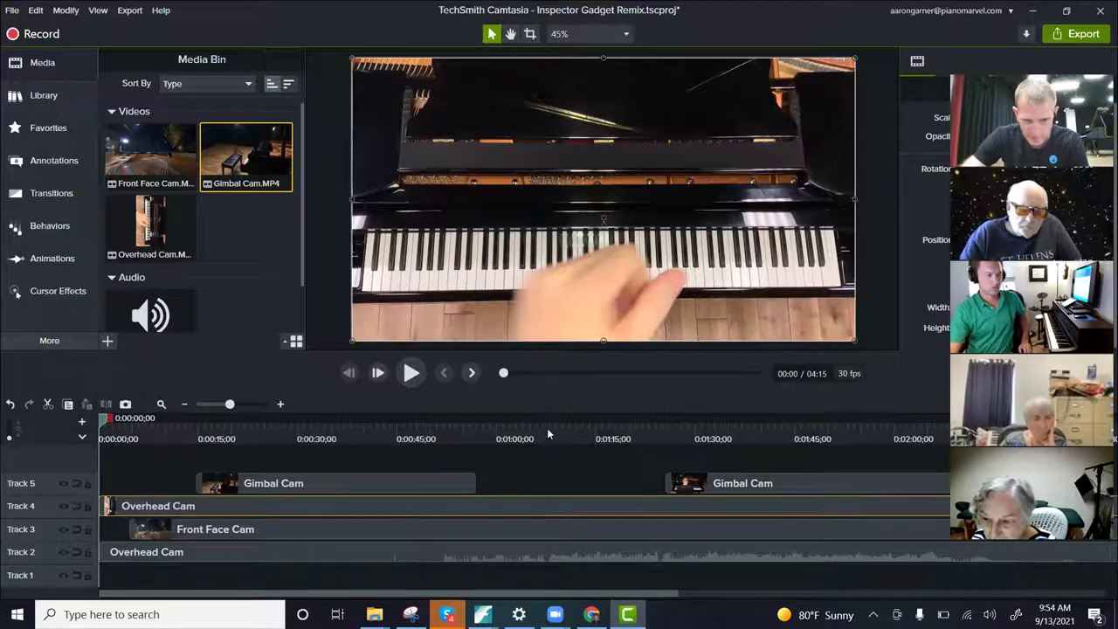
drag(104, 420, 565, 446)
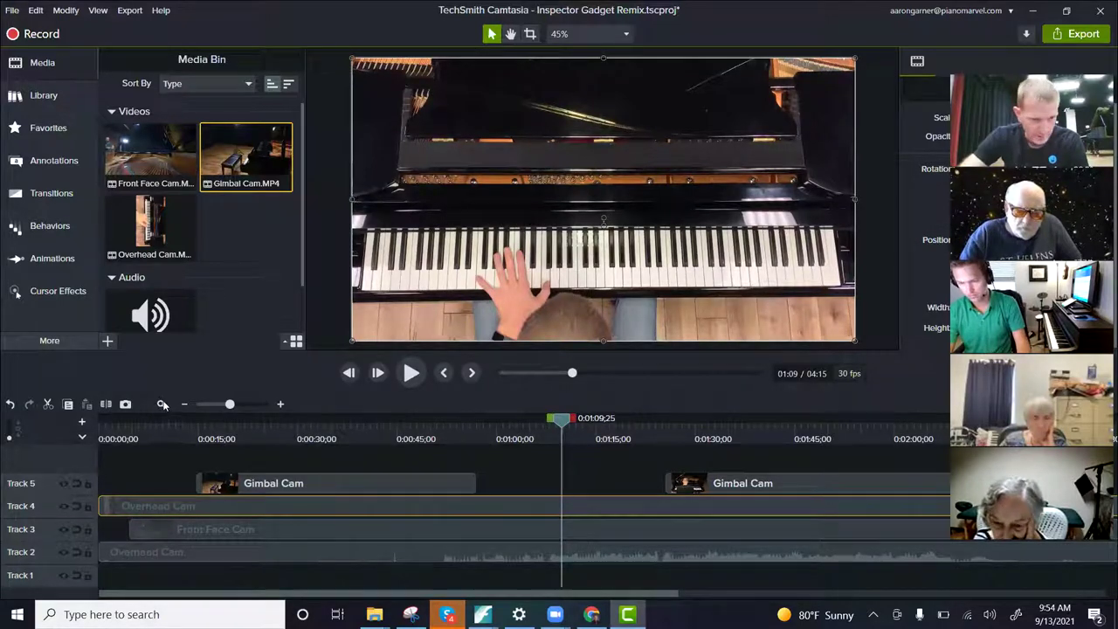
click(104, 404)
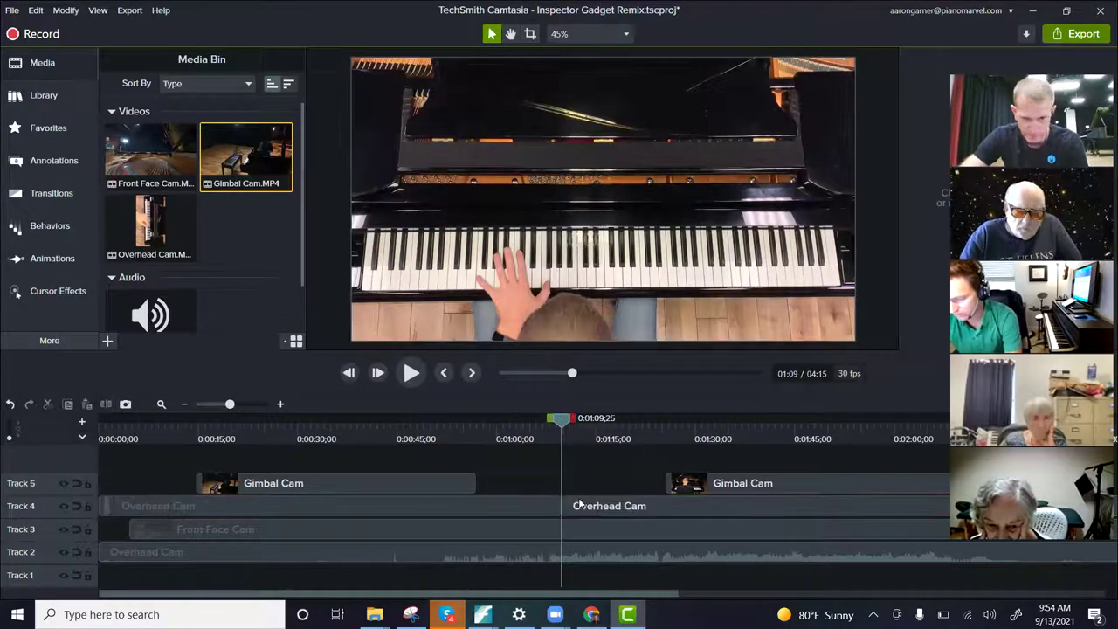
drag(557, 505, 517, 505)
Step: Scrub and play back the edit from the start, sampling the first Gimbal Cam piece around 0:00:26 and 0:00:50
drag(563, 422, 741, 470)
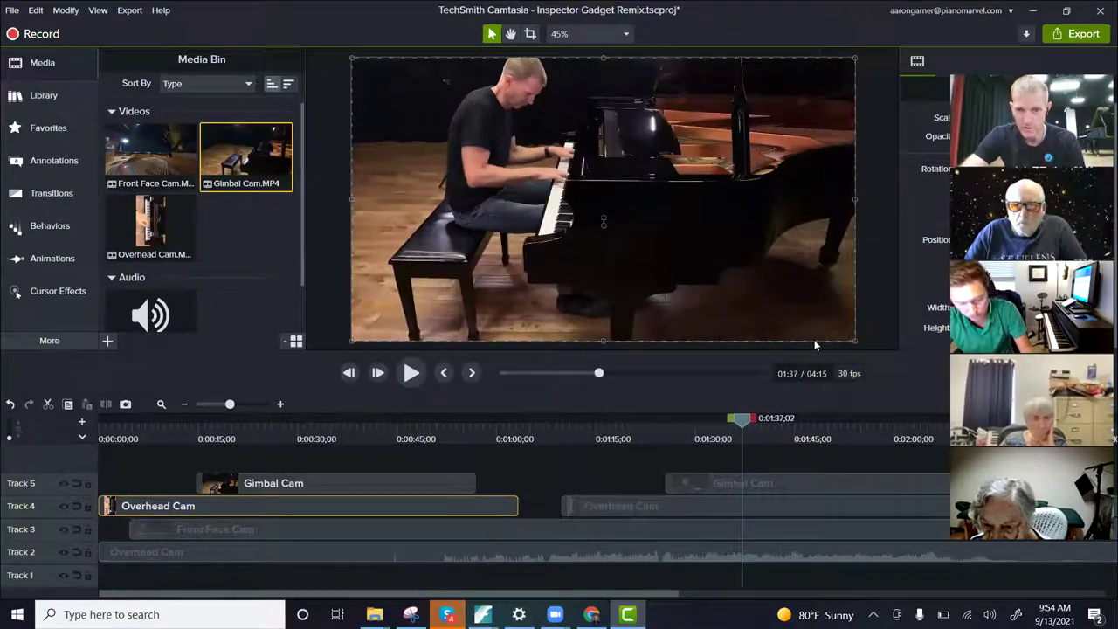
scroll(652, 467, down, 2)
mouse_move(334, 420)
mouse_down()
mouse_move(434, 444)
mouse_move(103, 445)
mouse_up()
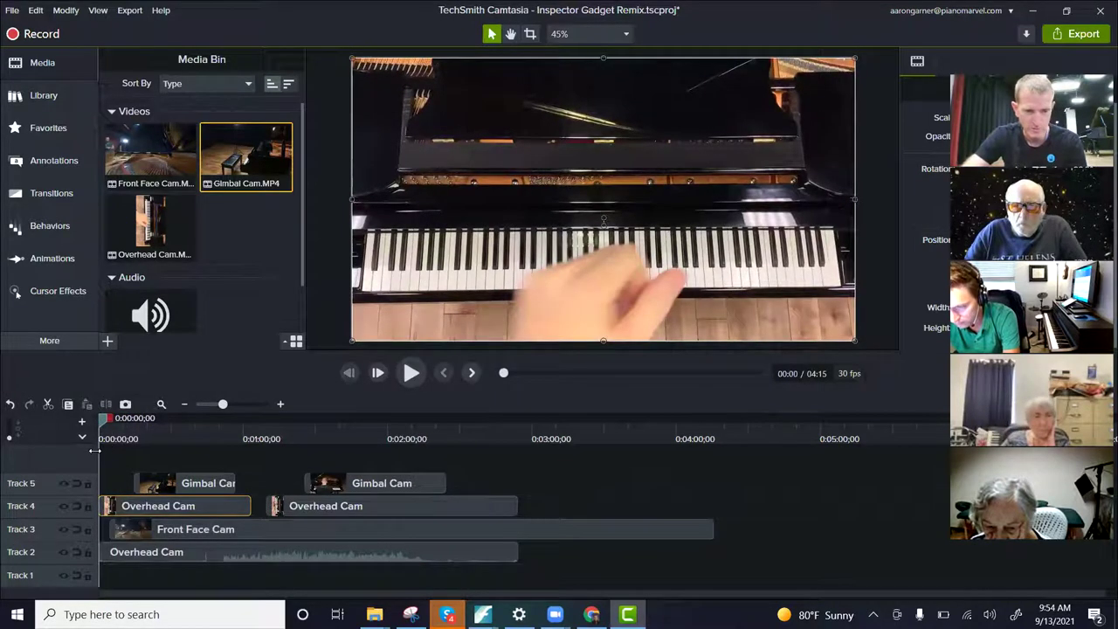
key(space)
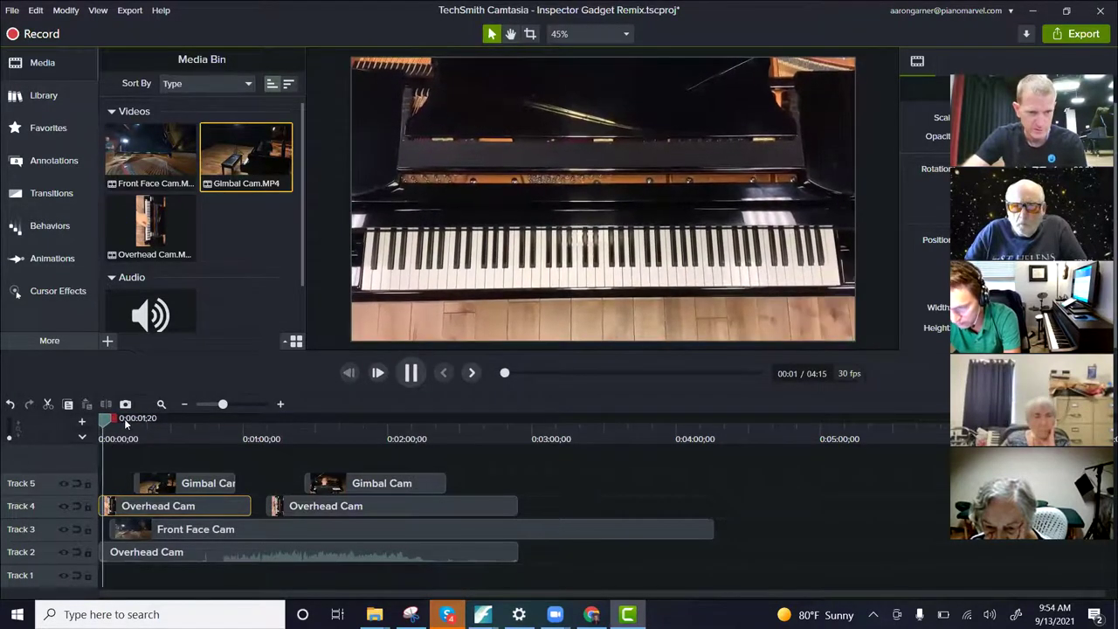
drag(111, 426, 160, 441)
key(space)
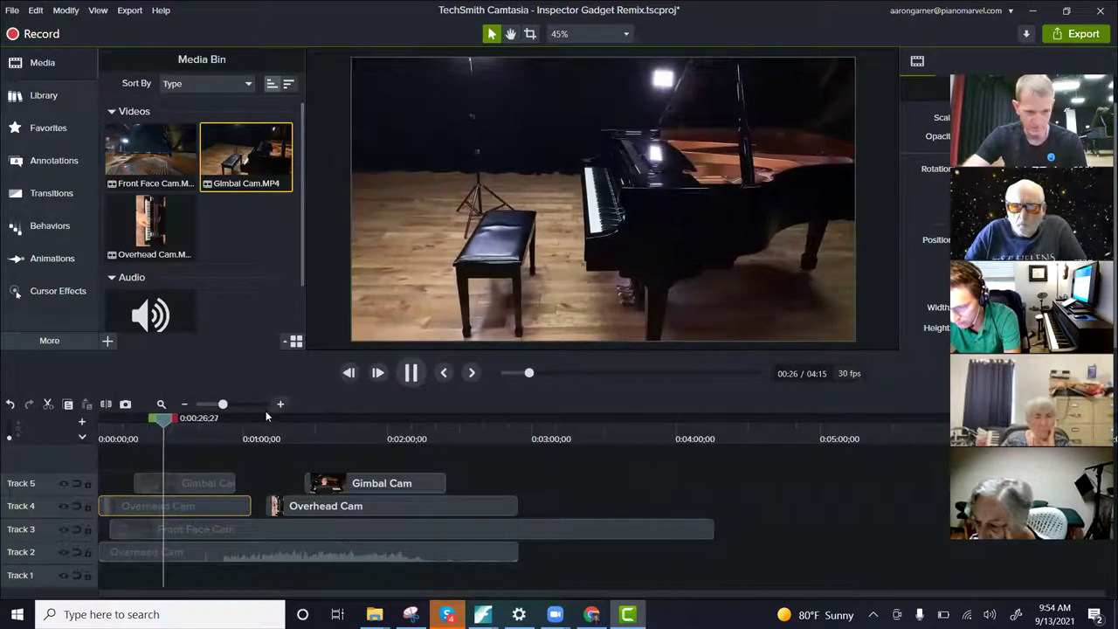
drag(164, 421, 219, 430)
key(space)
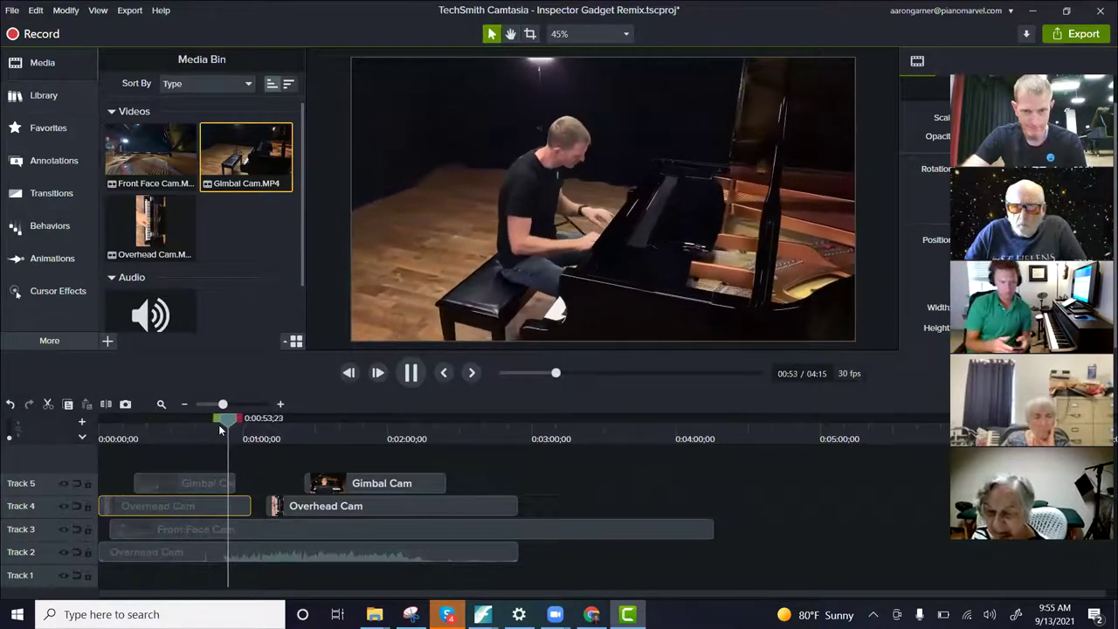
key(space)
drag(231, 423, 220, 423)
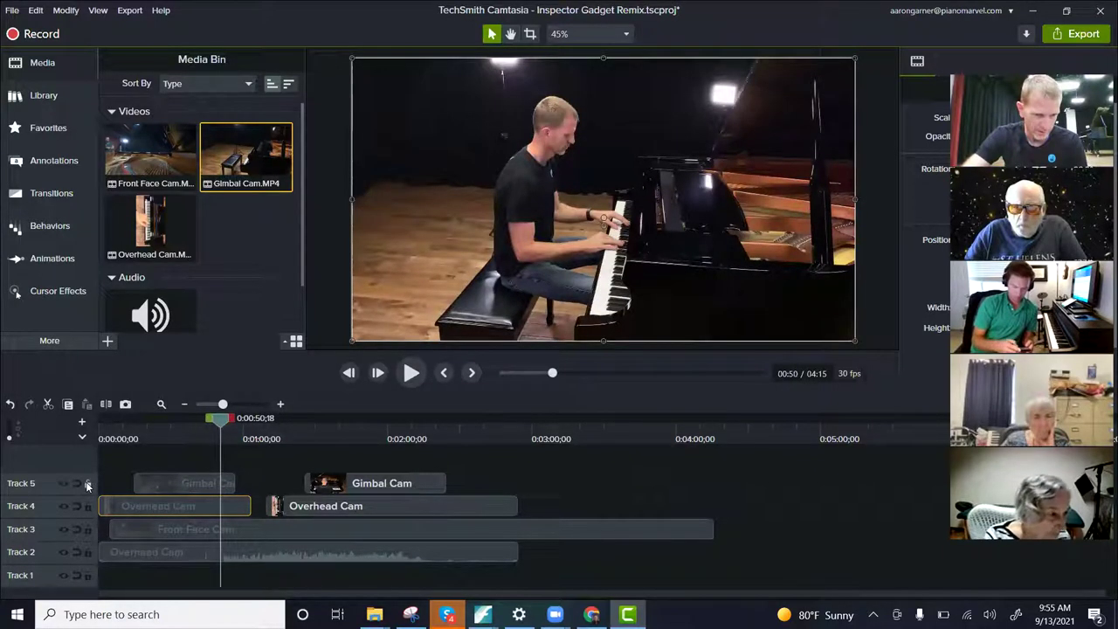
Step: Hide Track 5, play back the Overhead Cam angle from about 0:00:27 and near 0:00:50, and show Track 5 again
click(65, 484)
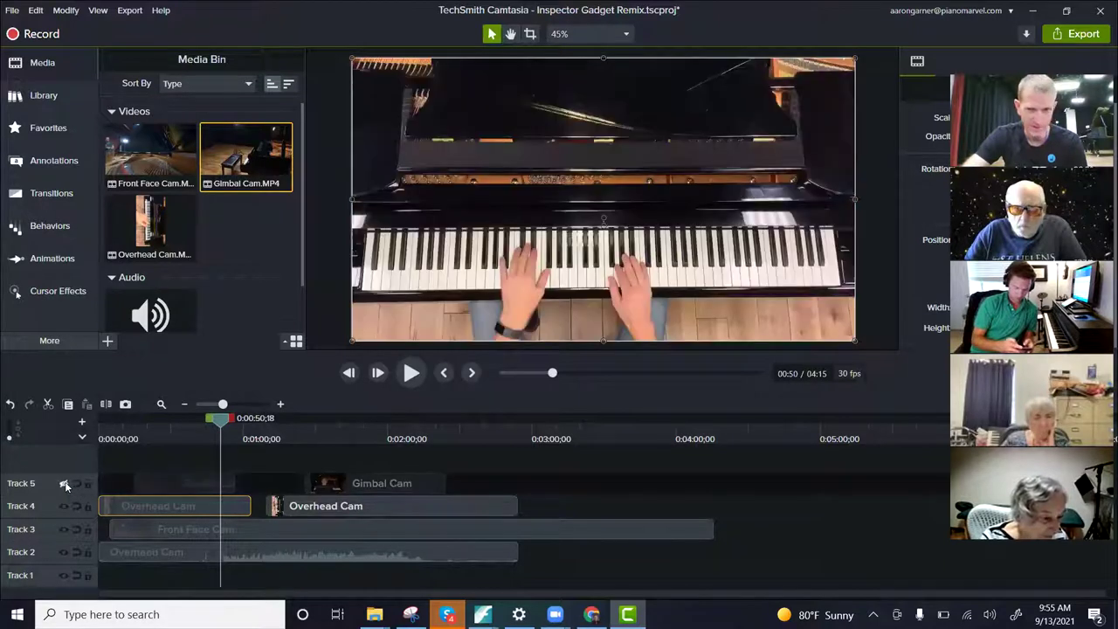
drag(227, 420, 165, 432)
key(space)
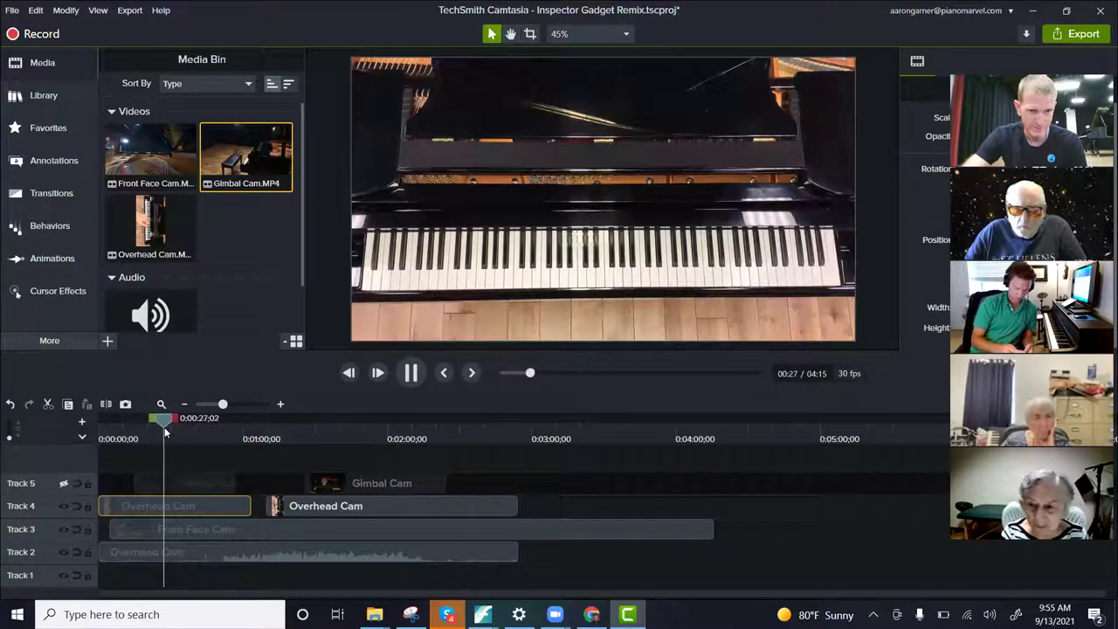
drag(170, 427, 199, 435)
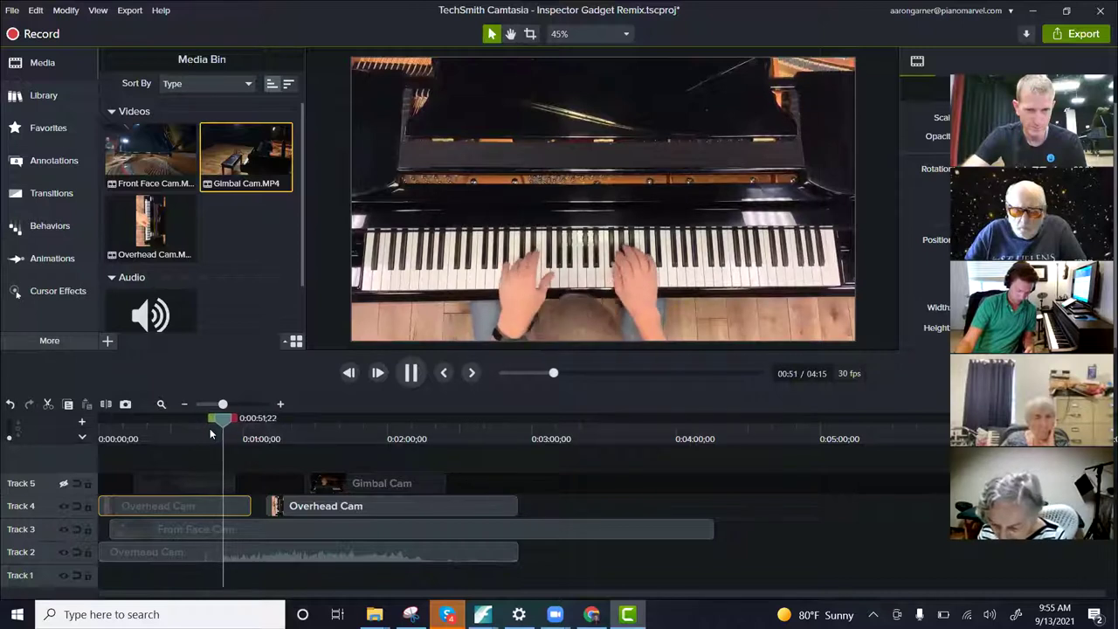
key(space)
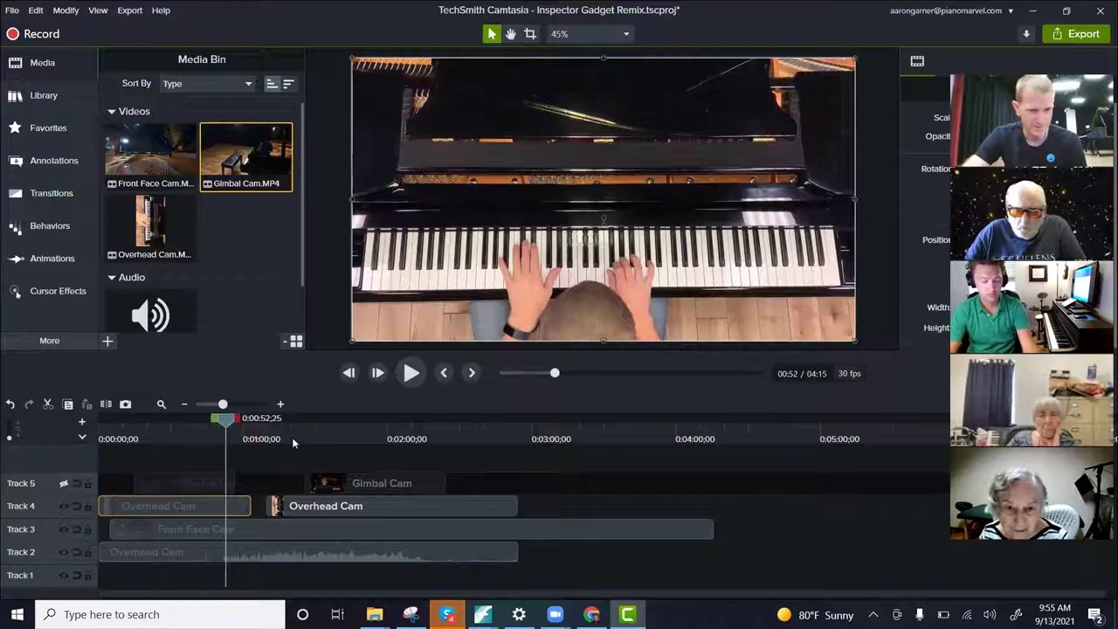
click(63, 484)
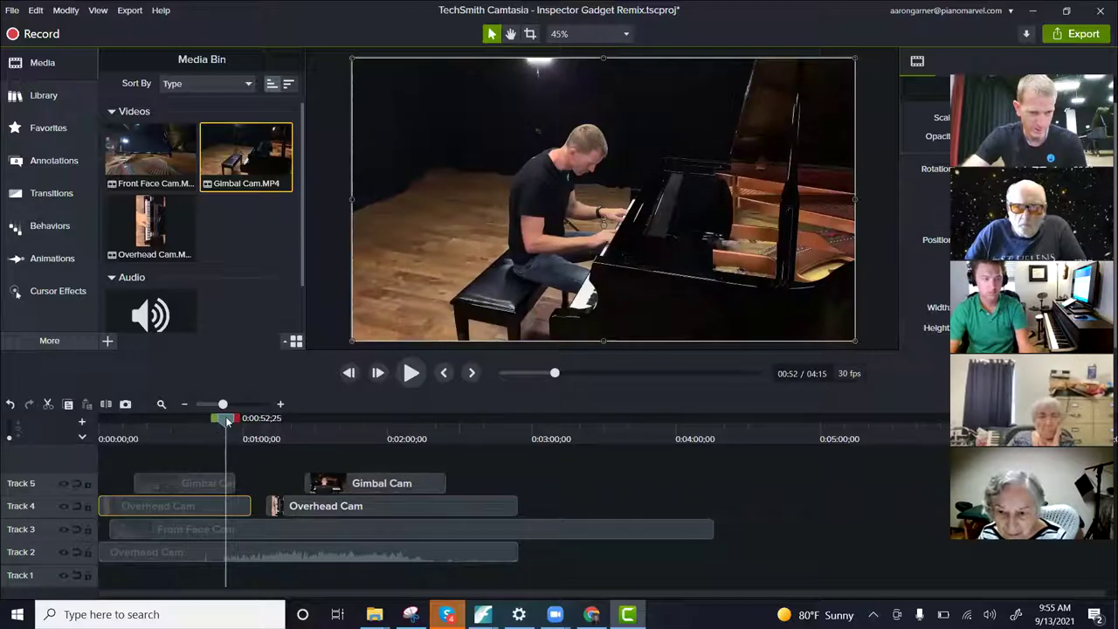
Step: Play the first Gimbal Cam piece from 0:00:49;28, extend its end to about 0:01:14, and play back the extension
drag(226, 422, 220, 423)
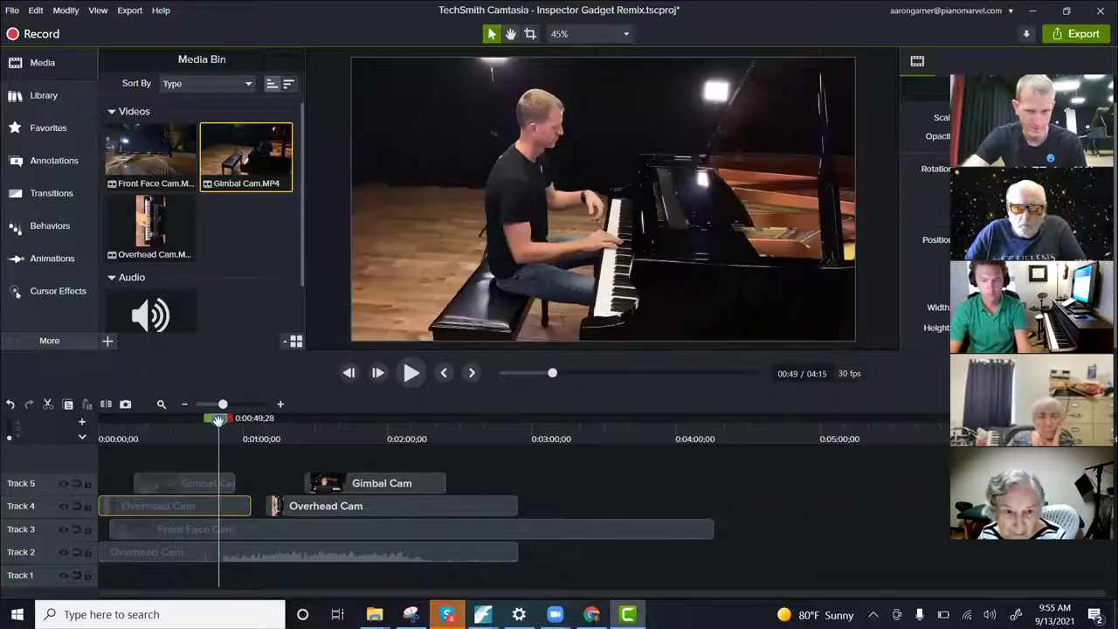
key(space)
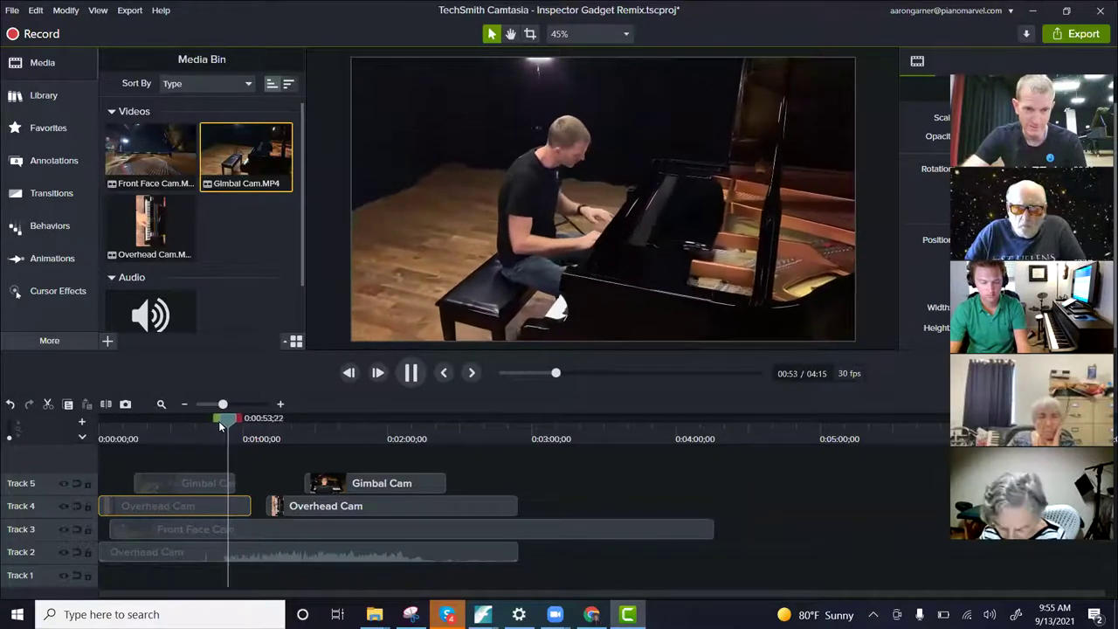
key(space)
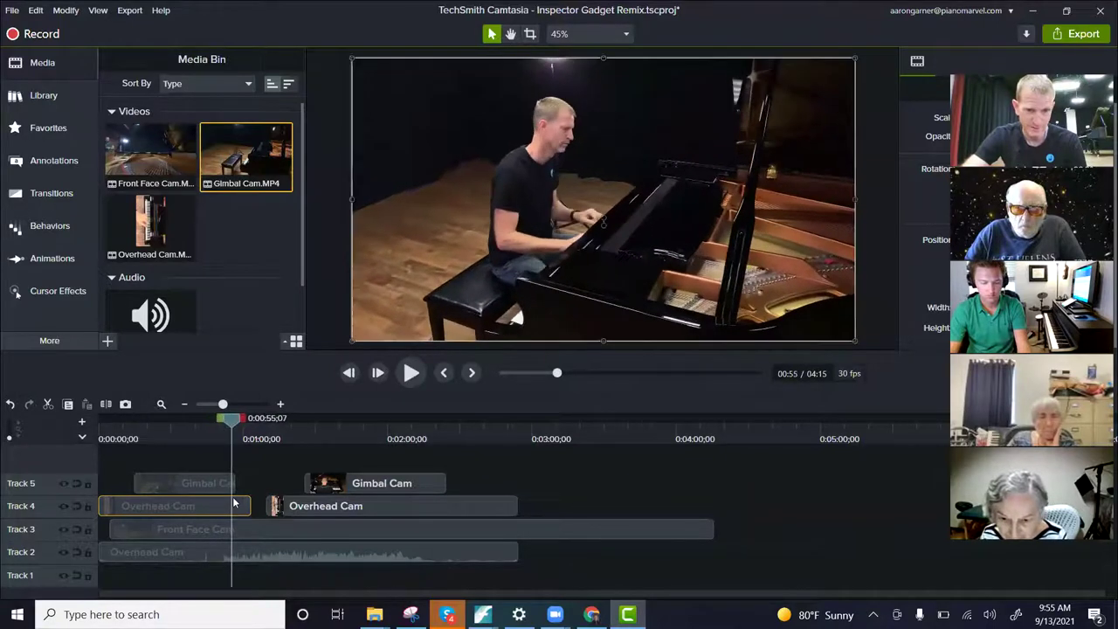
drag(234, 485, 277, 488)
key(space)
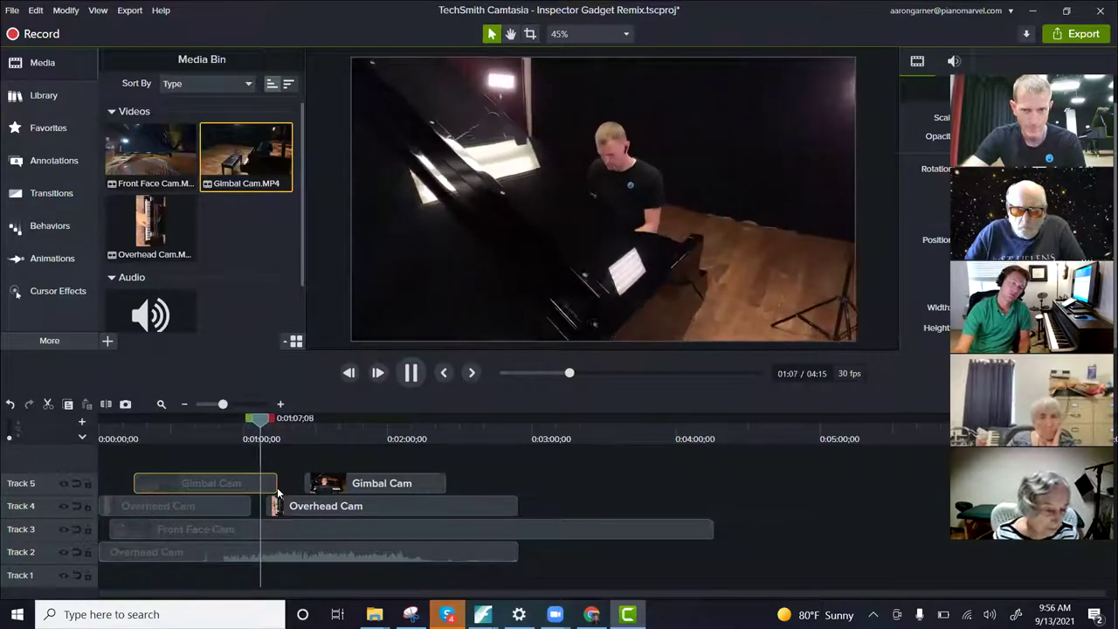
key(space)
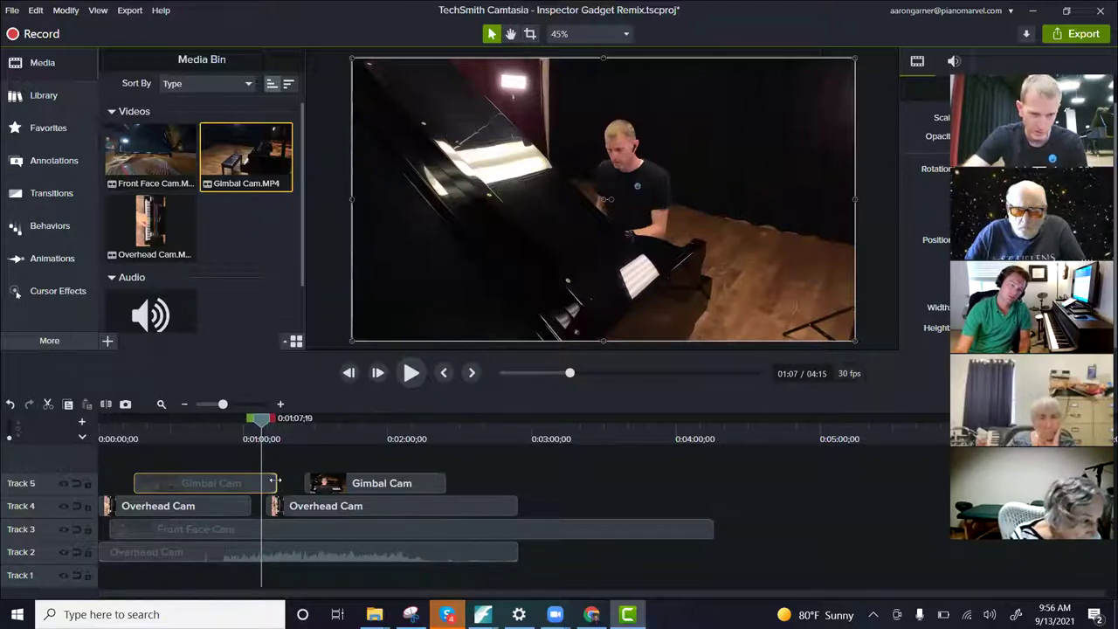
Step: Trim the end of the first Gimbal Cam piece back to about 0:01:07 and select the second Overhead Cam piece
scroll(262, 439, up, 2)
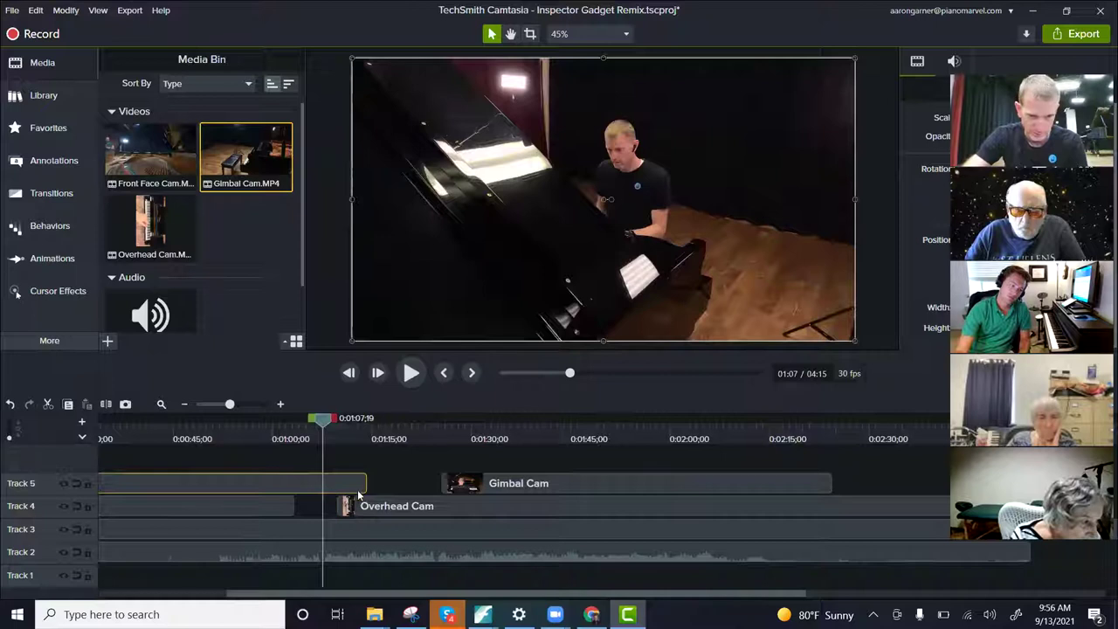
drag(363, 483, 325, 482)
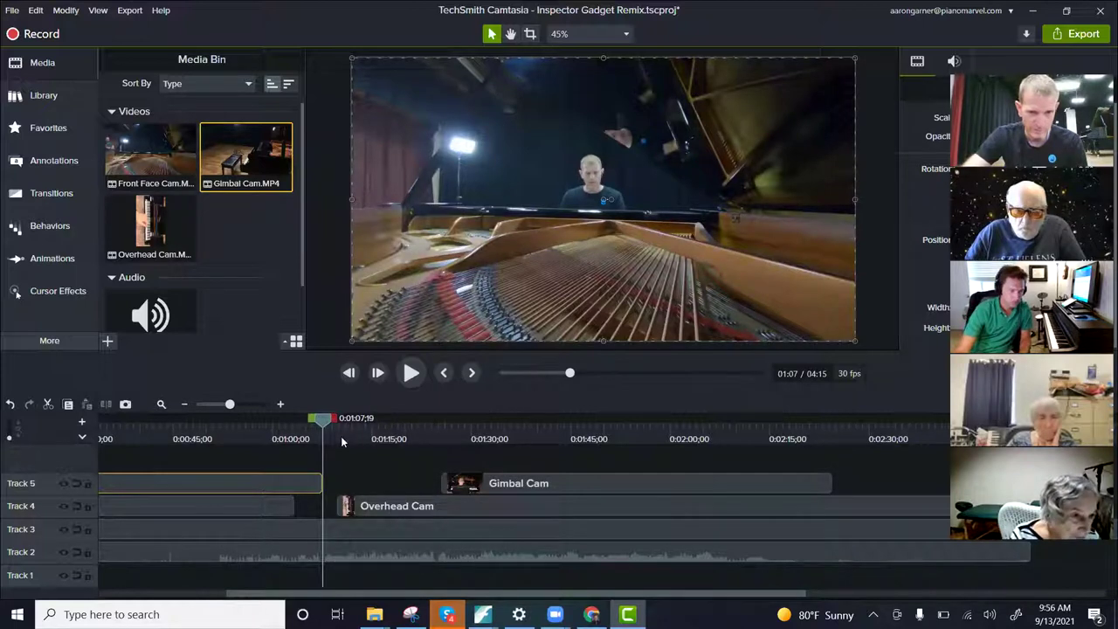
drag(326, 423, 322, 424)
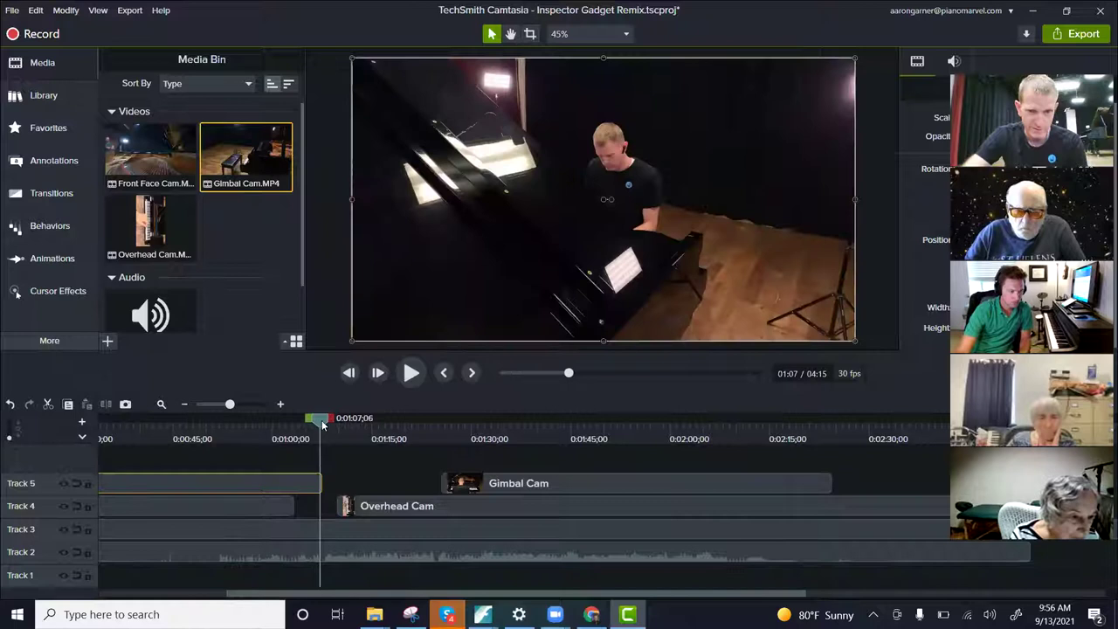
click(363, 509)
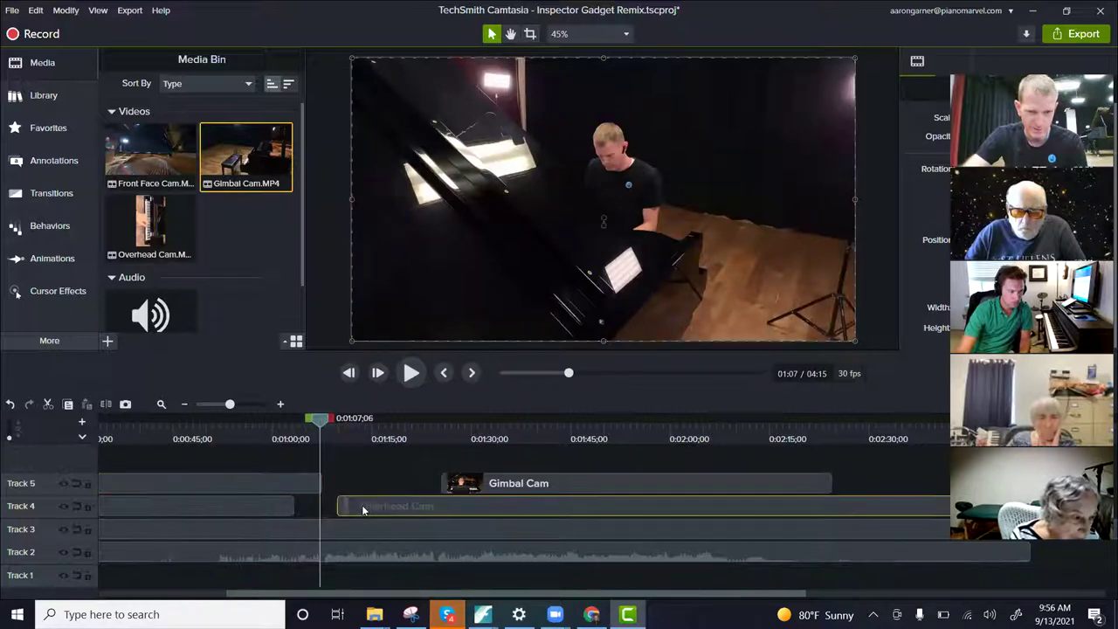
Step: Try trimming the start of the Overhead Cam clip on Track 4 to about 1:11 and play back the lead-in
drag(343, 505, 390, 502)
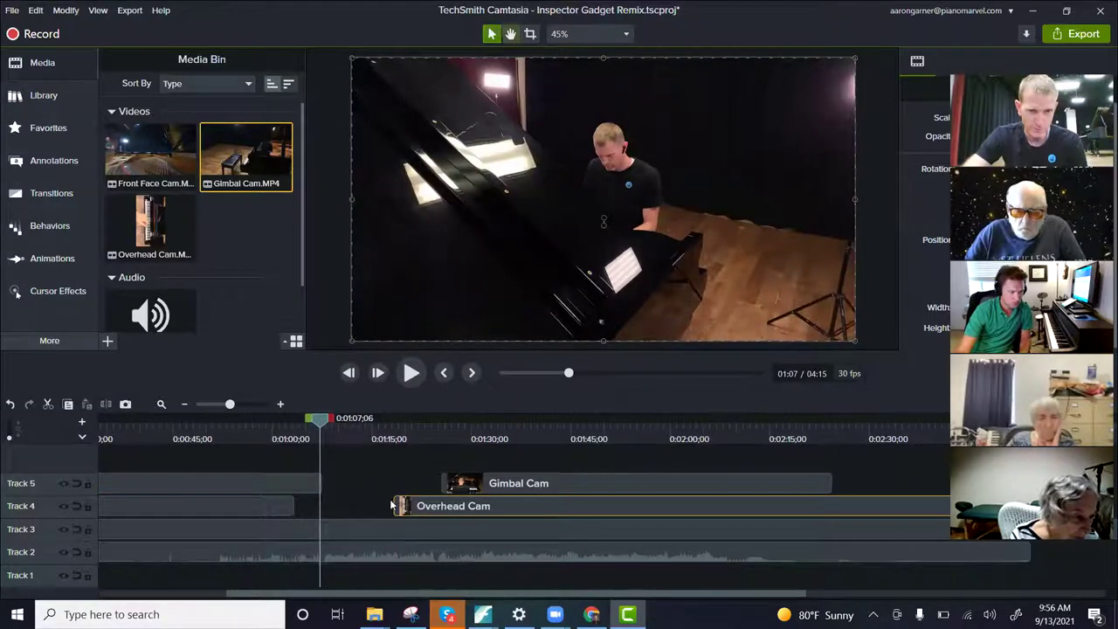
key(space)
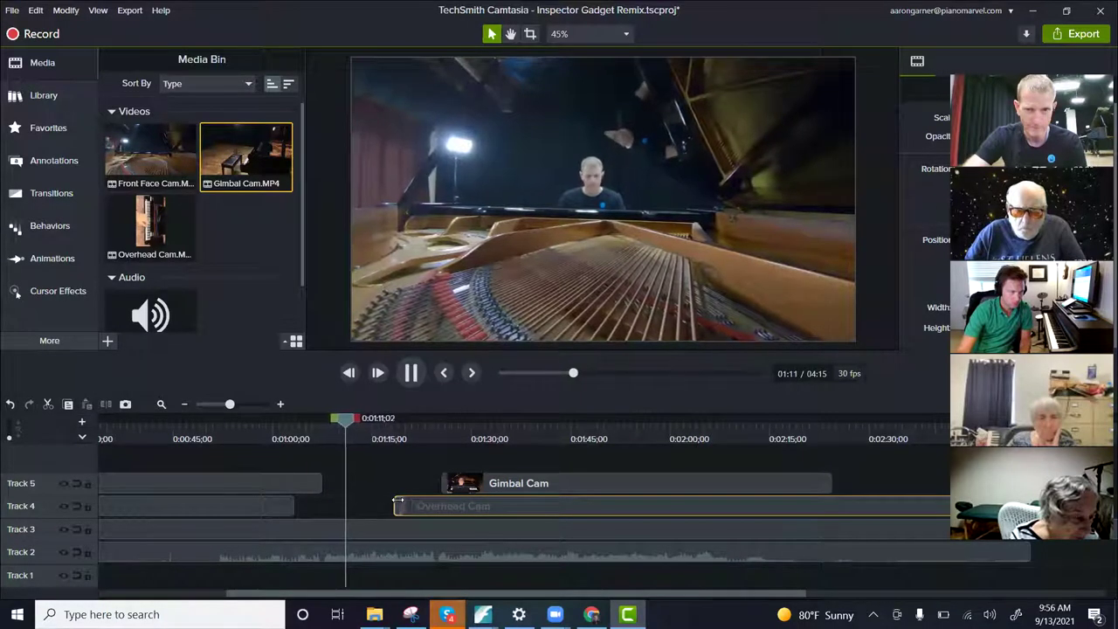
drag(395, 505, 350, 505)
drag(346, 421, 274, 422)
key(space)
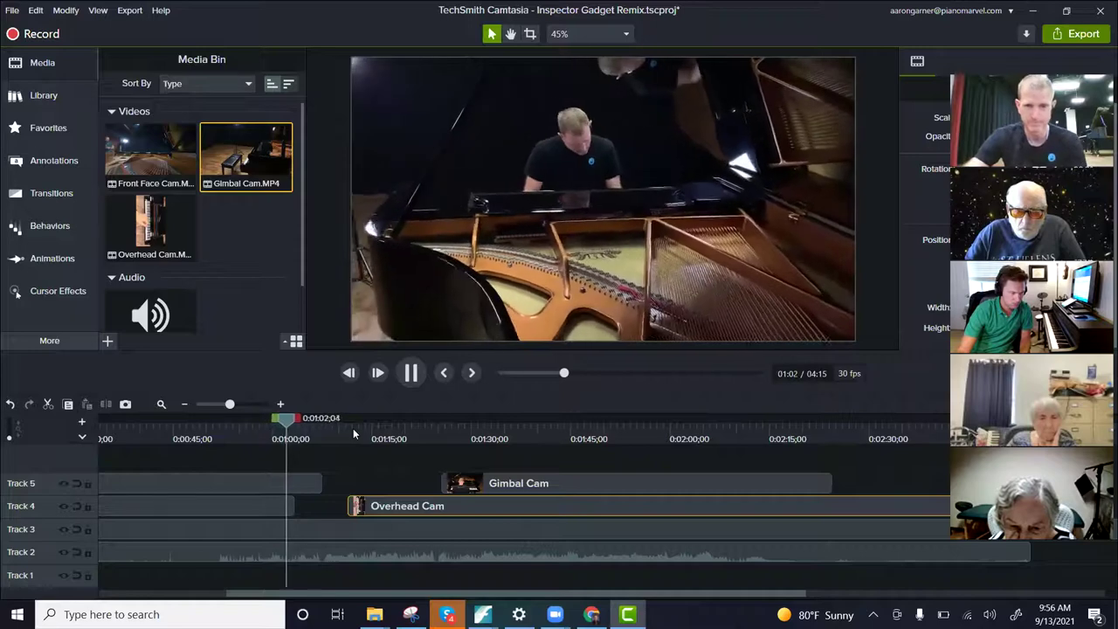
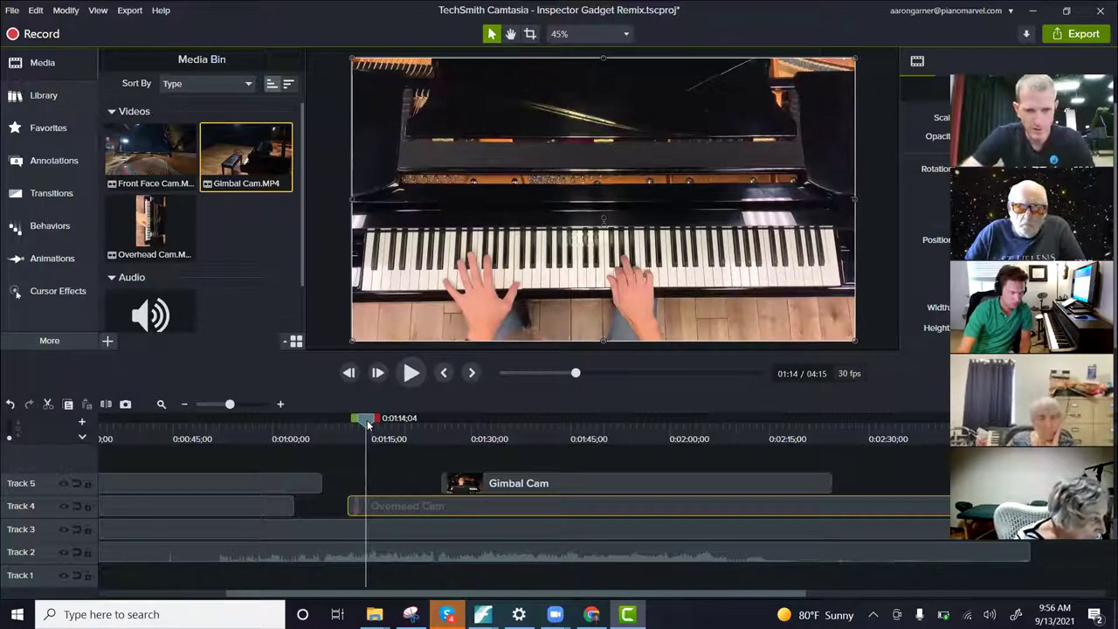
Step: Extend the start of the Track 4 Overhead Cam clip back to the end of the preceding Track 5 clip, about 1:07
drag(357, 425, 294, 420)
key(space)
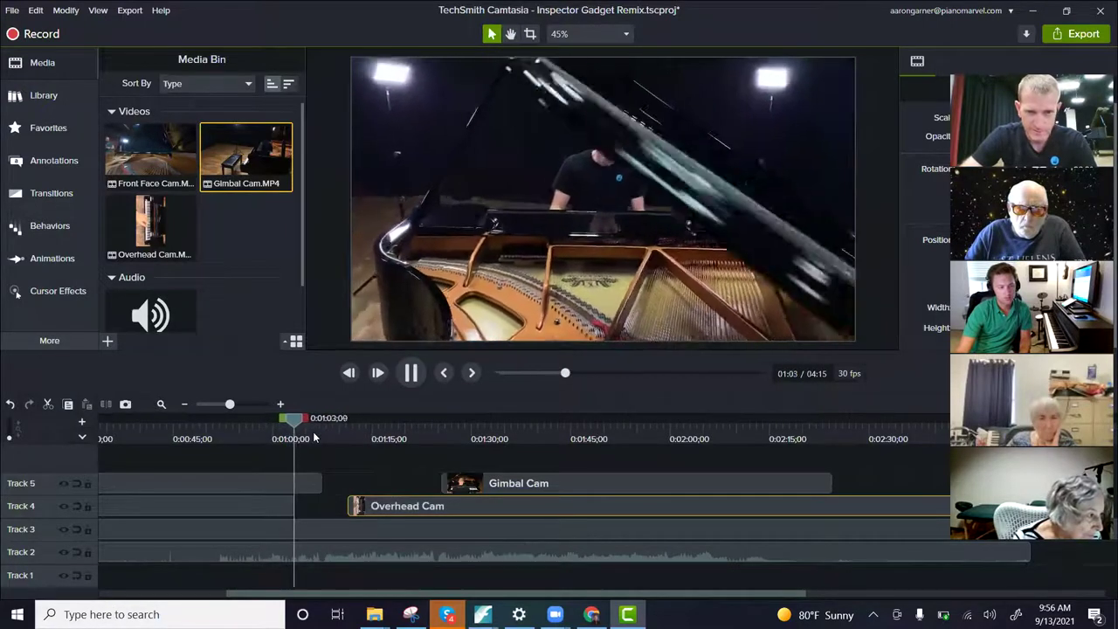
key(space)
click(312, 422)
drag(319, 432, 301, 431)
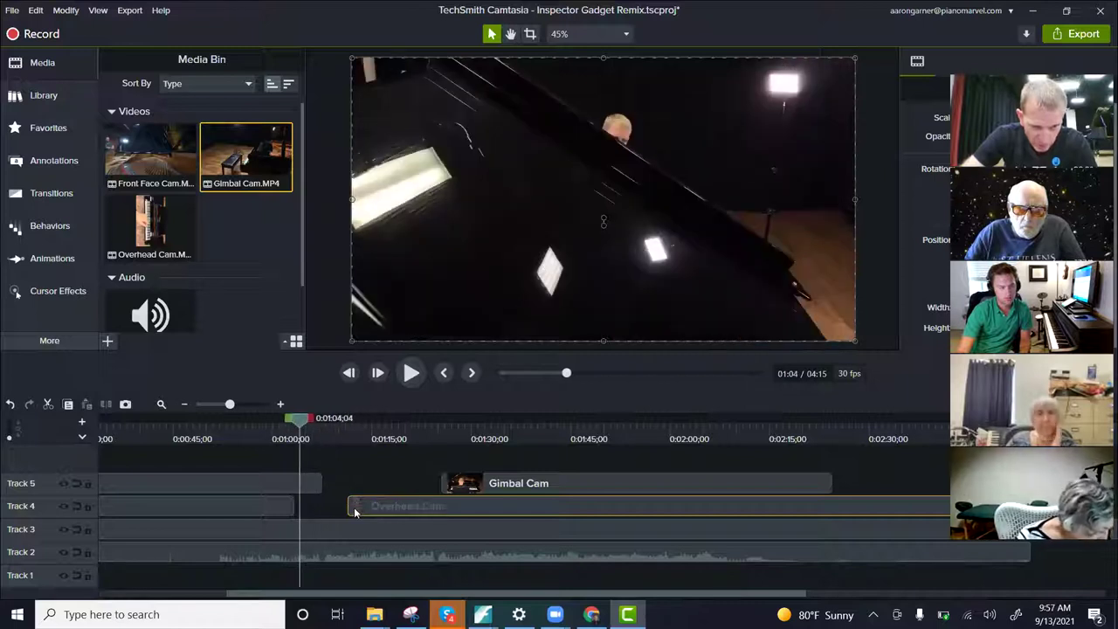
drag(337, 505, 321, 509)
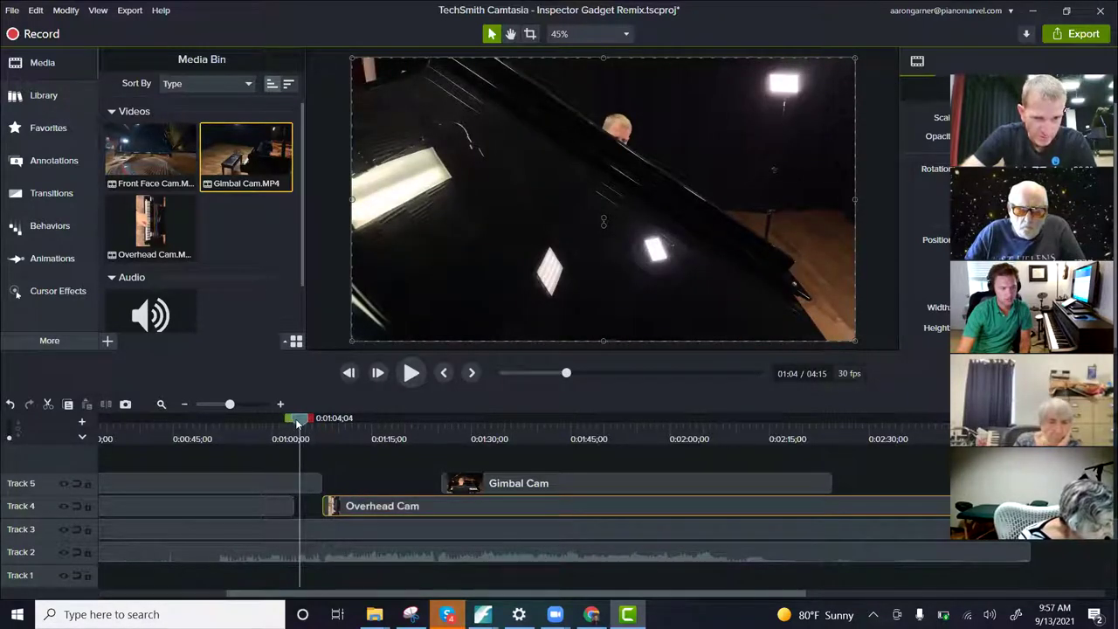
Step: Play back the cut into the Overhead Cam clip between about 1:04 and 1:15 to judge its timing
key(space)
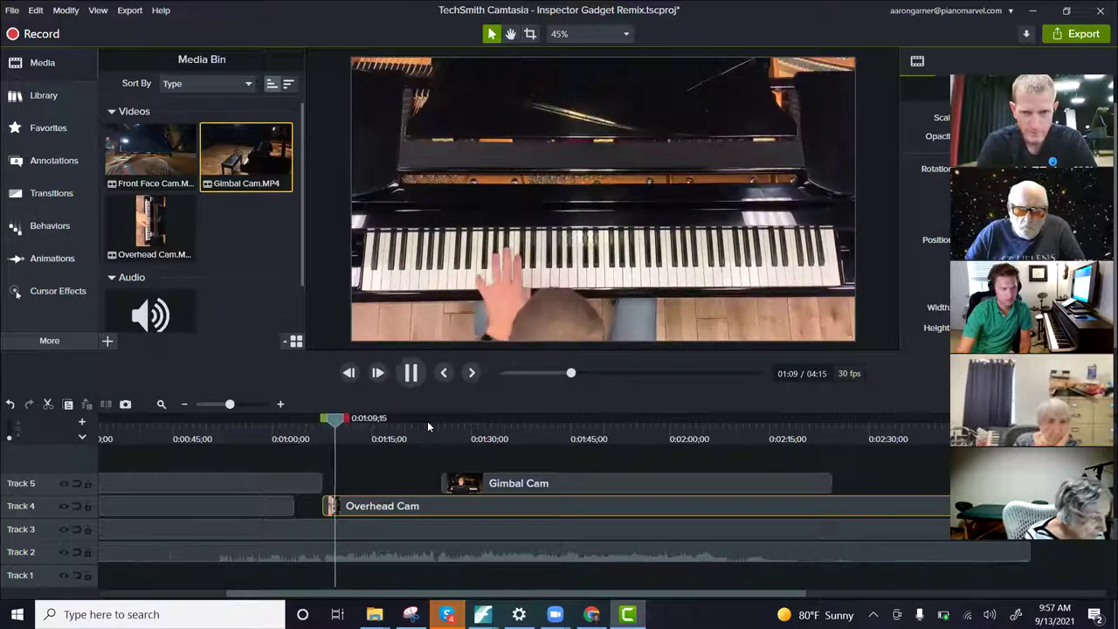
key(space)
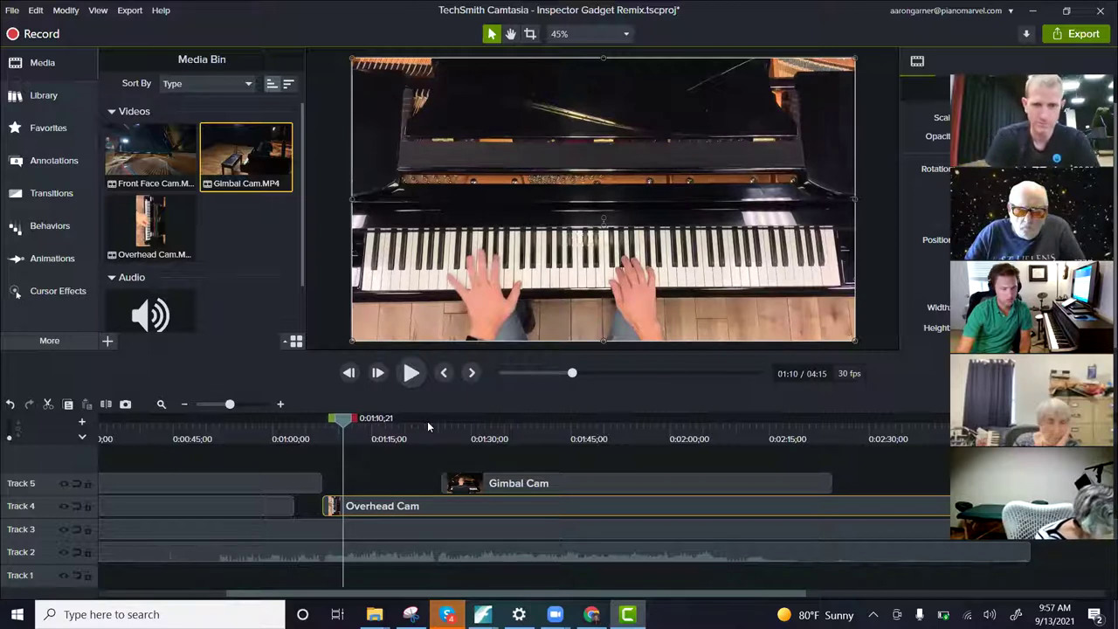
key(space)
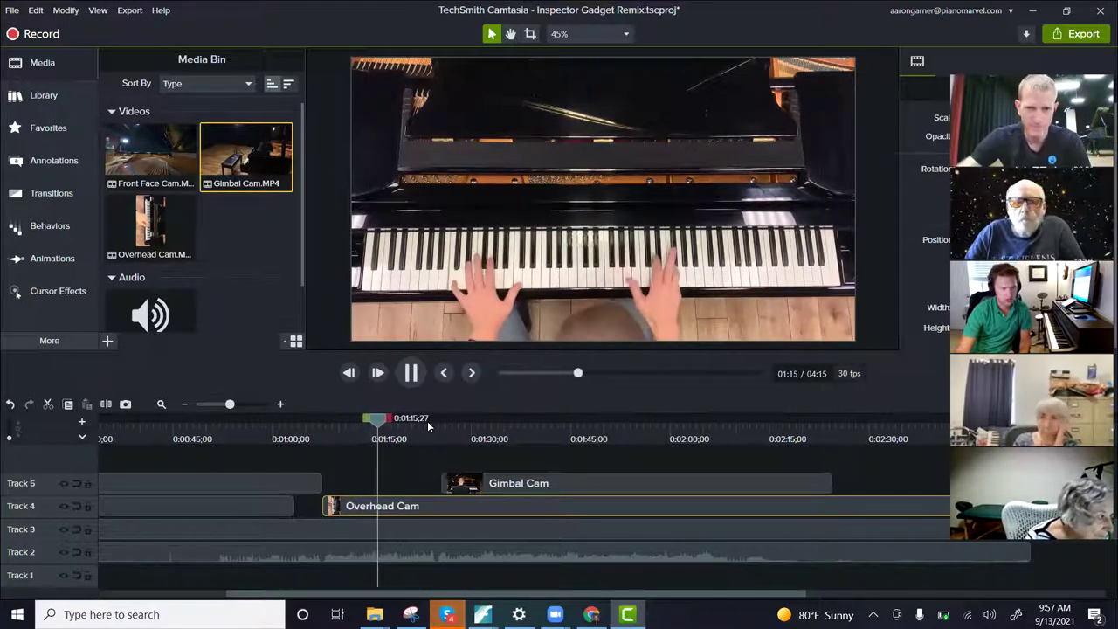
key(space)
drag(377, 423, 281, 419)
key(space)
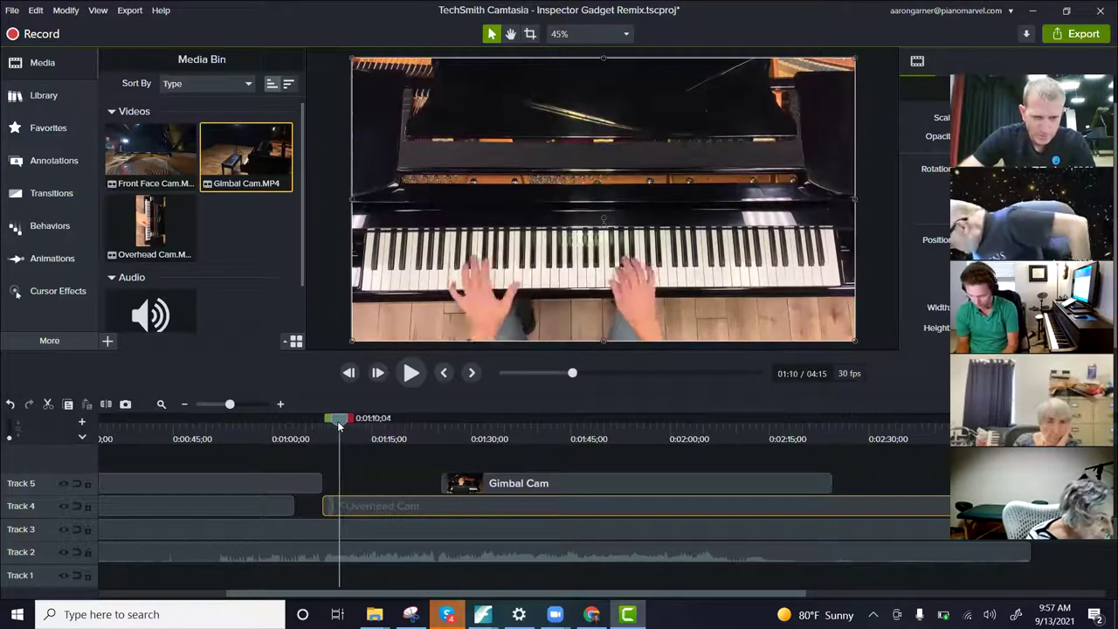
key(space)
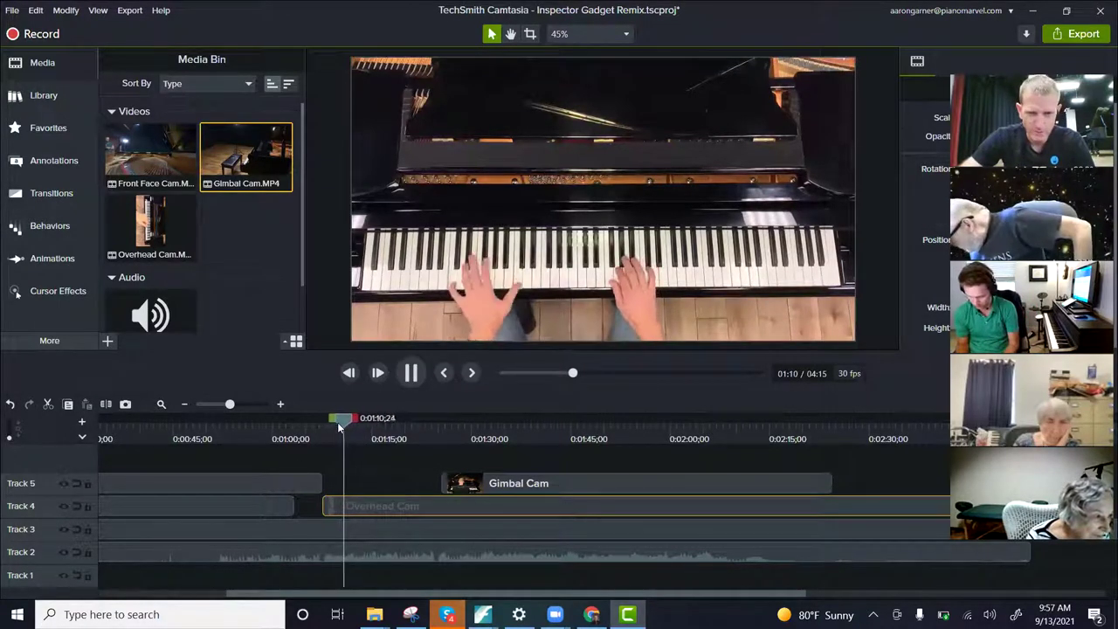
key(space)
Step: Split the Overhead Cam clip on Track 4 at 1:11;08 and trim the second part's start to about 1:24
drag(349, 417, 312, 425)
key(space)
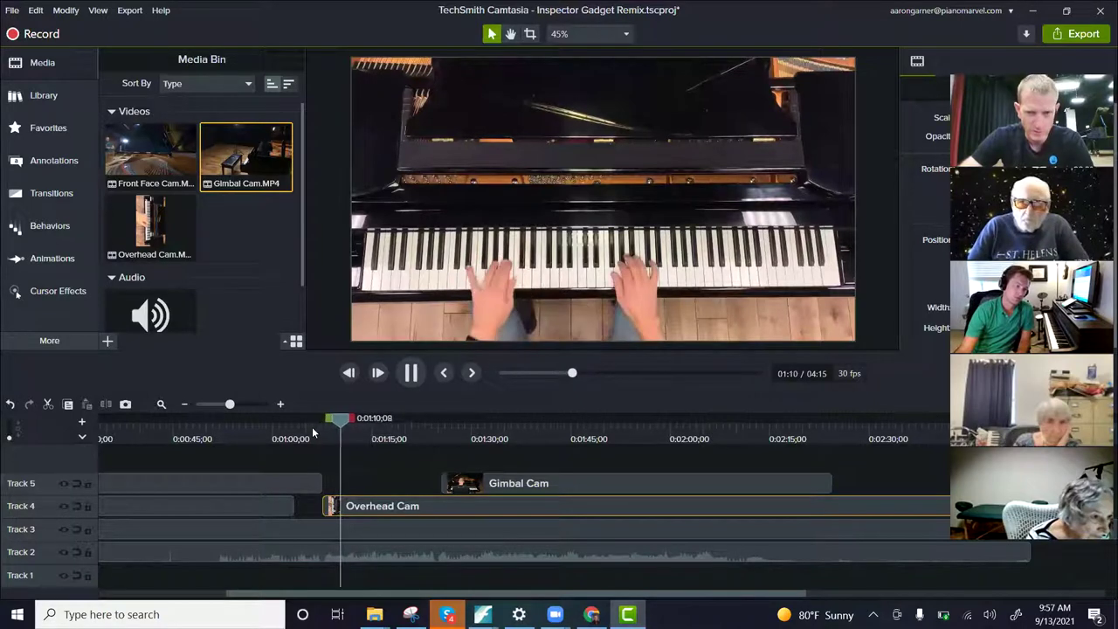
key(space)
click(356, 504)
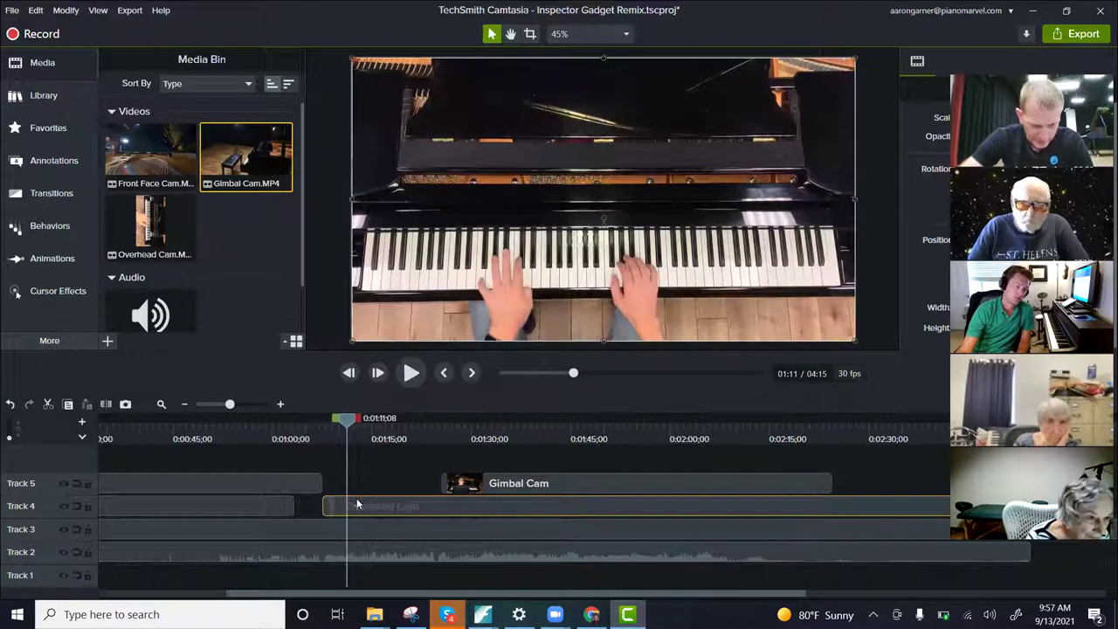
click(106, 404)
drag(361, 505, 455, 487)
Step: Extend the start of the Gimbal Cam clip on Track 5 back to 1:12;04 and play back the transition
key(space)
click(454, 483)
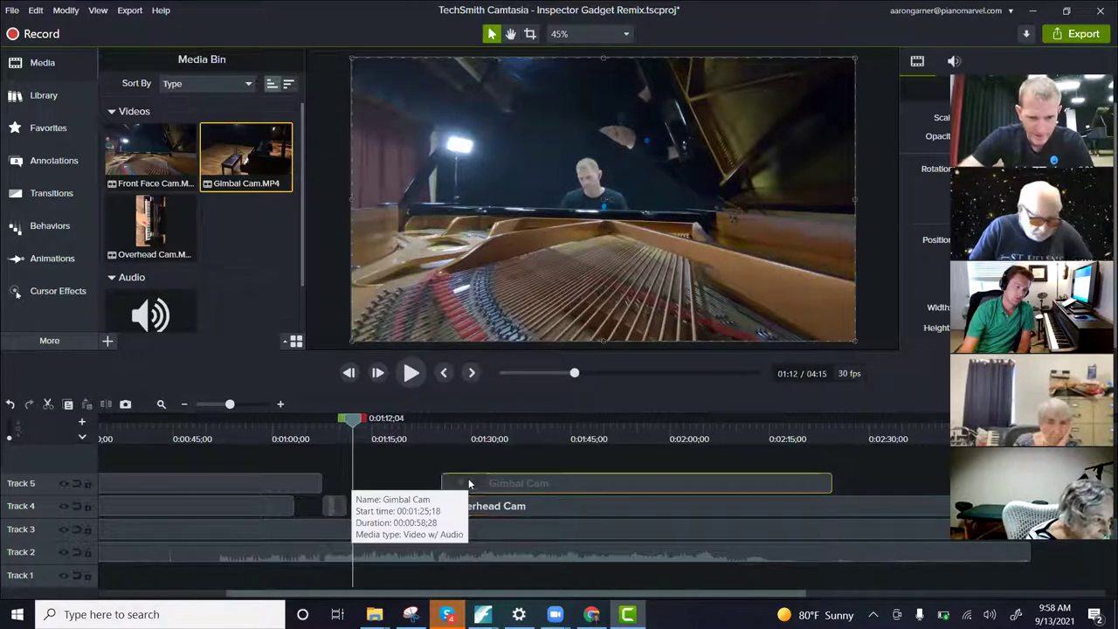
drag(440, 477, 353, 478)
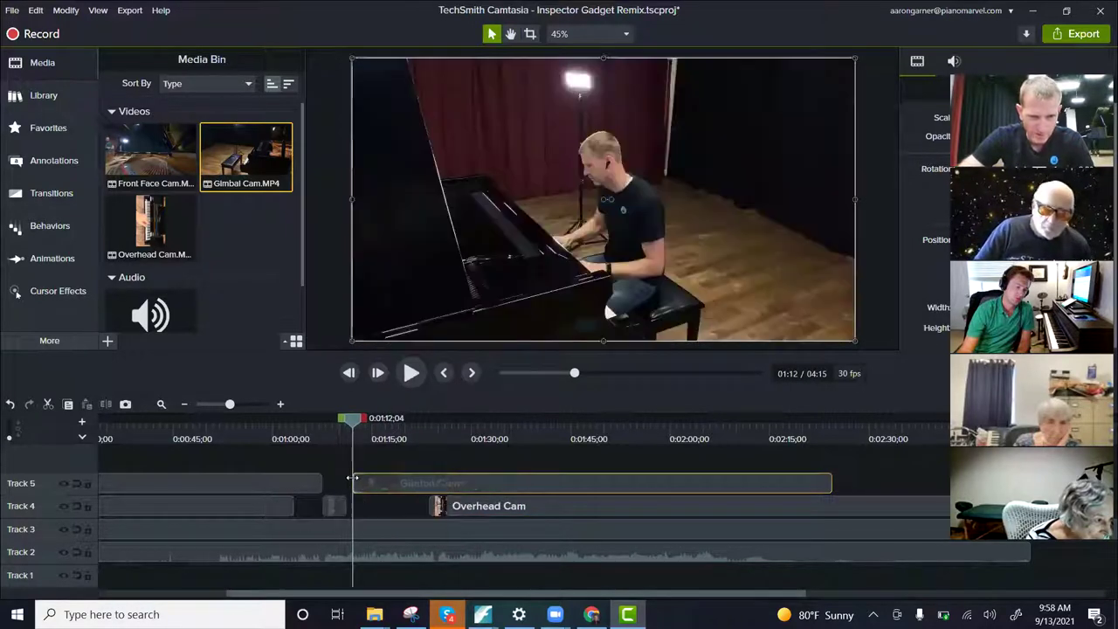
drag(354, 425, 310, 425)
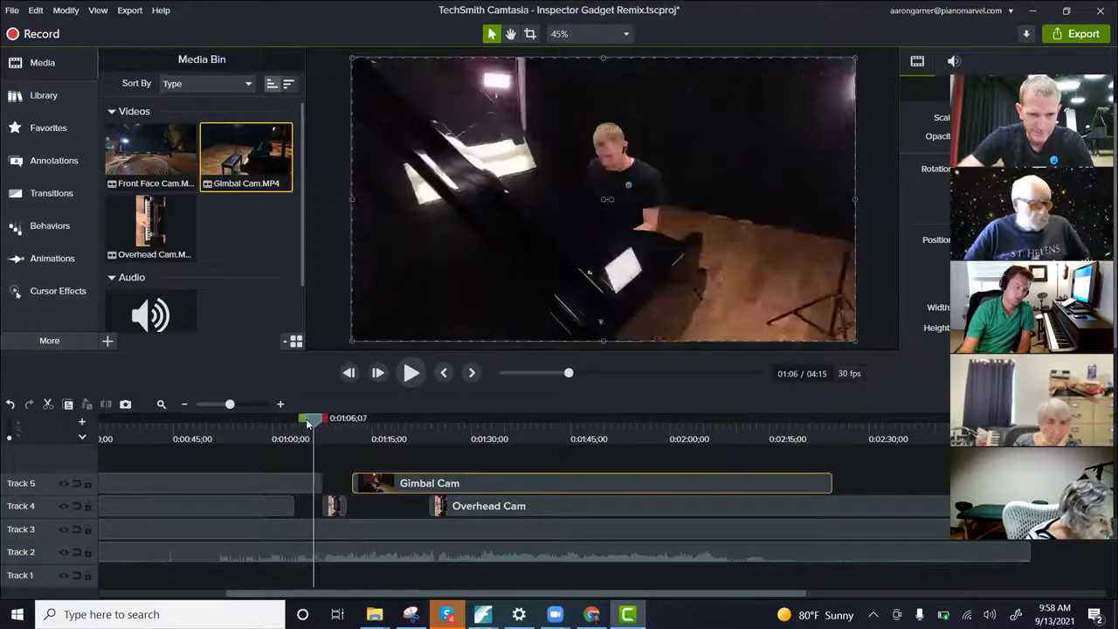
key(space)
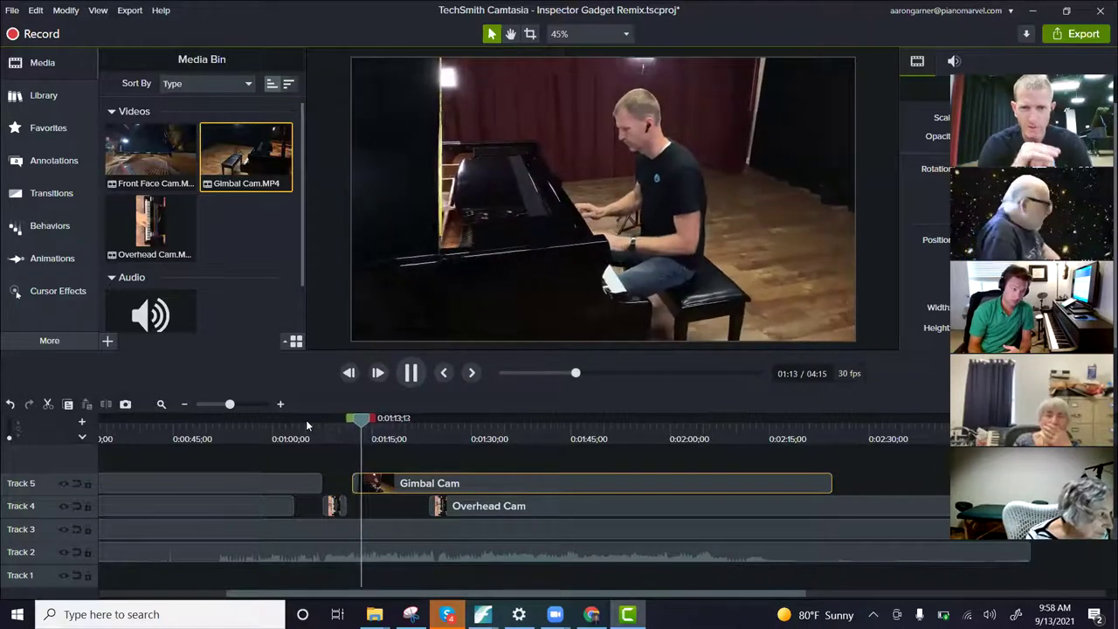
key(space)
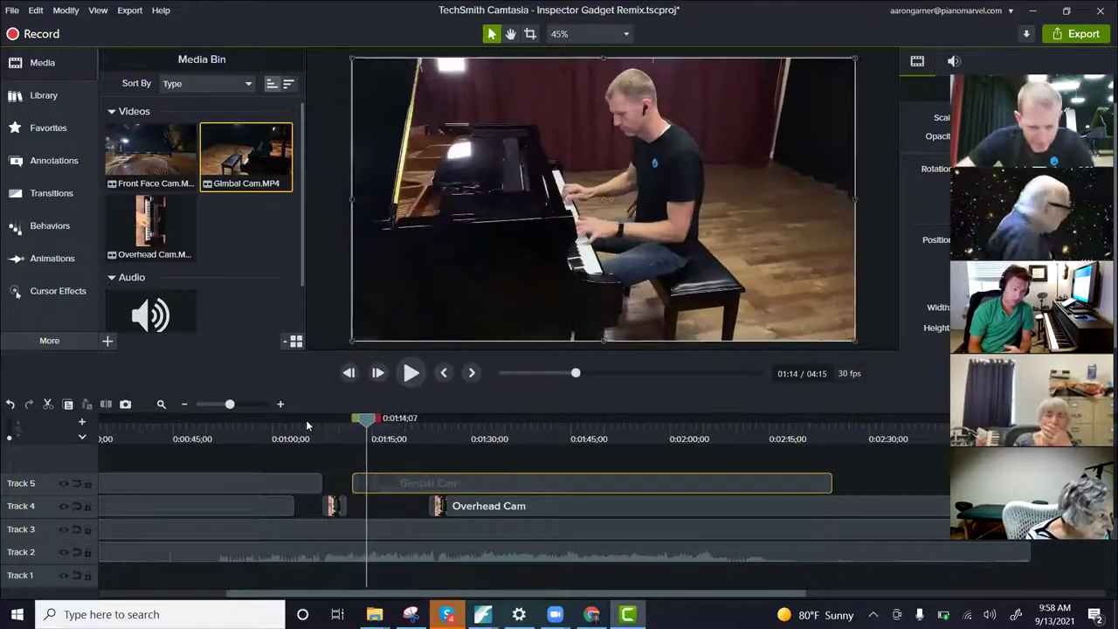
Step: Extend the Gimbal Cam clip's start to meet the end of the short Overhead Cam clip, and check that clip's start against the preceding Track 5 clip
click(337, 503)
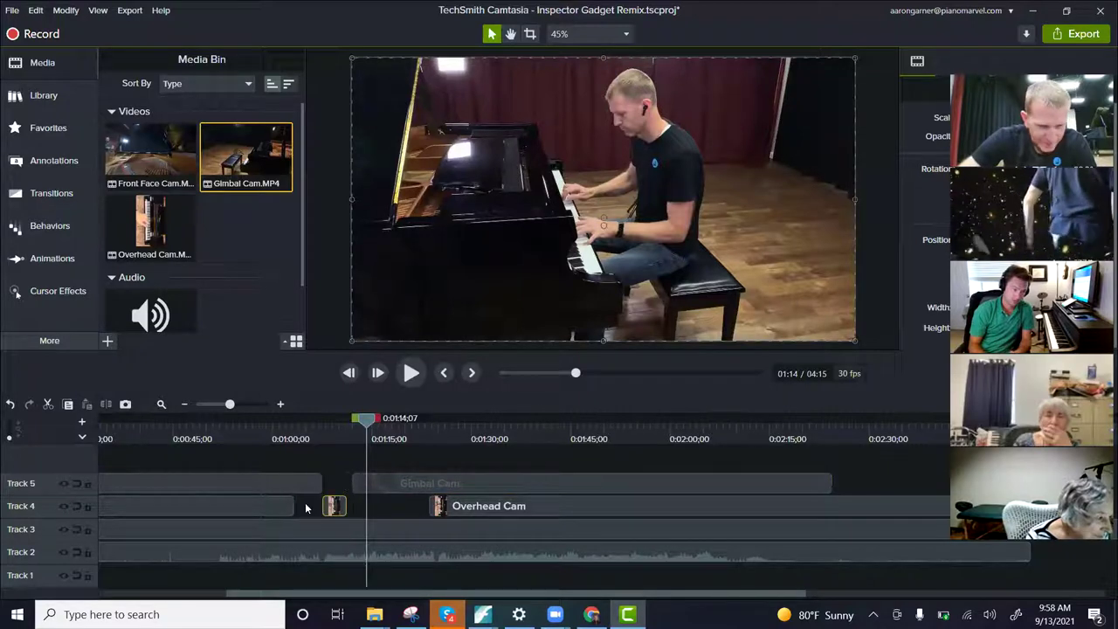
drag(368, 426, 347, 435)
drag(356, 486, 347, 475)
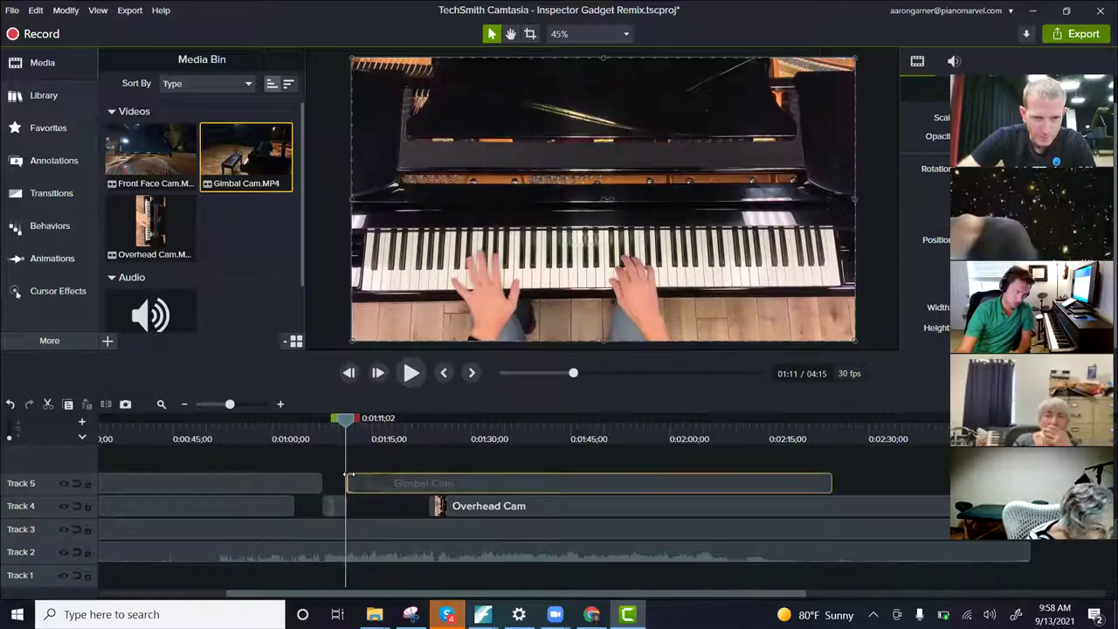
drag(345, 423, 336, 423)
scroll(360, 444, up, 3)
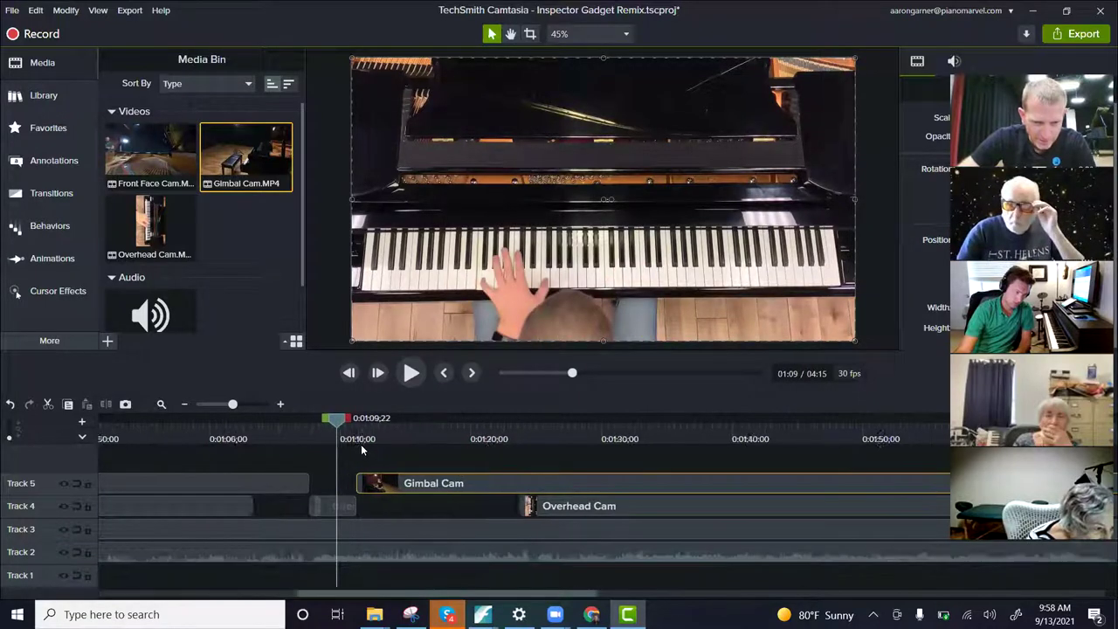
drag(408, 489, 403, 487)
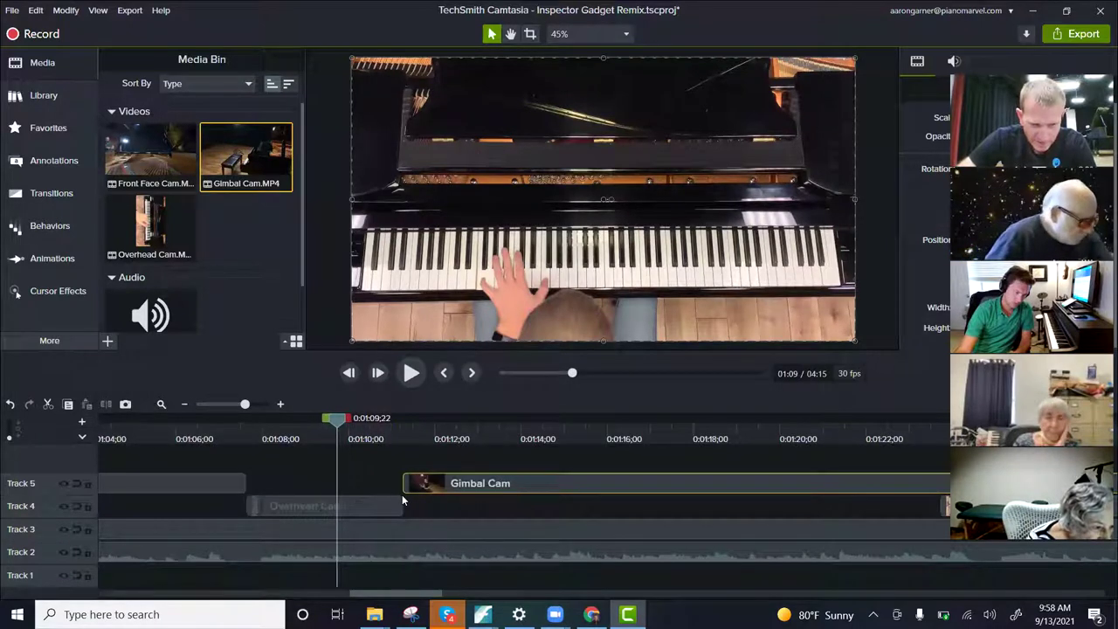
drag(335, 426, 226, 428)
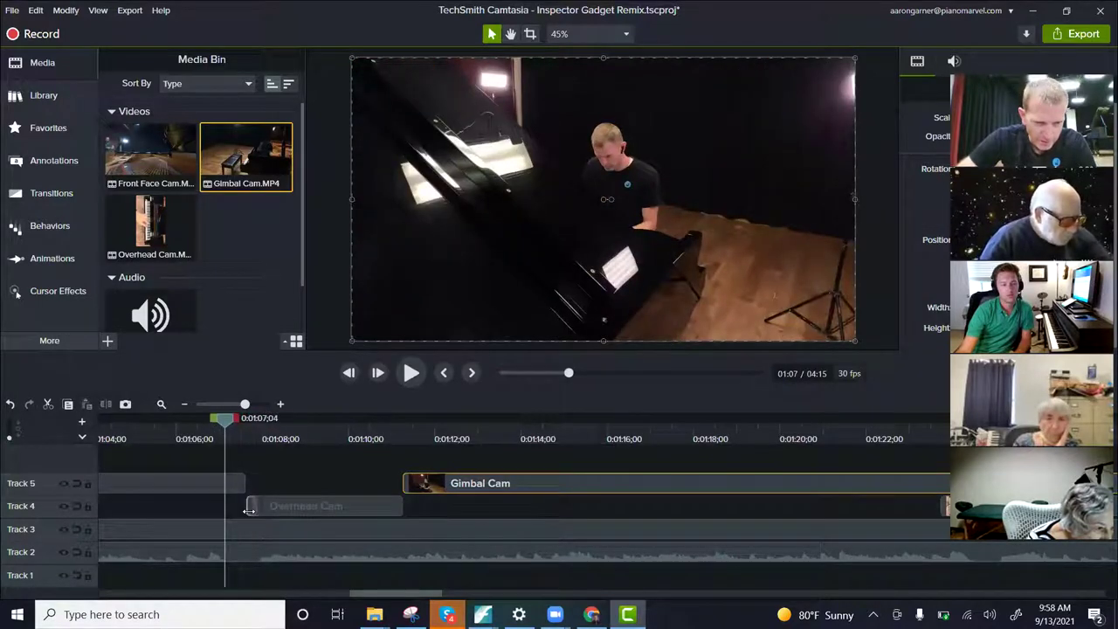
drag(243, 509, 247, 508)
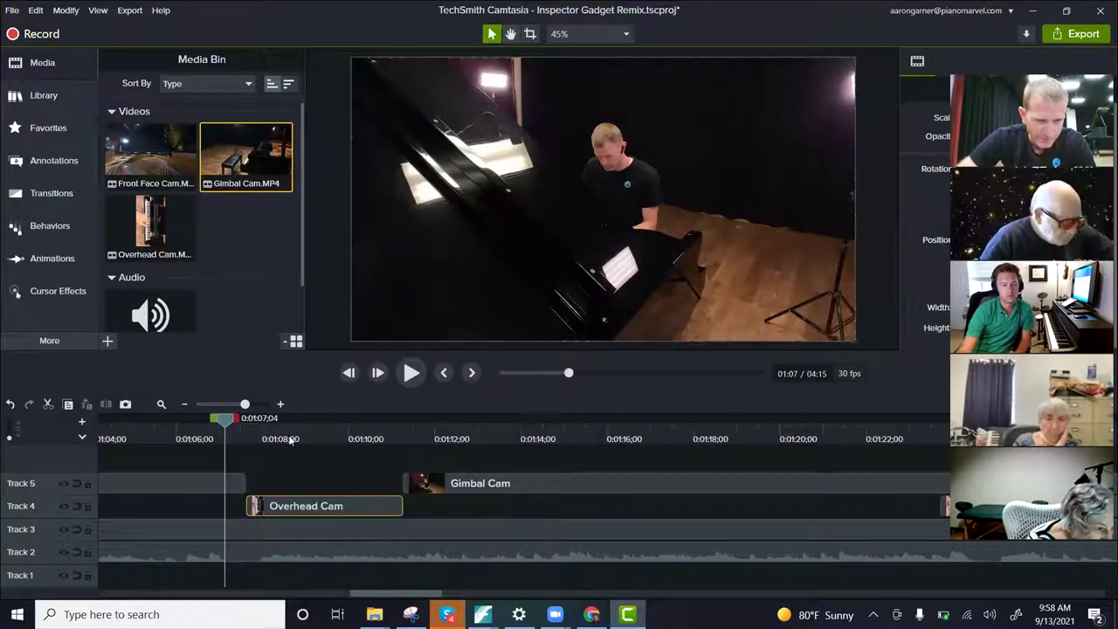
Step: Play through the Gimbal Cam section to 1:24;28 and trim the start of the second Overhead Cam clip to that point
key(space)
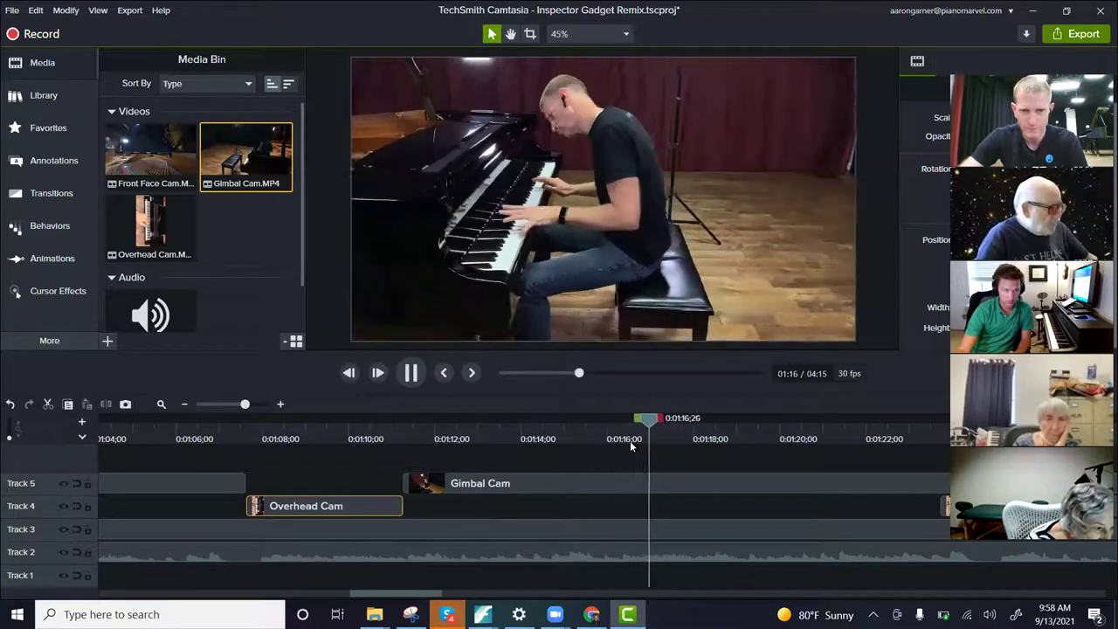
key(space)
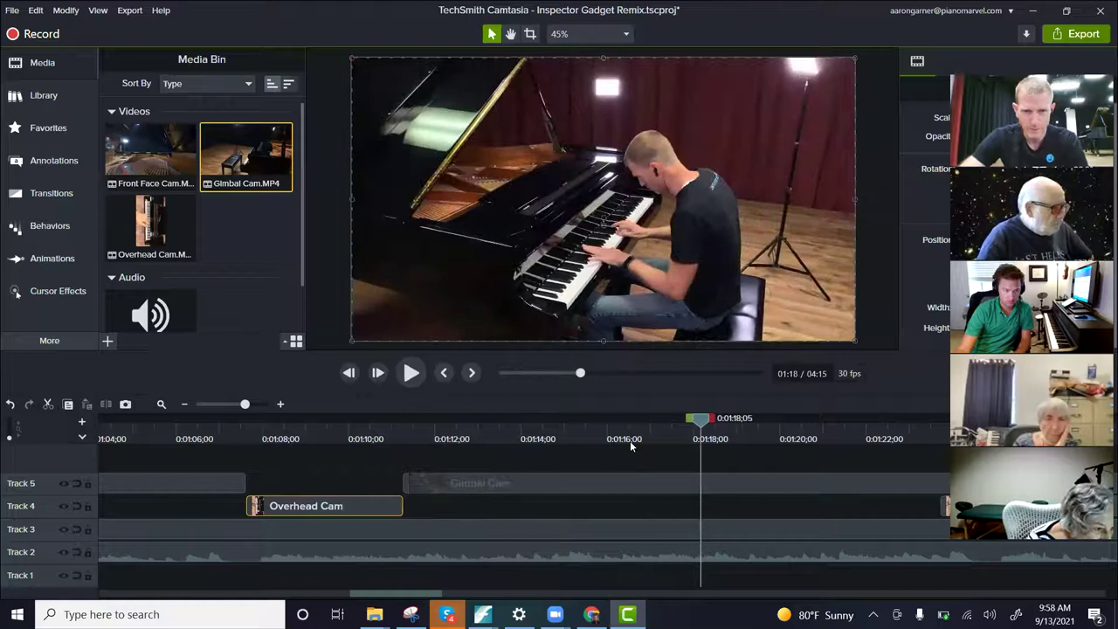
key(space)
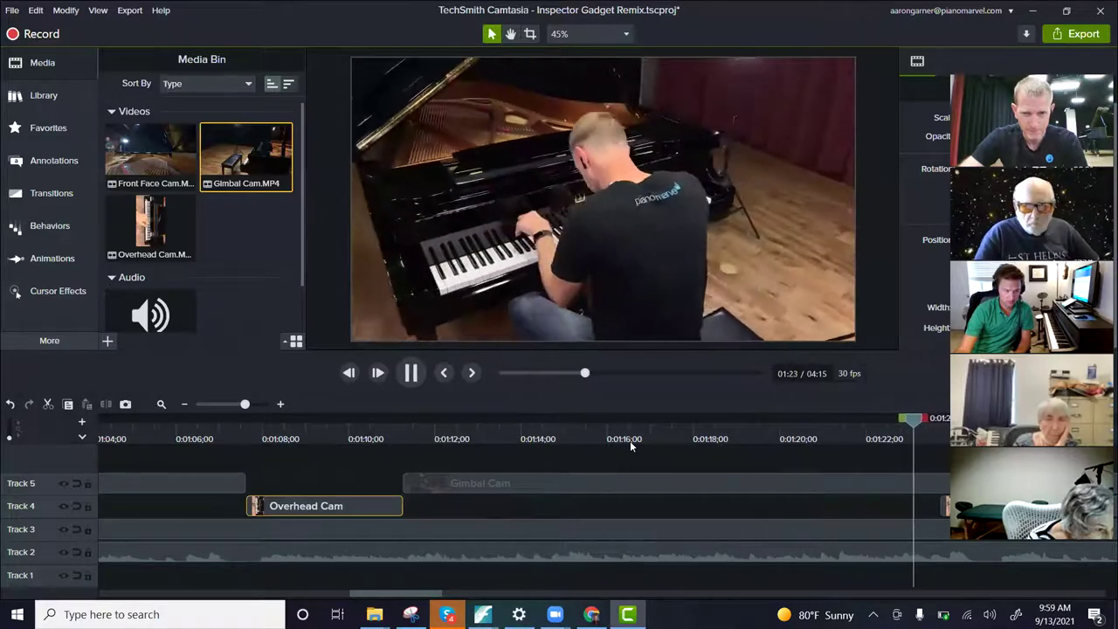
key(space)
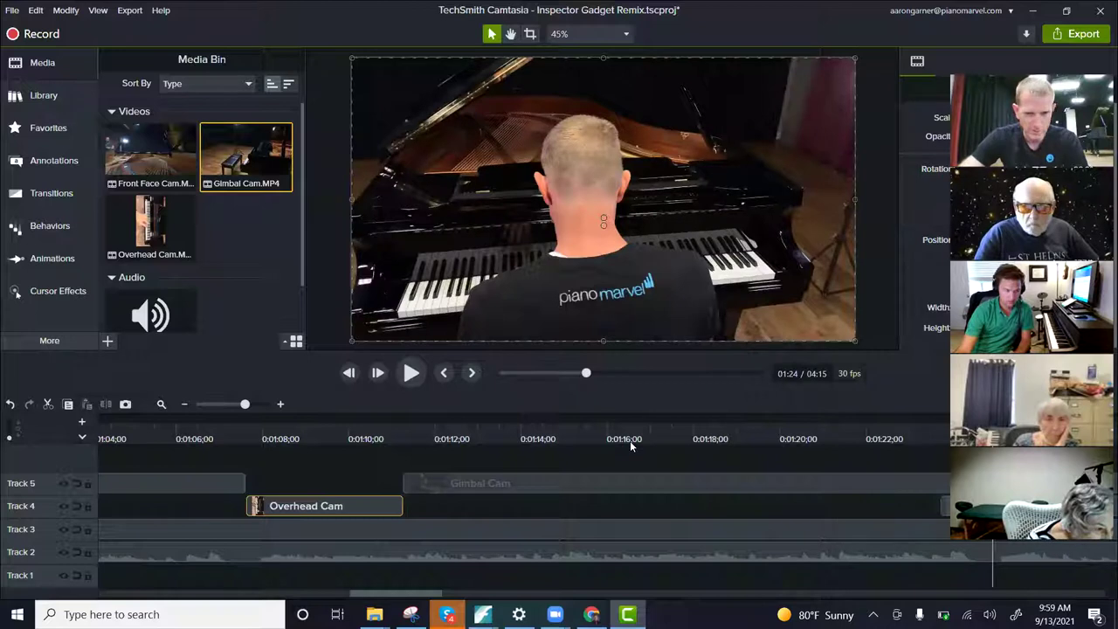
scroll(694, 502, down, 3)
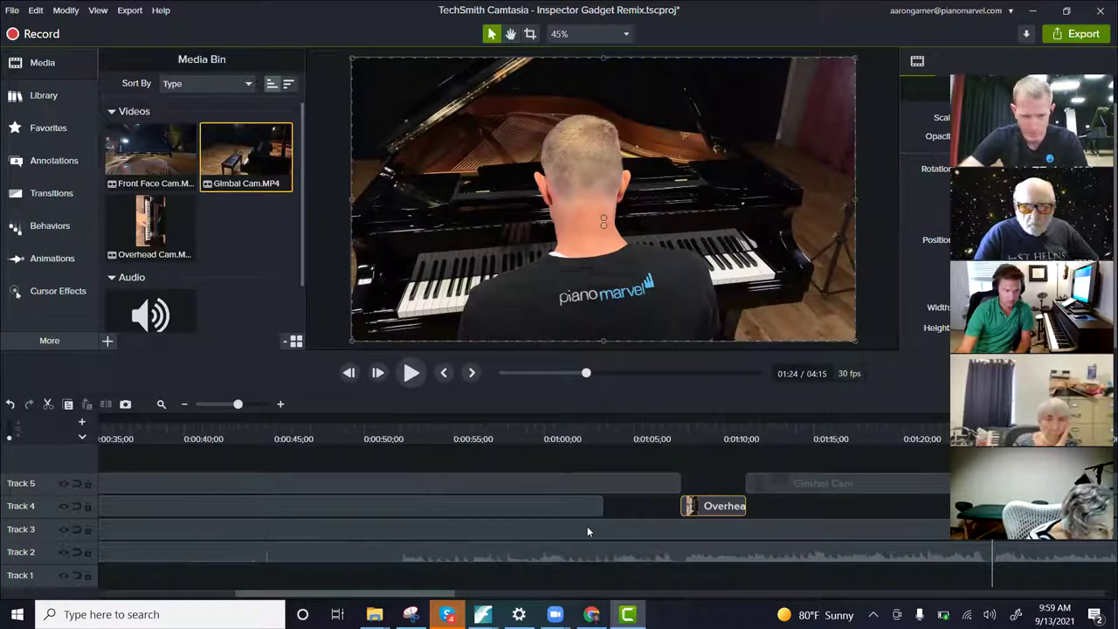
drag(428, 597, 547, 599)
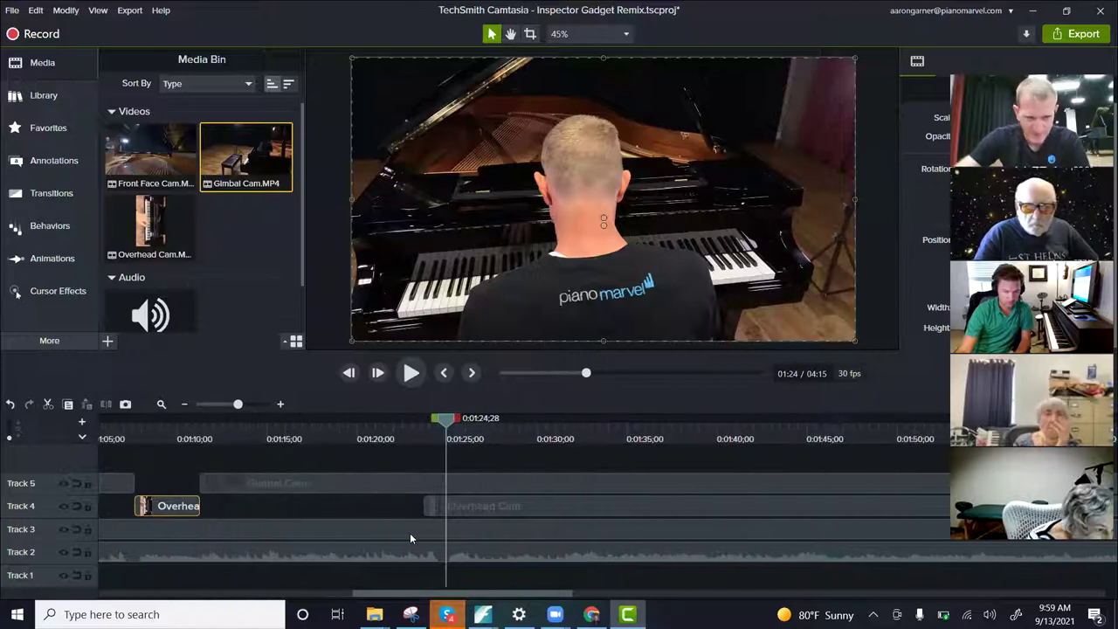
drag(429, 505, 446, 506)
Step: Split the Gimbal Cam clip at 1:24;28, trim the second part's start to about 1:42, and play back the cut to Overhead Cam
click(447, 483)
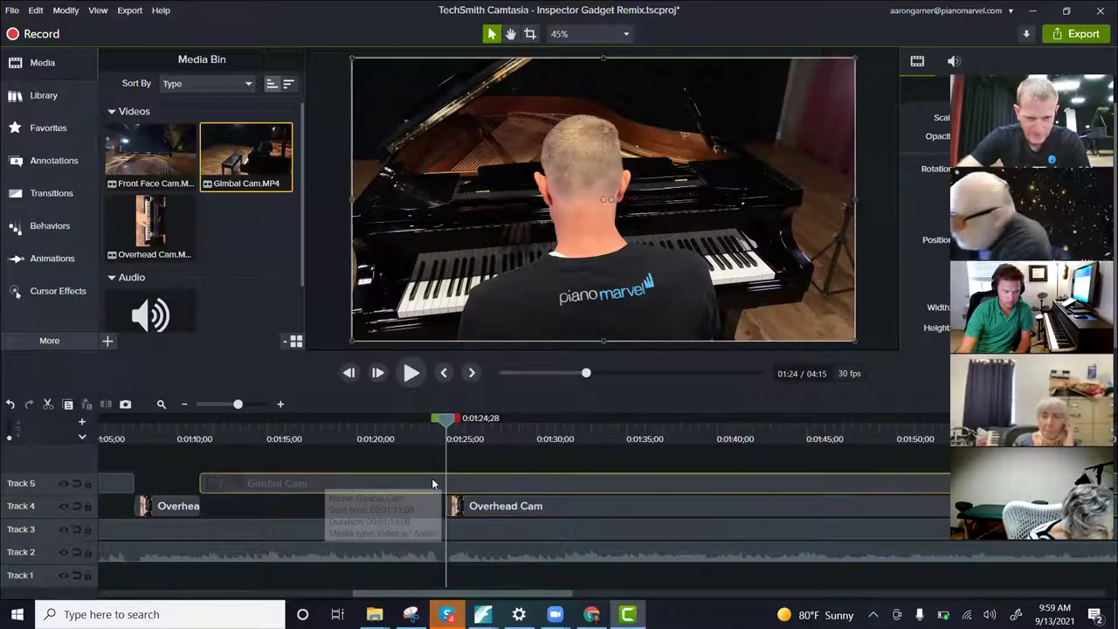
click(106, 404)
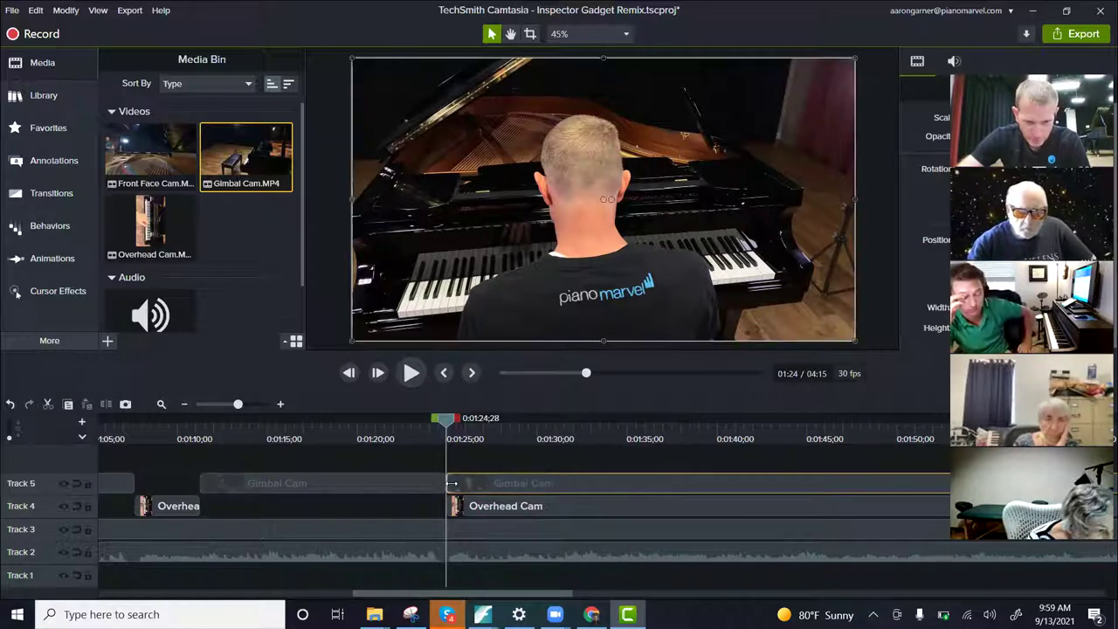
drag(452, 483, 747, 483)
drag(451, 423, 417, 421)
key(space)
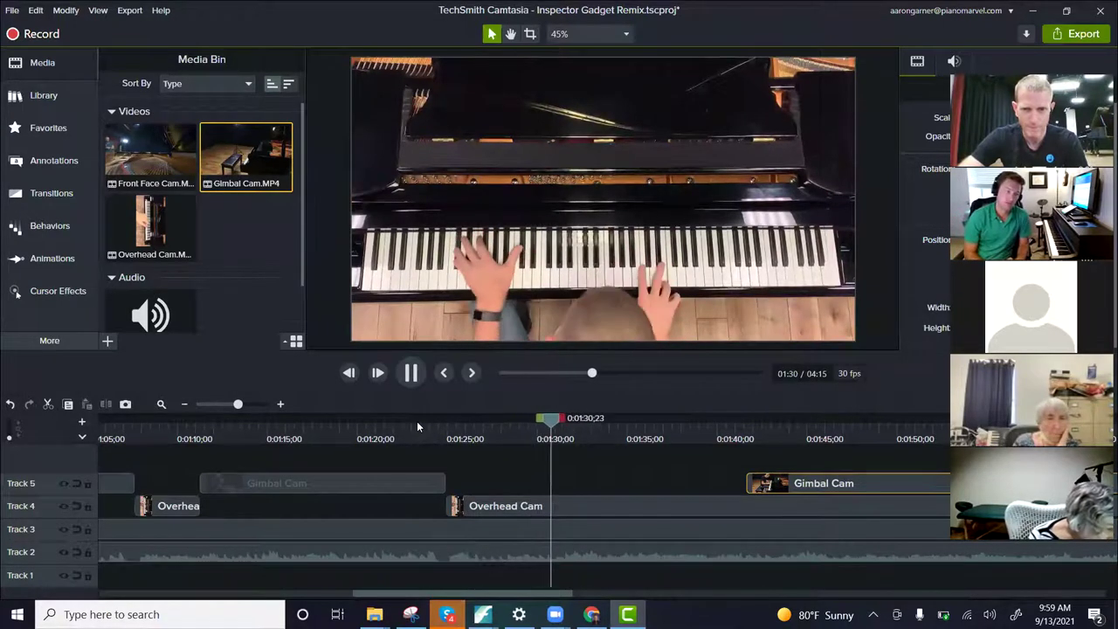
key(space)
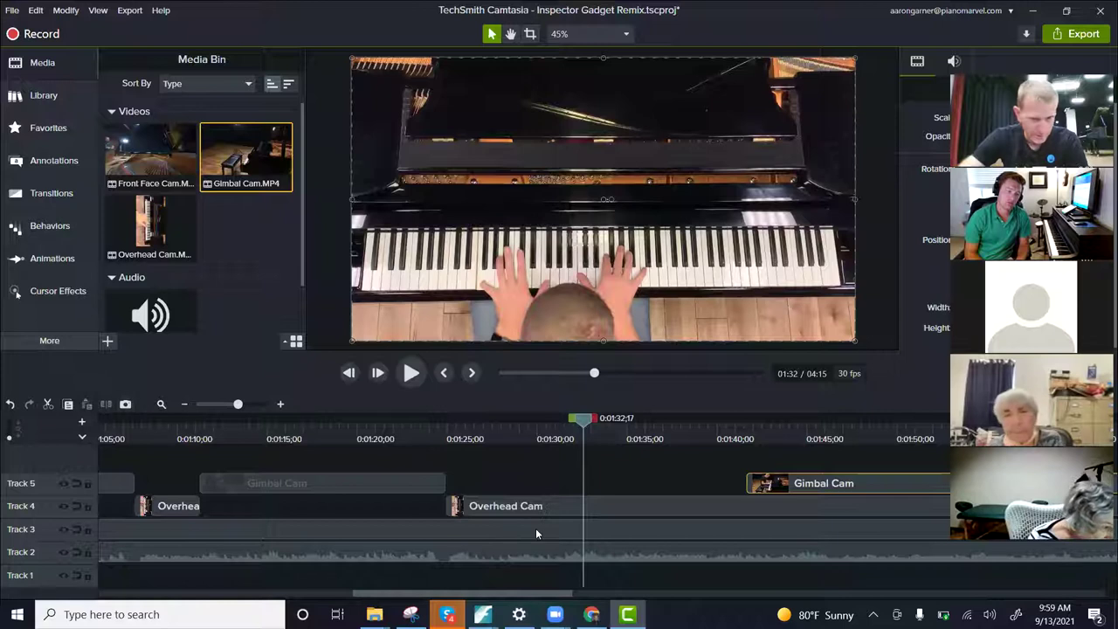
Step: Split the Overhead Cam clip on Track 4 at 1:32;17 and trim the second part's start to about 1:42, level with the Gimbal Cam clip
click(548, 504)
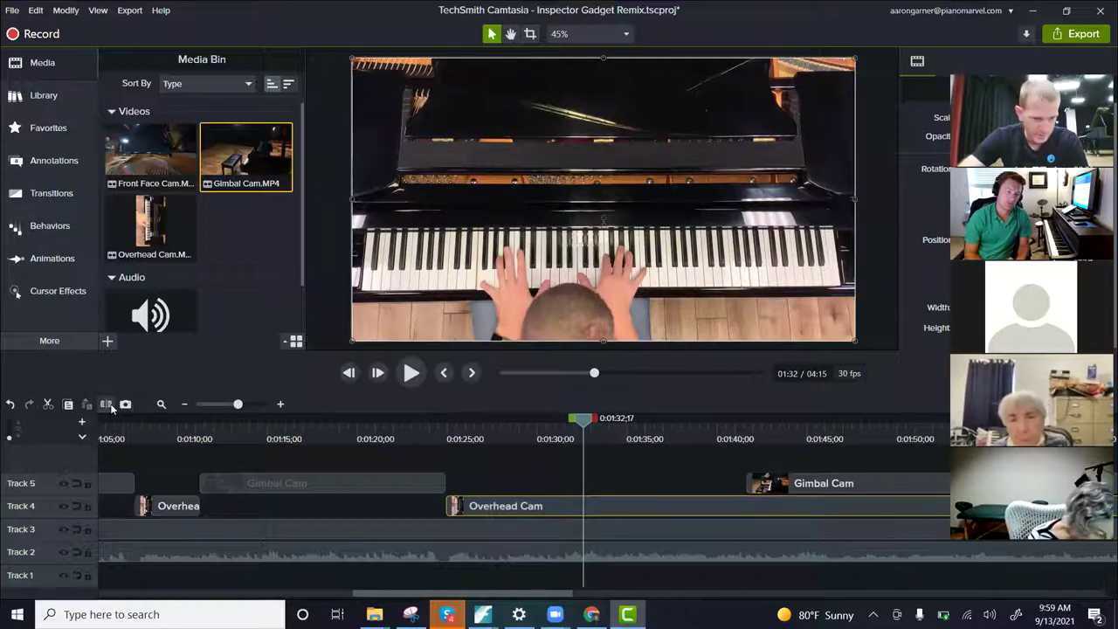
click(106, 404)
drag(585, 504, 763, 493)
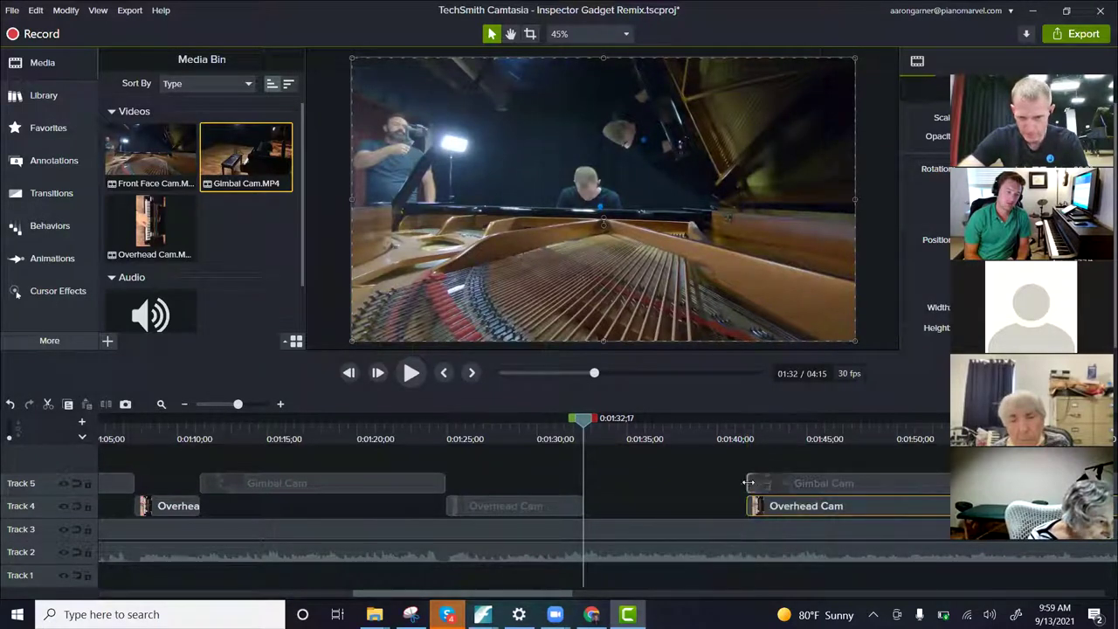
Step: Play back the cut from Overhead Cam to Front Face Cam and return the playhead to 1:31;08
click(571, 426)
key(space)
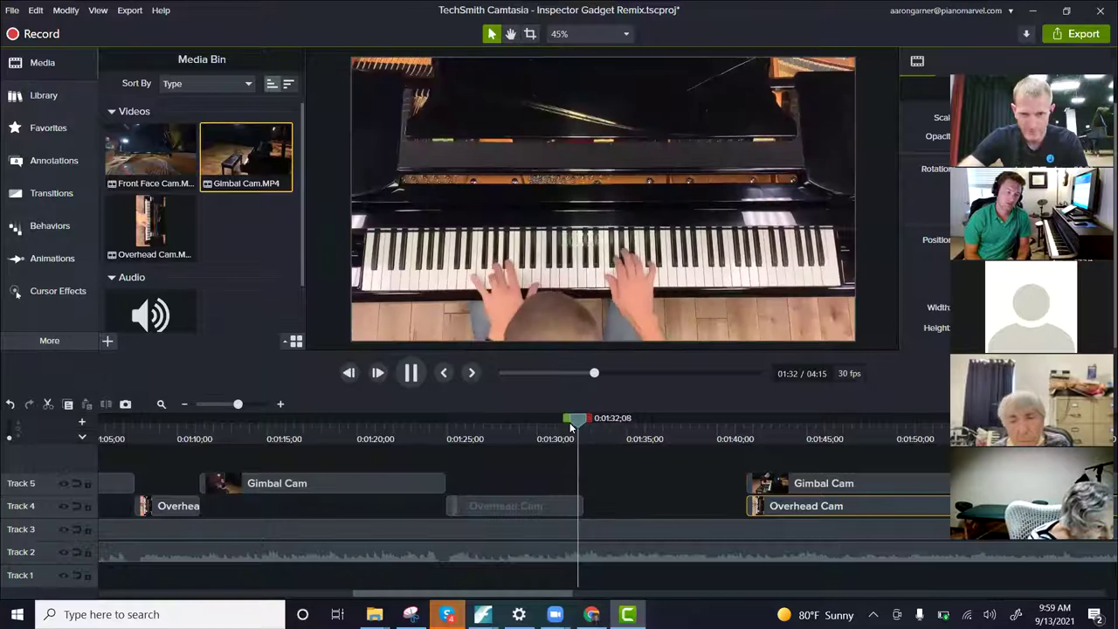
key(space)
drag(614, 425, 559, 435)
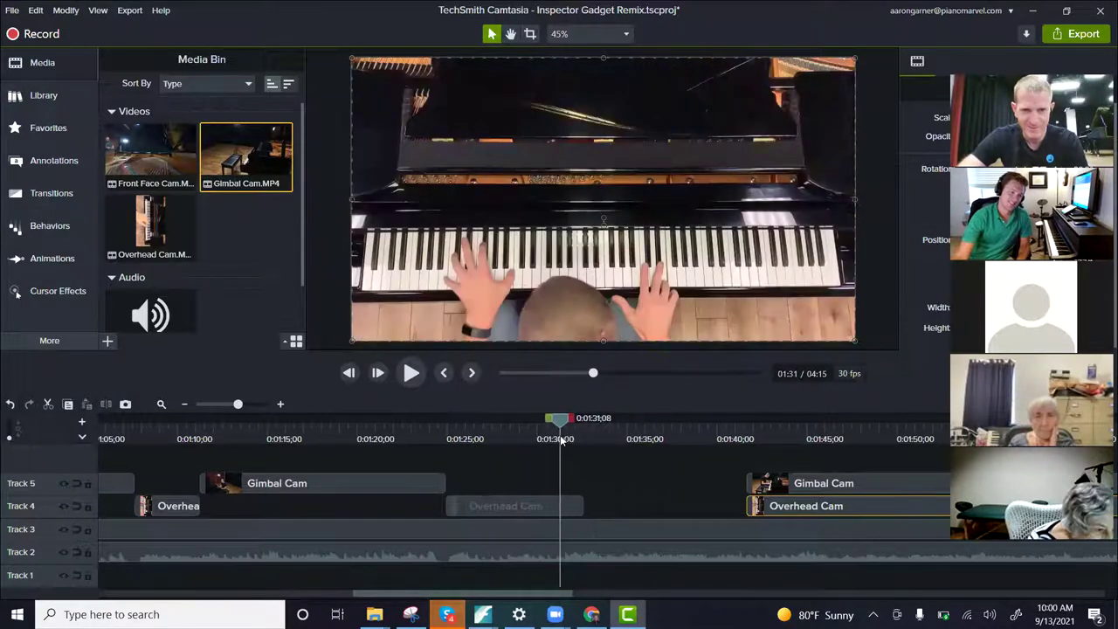
Step: Try extending the Gimbal Cam clip's start back to the end of the Overhead Cam clip, and trim it back to about 1:44
drag(747, 484, 581, 482)
drag(558, 424, 542, 447)
drag(602, 485, 785, 483)
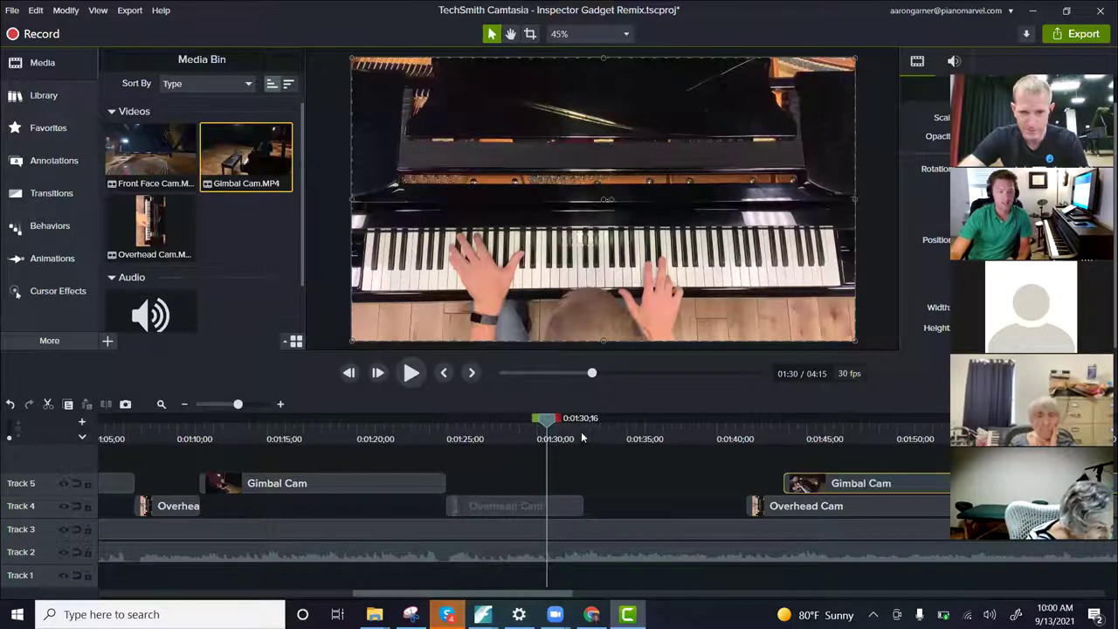
Step: Scrub through the Front Face Cam section and replay the transition out of Overhead Cam up to 1:33;20
drag(543, 419, 732, 447)
click(573, 450)
mouse_move(574, 450)
mouse_down()
mouse_move(710, 466)
mouse_move(566, 465)
mouse_up()
key(space)
key(space)
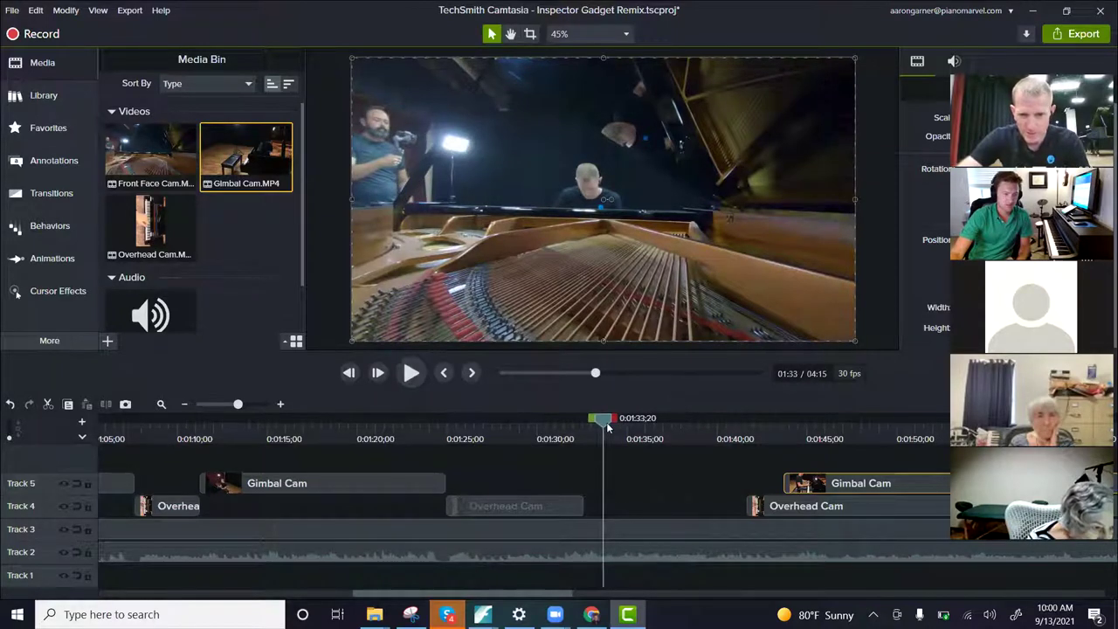
Step: Split the Front Face Cam clip on Track 3 at 1:32;18 and again at 1:48;17
drag(605, 426, 585, 431)
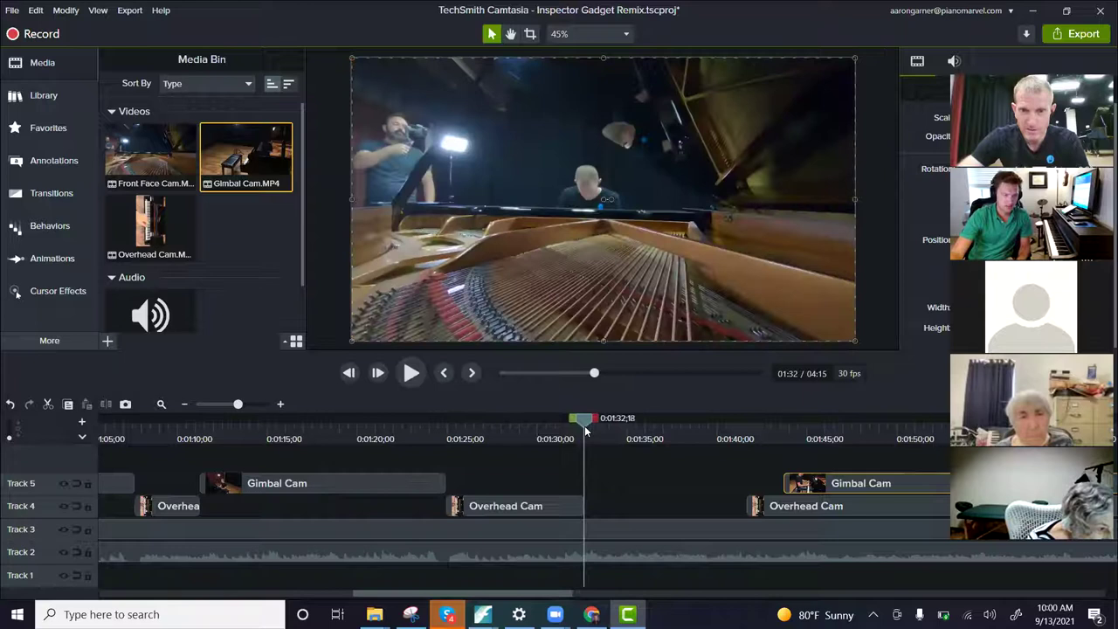
click(608, 536)
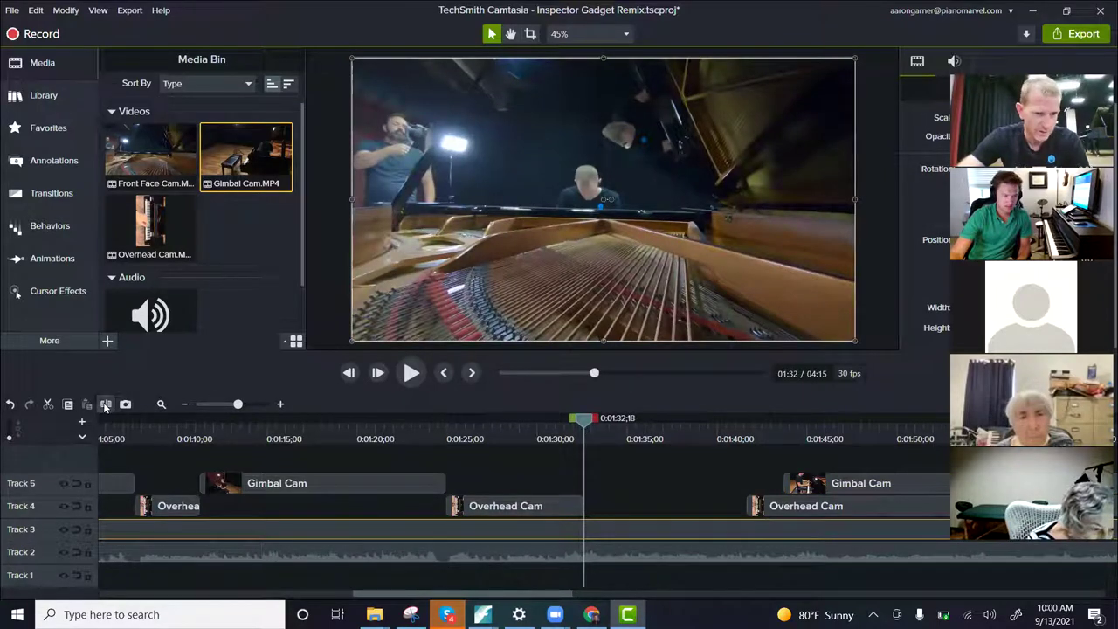
click(105, 405)
click(612, 529)
drag(588, 425, 870, 446)
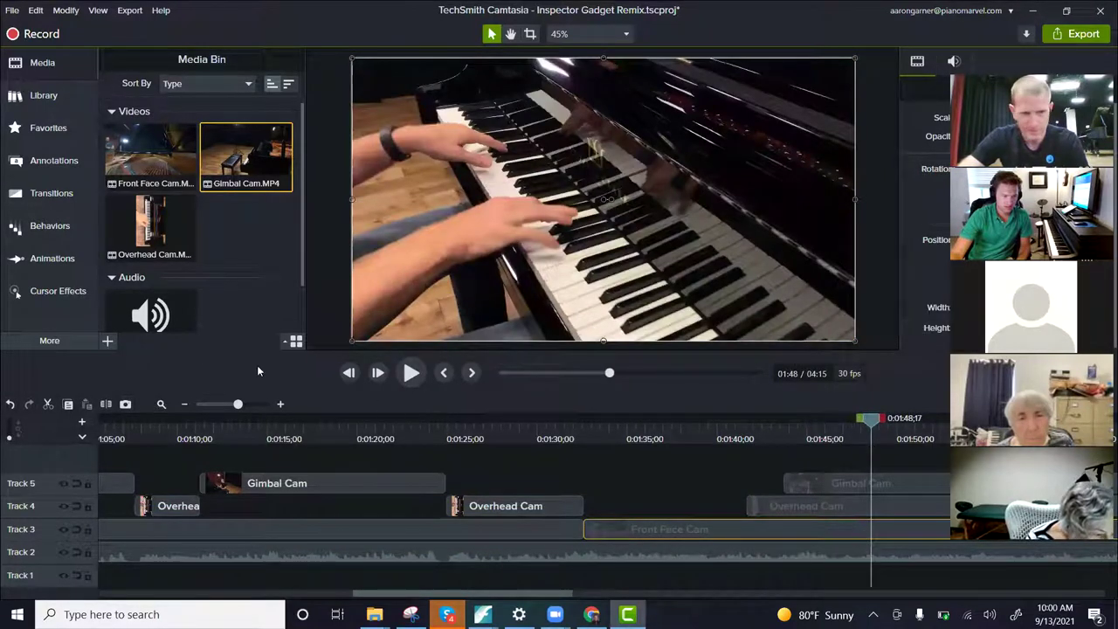
click(112, 406)
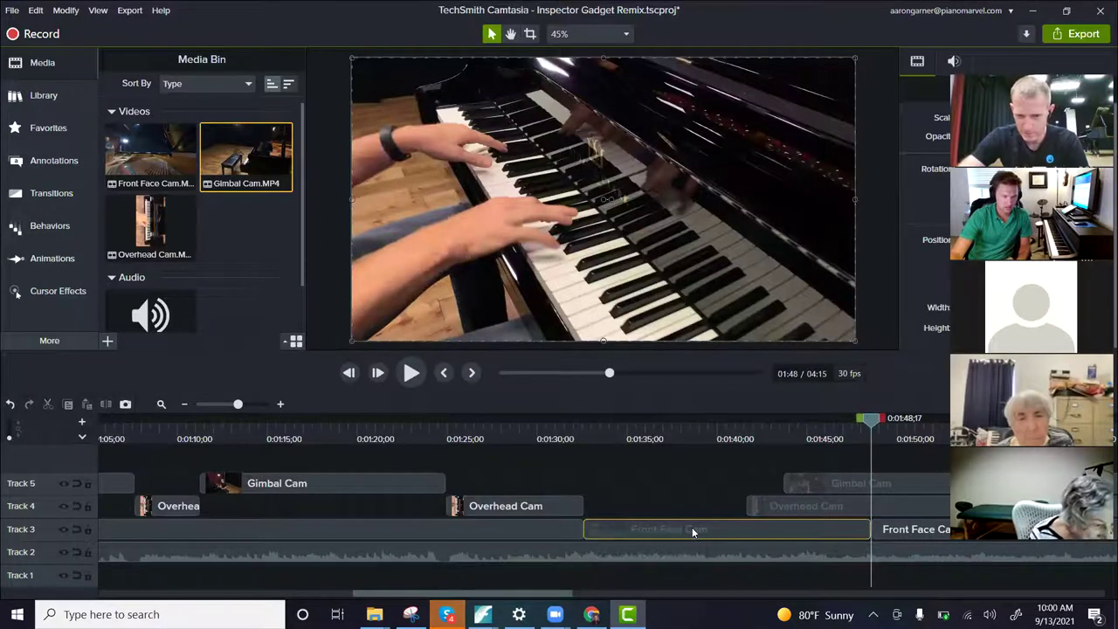
Step: Try cropping the top and left side of the middle Front Face Cam clip at 1:37;09, and undo the crops
drag(871, 423, 667, 426)
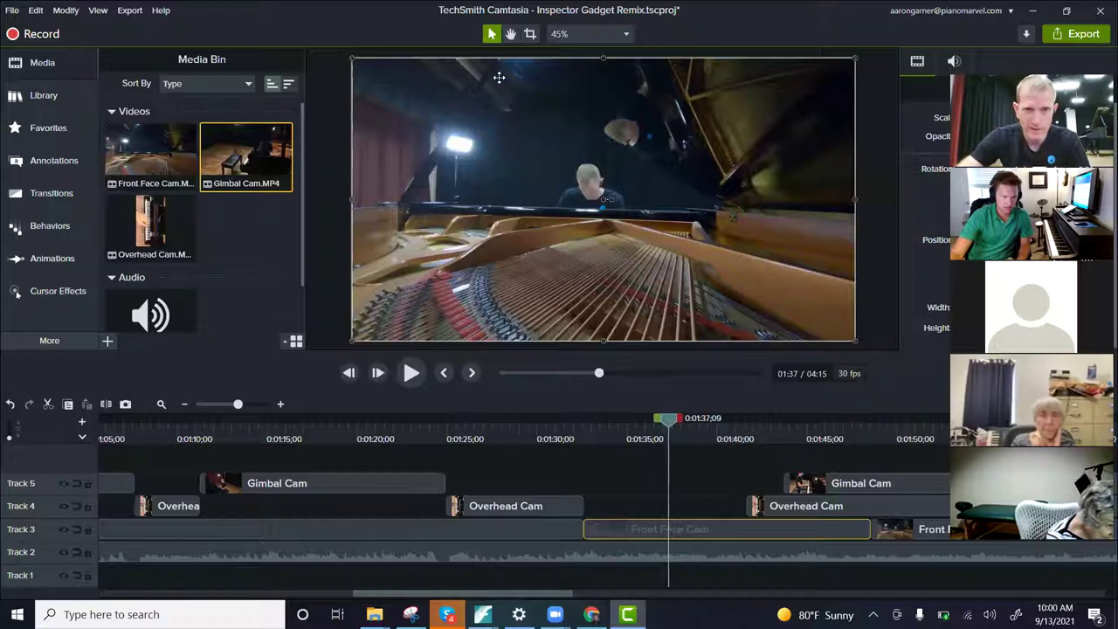
key(alt)
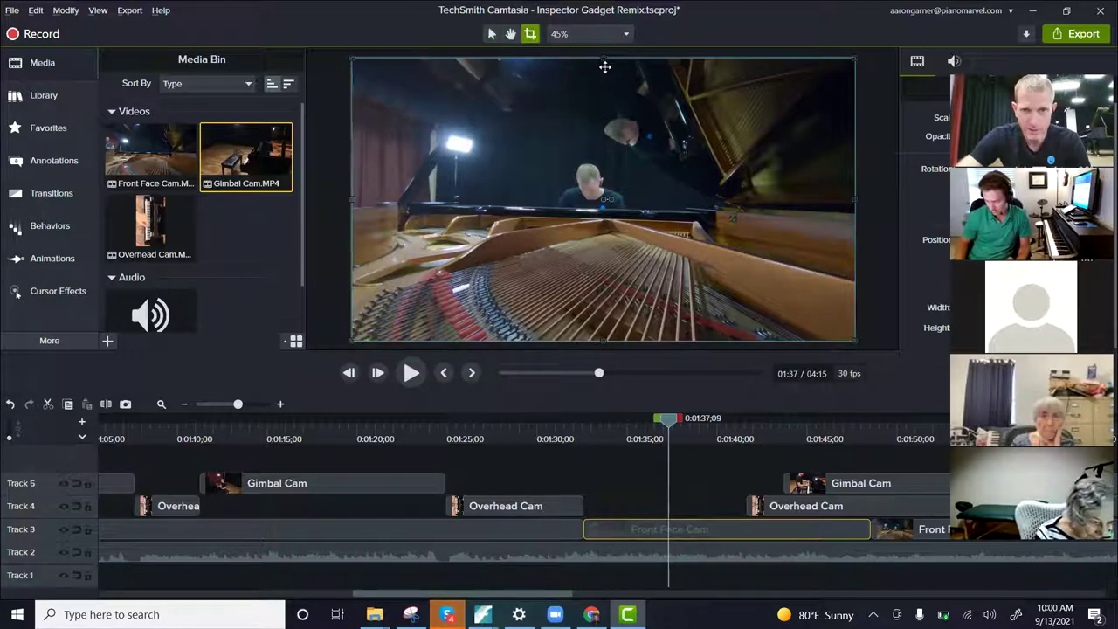
drag(602, 57, 603, 100)
drag(352, 220, 467, 229)
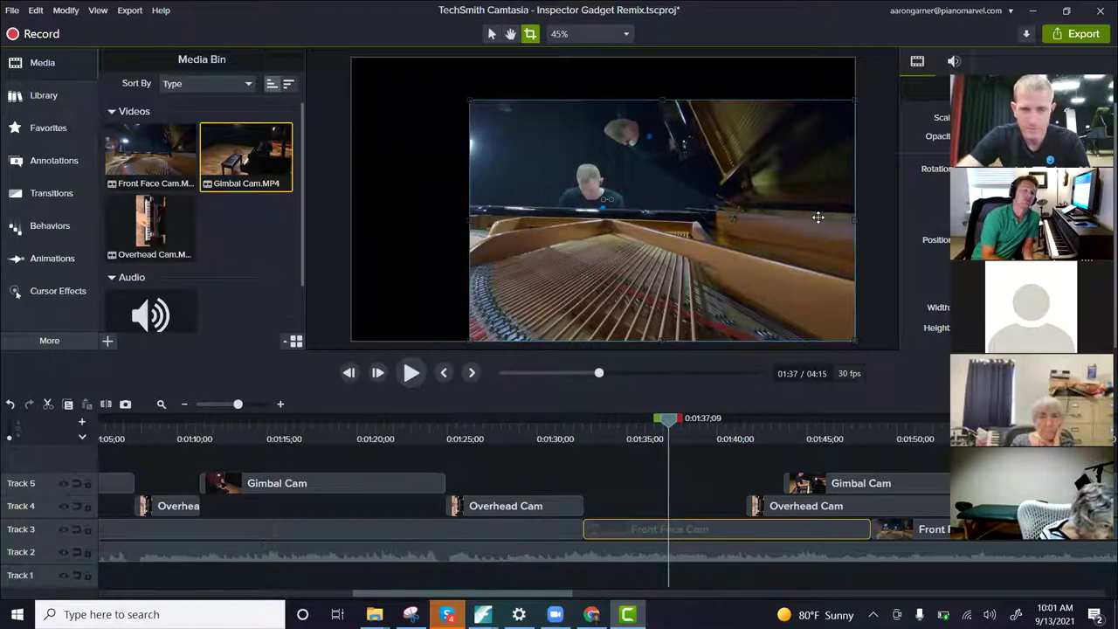
key(ctrl+z)
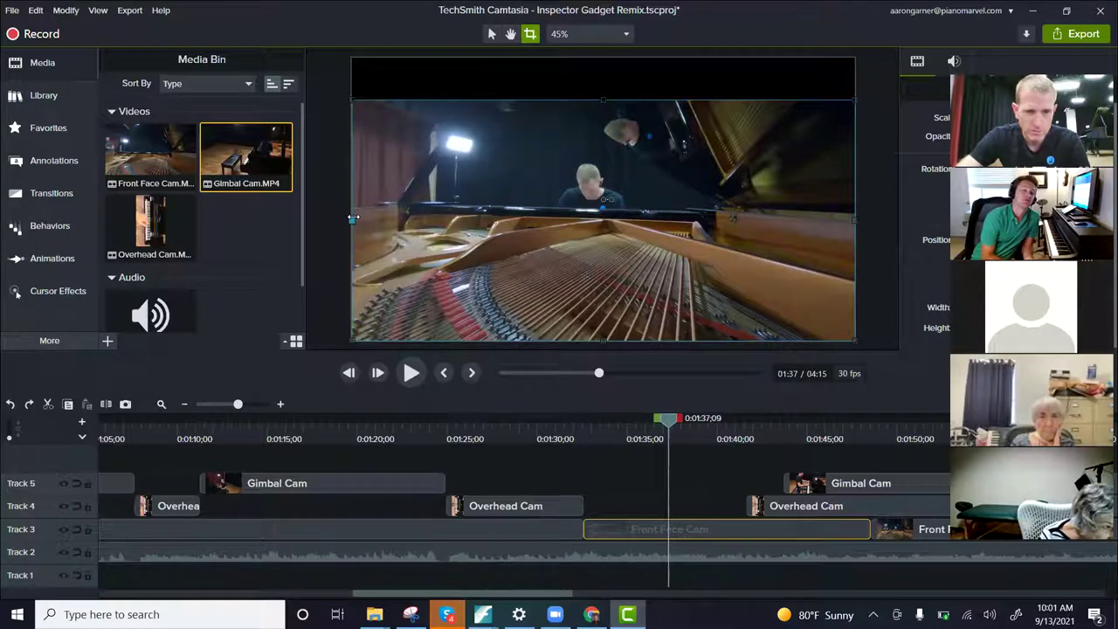
key(ctrl+z)
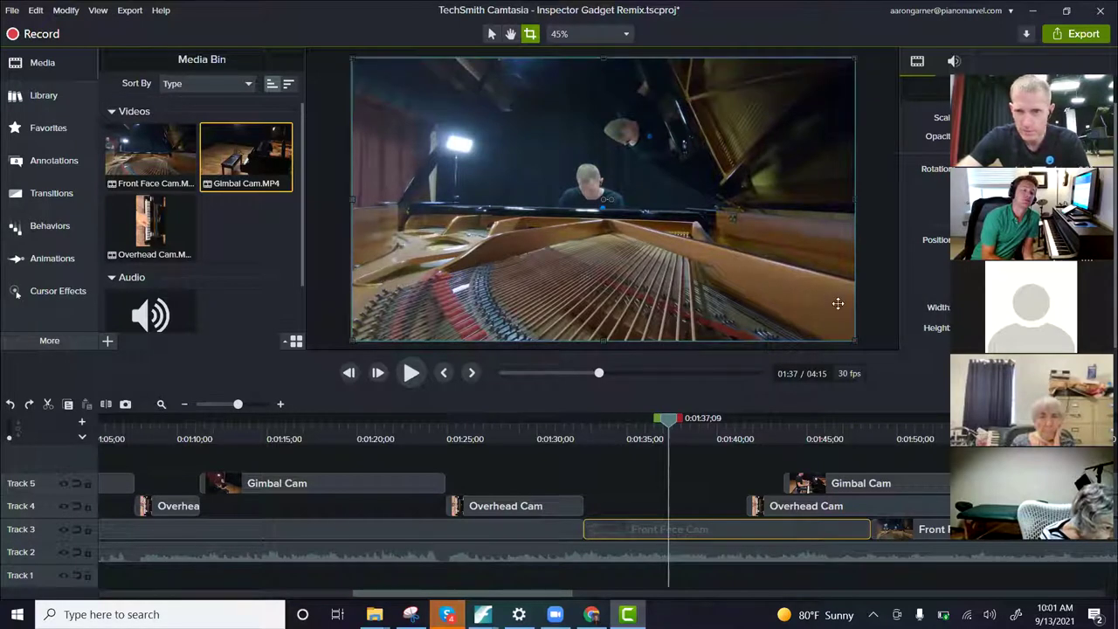
key(ctrl+z)
key(ctrl+z)
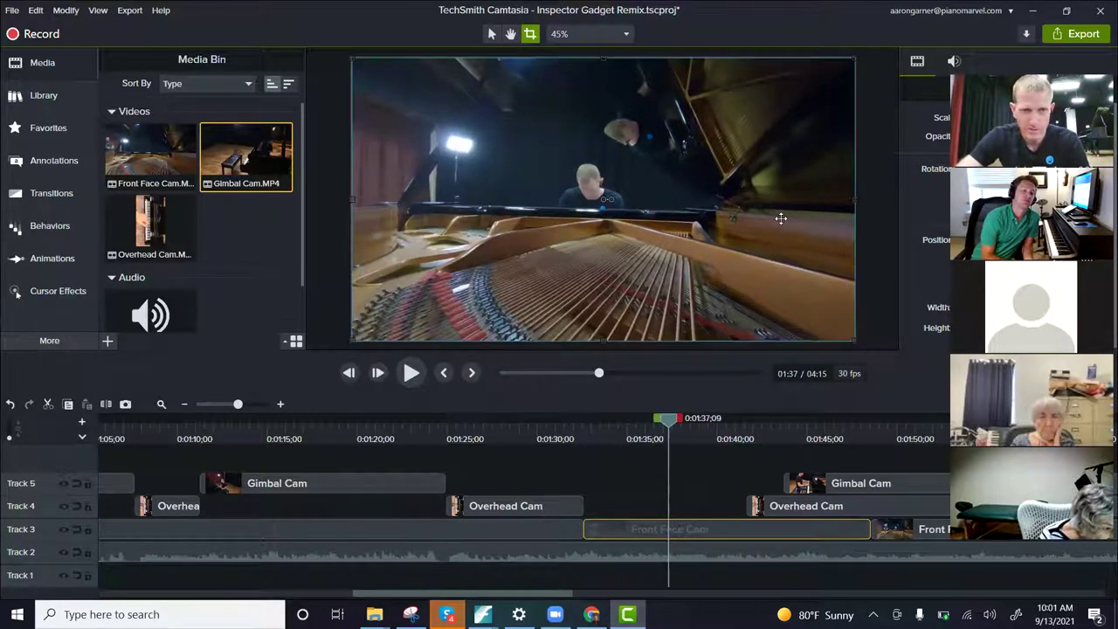
Step: Scale up the middle Front Face Cam clip from its upper-right and lower-left corners so it extends past the canvas
click(884, 256)
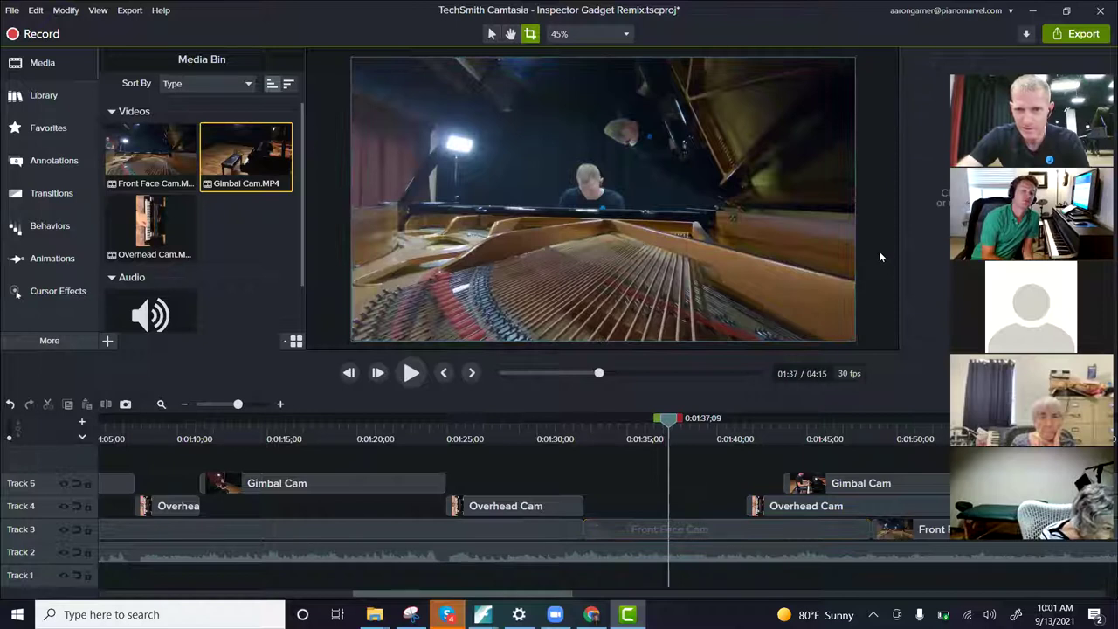
click(626, 33)
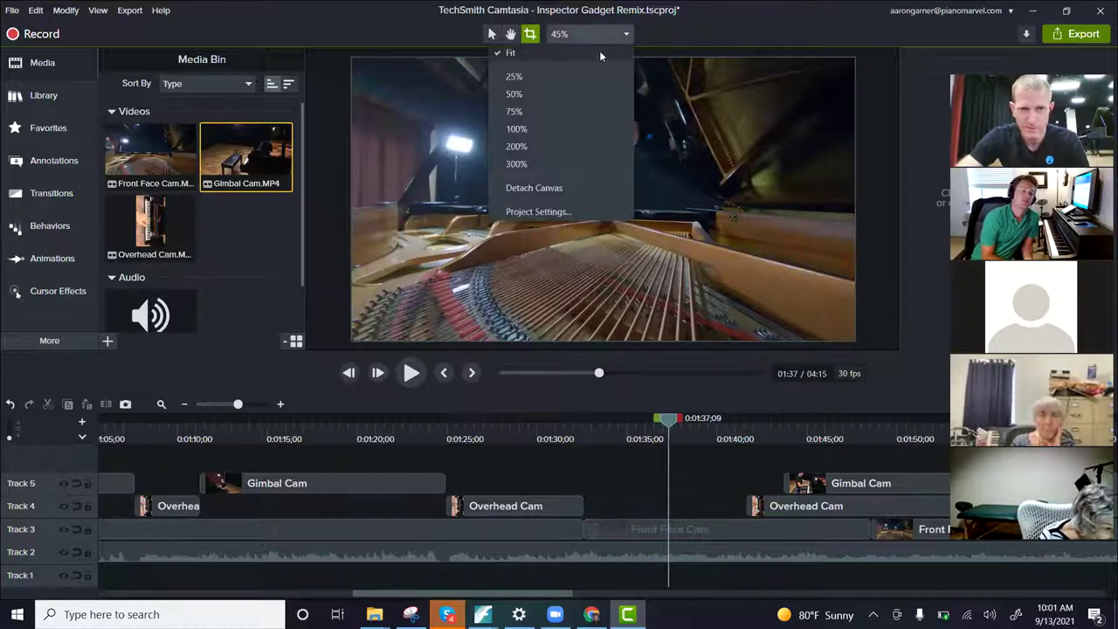
click(545, 79)
click(651, 152)
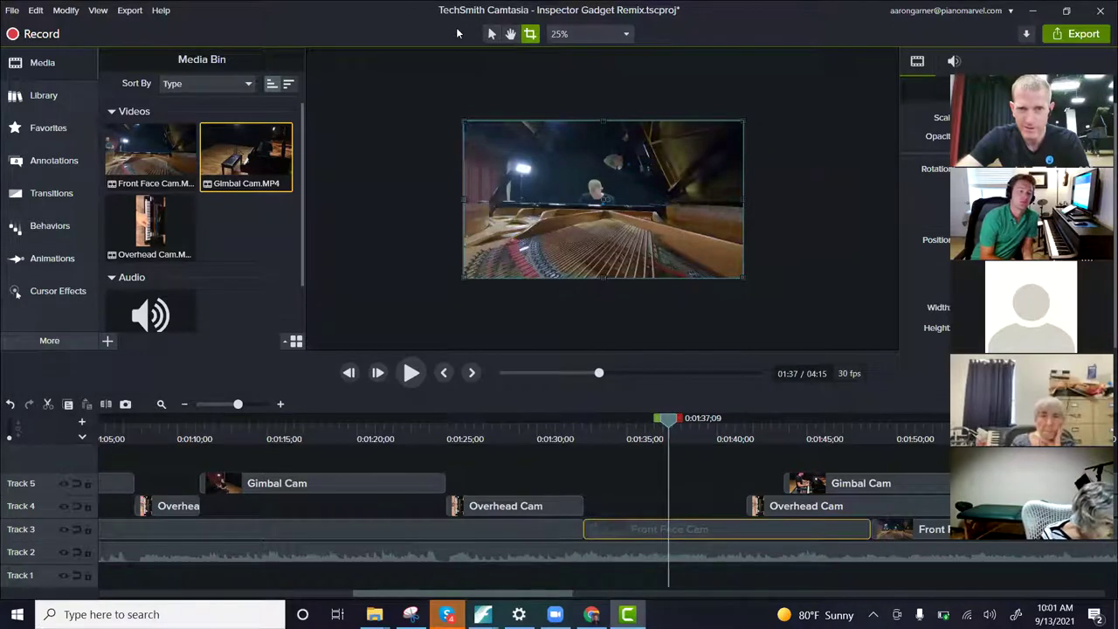
key(Escape)
drag(743, 120, 804, 86)
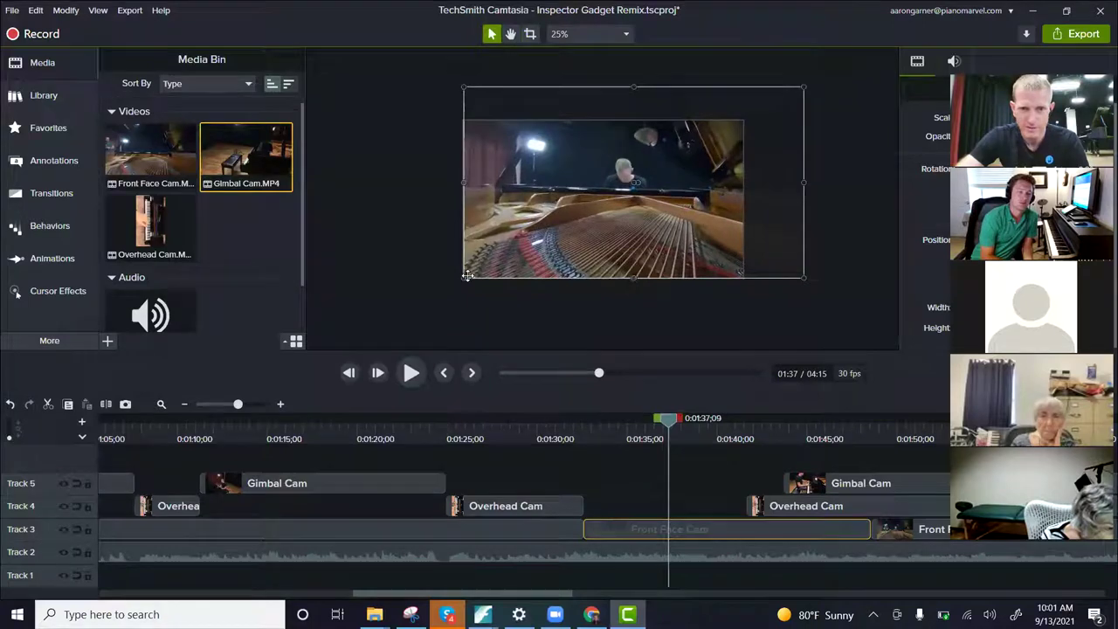
drag(462, 280, 424, 300)
Step: At 1:32;19, shift the enlarged Front Face Cam clip up and to the left so the cameraman is out of frame
drag(671, 425, 585, 439)
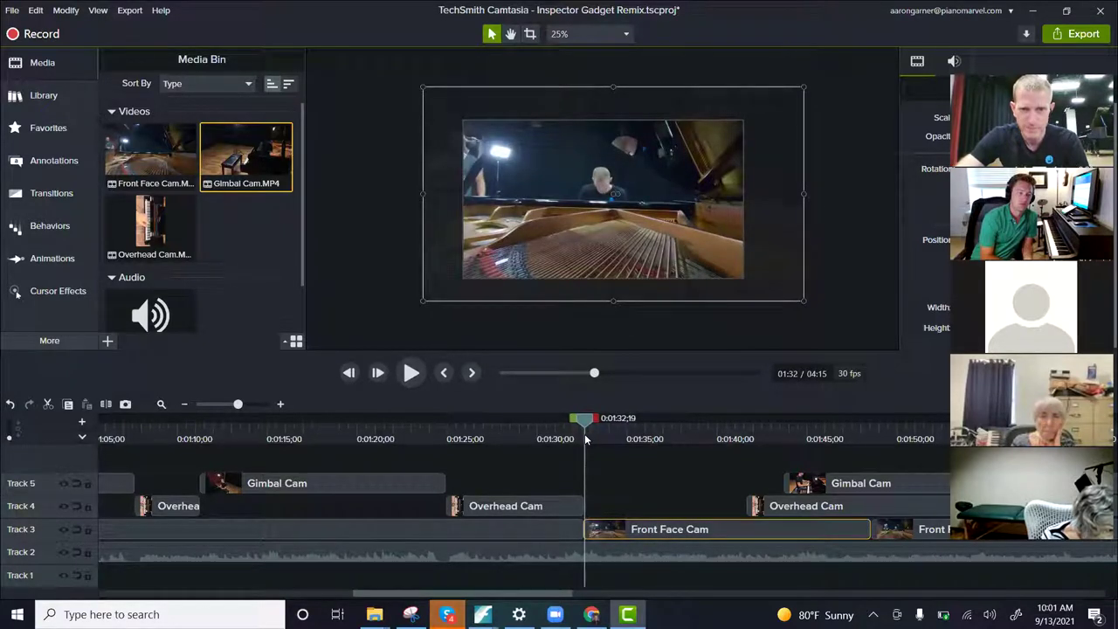
drag(631, 266, 628, 224)
click(846, 212)
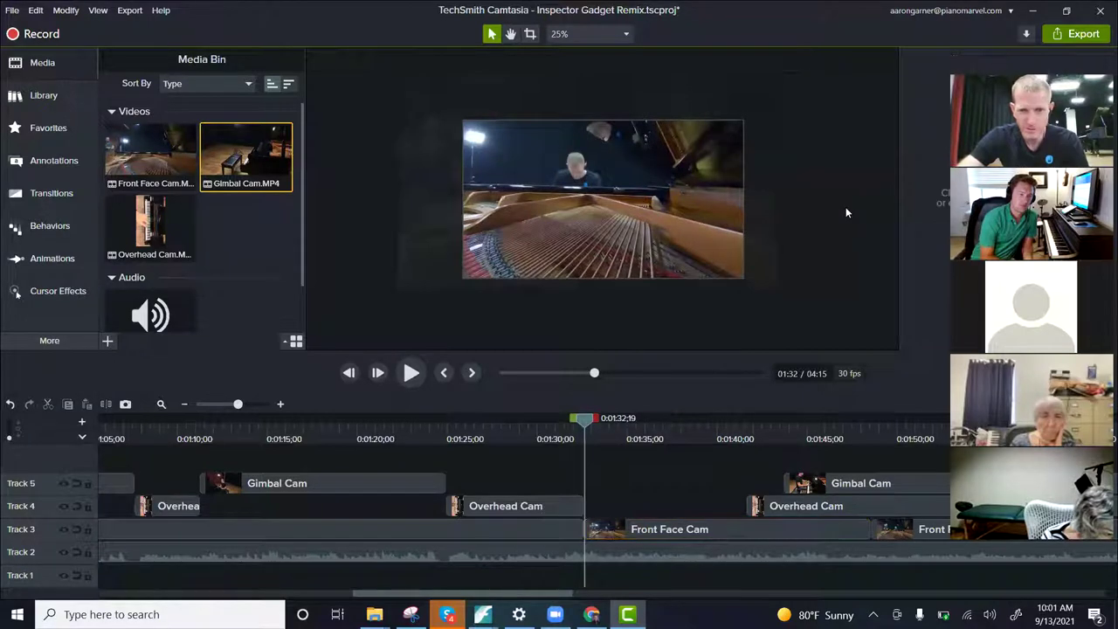
Step: Play back the cut from Overhead Cam to the enlarged Front Face Cam clip twice
drag(587, 422, 545, 427)
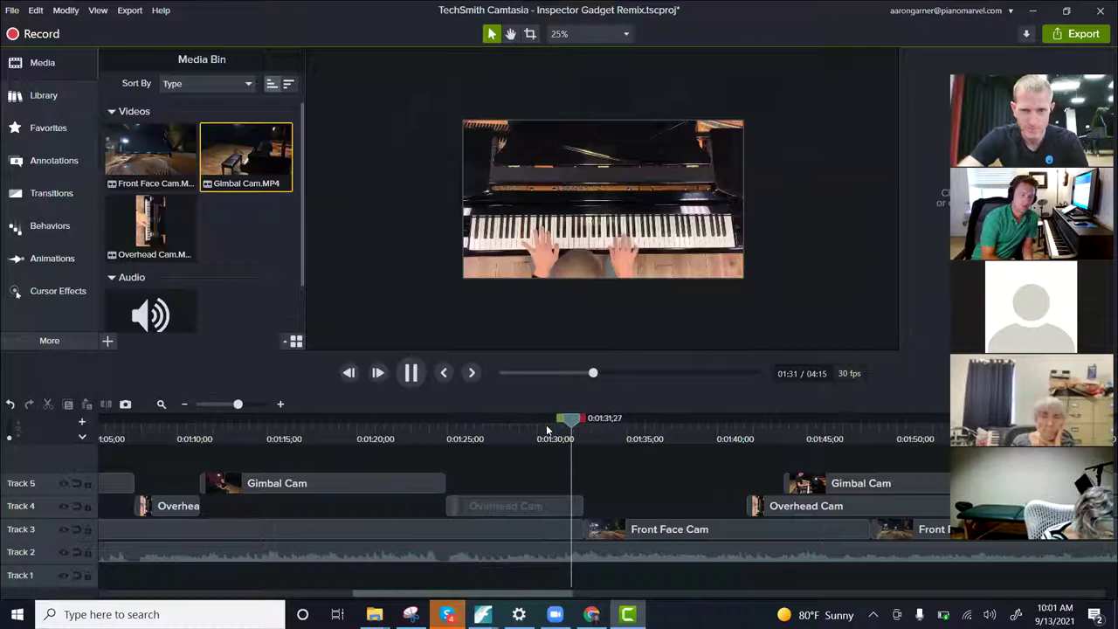
key(space)
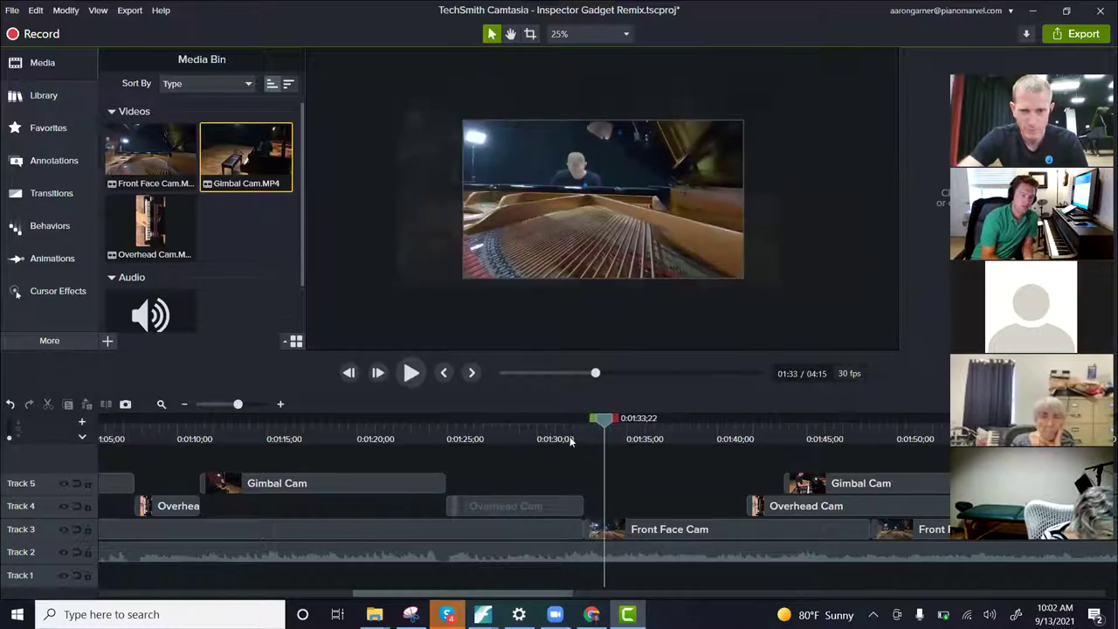
drag(603, 423, 558, 426)
key(space)
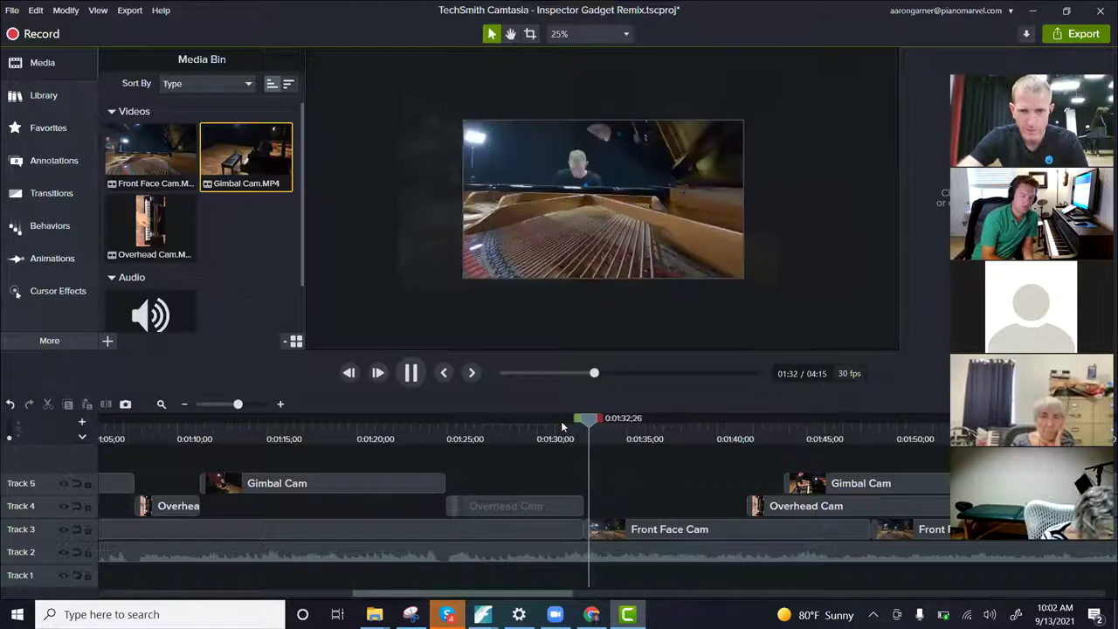
key(space)
Step: Trim the end of the first Front Face Cam clip slightly earlier and extend the middle clip's start to meet the Overhead Cam clip's end
click(569, 534)
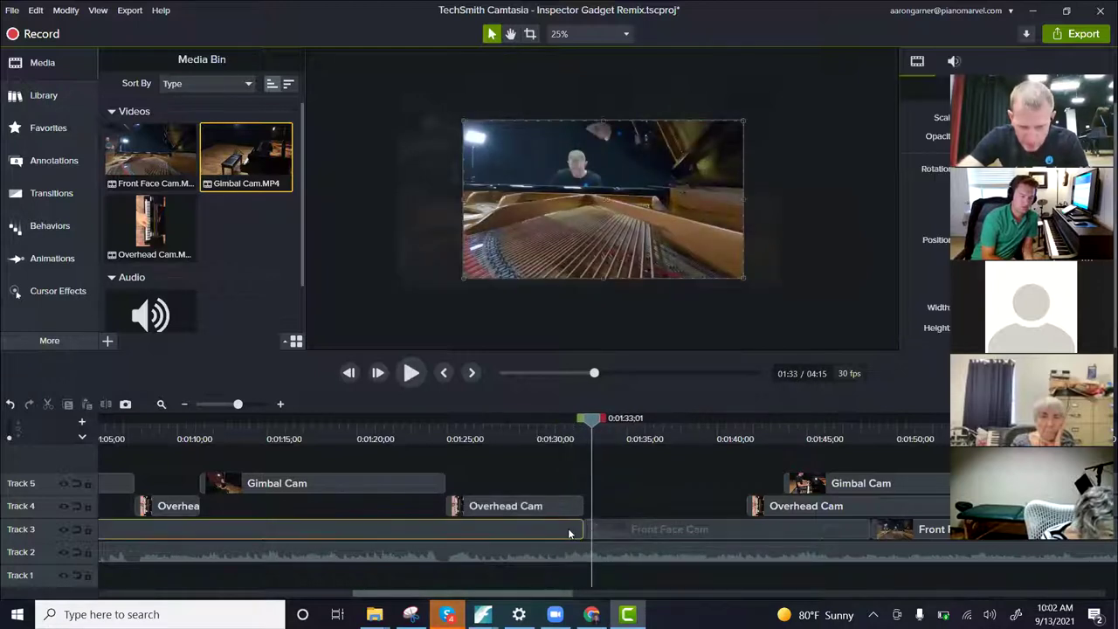
mouse_move(582, 529)
mouse_down()
mouse_move(595, 531)
mouse_move(582, 529)
mouse_up()
click(585, 530)
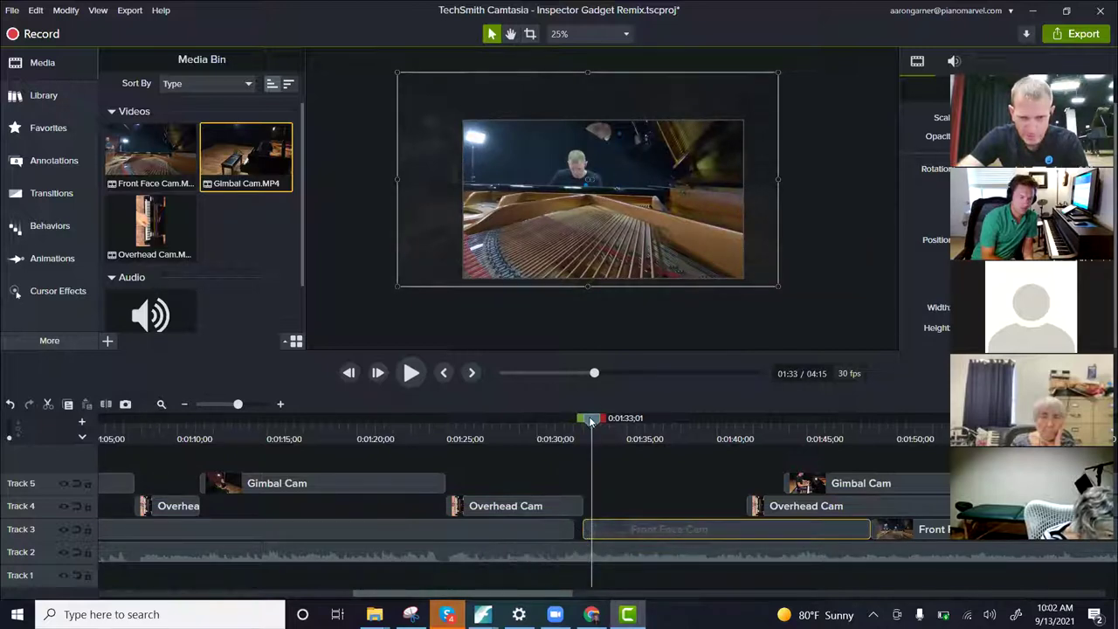
Step: Play the adjusted cut through to 1:36;07 and check the Front Face Cam framing at 1:32;23
drag(590, 421, 559, 421)
key(space)
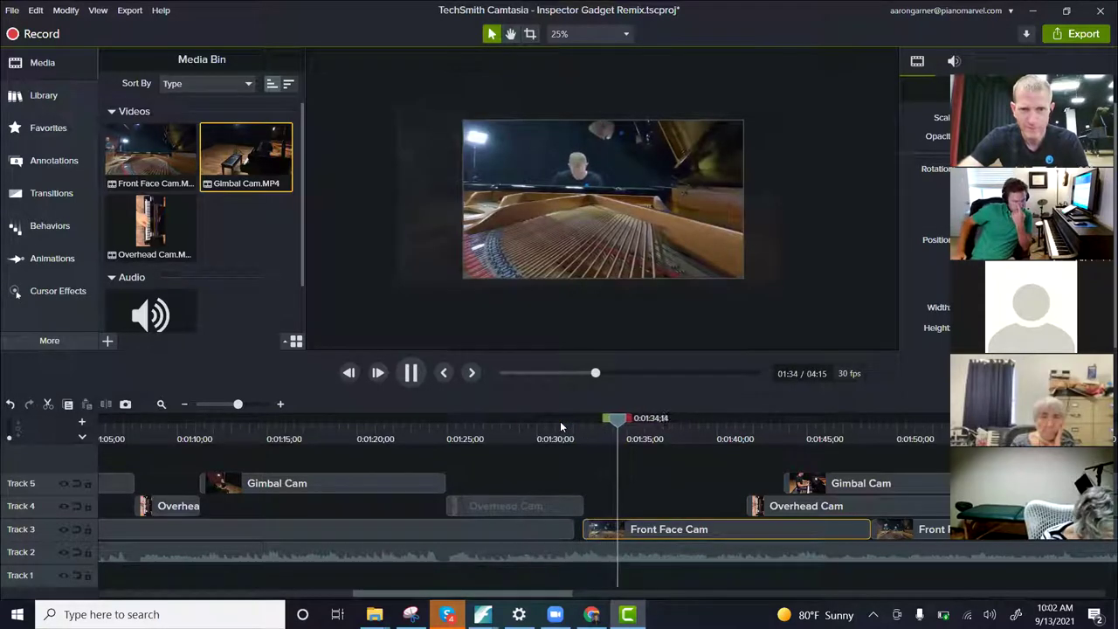
key(space)
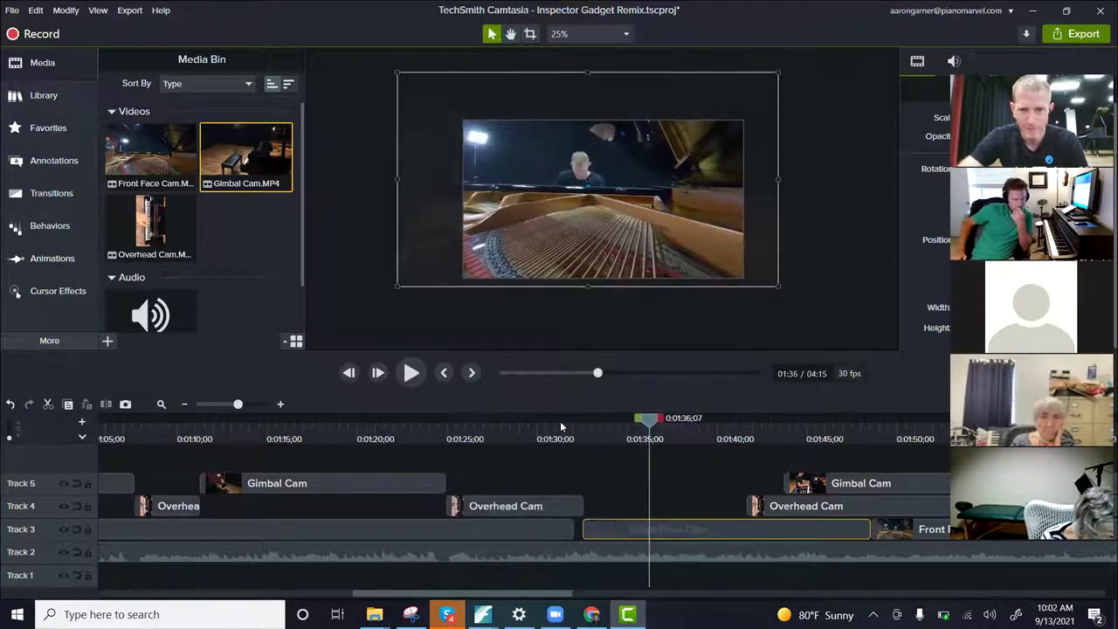
drag(647, 421, 641, 424)
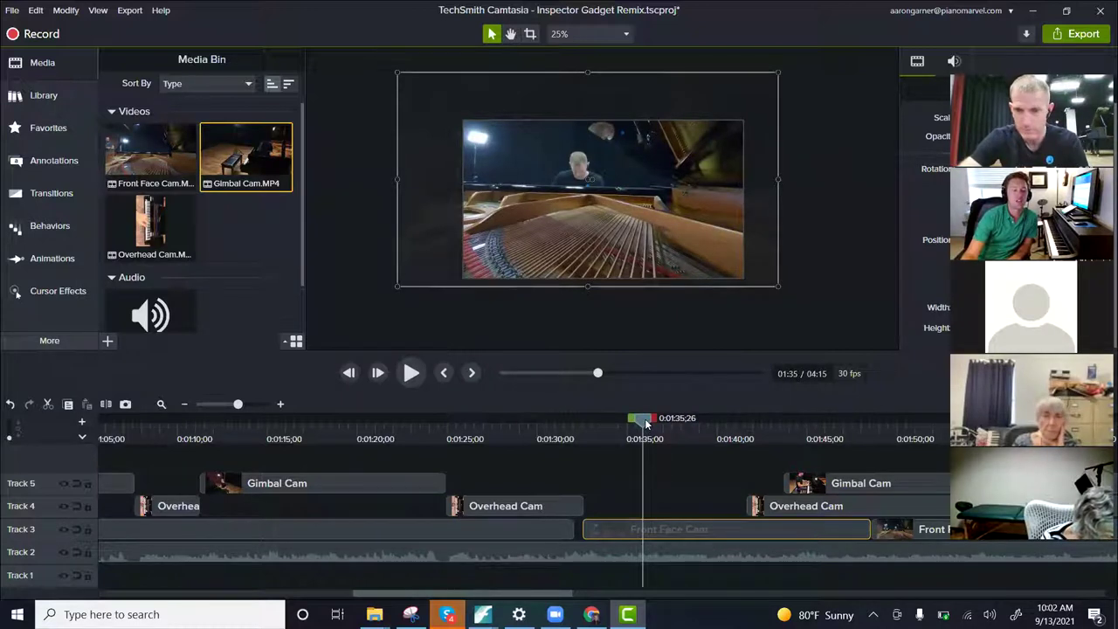
drag(646, 423, 586, 429)
drag(587, 430, 590, 430)
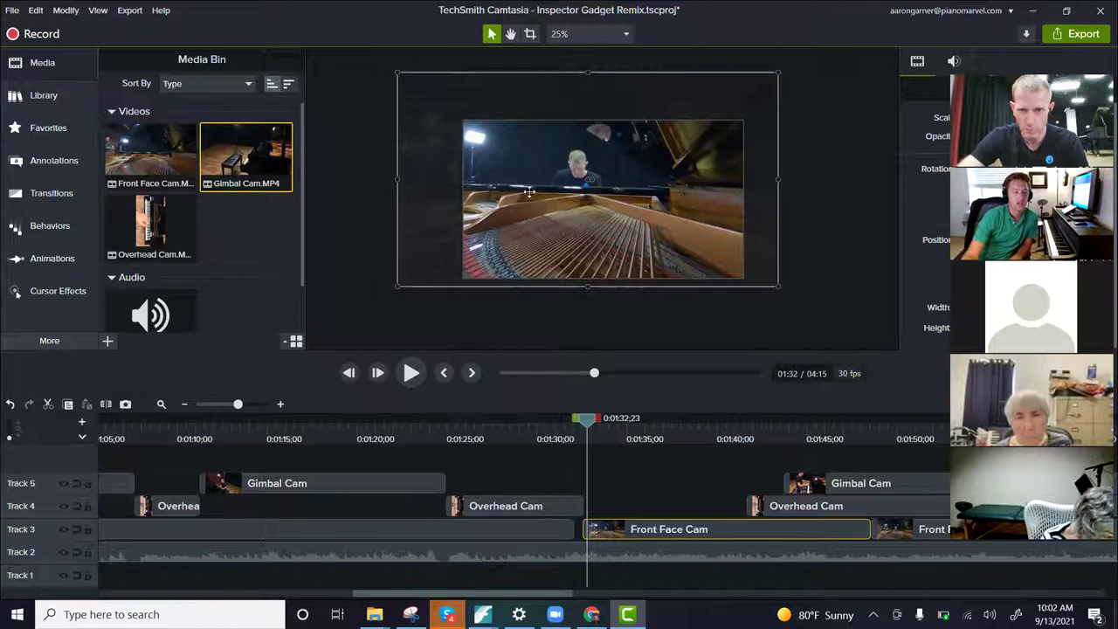
Step: Play to 1:36;02, extend the Gimbal Cam and Overhead Cam clips' starts back to that point, and play the new cut
drag(586, 418, 556, 424)
key(space)
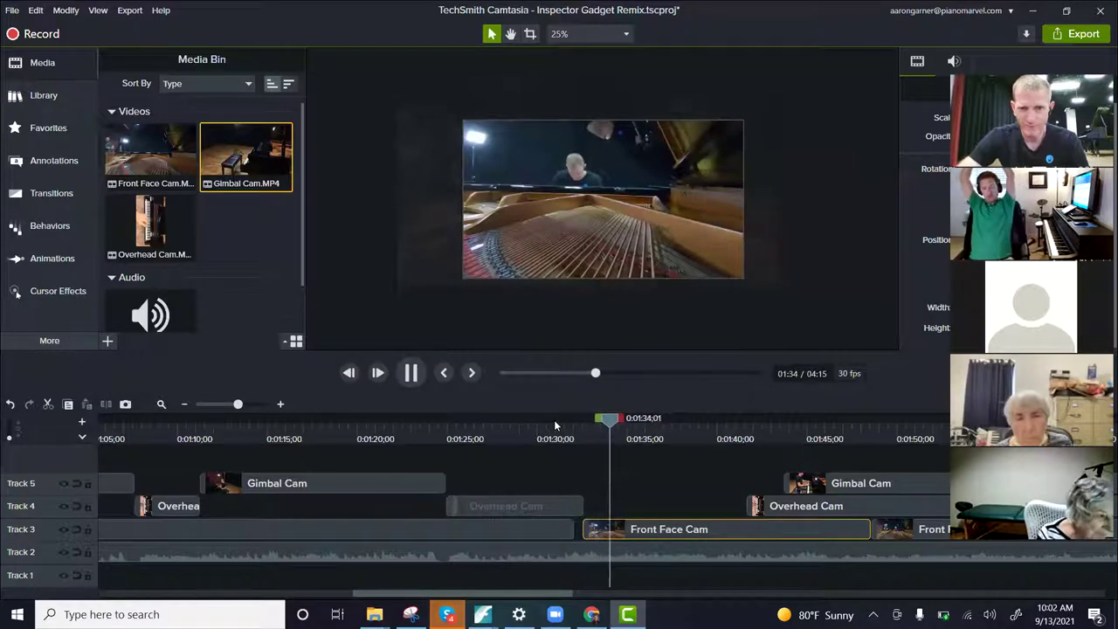
key(space)
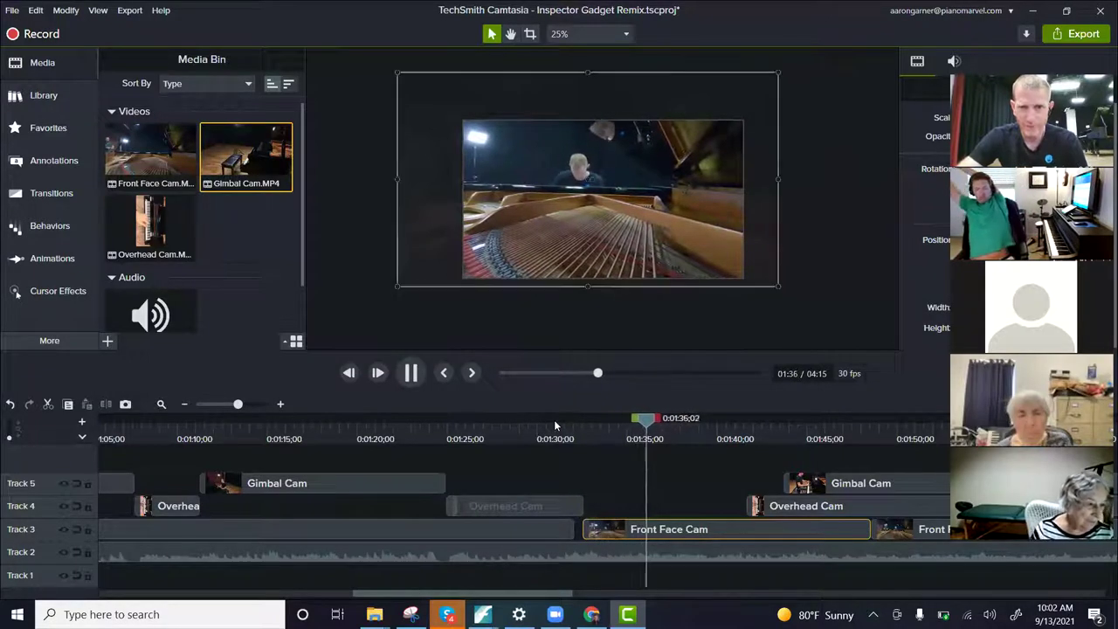
drag(783, 488, 647, 487)
key(space)
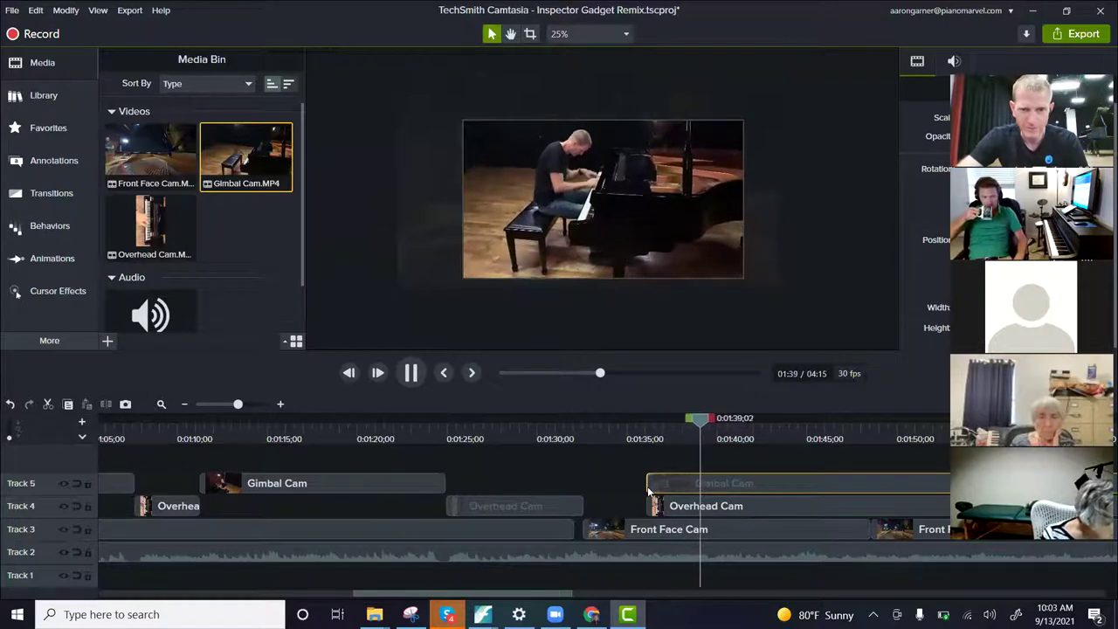
key(space)
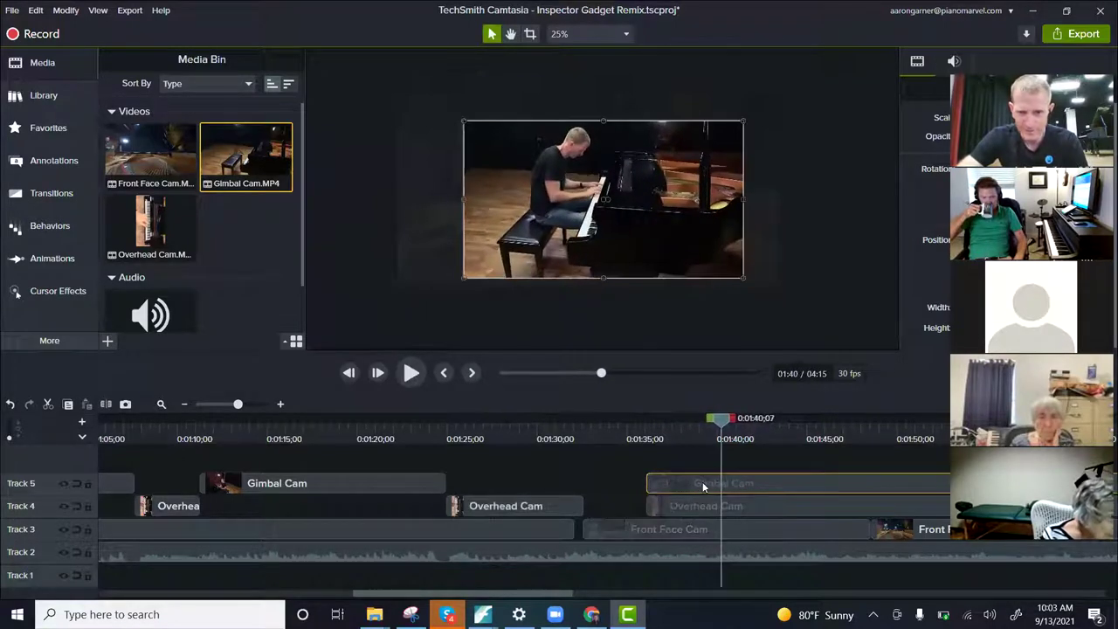
Step: Trim the start of the last Gimbal Cam clip on Track 5 to about 1:45 and play the uncovered Overhead Cam section
drag(648, 484, 806, 484)
drag(712, 428, 627, 439)
key(space)
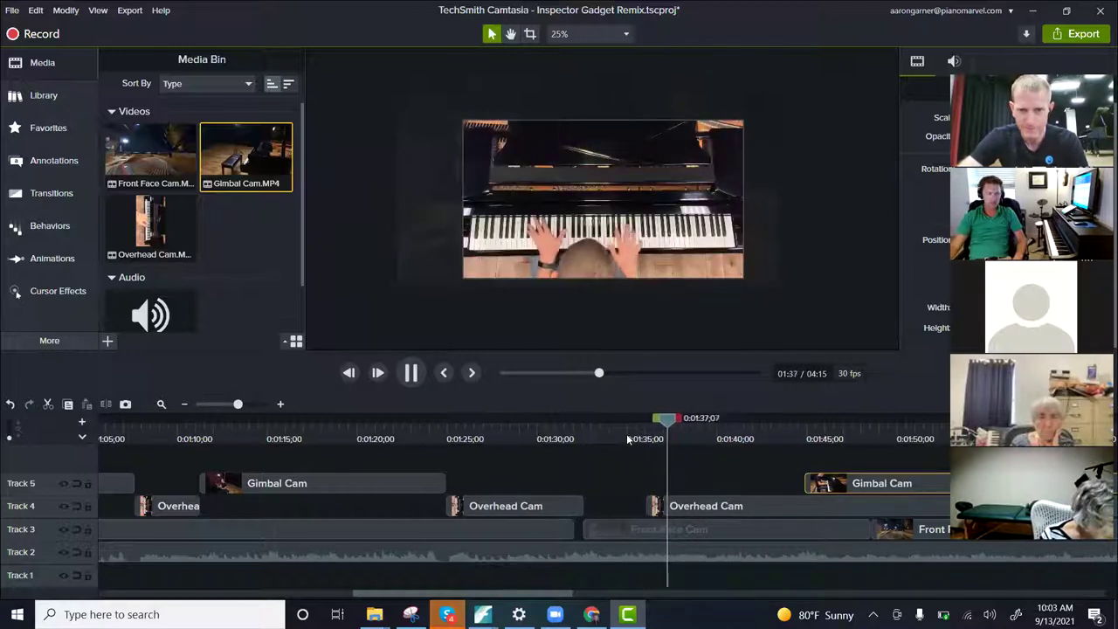
key(space)
Step: Extend the last Gimbal Cam clip's start back to about 1:39;15 and play the cut from Overhead Cam
click(831, 492)
drag(804, 481, 710, 482)
key(space)
key(space)
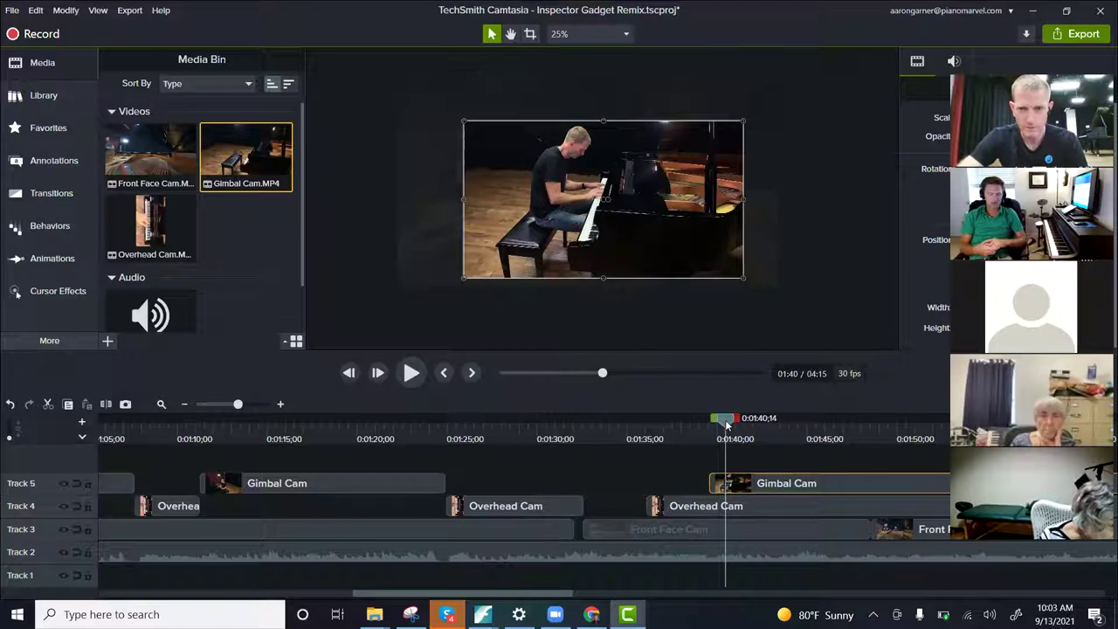
Step: Play the sequence from 1:31;23 to about 2:00 with the whole project in view on the timeline
drag(726, 424, 569, 438)
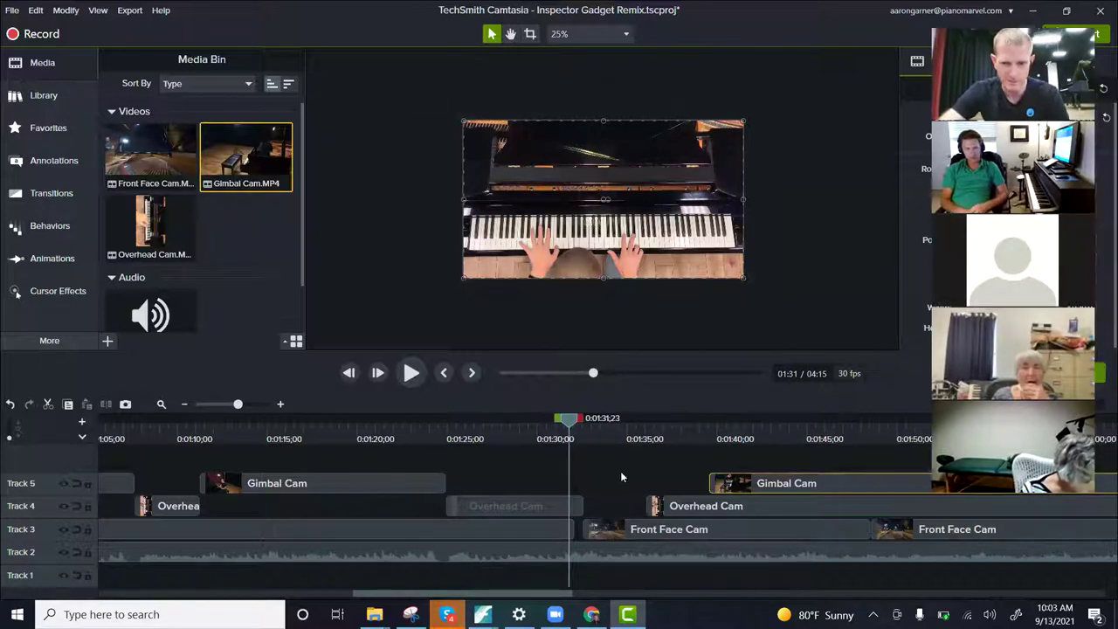
key(ctrl+9)
key(space)
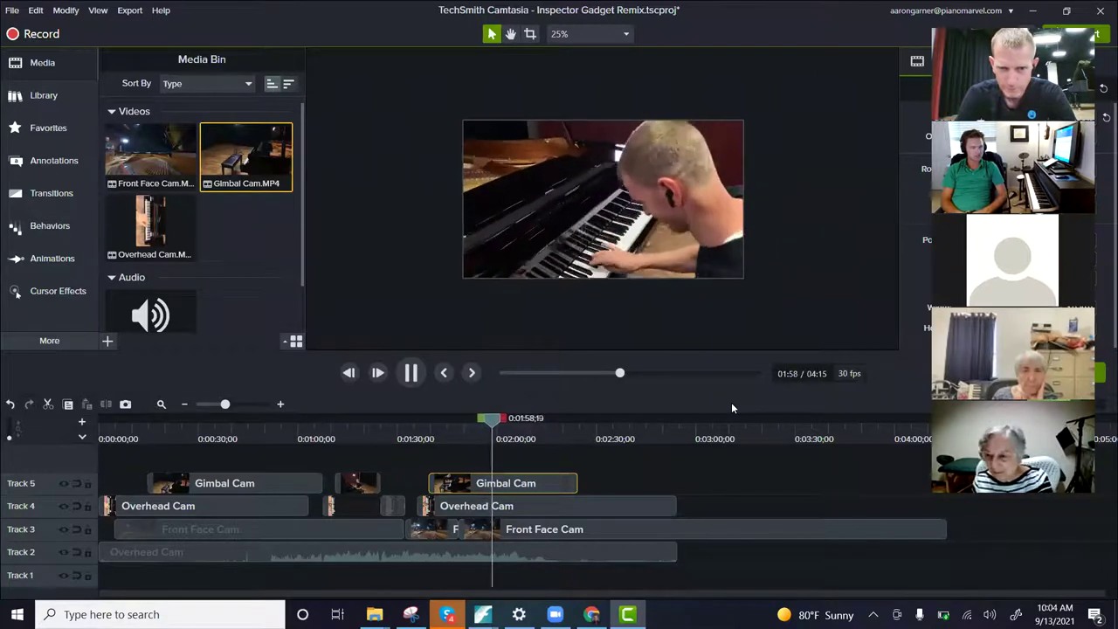
key(space)
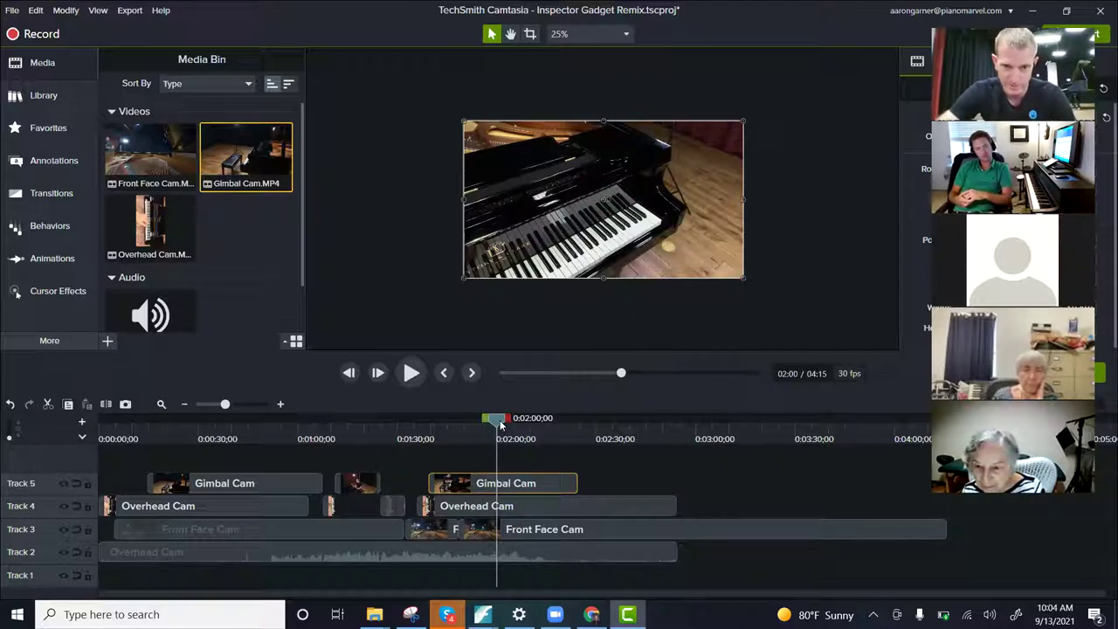
Step: Replay the Gimbal Cam passage around 1:59 through to about 2:03
drag(500, 425, 487, 424)
key(space)
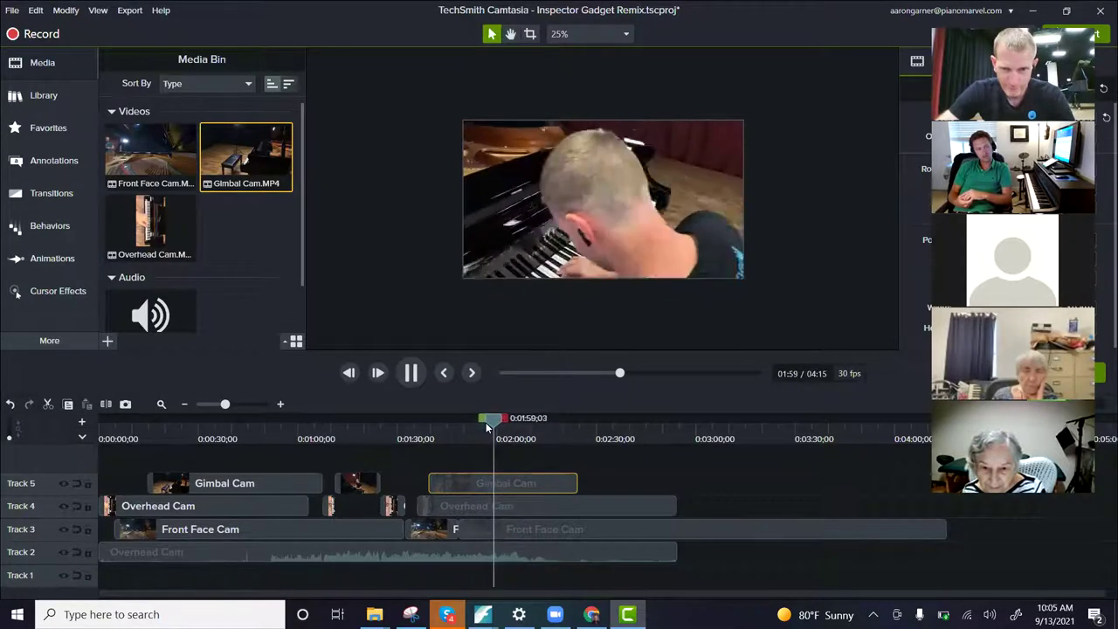
key(space)
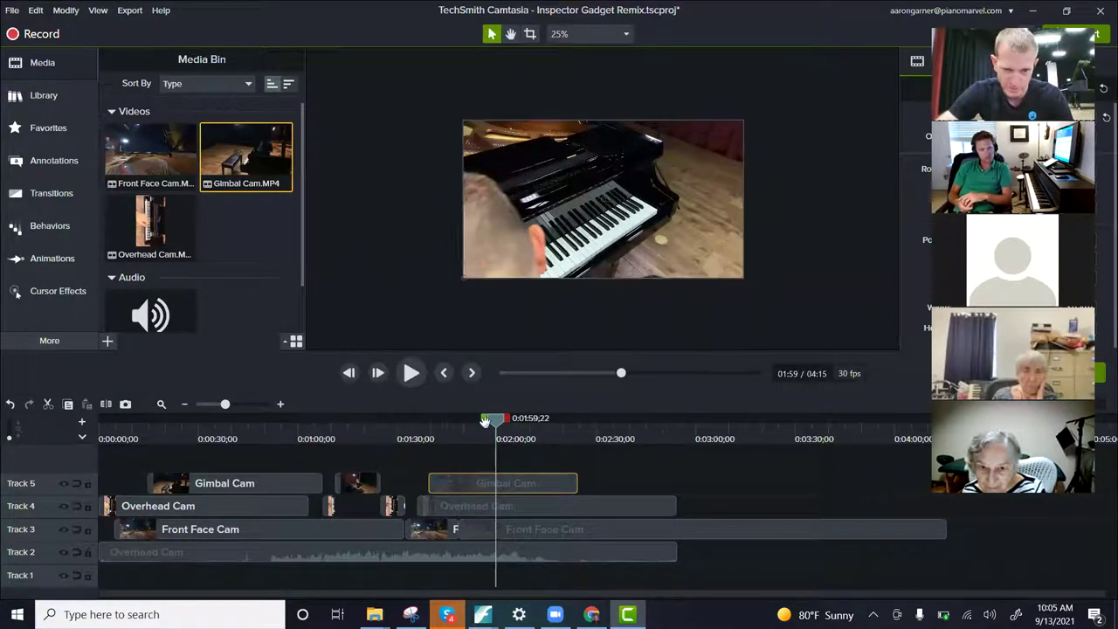
key(space)
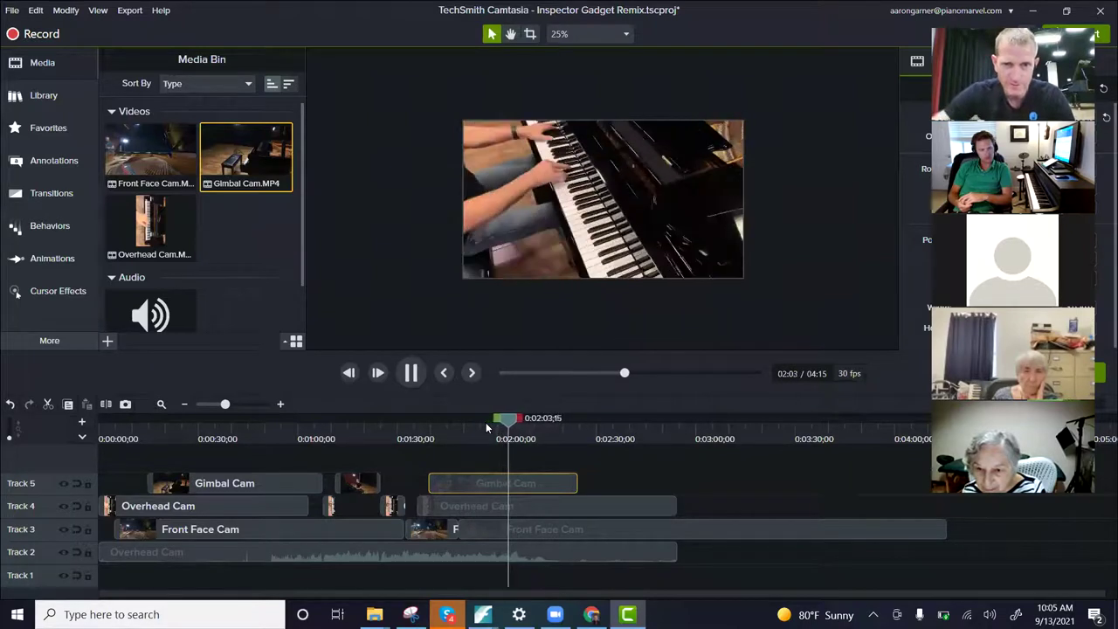
key(space)
Step: Split the last Gimbal Cam clip at 1:59;26 and trim the second part's start to about 2:06
drag(512, 425, 473, 424)
key(space)
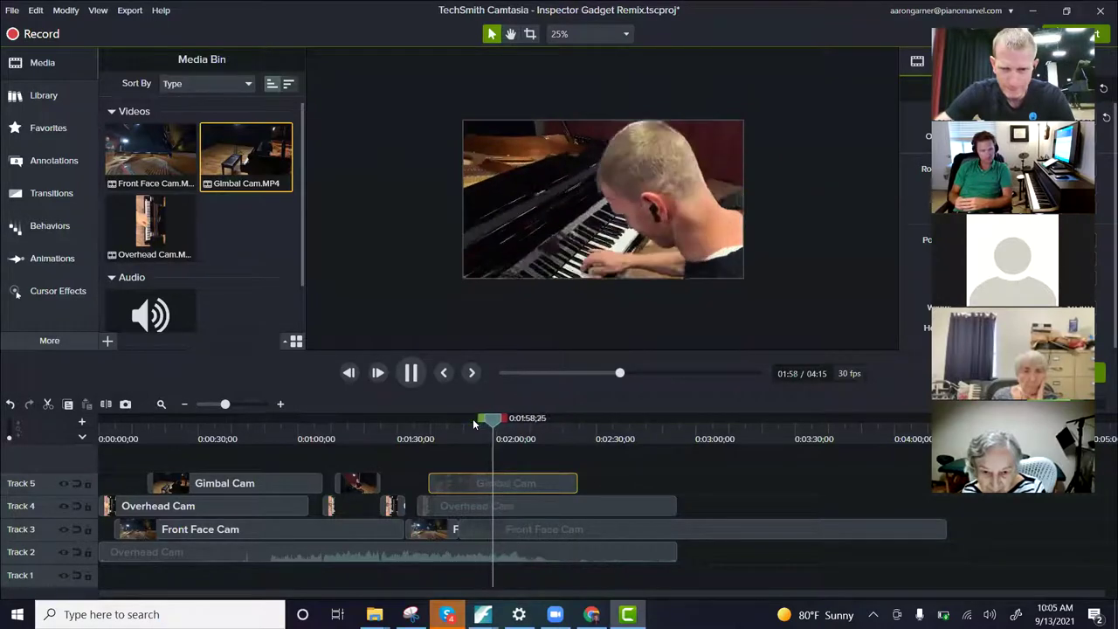
key(space)
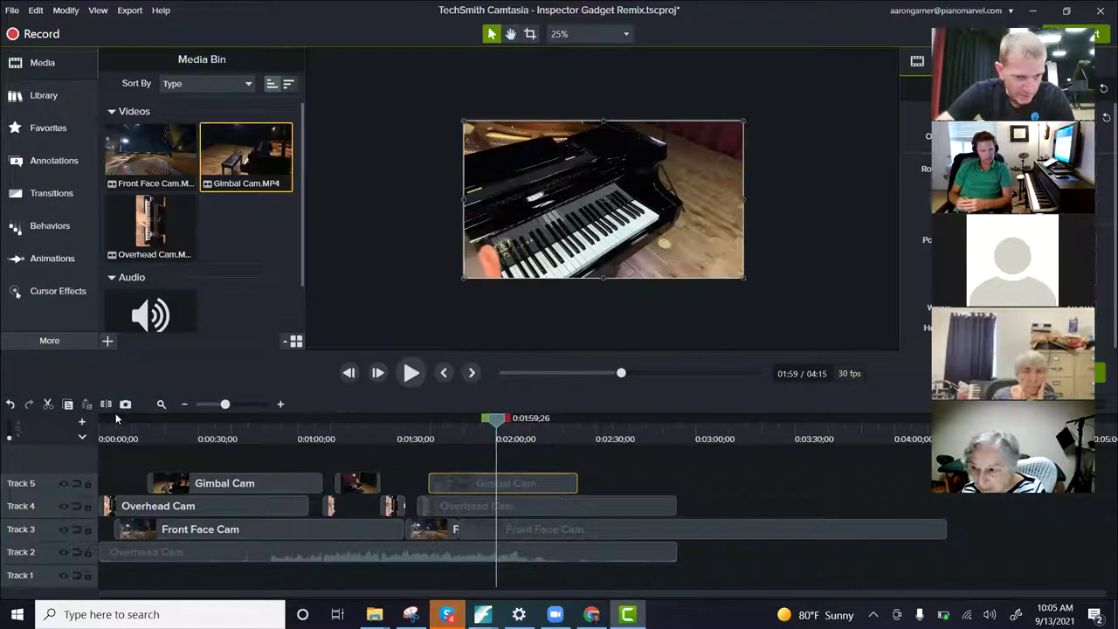
click(506, 484)
drag(506, 485, 517, 478)
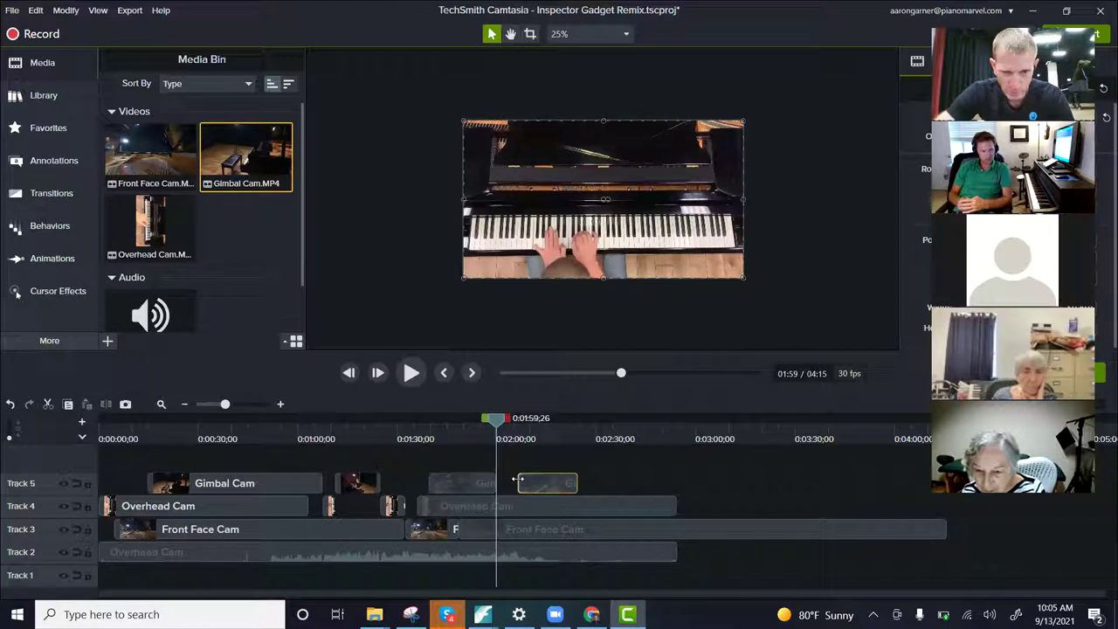
Step: Play the new Overhead Cam insert, extend the second Gimbal Cam part's start back to about 2:04, and play the return cut
drag(496, 423, 486, 424)
key(space)
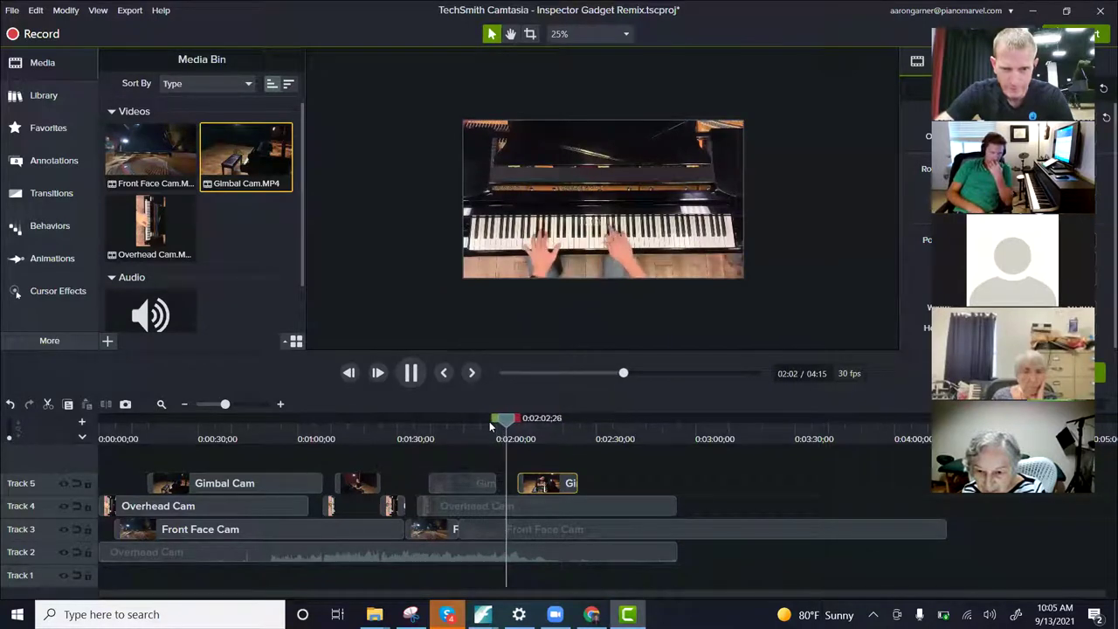
key(space)
drag(518, 482, 509, 483)
key(space)
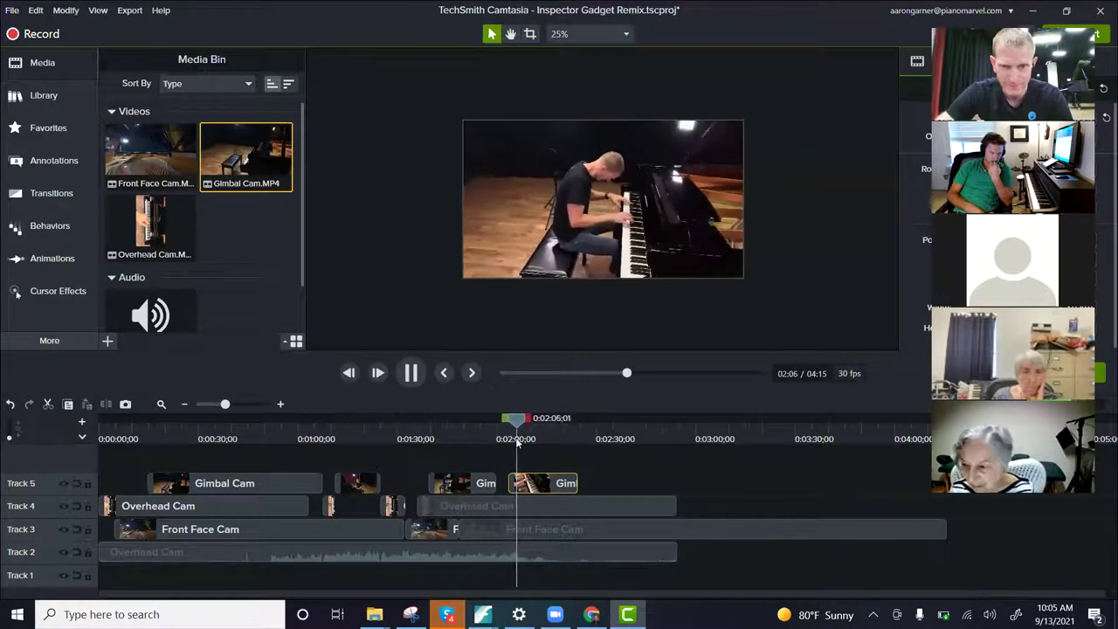
key(space)
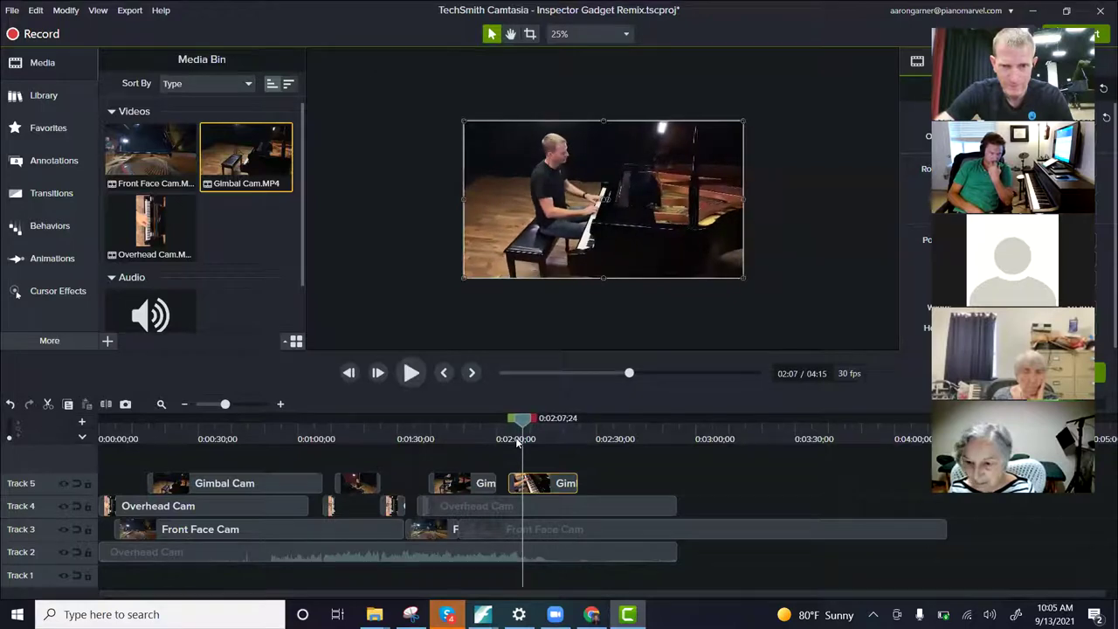
Step: Play the rest of the piece to about 2:36, return to the project's start and play the first five seconds
key(space)
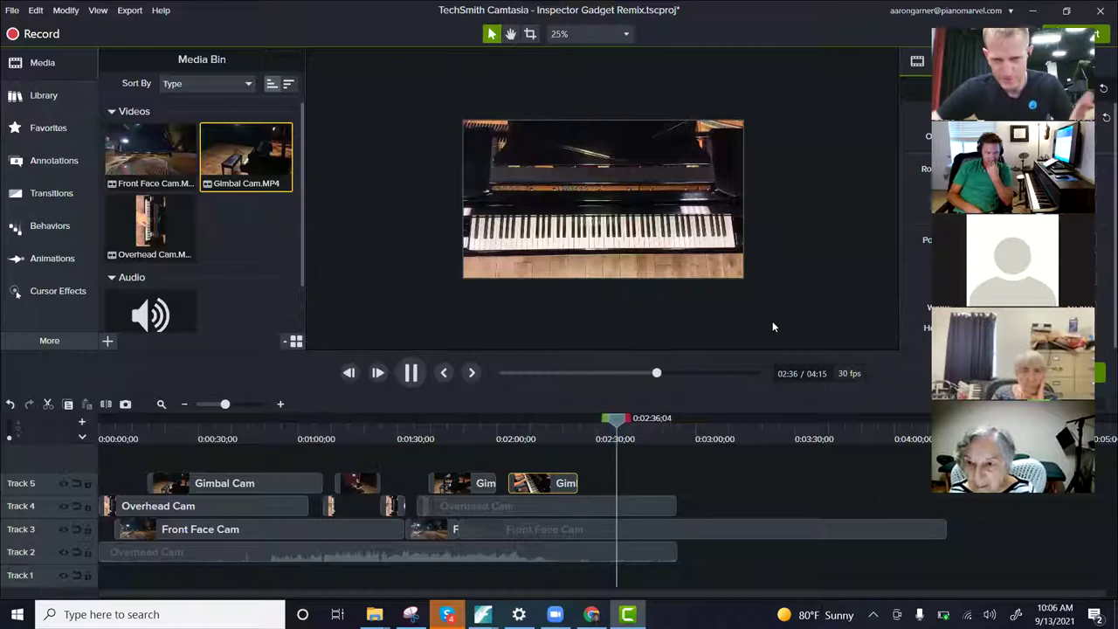
click(614, 421)
drag(615, 422, 2, 471)
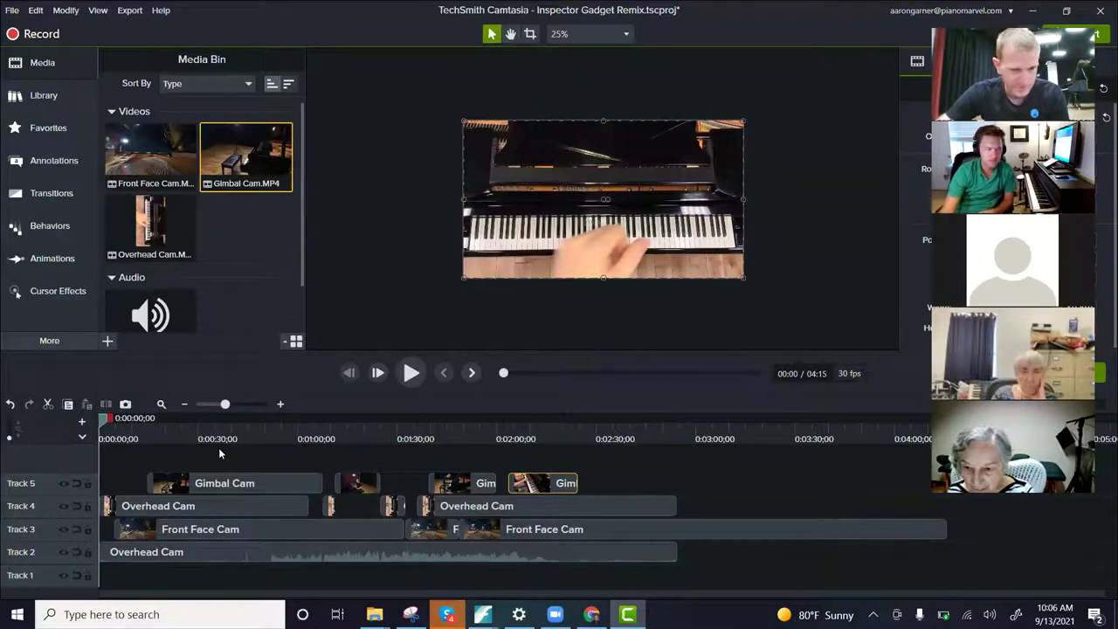
key(space)
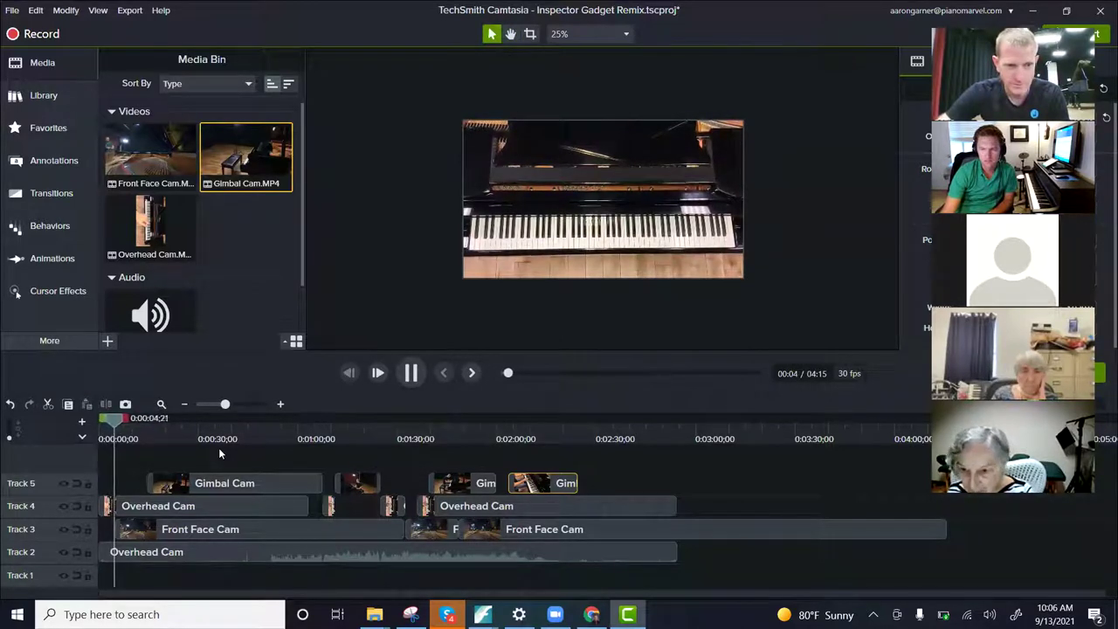
key(space)
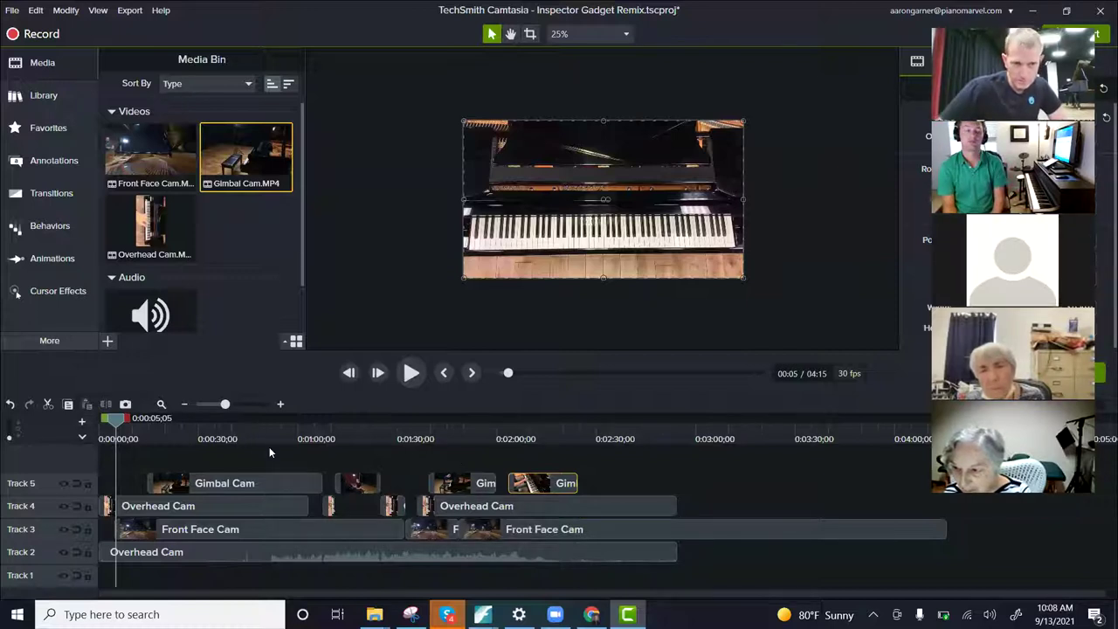
Step: Locate the hand clap in the Gimbal Cam footage at 0:44;20 by playing the passage at a closer timeline zoom
drag(118, 425, 234, 454)
key(space)
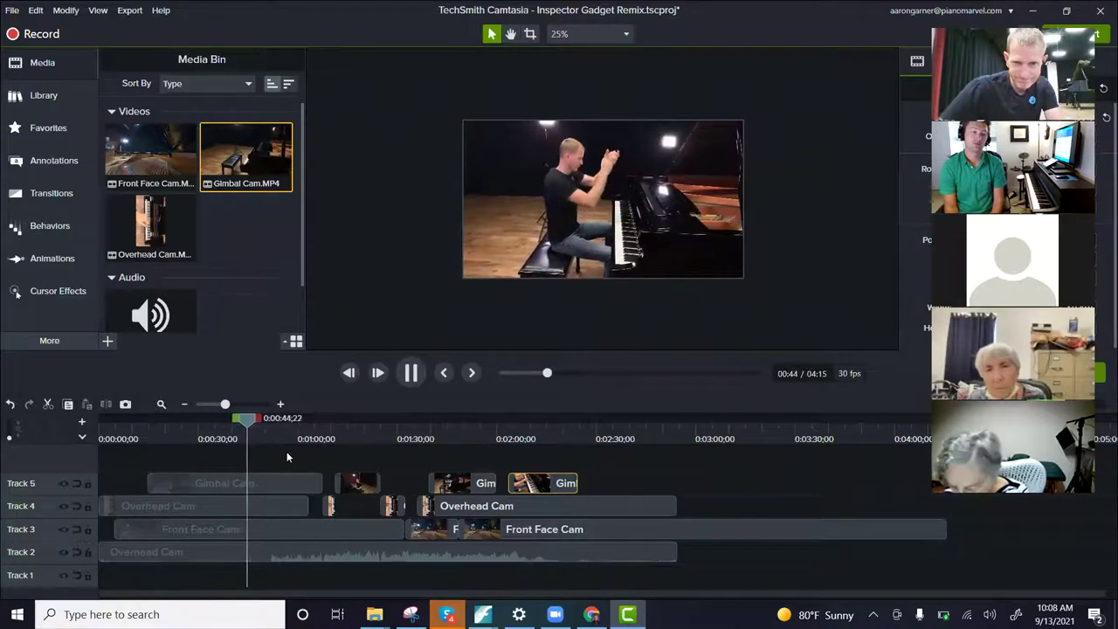
key(space)
scroll(243, 438, up, 3)
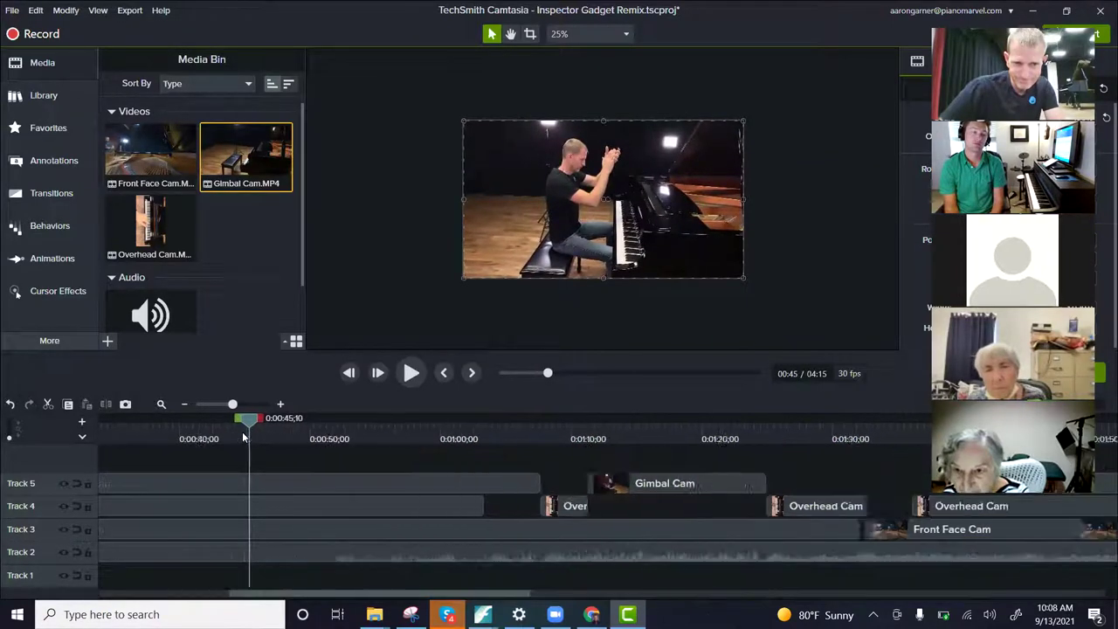
drag(251, 426, 195, 425)
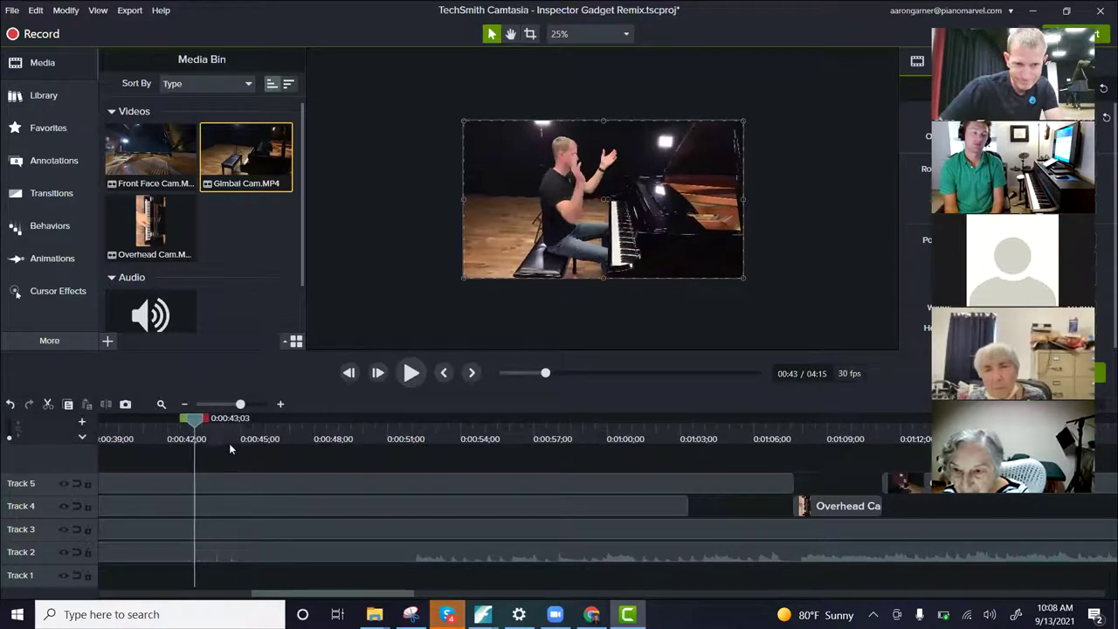
scroll(230, 444, up, 2)
key(space)
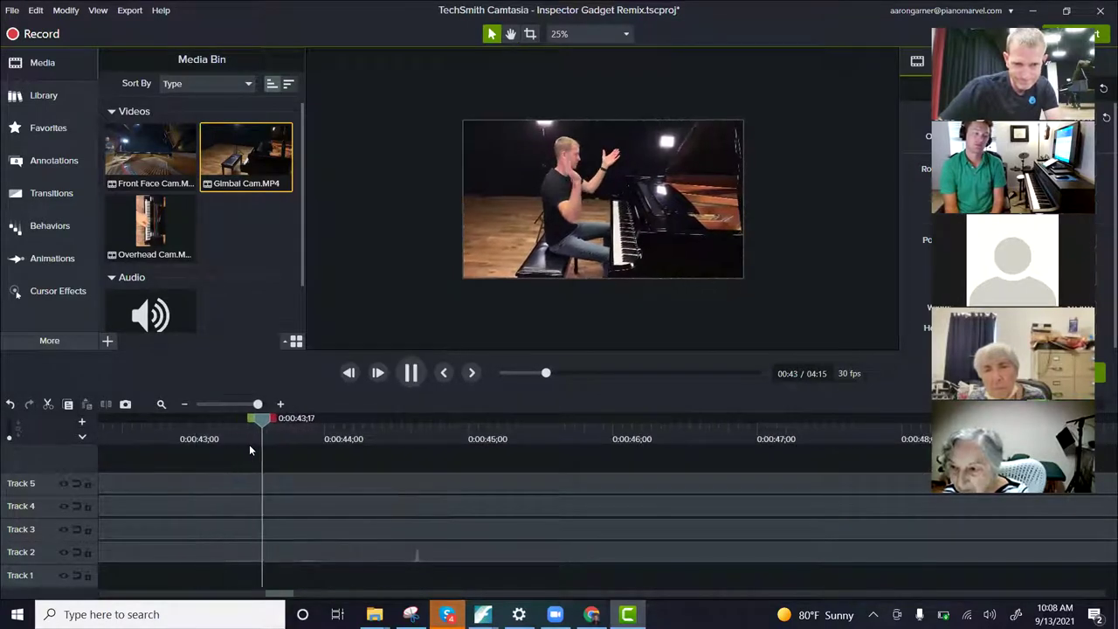
key(space)
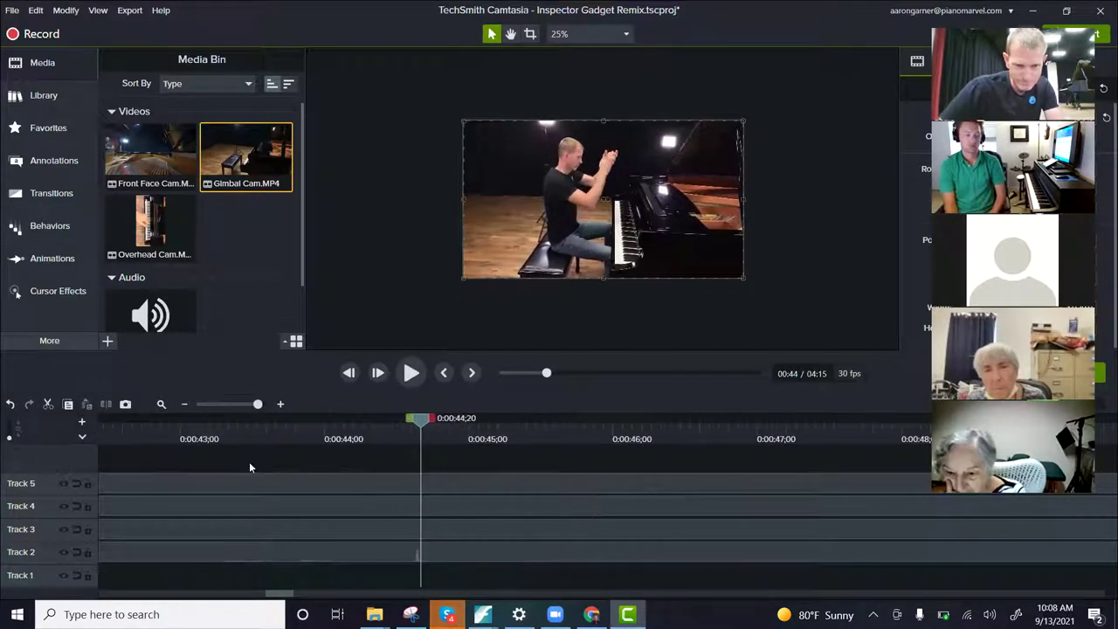
Step: Try Edit Audio on the Gimbal Cam clip on Track 5 and the Front Face Cam clip on Track 3, and undo the last two changes
right_click(305, 484)
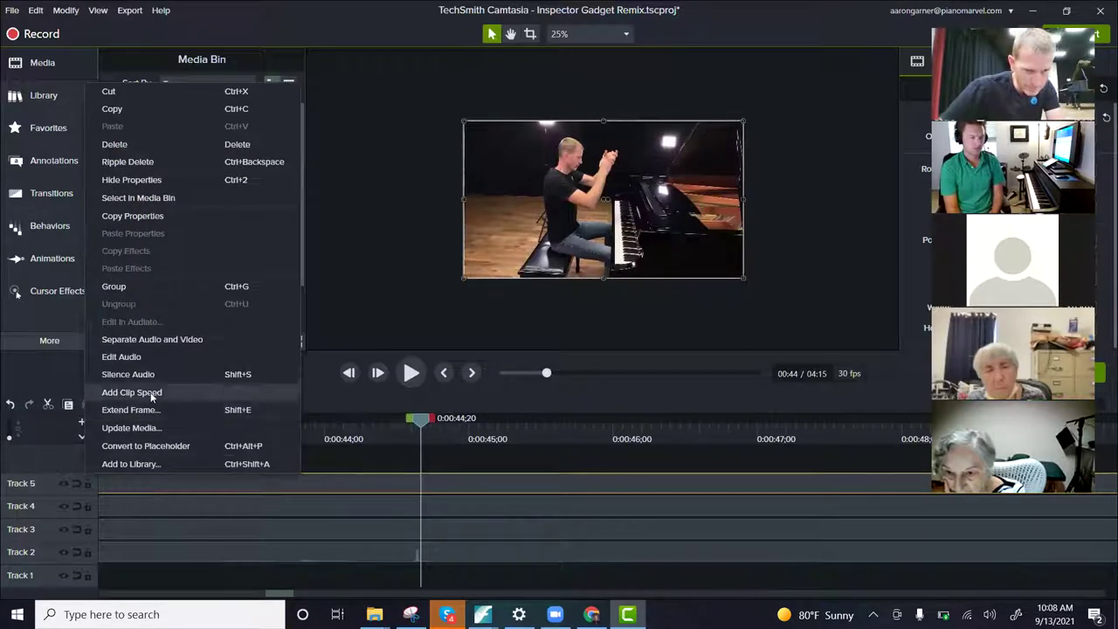
click(148, 358)
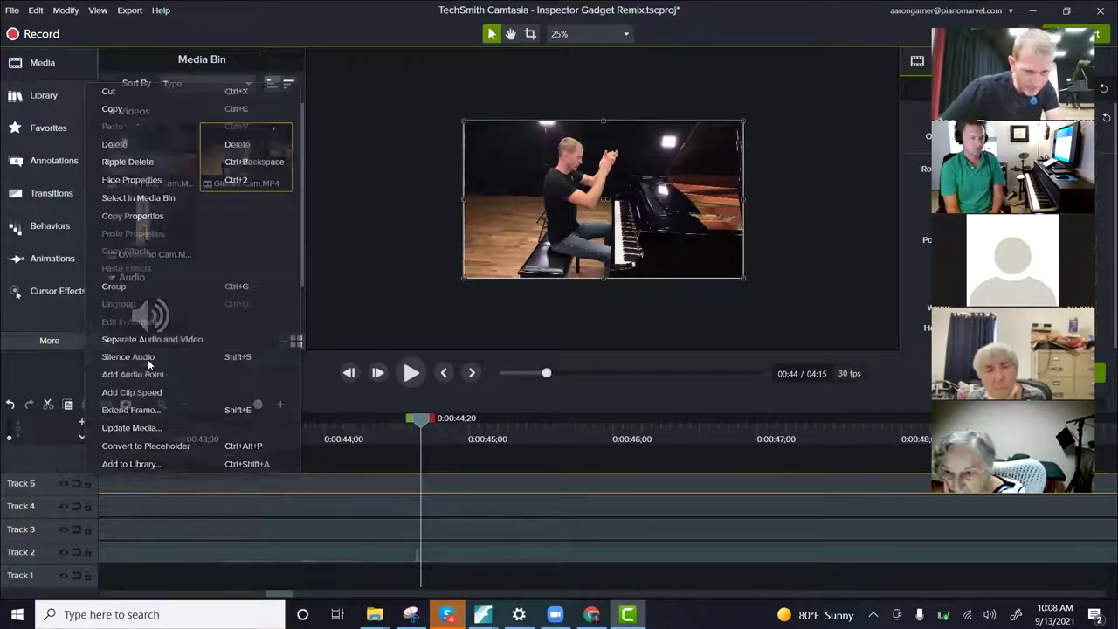
right_click(368, 531)
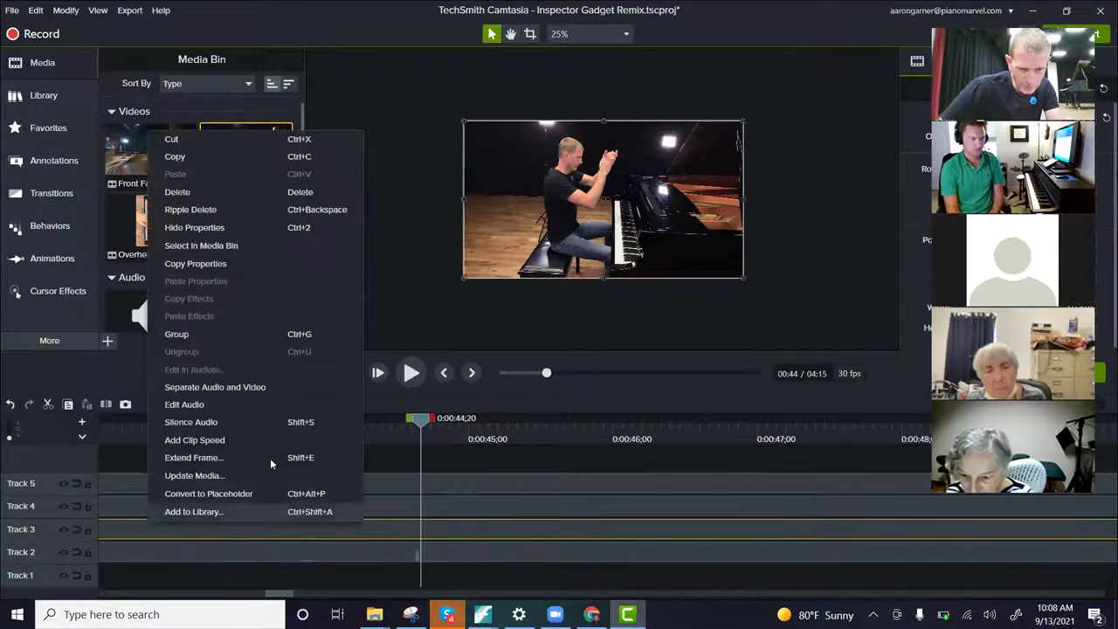
click(222, 407)
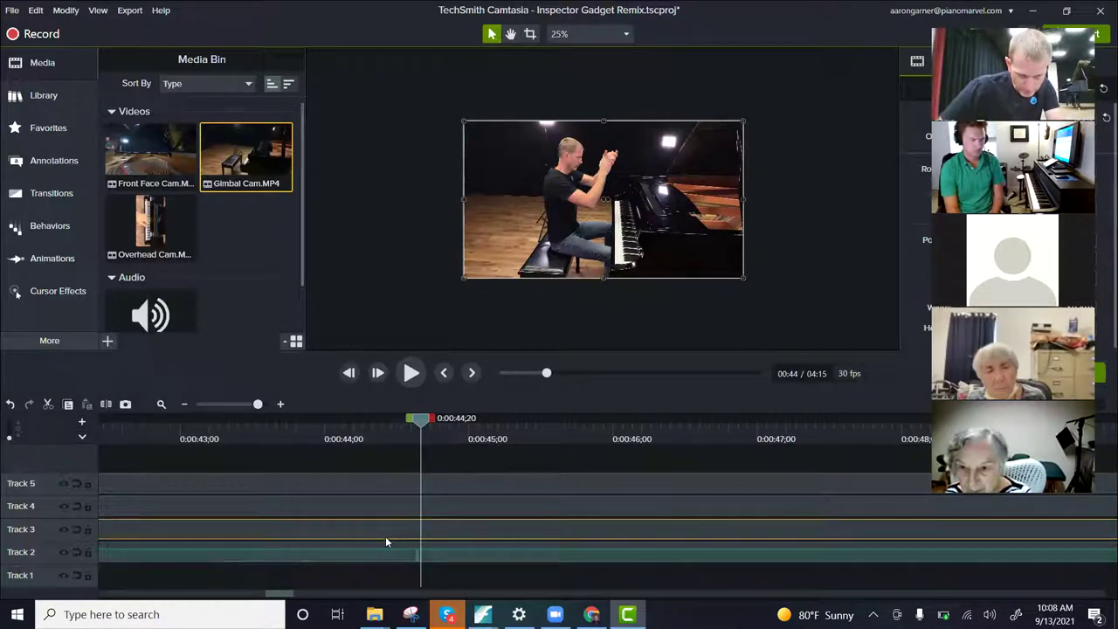
key(ctrl+z)
key(ctrl+z)
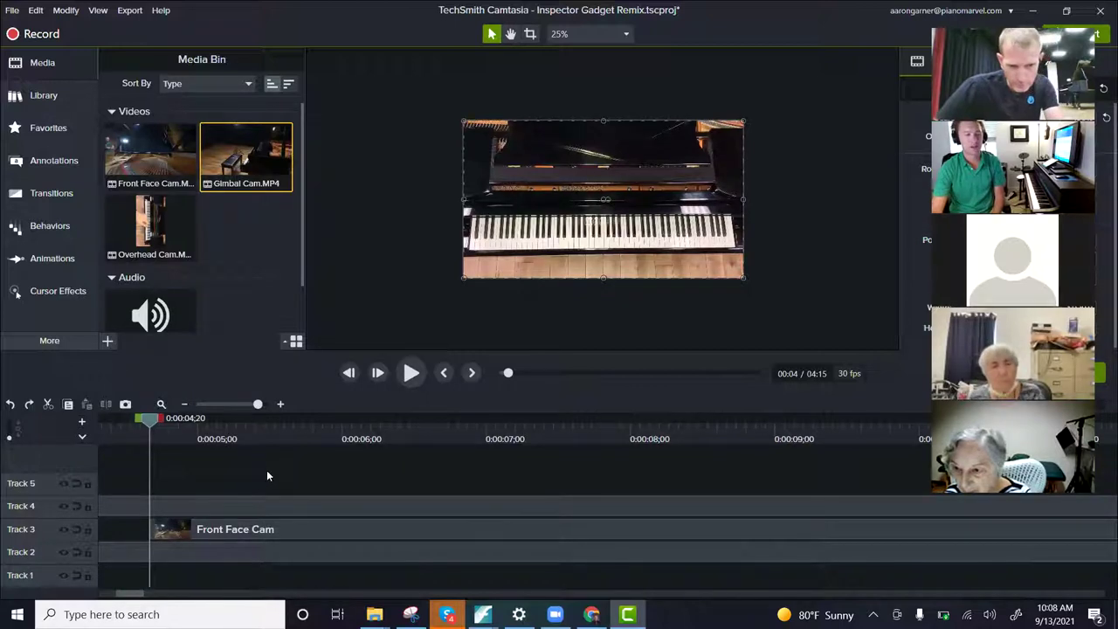
Step: Select the first Overhead Cam clip on Track 4 and increase the height of the timeline tracks
ctrl+scroll(287, 482, down, 2)
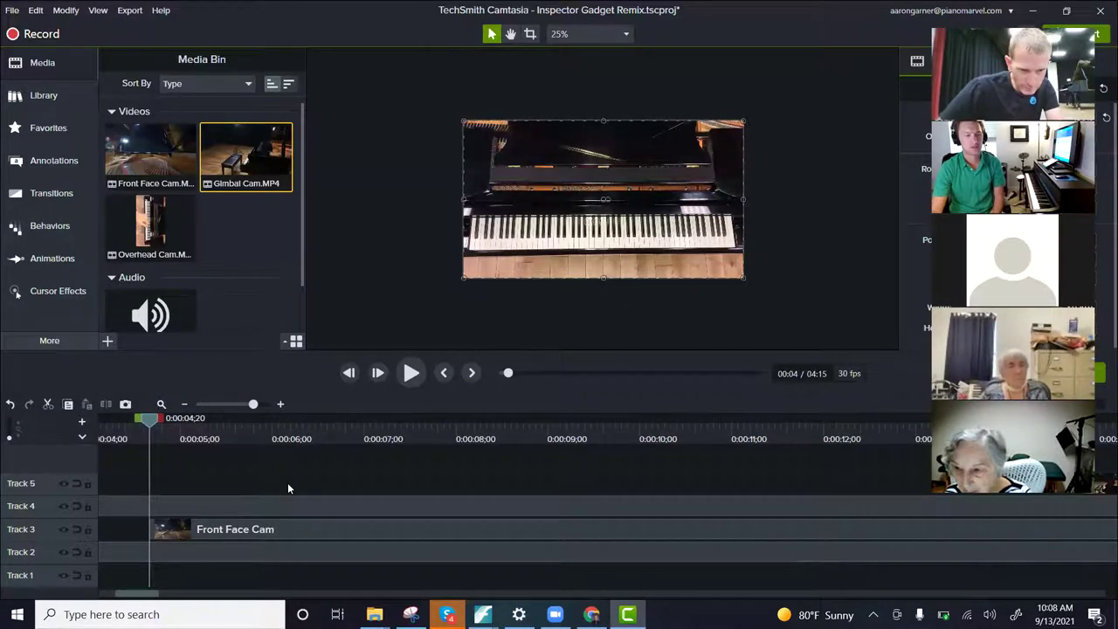
ctrl+scroll(287, 483, down, 3)
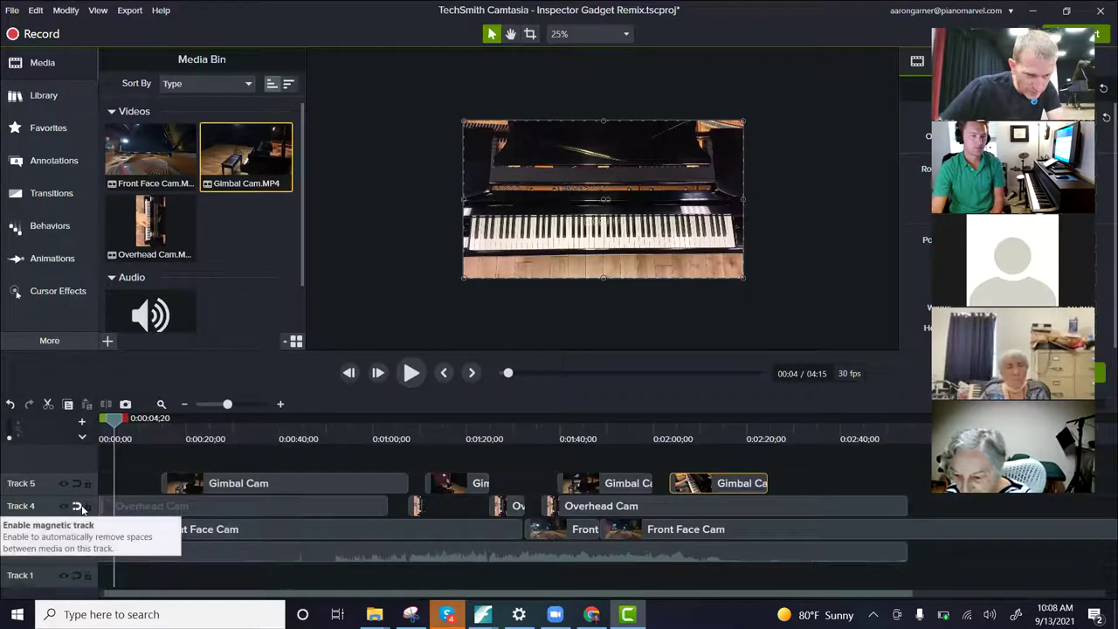
click(163, 512)
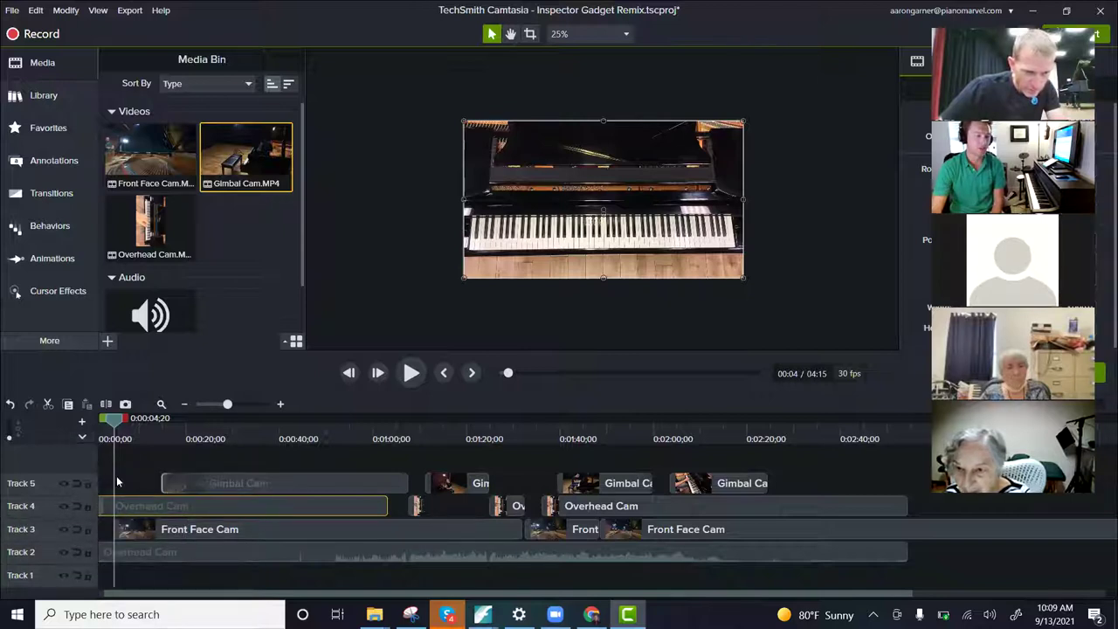
drag(14, 443, 12, 437)
scroll(286, 464, up, 4)
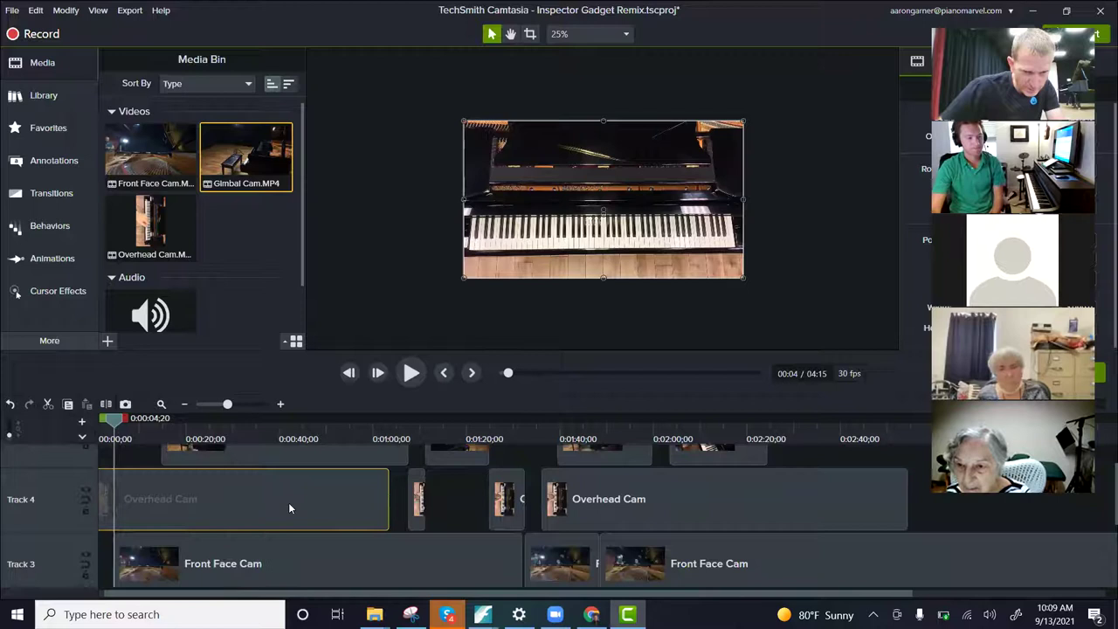
Step: Try adding a clip speed to the first Overhead Cam clip on Track 4
right_click(289, 502)
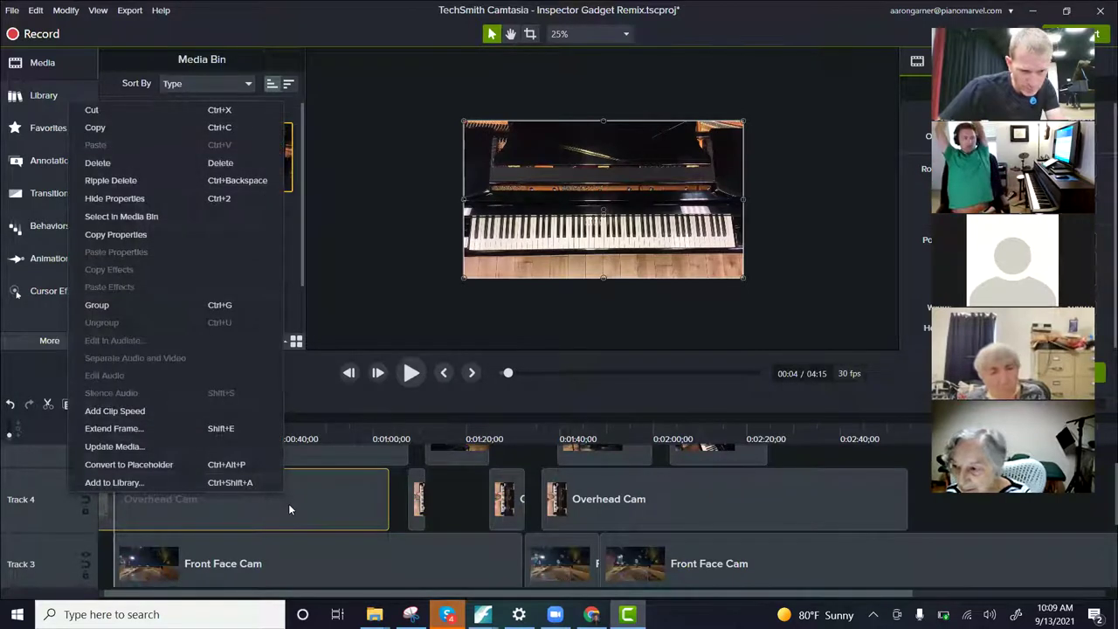
key(Escape)
right_click(290, 502)
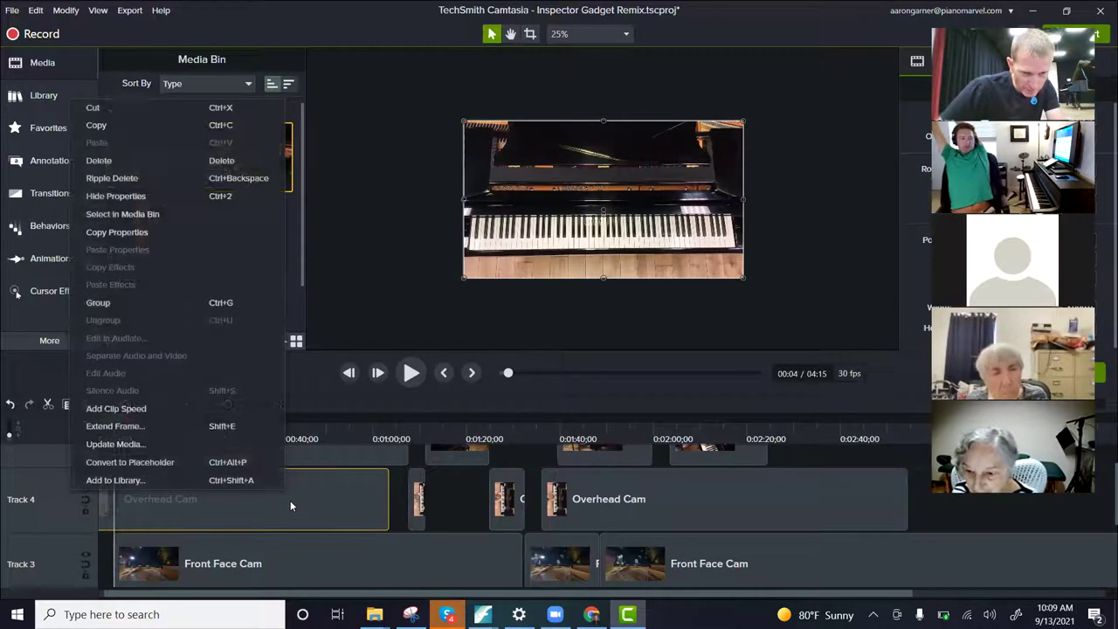
click(127, 408)
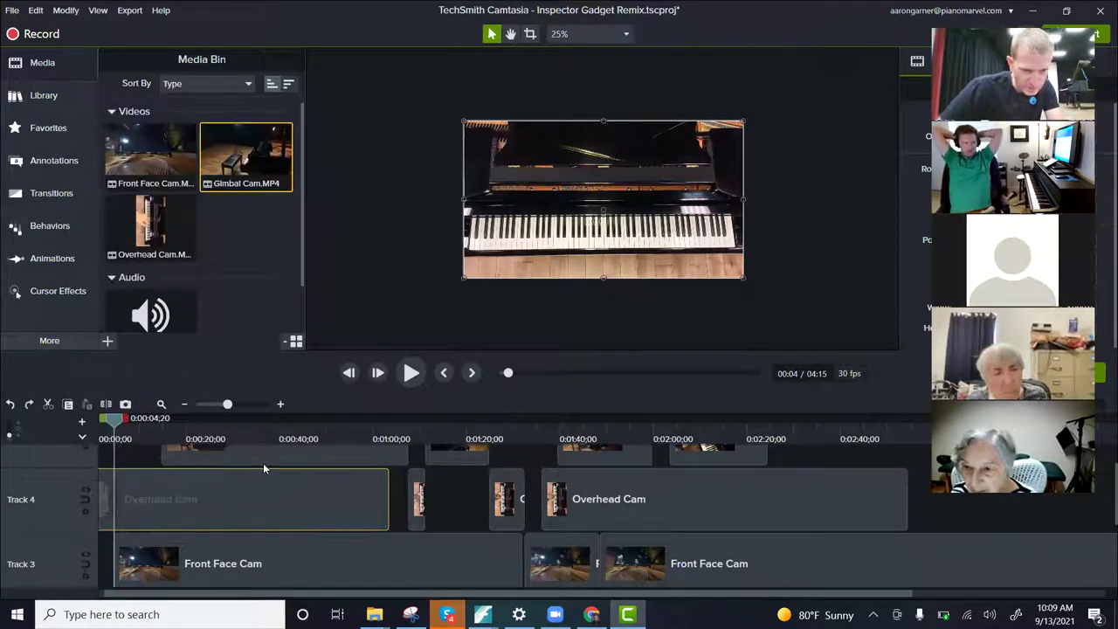
scroll(275, 472, up, 1)
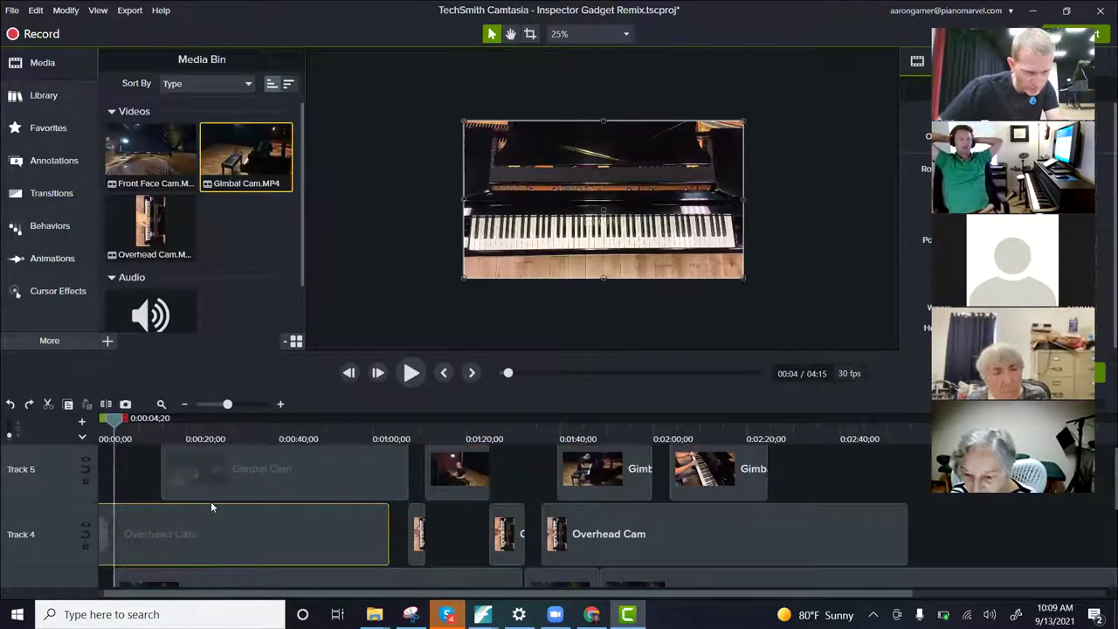
right_click(211, 531)
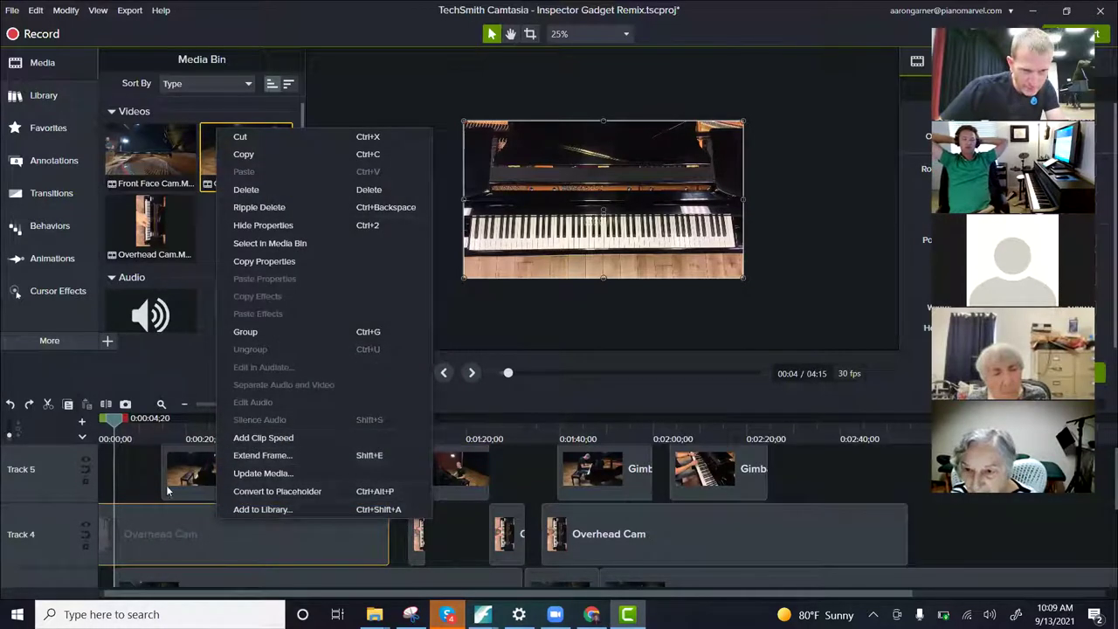
click(155, 551)
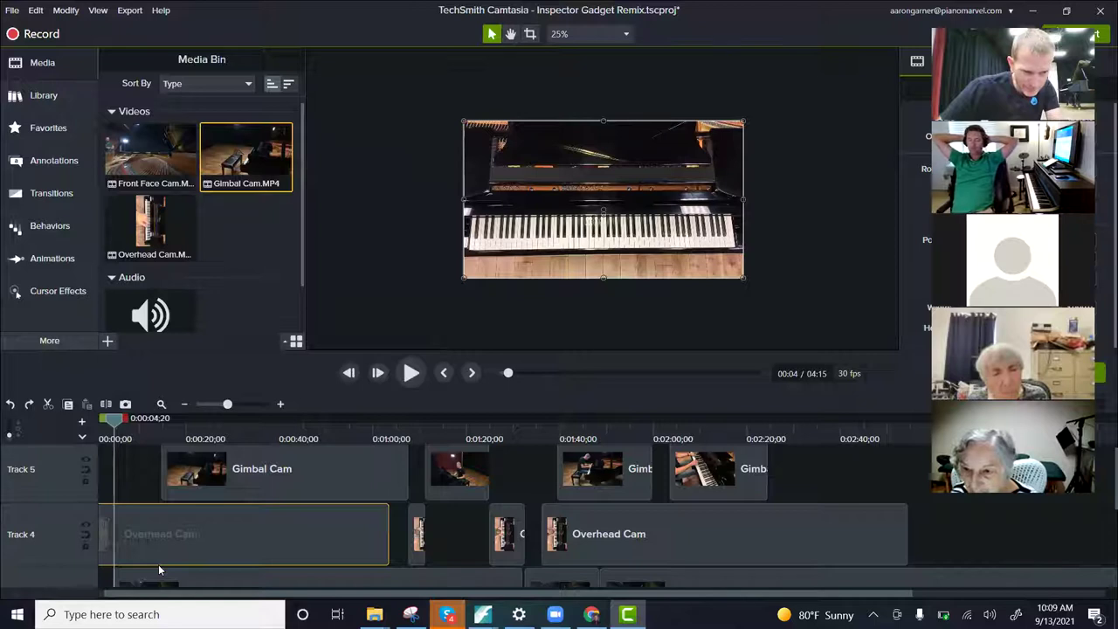
Step: Enable Edit Audio on the first Gimbal Cam clip on Track 5 and show its audio properties with the playhead at 0:00:29;25
click(268, 487)
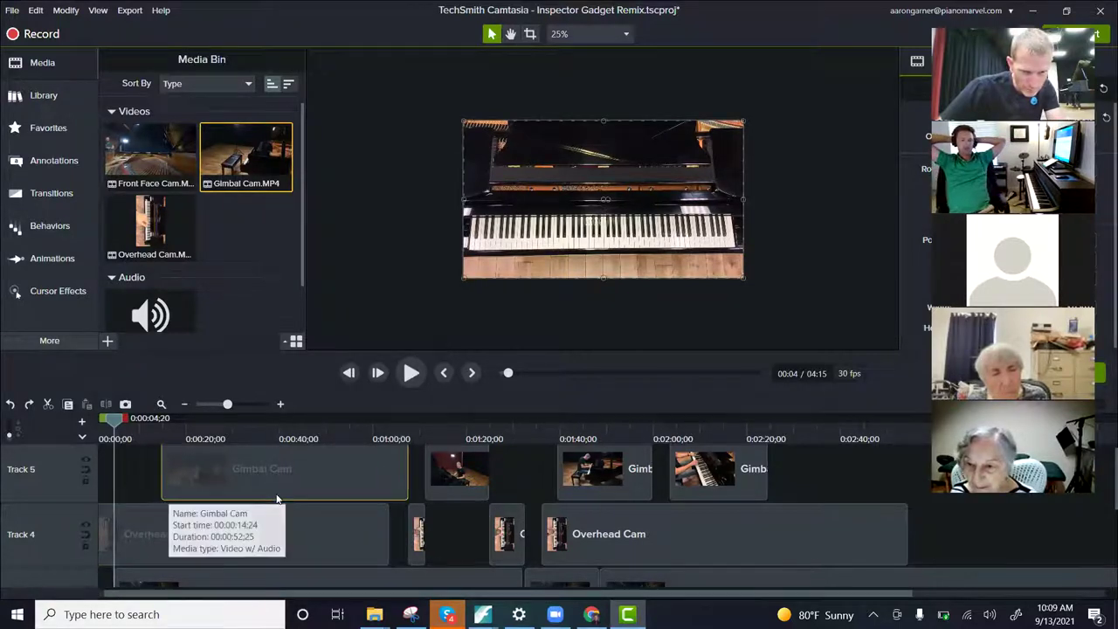
right_click(277, 488)
click(124, 362)
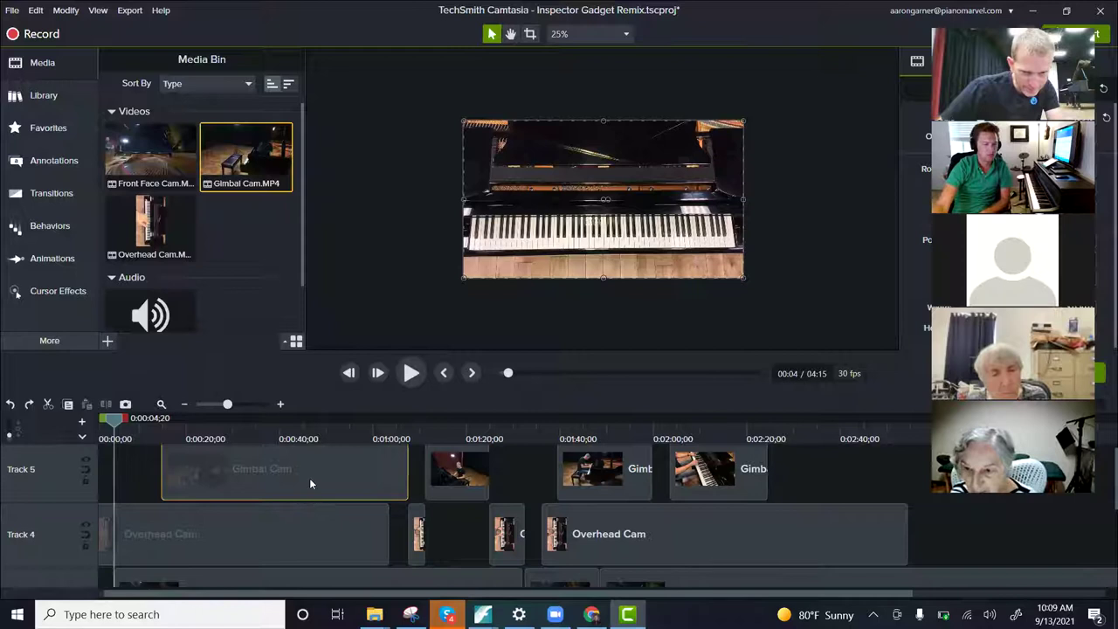
drag(105, 419, 119, 419)
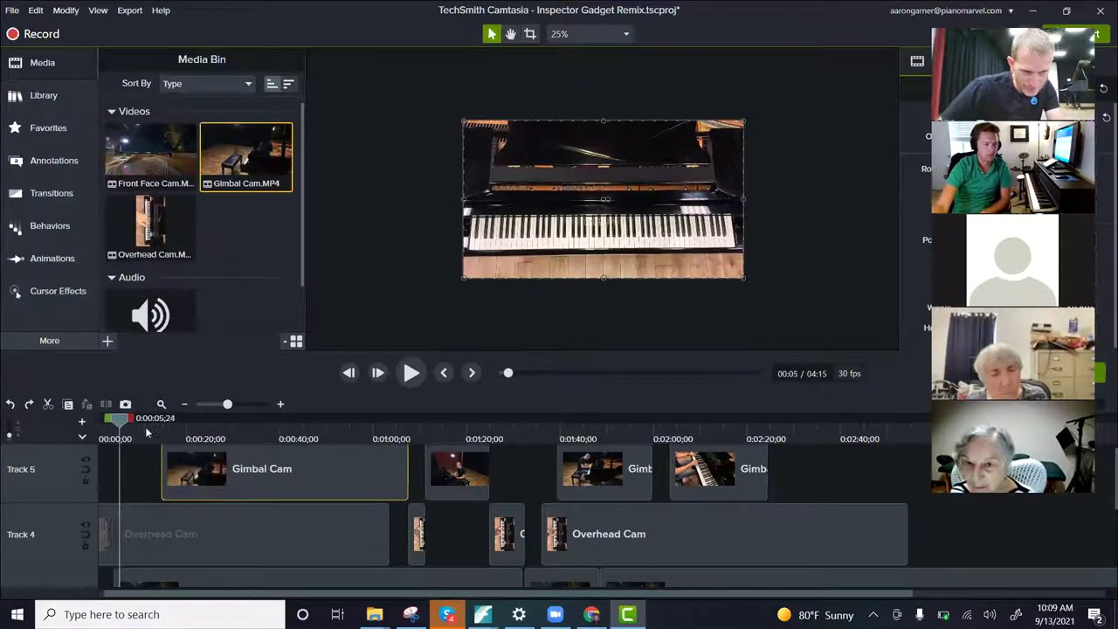
click(232, 433)
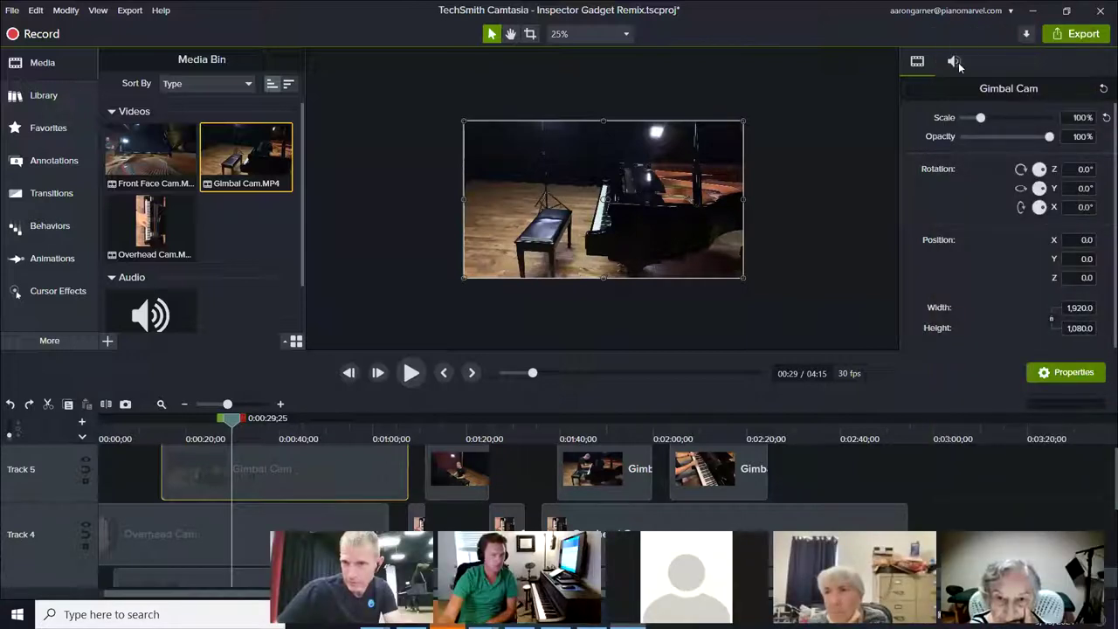
click(958, 62)
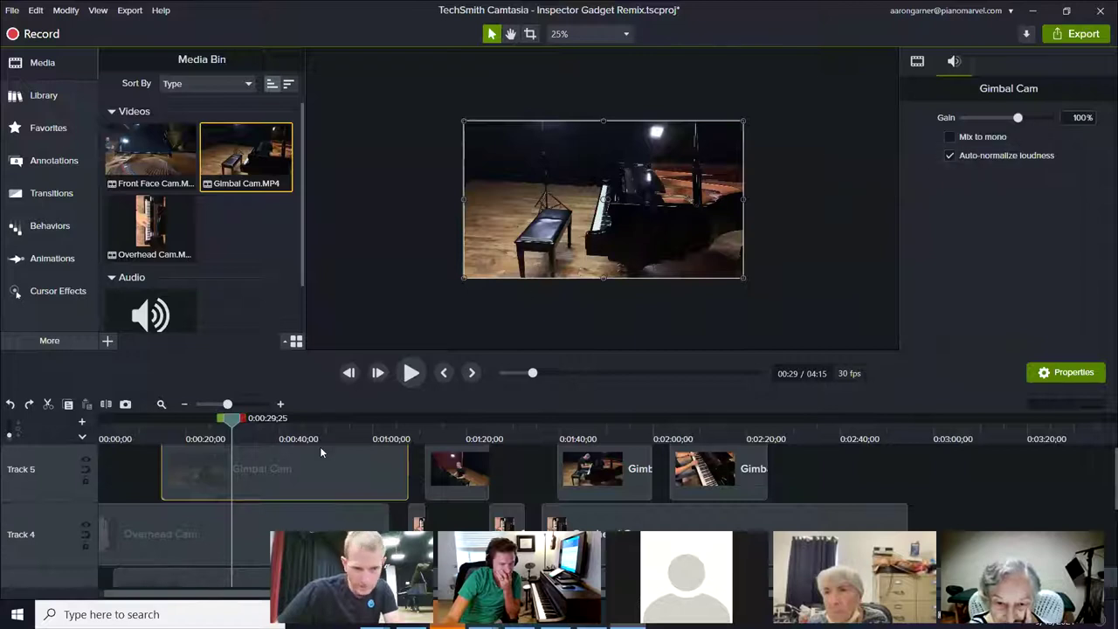
right_click(297, 467)
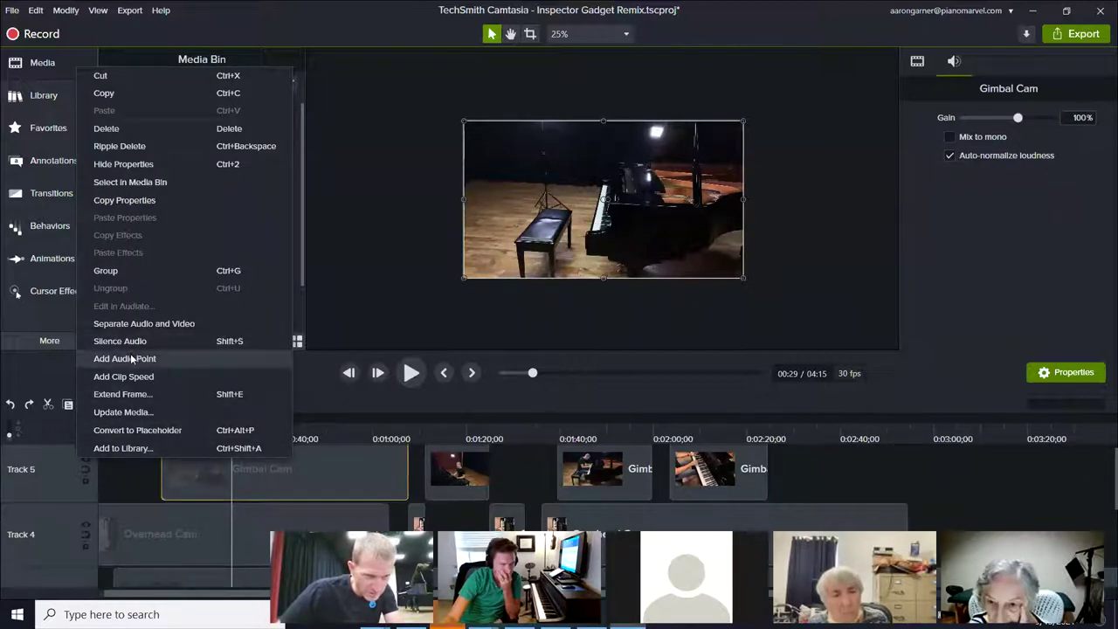
click(257, 482)
right_click(265, 490)
click(269, 499)
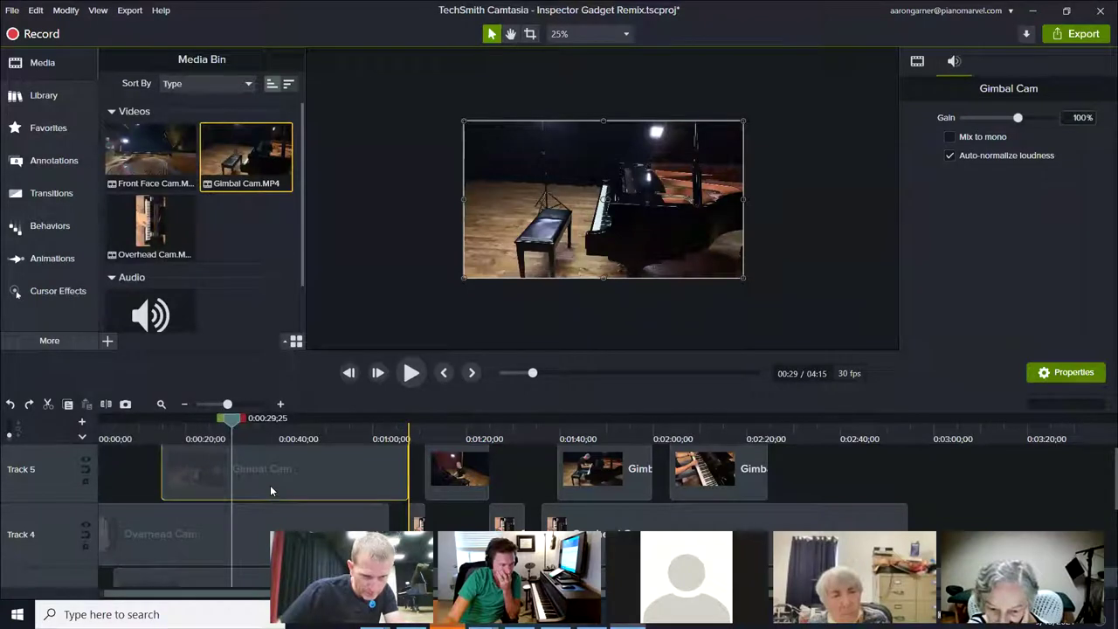
Step: Select the Overhead Cam audio clip on Track 2 to view its audio properties
scroll(281, 472, down, 1)
scroll(193, 533, down, 1)
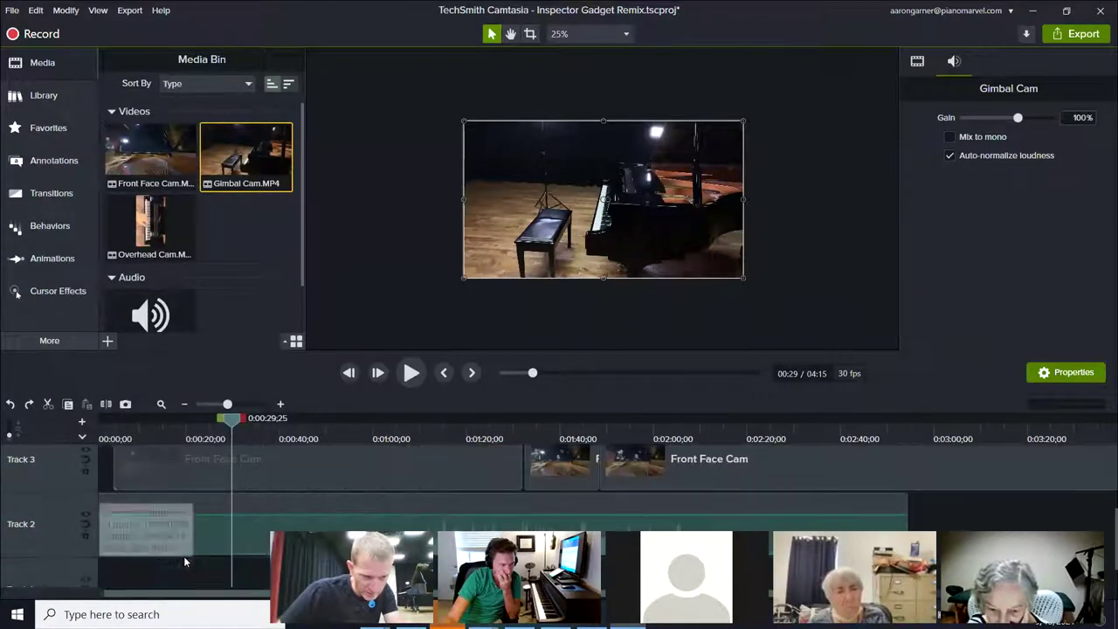
mouse_move(210, 511)
mouse_down()
mouse_move(208, 525)
mouse_move(209, 508)
mouse_up()
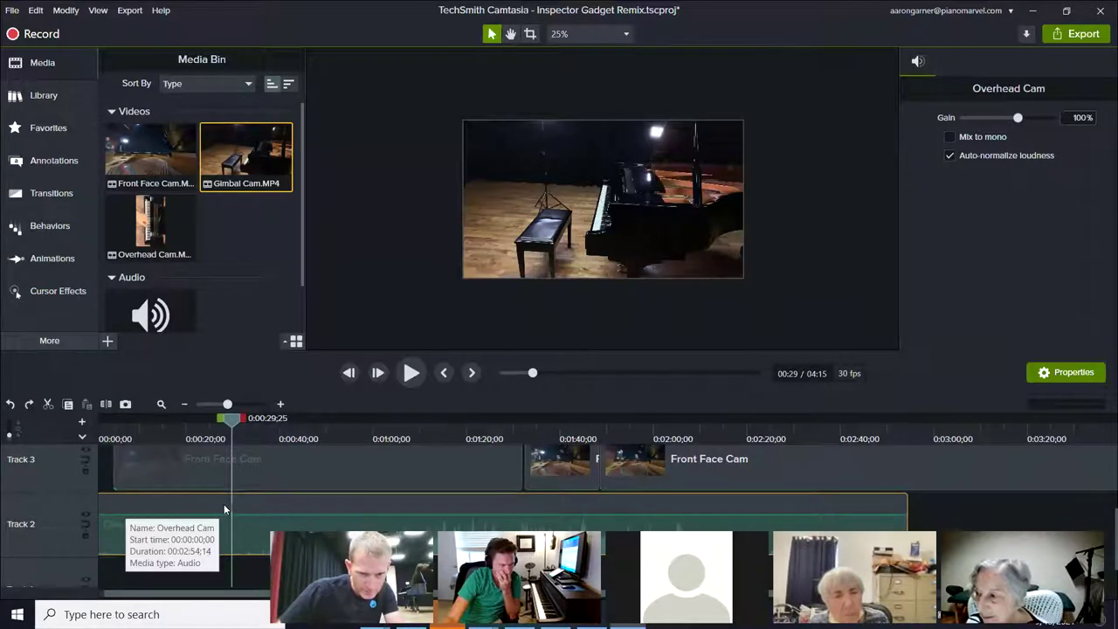
Step: Review the available clip commands for the first Gimbal Cam clip on Track 5 and place the playhead at 0:00:53;02
scroll(223, 504, up, 1)
scroll(241, 494, up, 2)
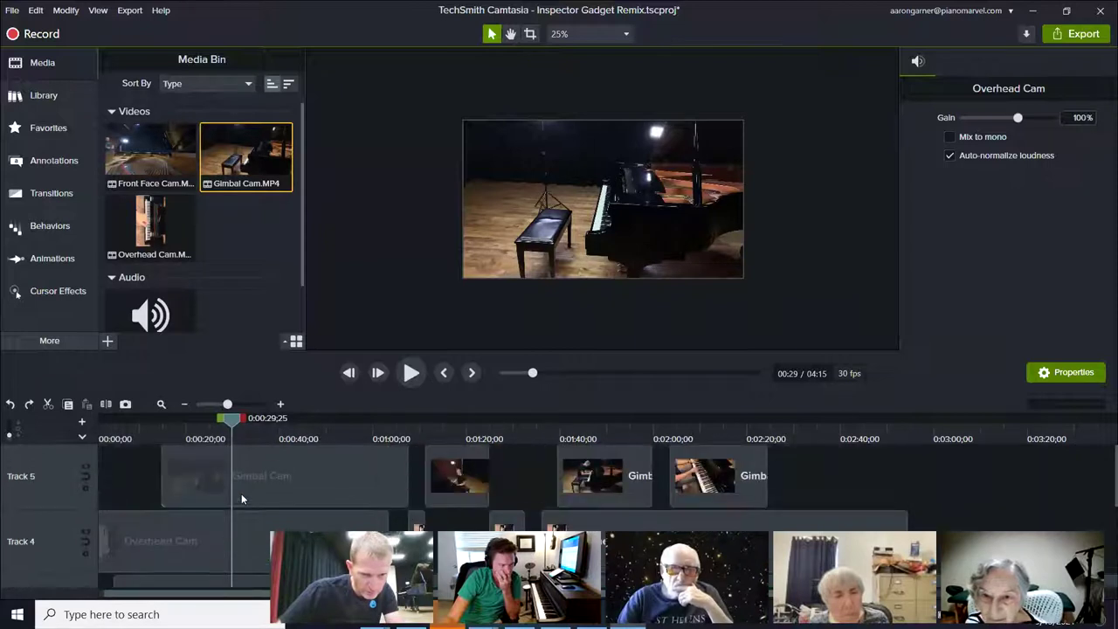
click(245, 492)
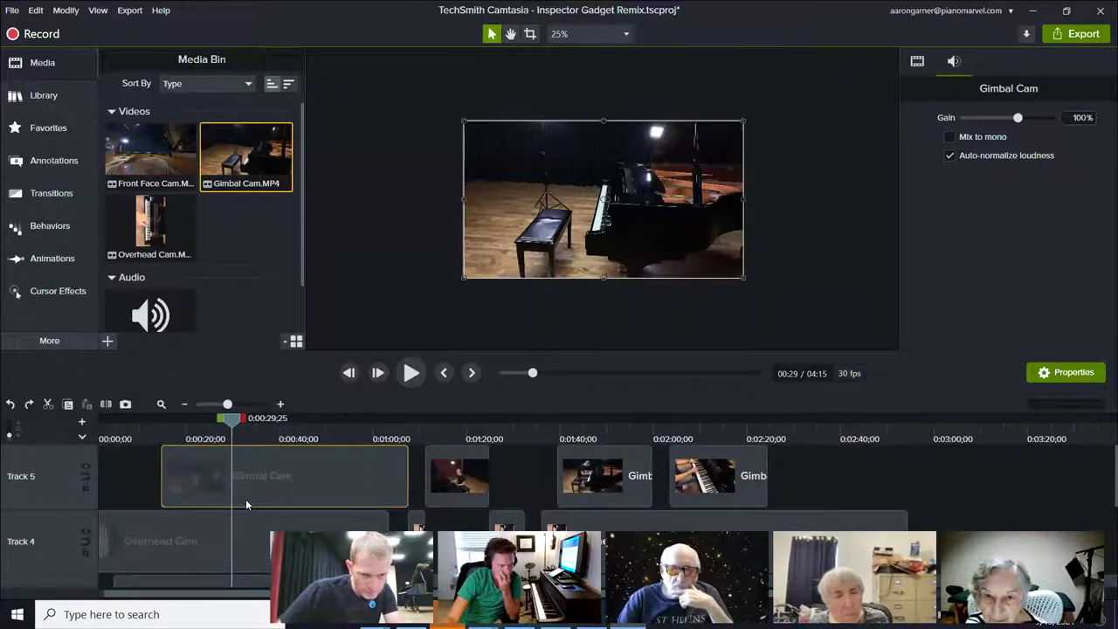
right_click(245, 497)
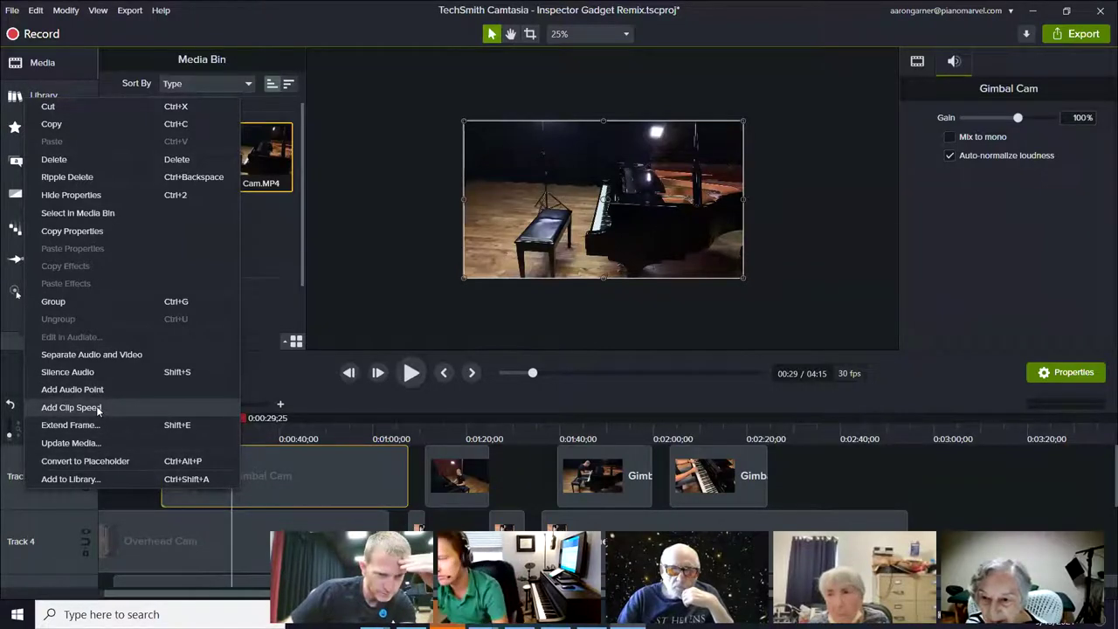
click(340, 435)
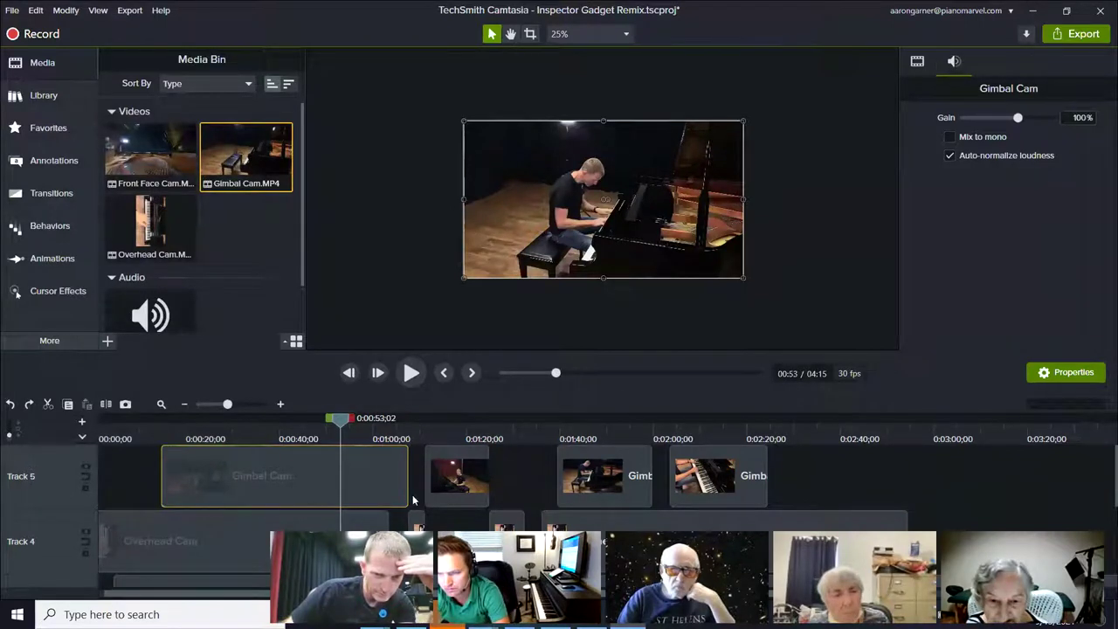
Step: Clear the clip selection and locate the clap at 0:00:44;19 against the Overhead Cam waveform on Track 2
drag(828, 482, 130, 448)
click(133, 457)
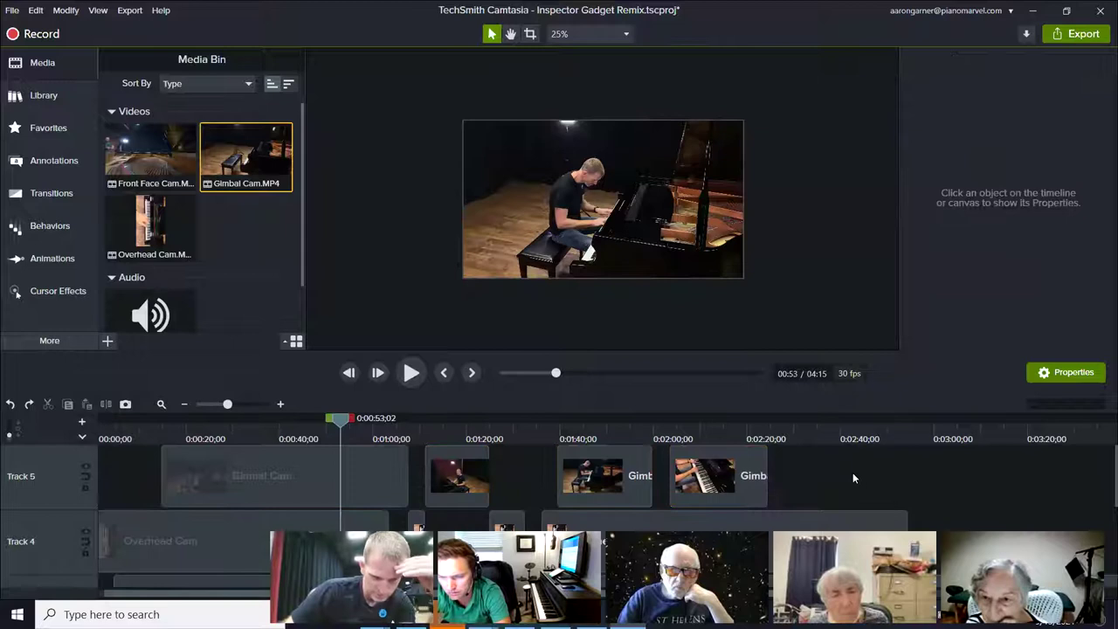
scroll(851, 473, down, 1)
scroll(433, 486, down, 1)
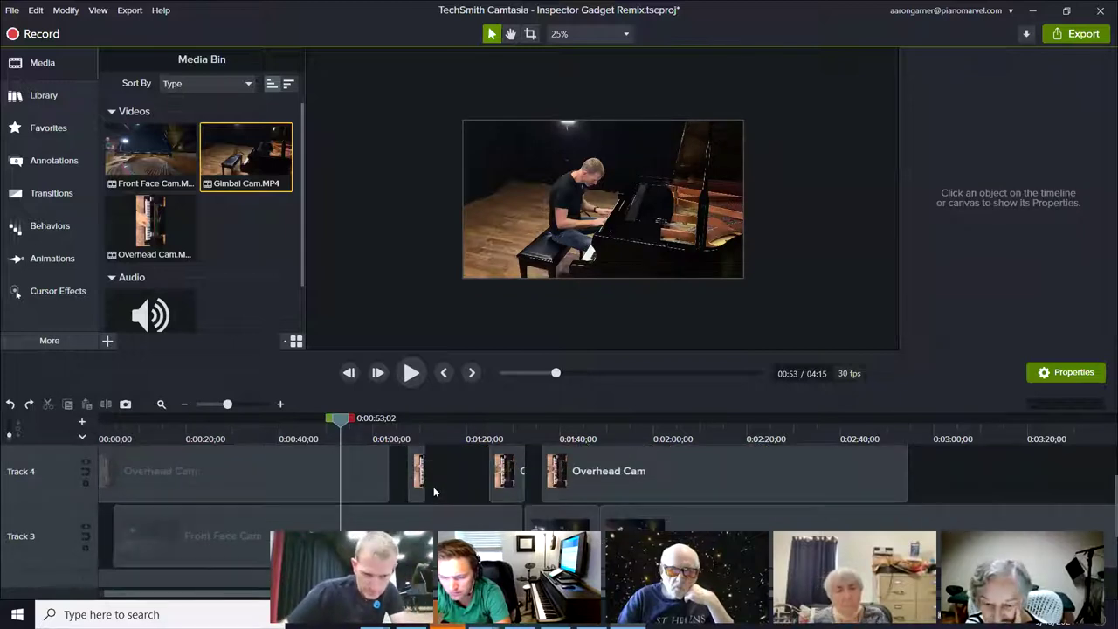
scroll(433, 486, down, 1)
scroll(433, 487, up, 1)
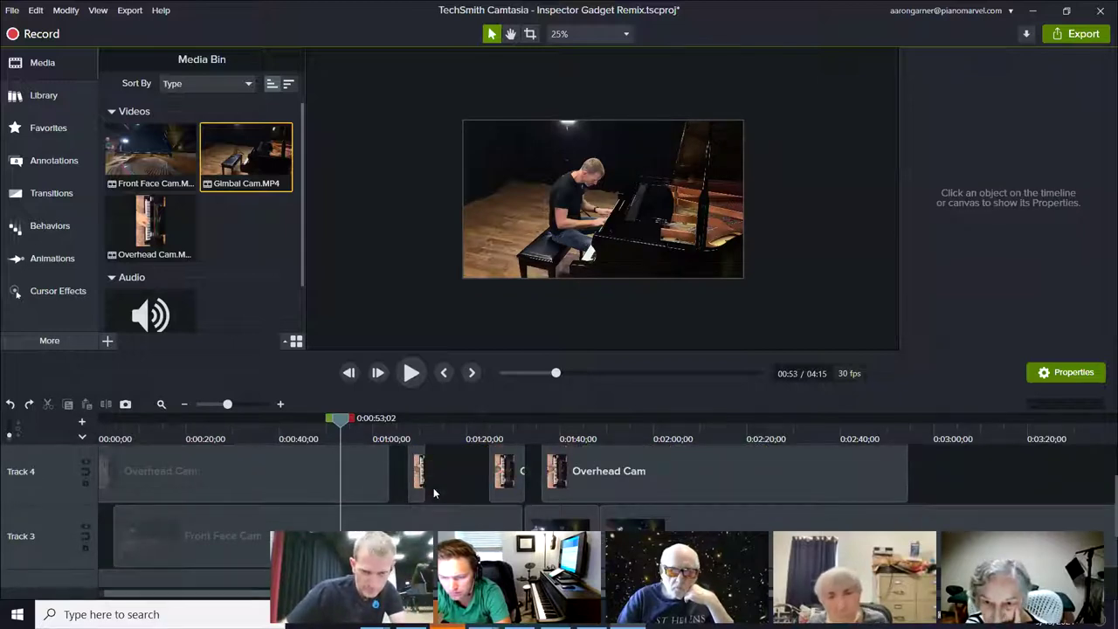
scroll(433, 487, up, 1)
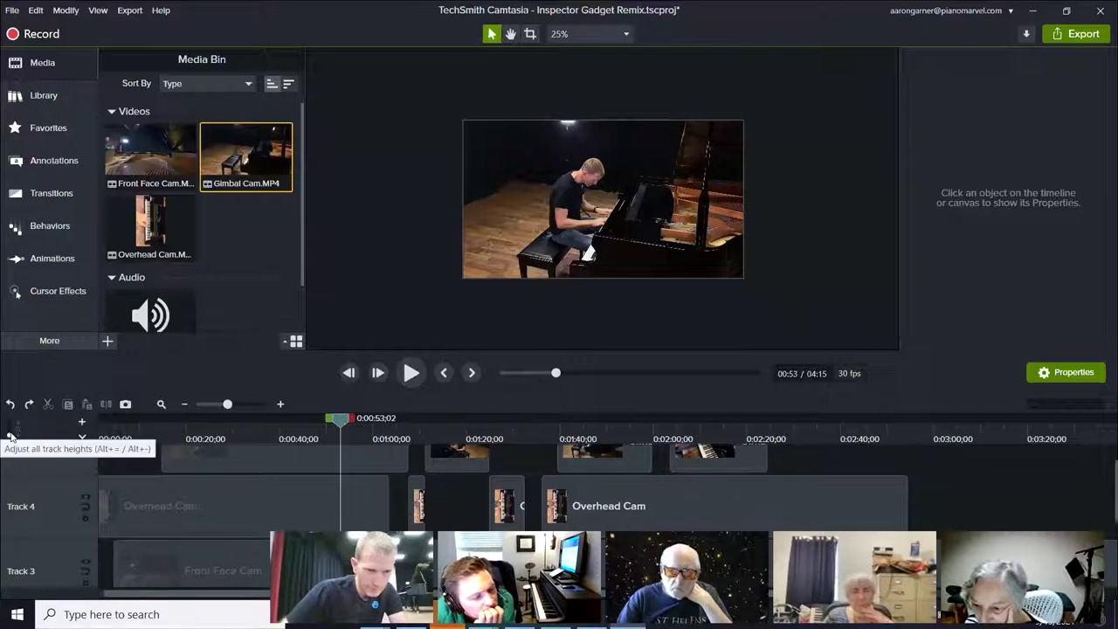
scroll(40, 460, down, 3)
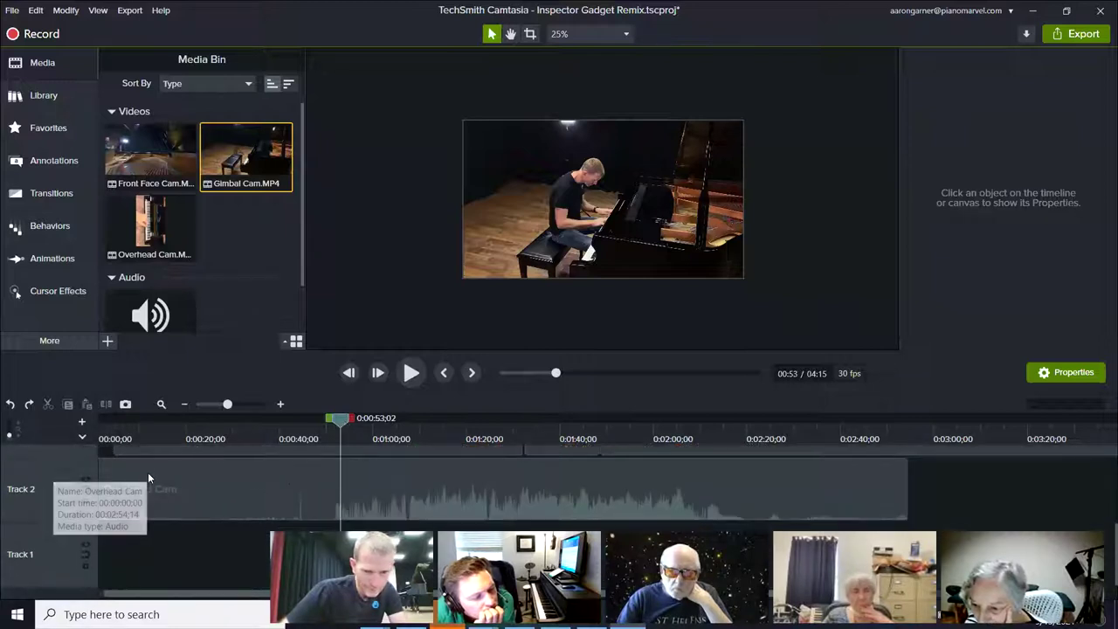
drag(341, 419, 301, 418)
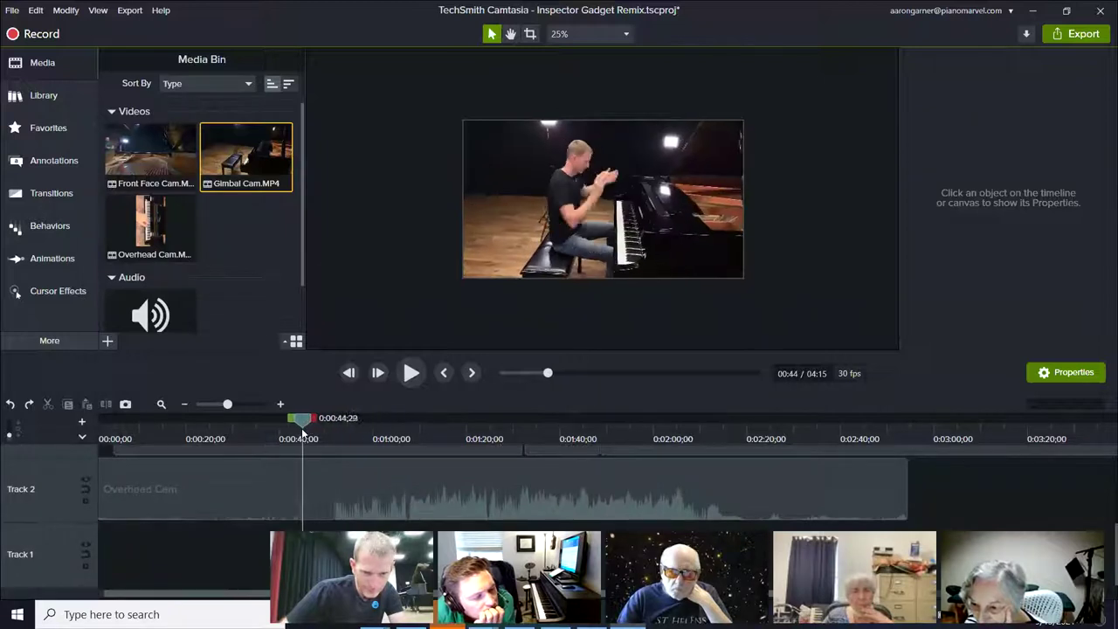
scroll(329, 484, up, 5)
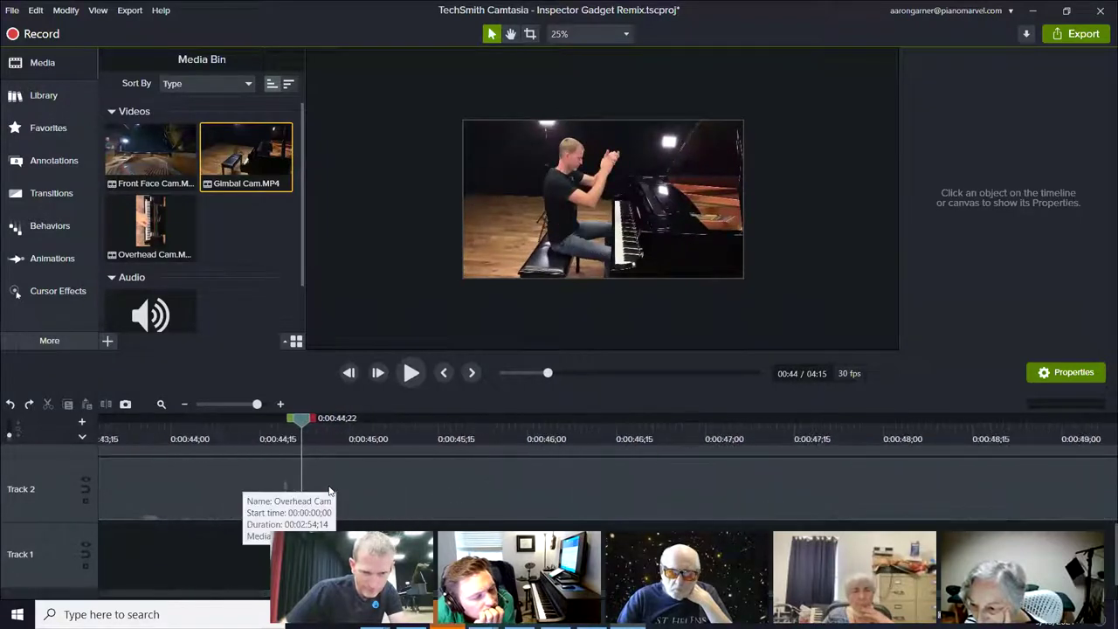
drag(288, 424, 276, 426)
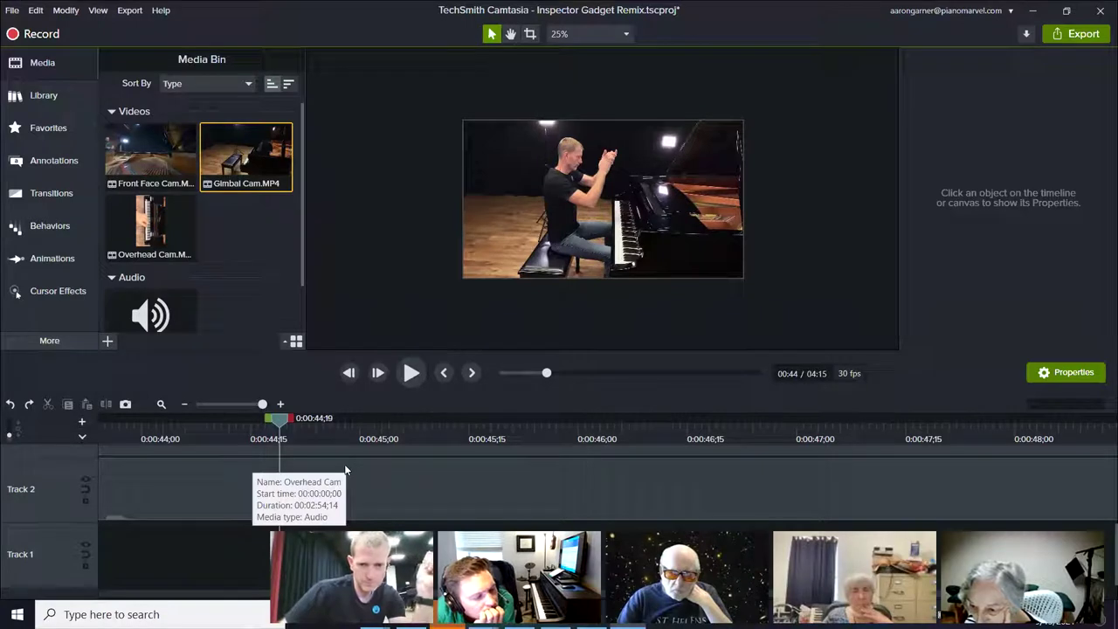
Step: Enlarge the timeline area and reduce all track heights so that Tracks 1 to 5 fit together
scroll(345, 469, up, 1)
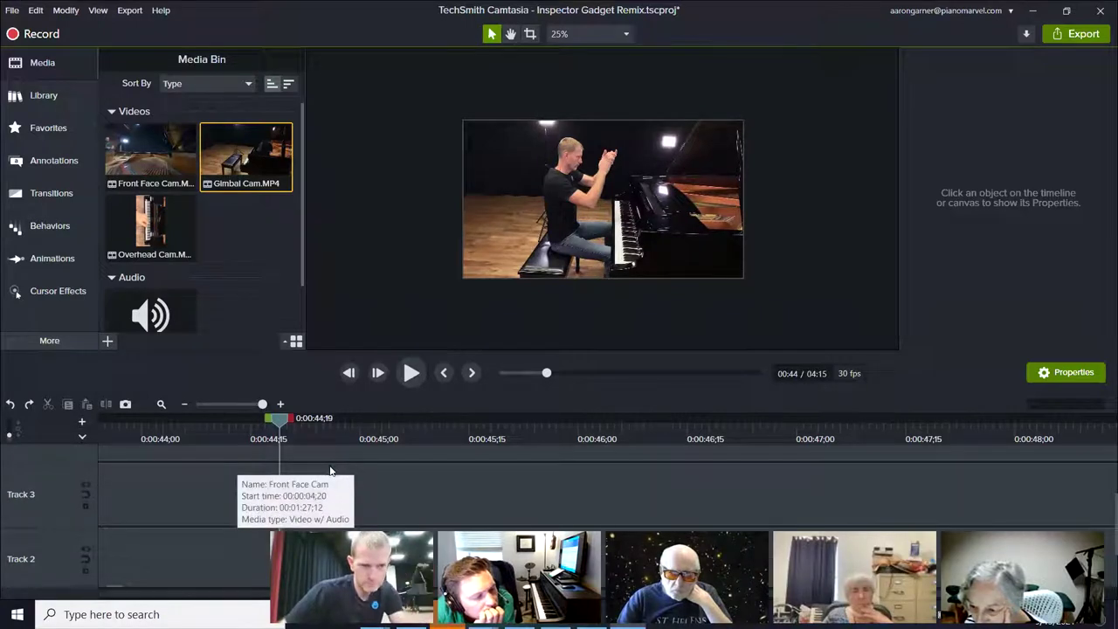
scroll(355, 466, down, 1)
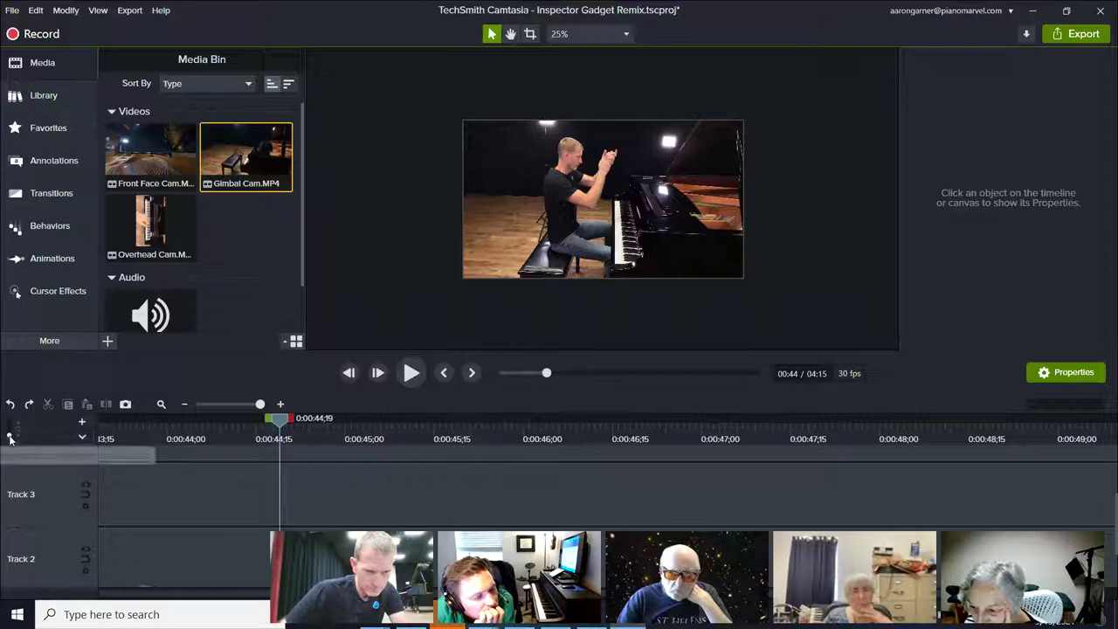
drag(374, 353, 373, 262)
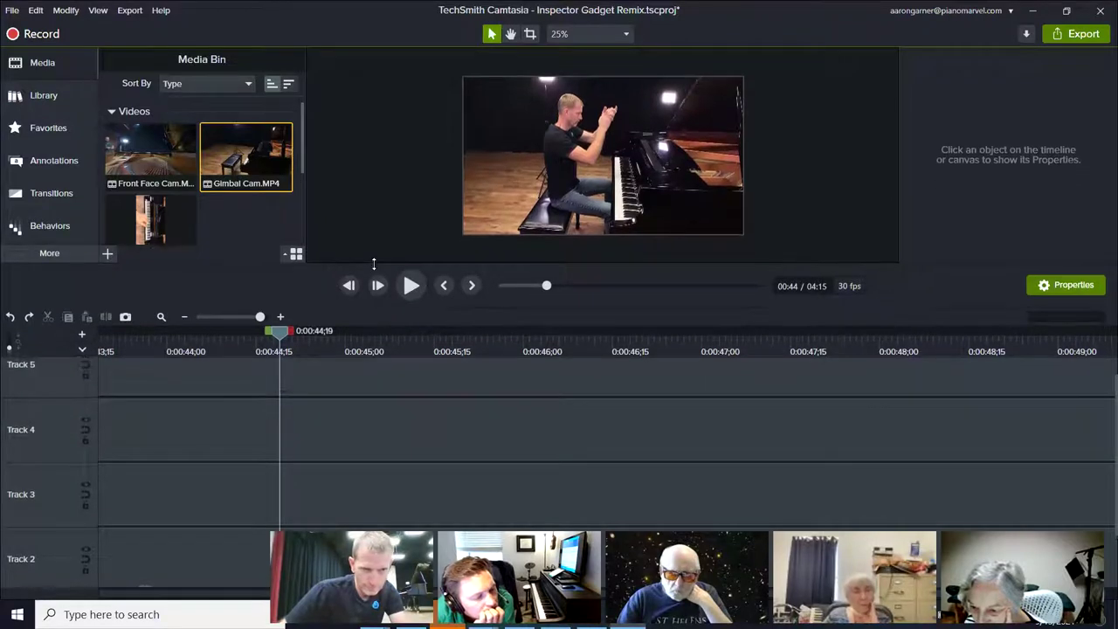
click(7, 345)
drag(8, 346, 10, 351)
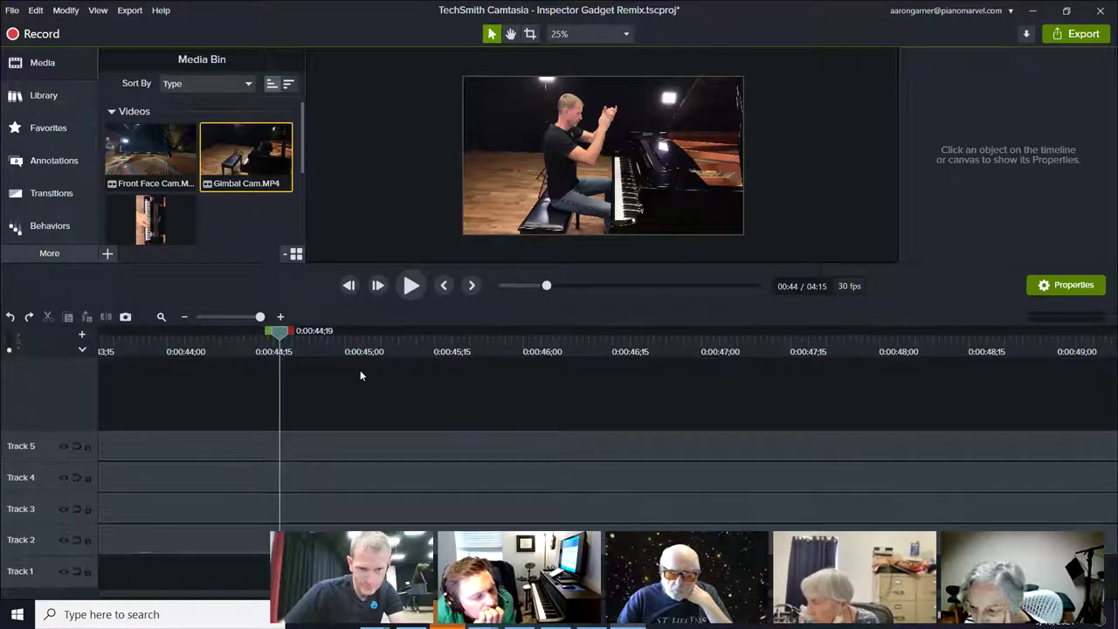
scroll(378, 397, down, 1)
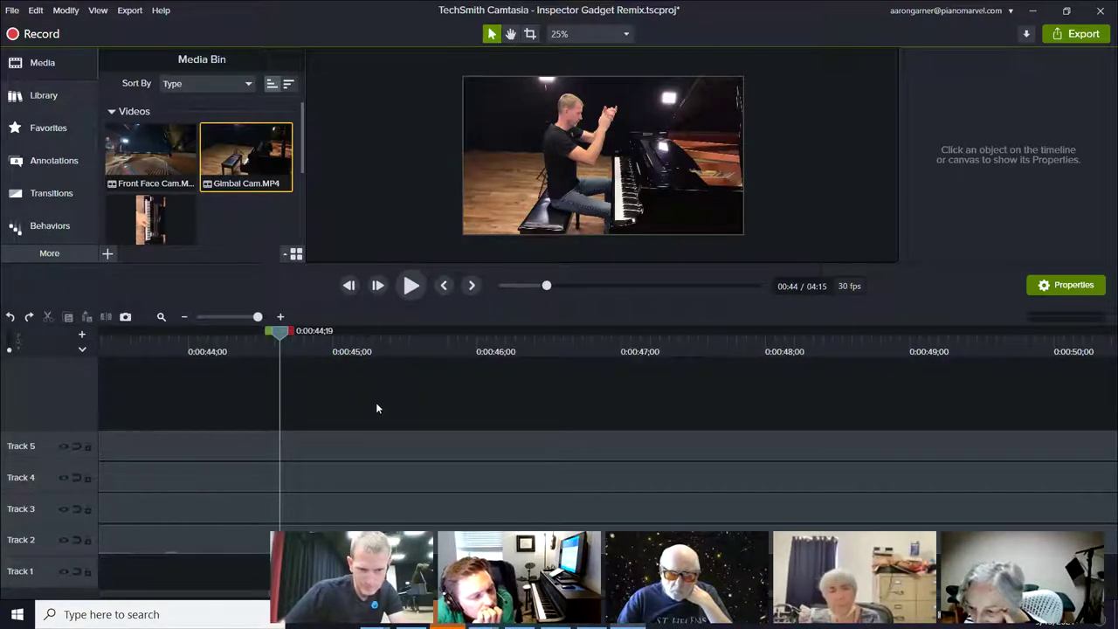
Step: Raise the volume of the Overhead Cam audio clip on Track 2 to about 119%
click(263, 539)
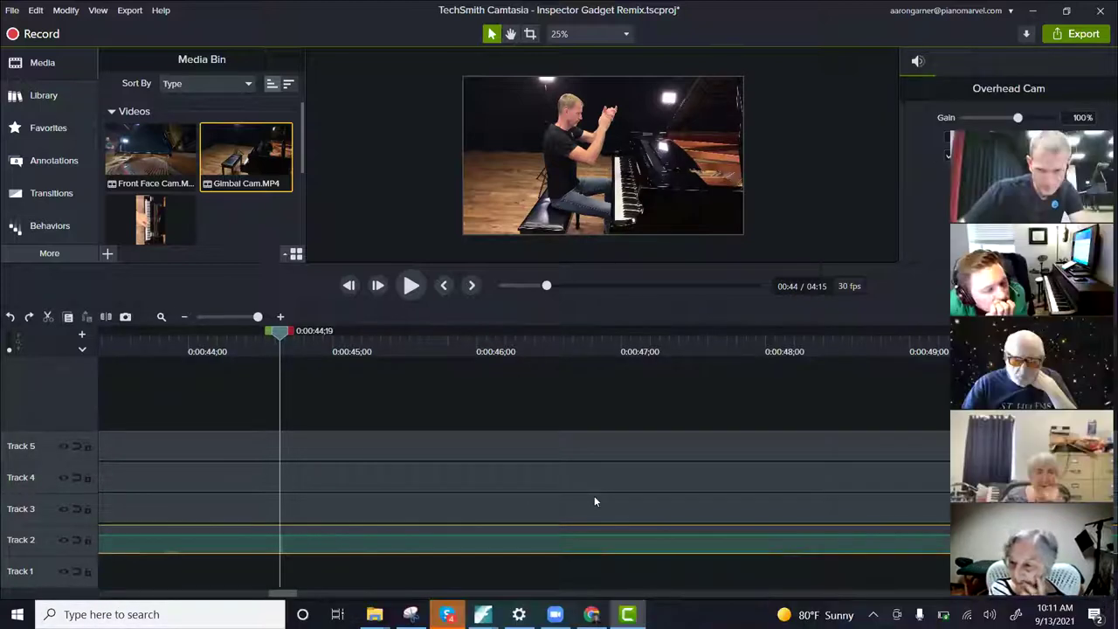
scroll(363, 506, down, 3)
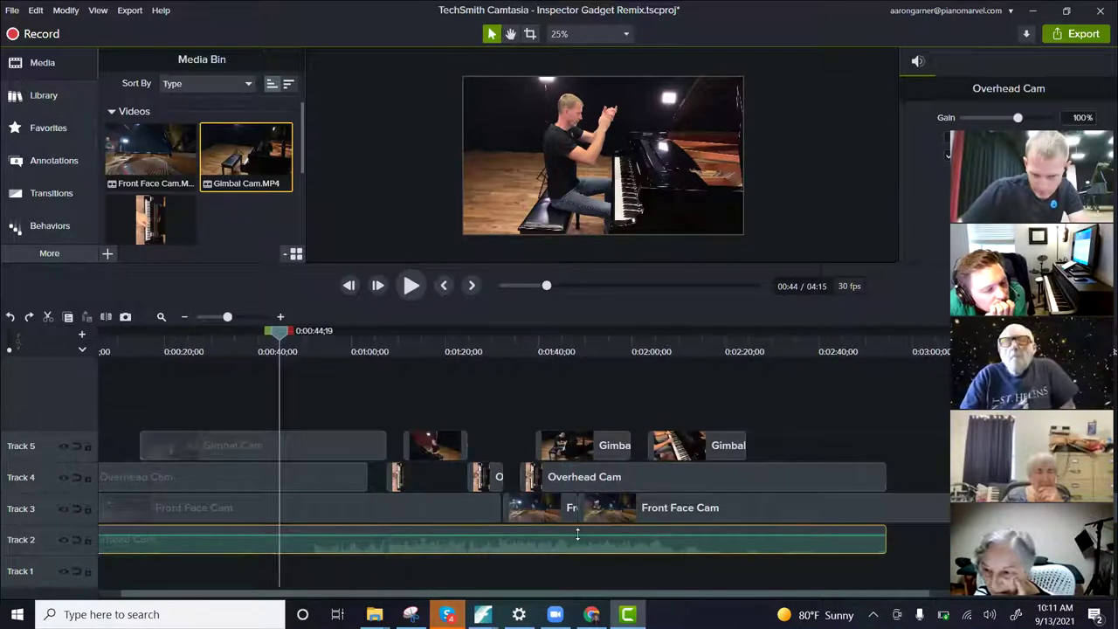
drag(577, 534, 577, 534)
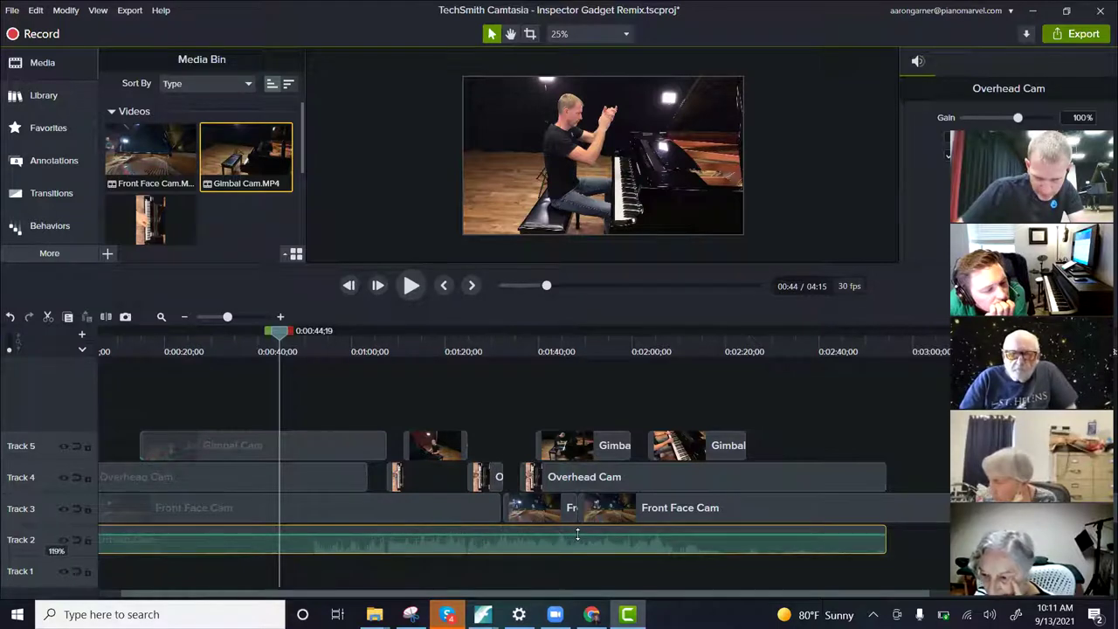
scroll(576, 531, up, 2)
drag(581, 532, 580, 532)
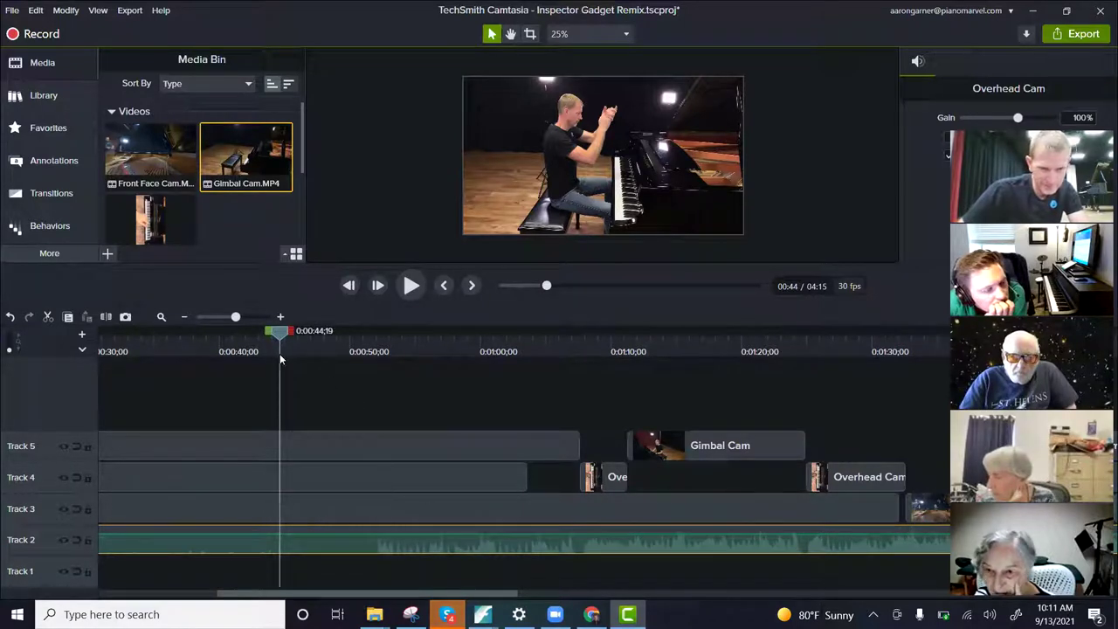
Step: Play the start of the piano performance up to 0:00:52;27 and examine all tracks in a full timeline overview
drag(281, 342, 352, 355)
key(space)
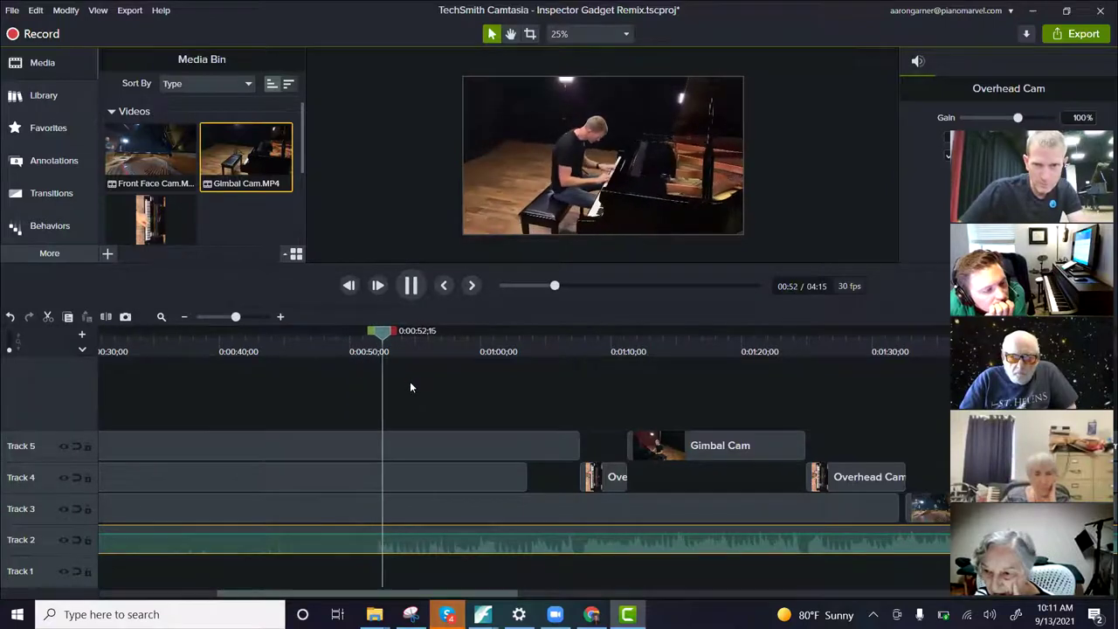
key(space)
scroll(343, 388, down, 3)
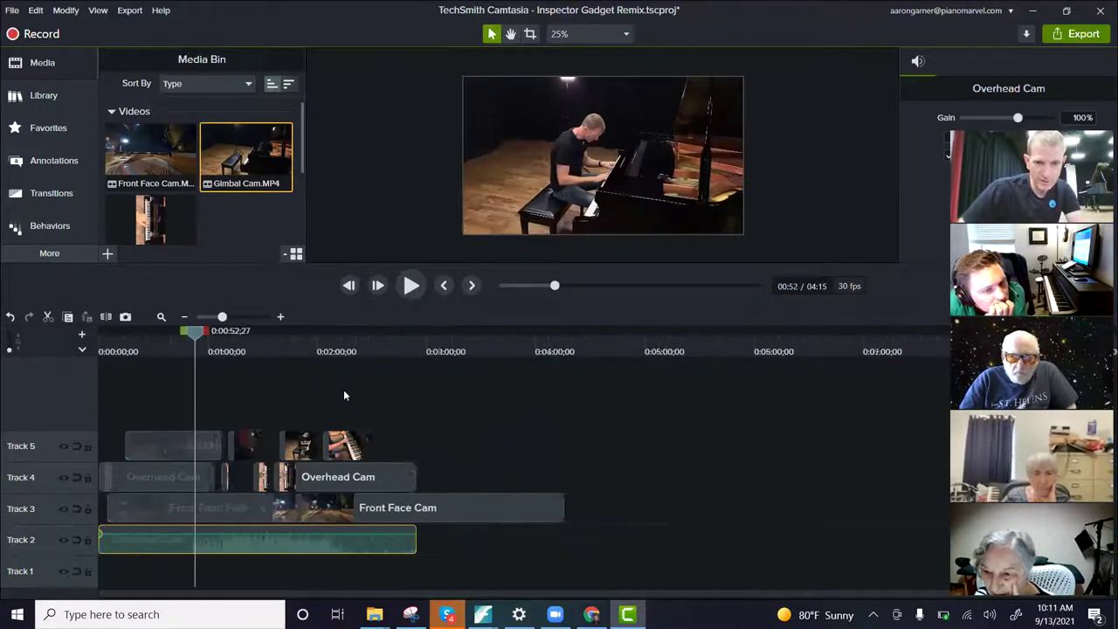
Step: Group all the clips on Tracks 2 to 5 into a single group
scroll(358, 408, down, 1)
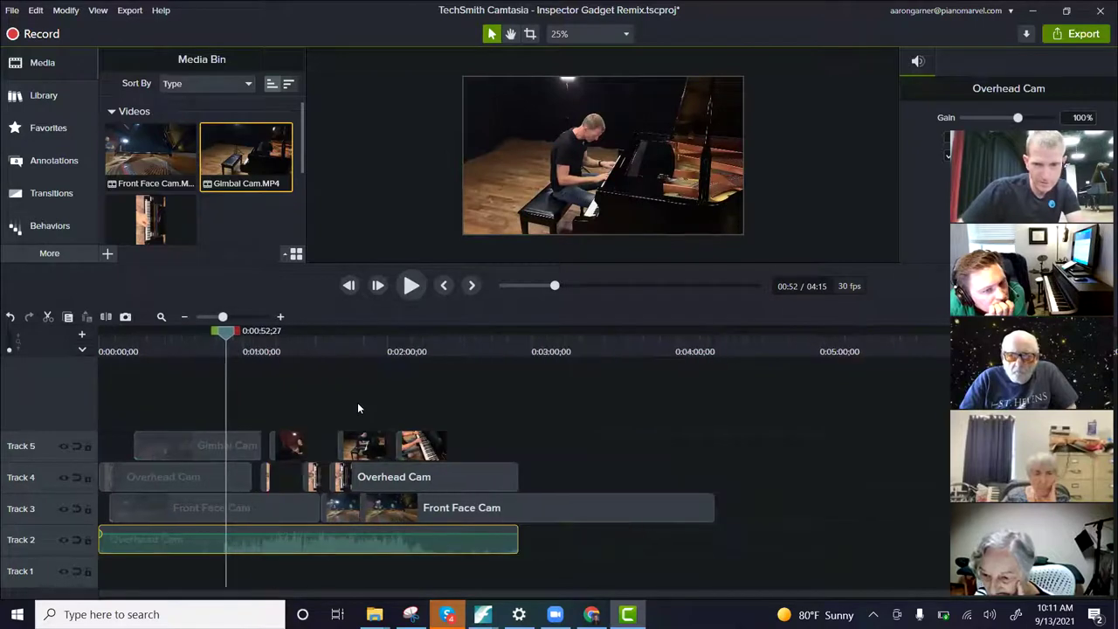
drag(748, 384, 101, 564)
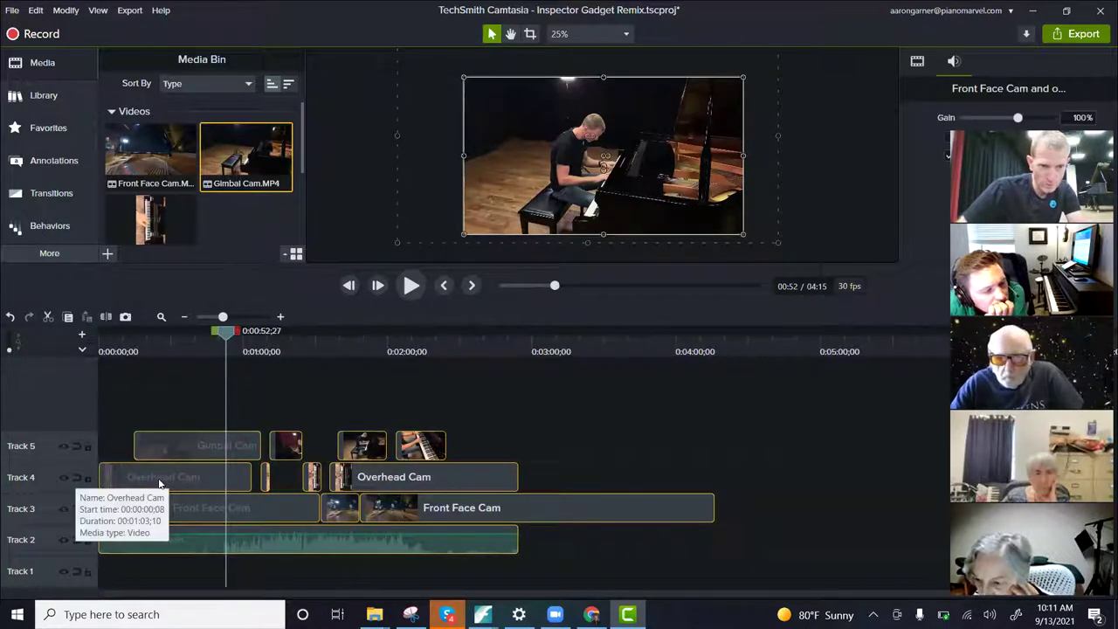
right_click(160, 483)
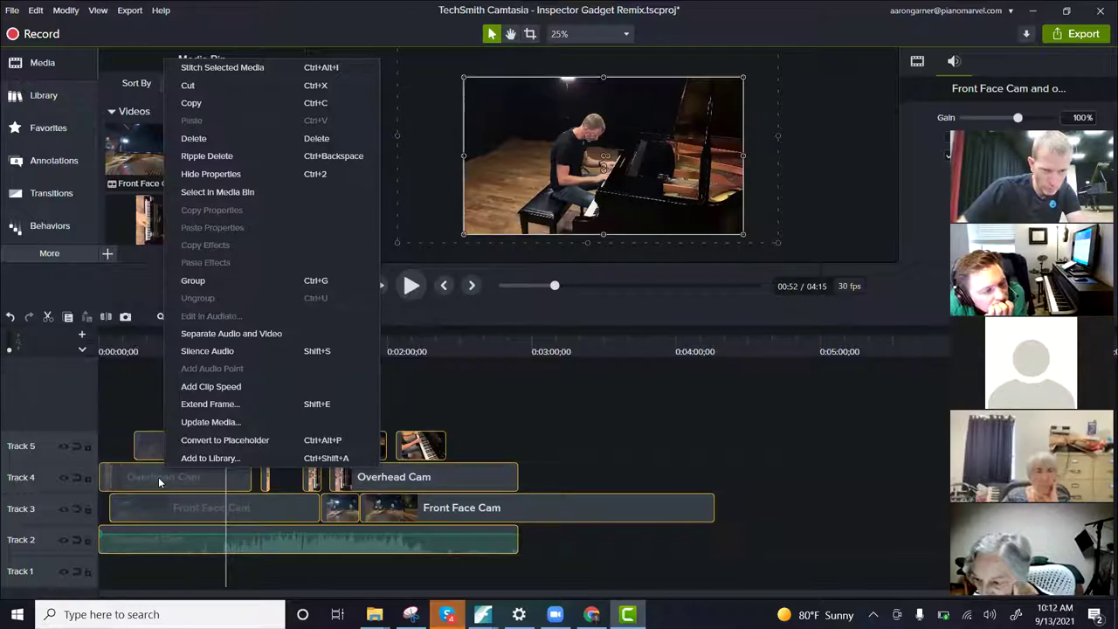
click(200, 283)
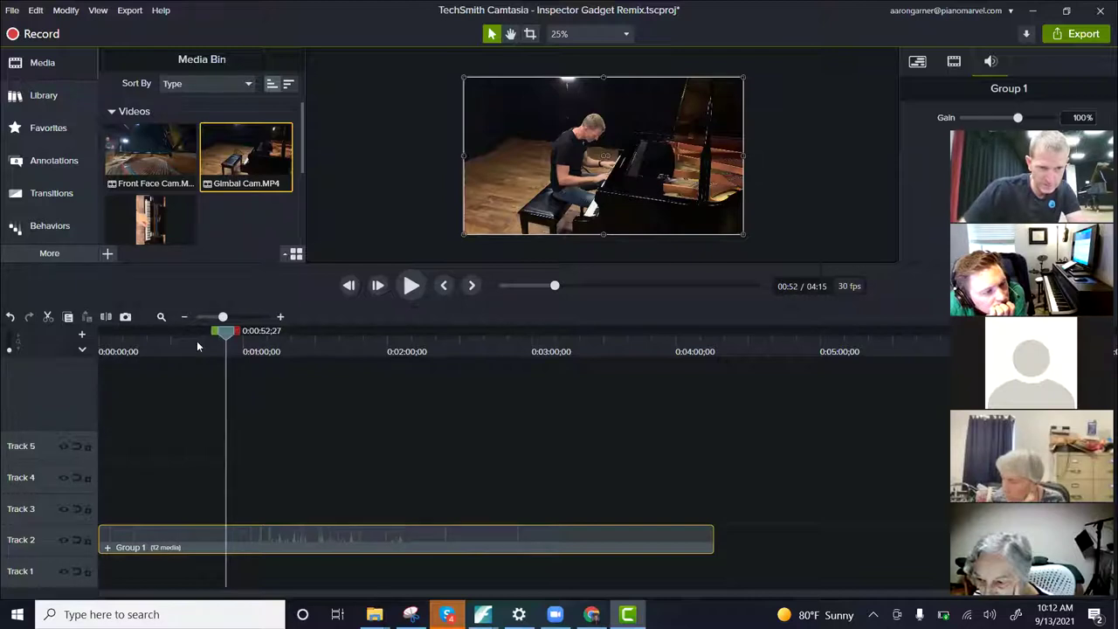
Step: Find the start of the performance, split the group at 0:00:50;22 and delete the part before the split
drag(223, 334, 223, 386)
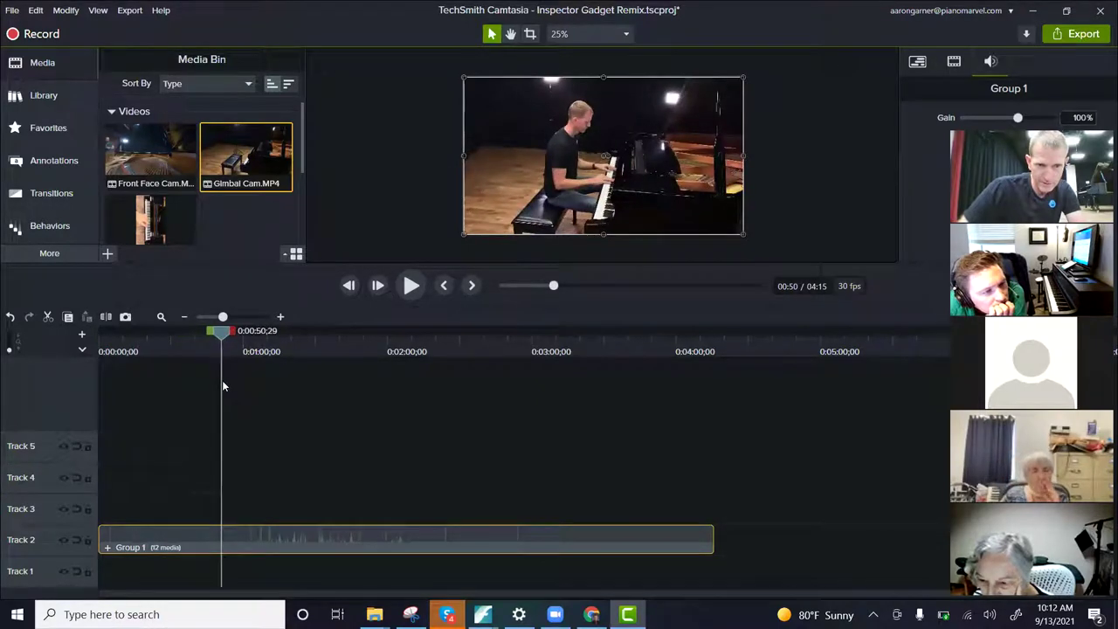
scroll(236, 418, up, 3)
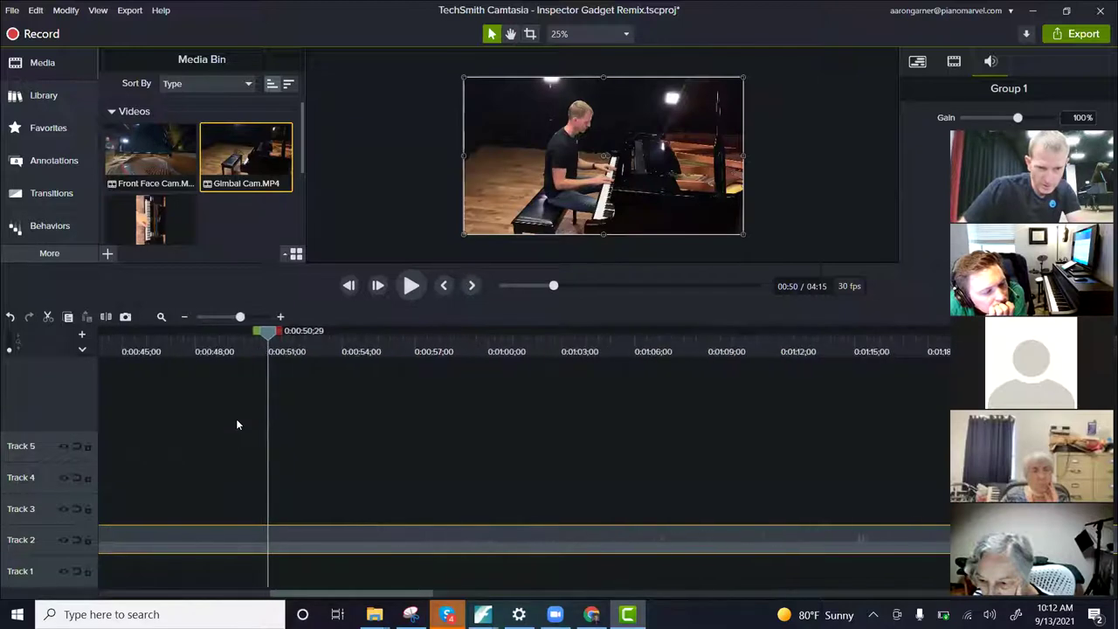
key(space)
key(space)
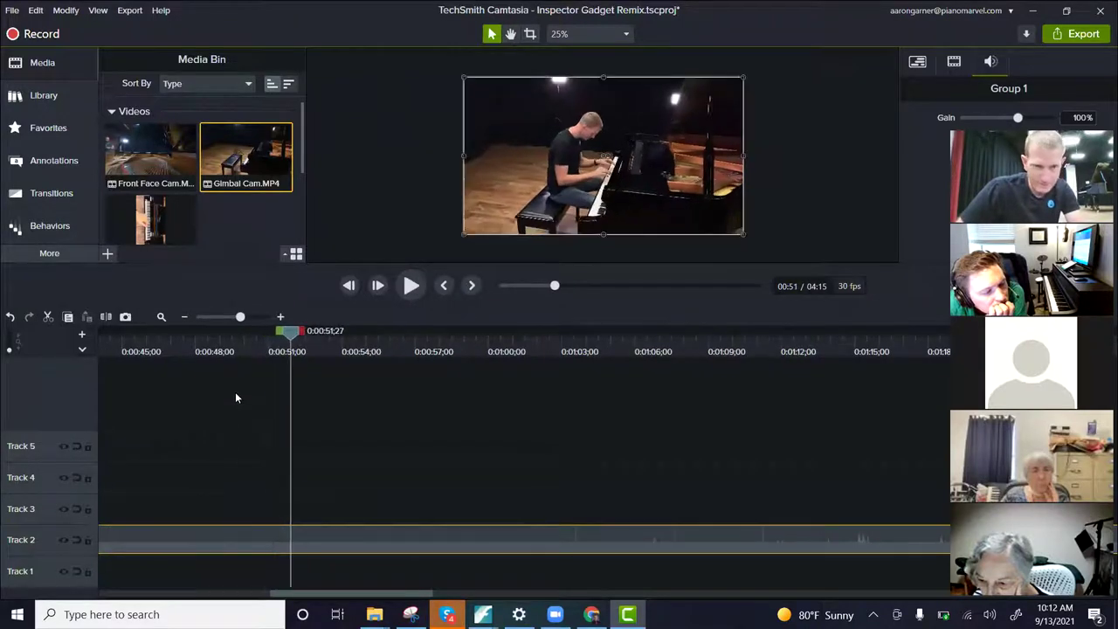
drag(291, 340, 234, 338)
key(space)
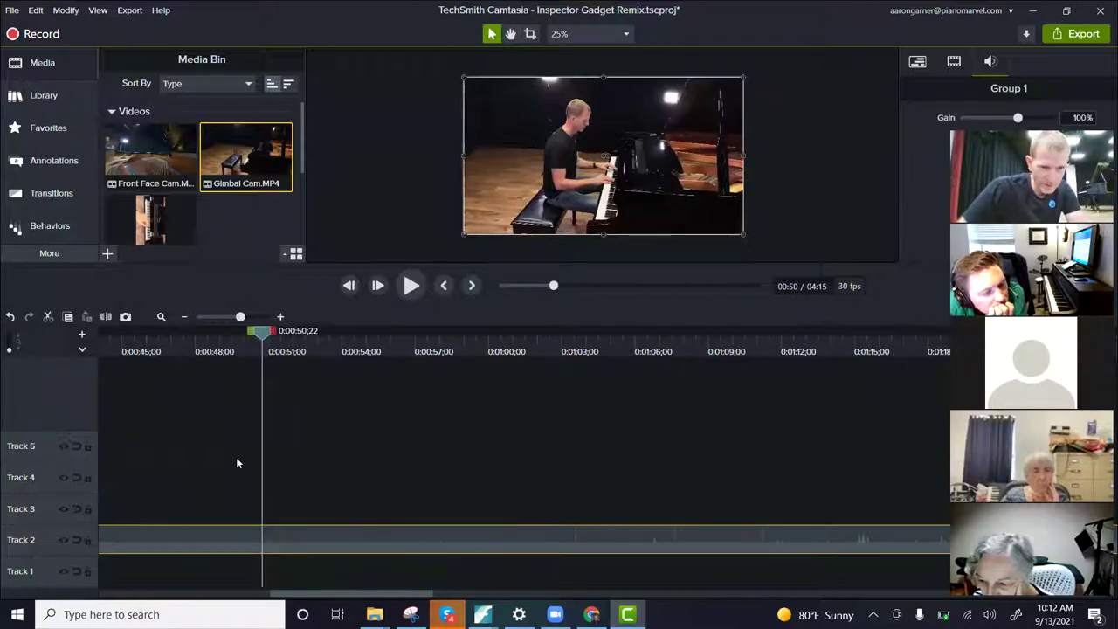
click(107, 317)
click(243, 539)
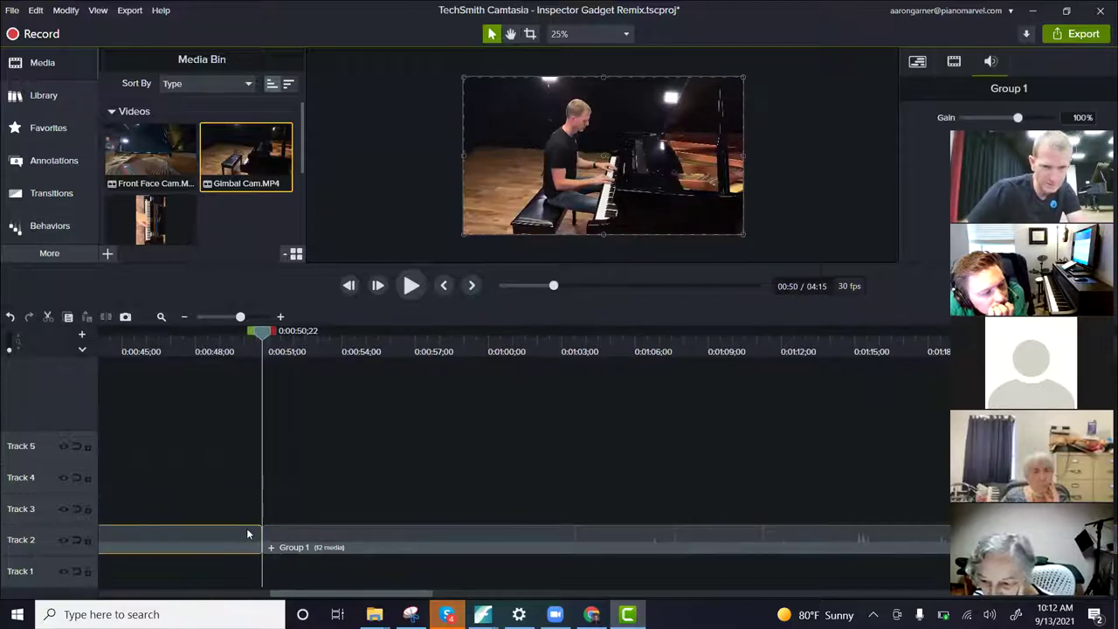
key(Delete)
Step: Move the remaining group to the beginning of the timeline on Track 2 and play its first seconds
scroll(262, 470, down, 3)
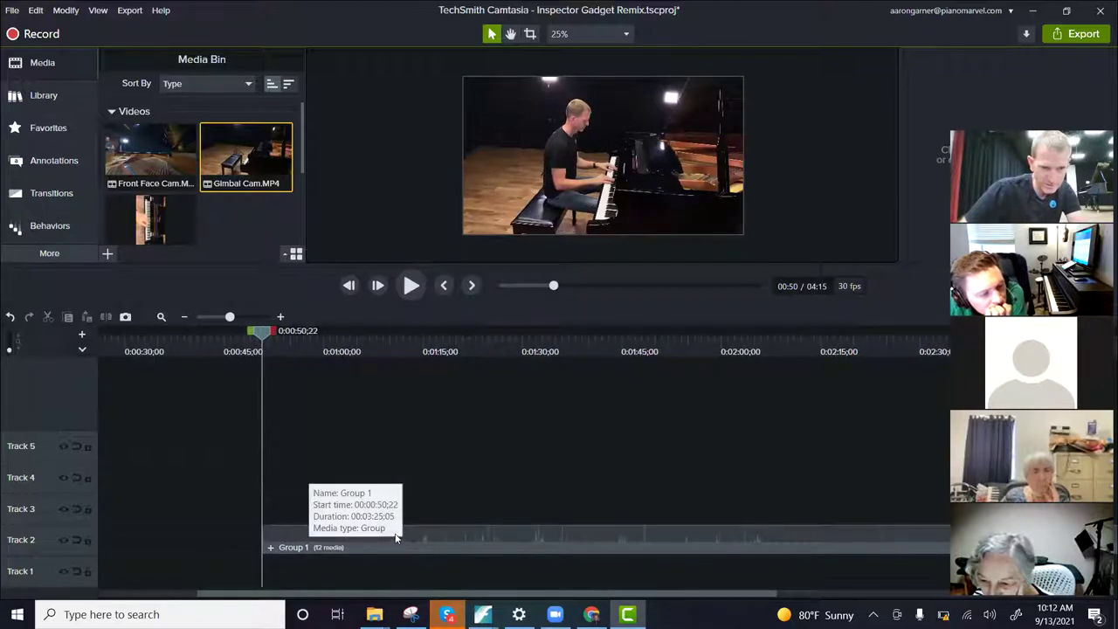
scroll(315, 458, down, 3)
drag(325, 532, 214, 539)
drag(171, 338, 86, 350)
key(space)
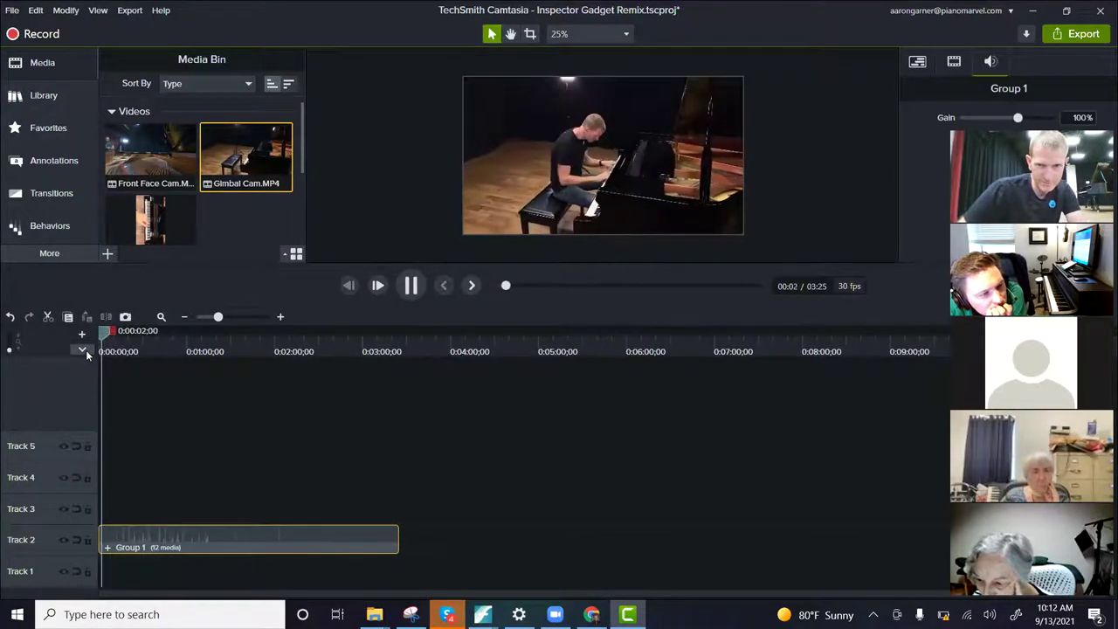
key(space)
Step: Play the end of the performance between 0:01:21;03 and 0:01:34;02 to find where the video should be cut
drag(104, 334, 219, 407)
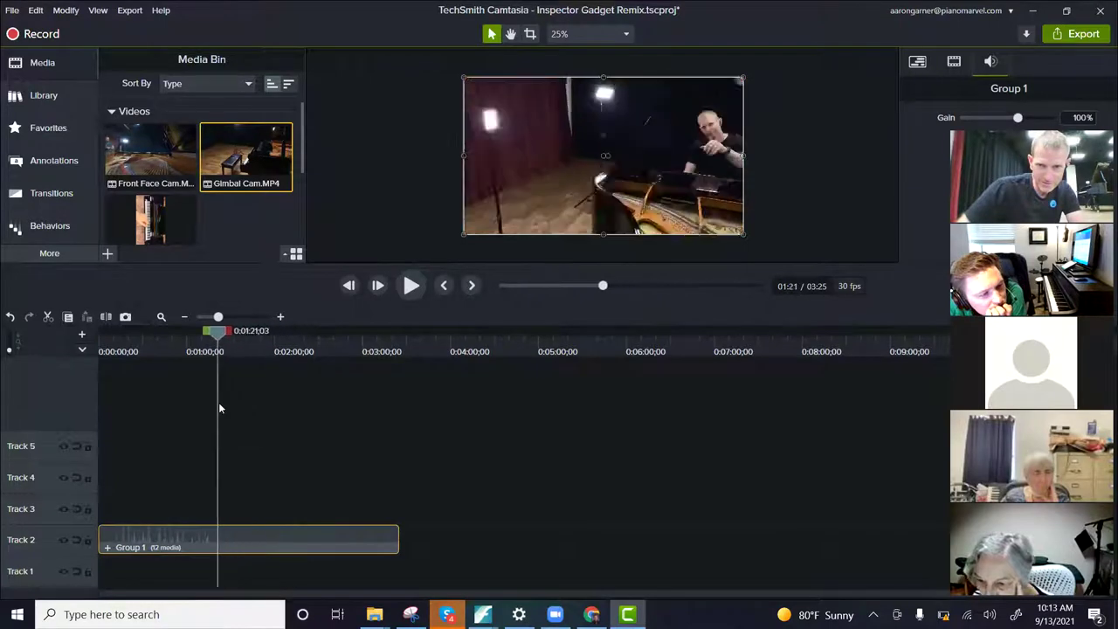
key(space)
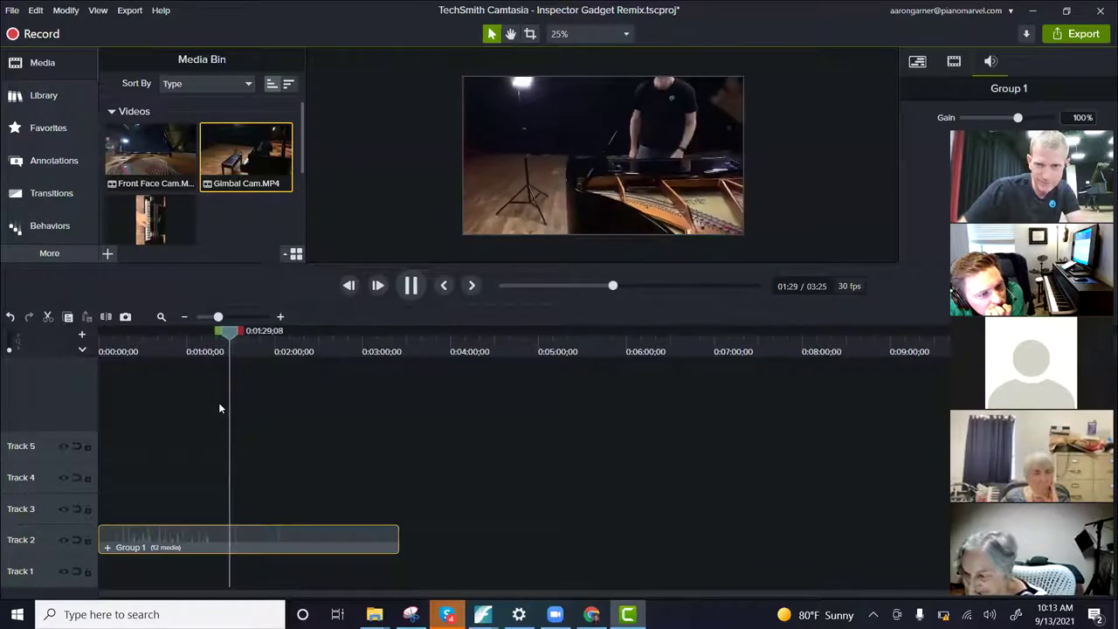
key(space)
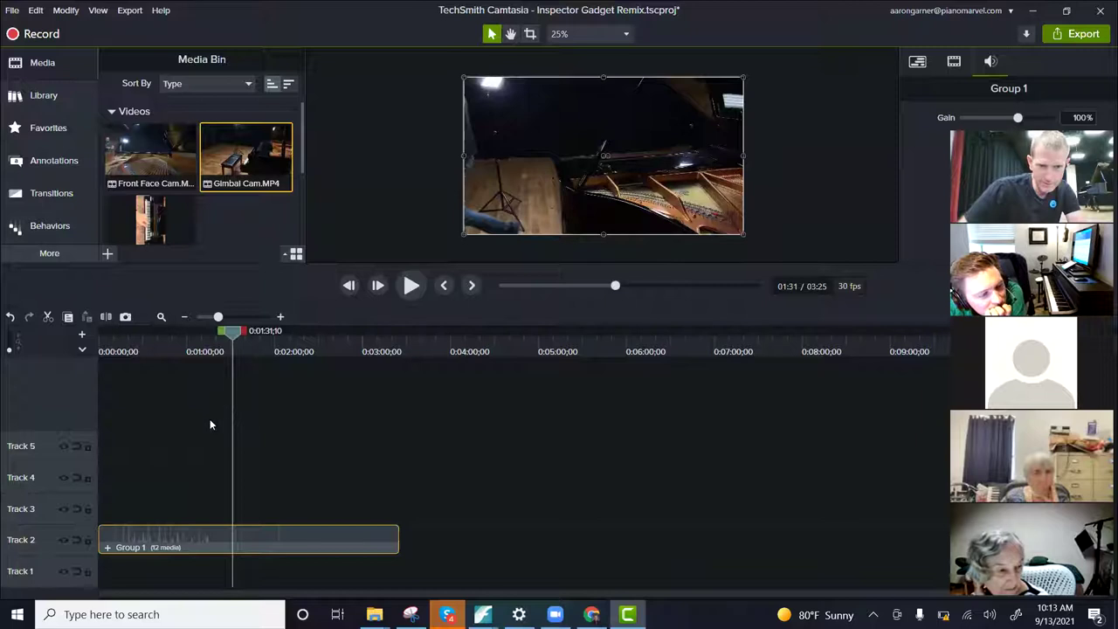
mouse_move(231, 339)
mouse_down()
mouse_move(207, 340)
mouse_move(219, 347)
mouse_up()
key(space)
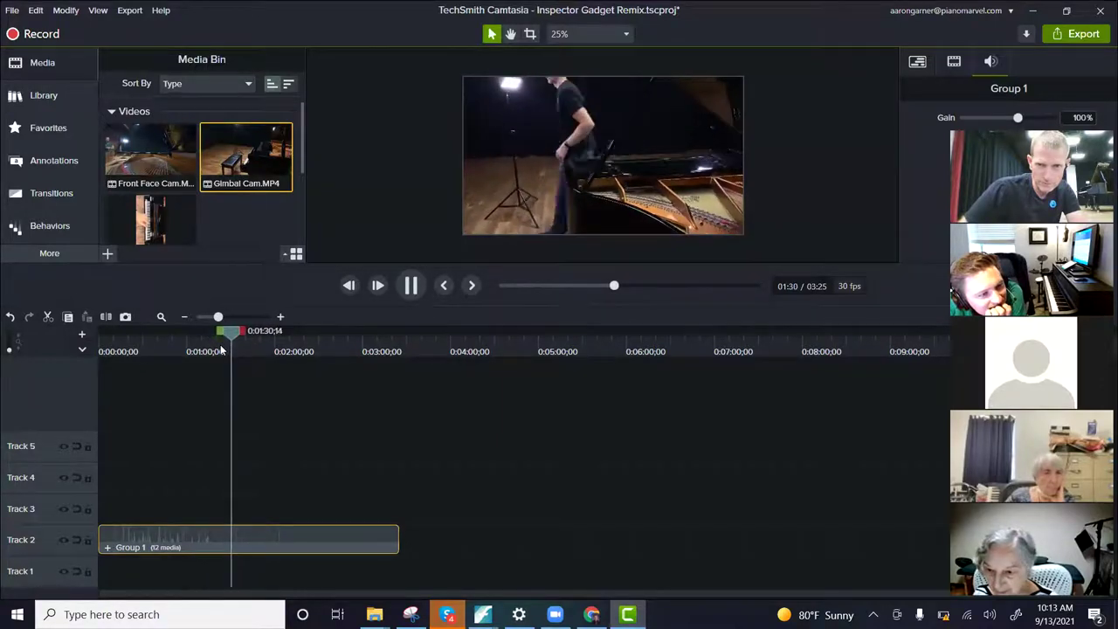
key(space)
key(space)
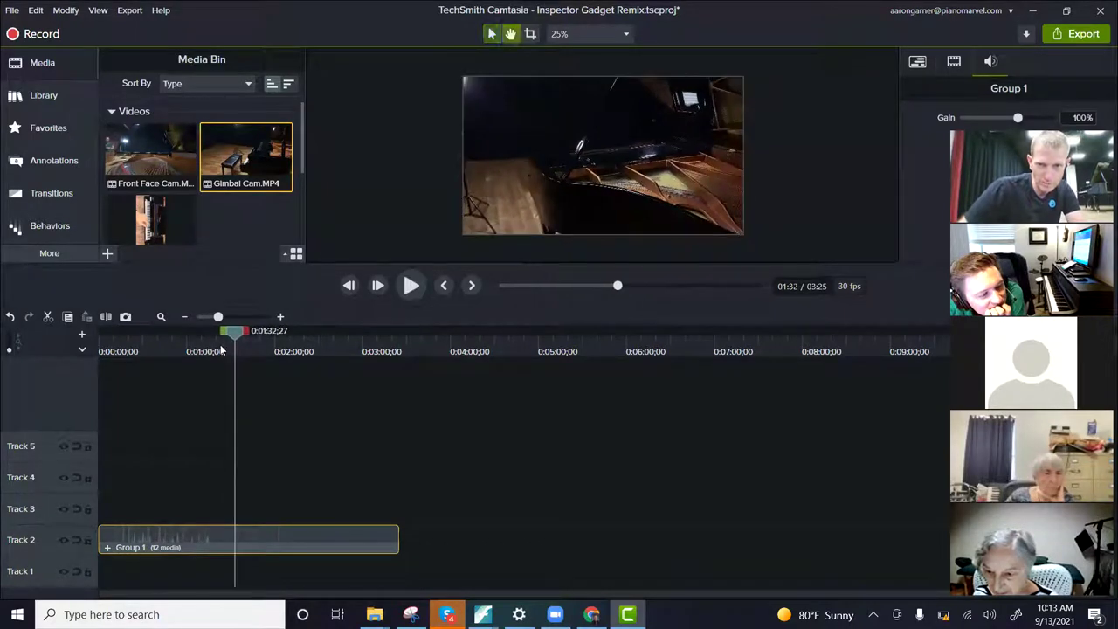
key(space)
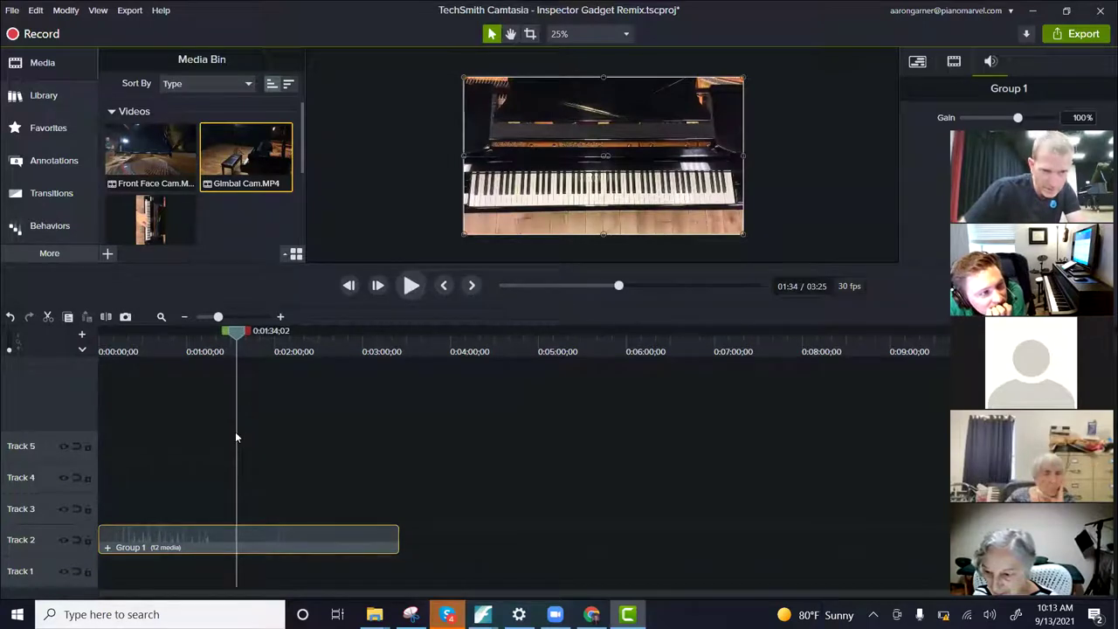
Step: Split the group at 0:01:33;14 and delete everything after the split
scroll(258, 439, up, 4)
drag(527, 337, 521, 341)
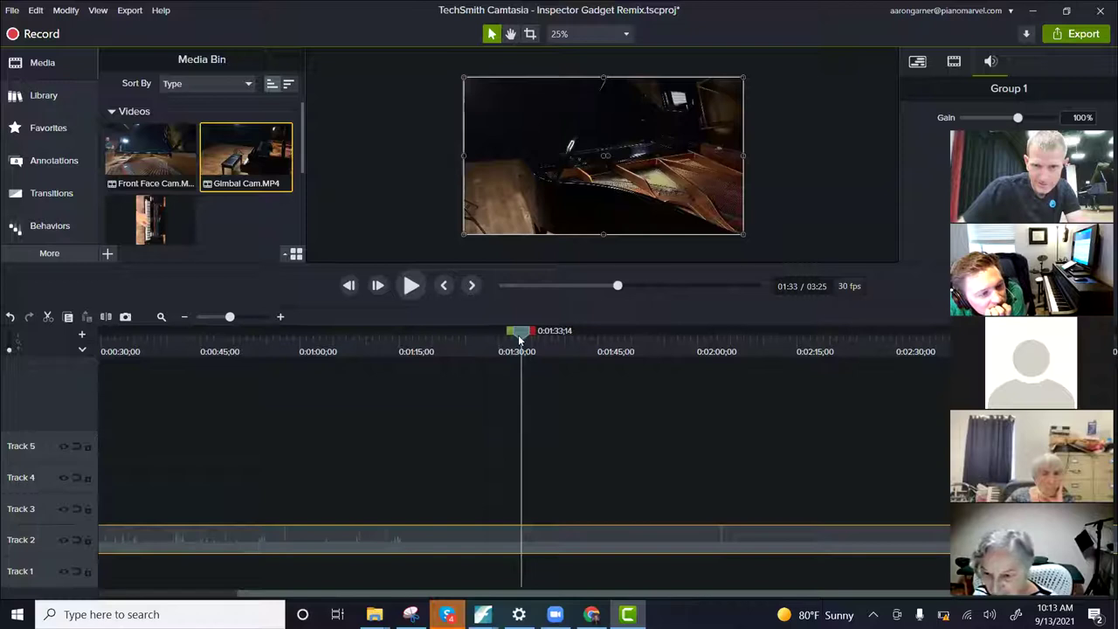
click(105, 316)
click(559, 543)
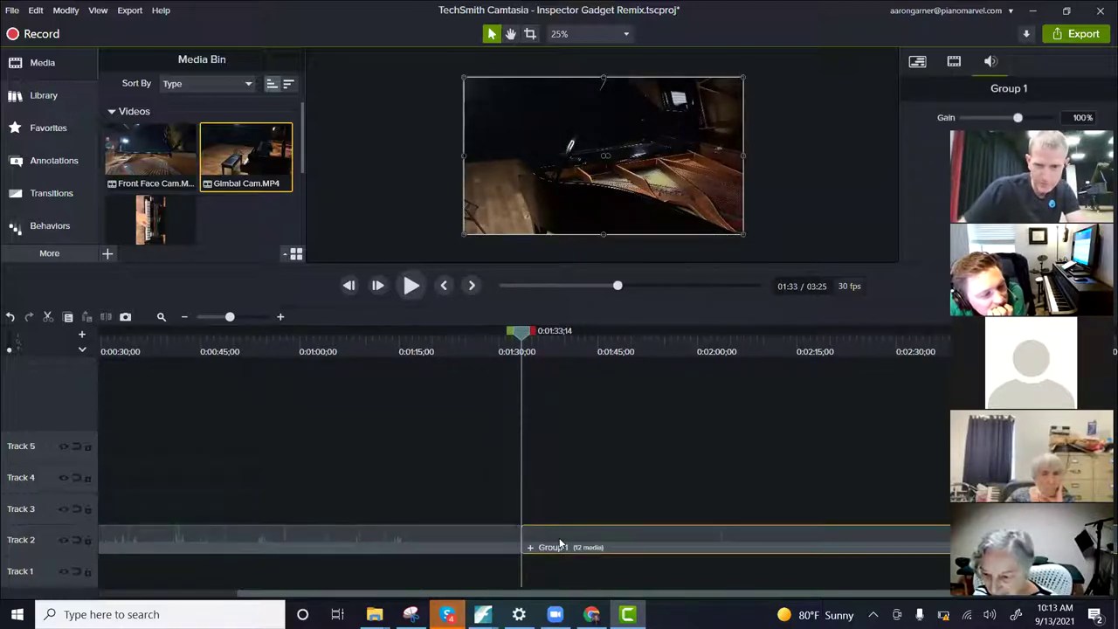
key(Delete)
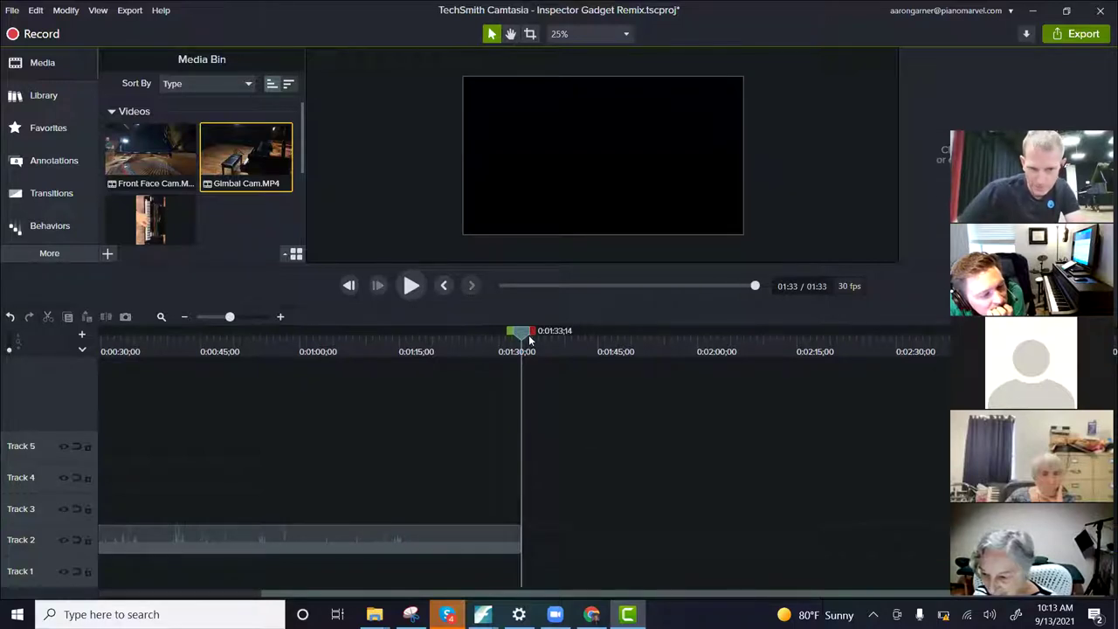
Step: Play the trimmed group from the beginning of the timeline to 0:00:10;26
drag(509, 339, 2, 401)
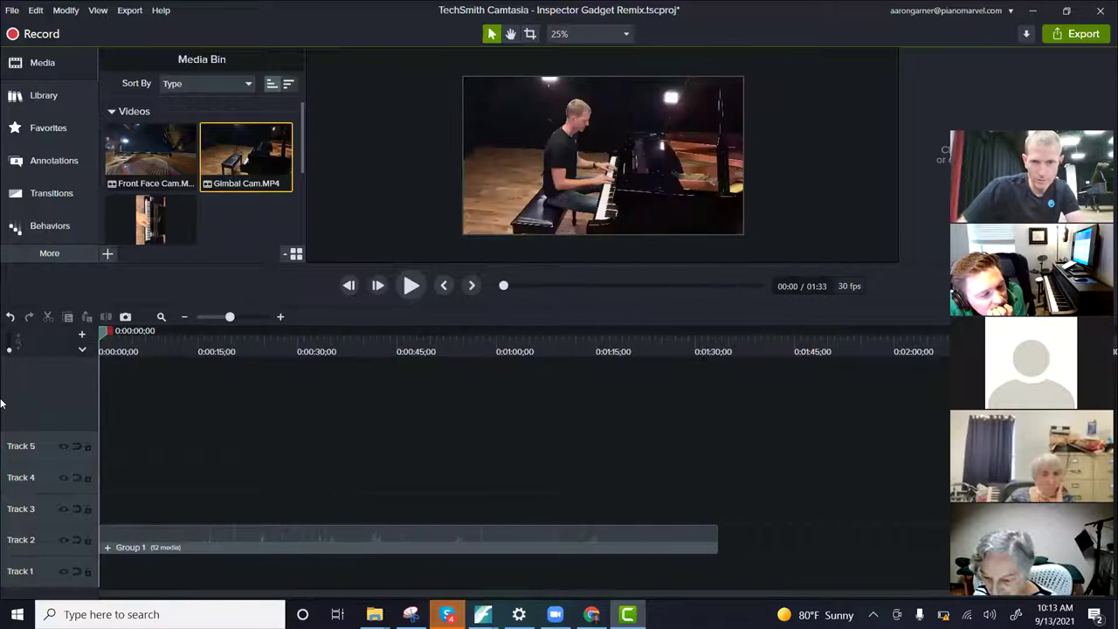
key(space)
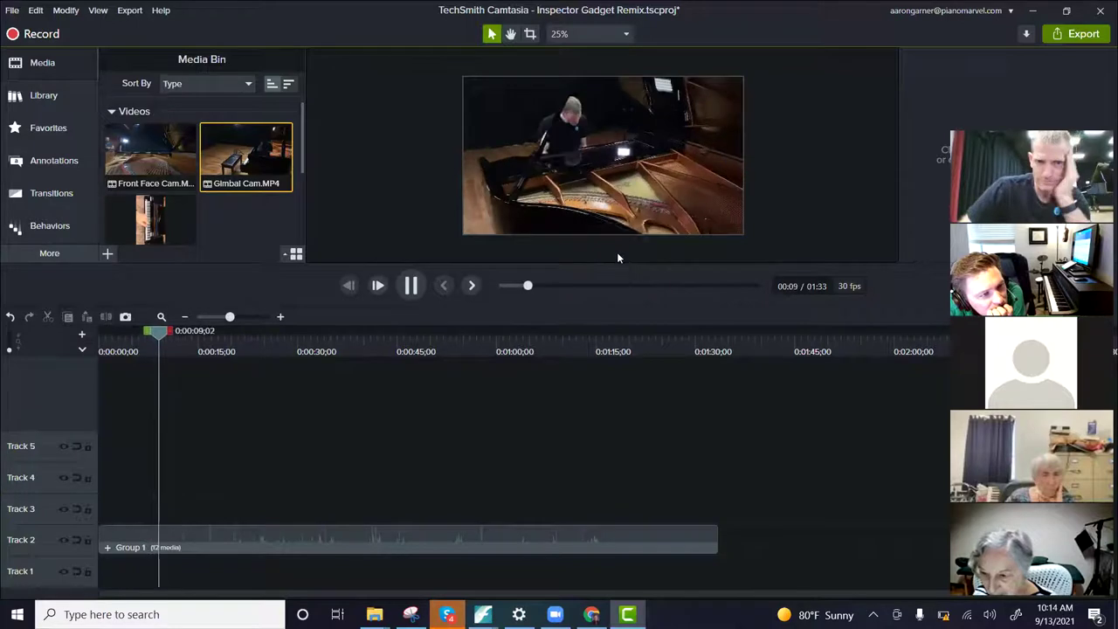
key(space)
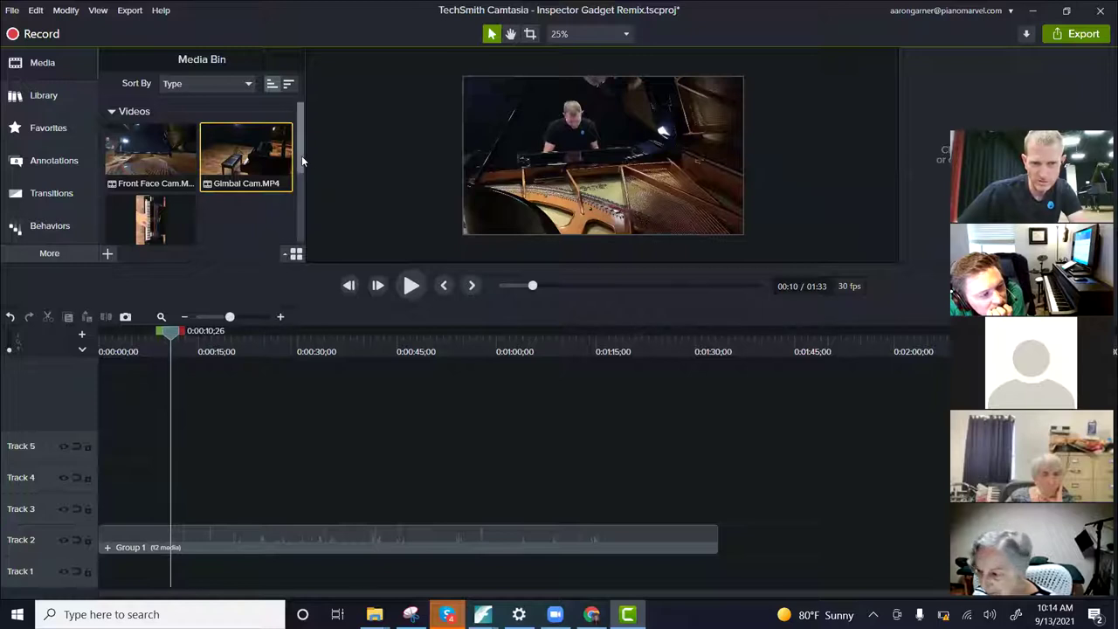
Step: Browse the transitions and apply a Bar Wipe to the start of the group on Track 2
click(35, 192)
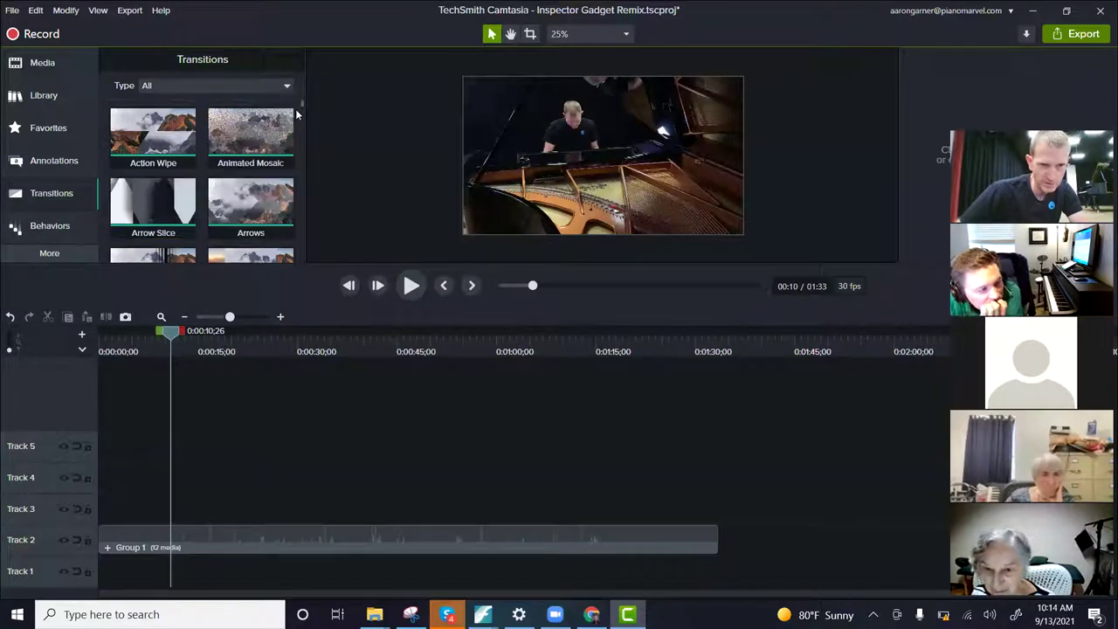
drag(300, 104, 304, 81)
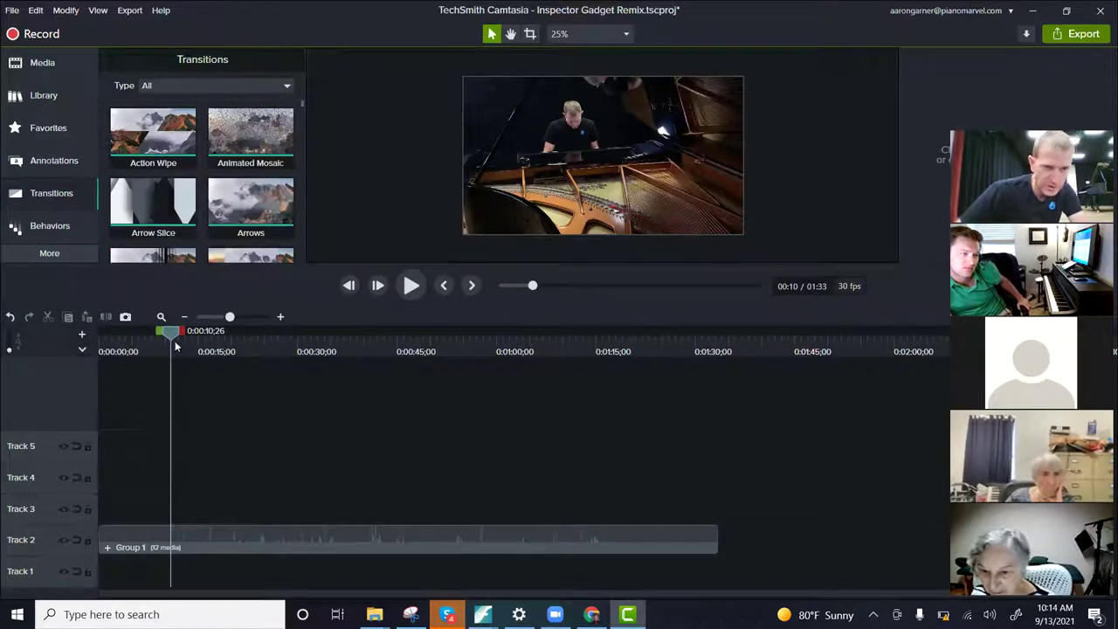
drag(173, 334, 100, 332)
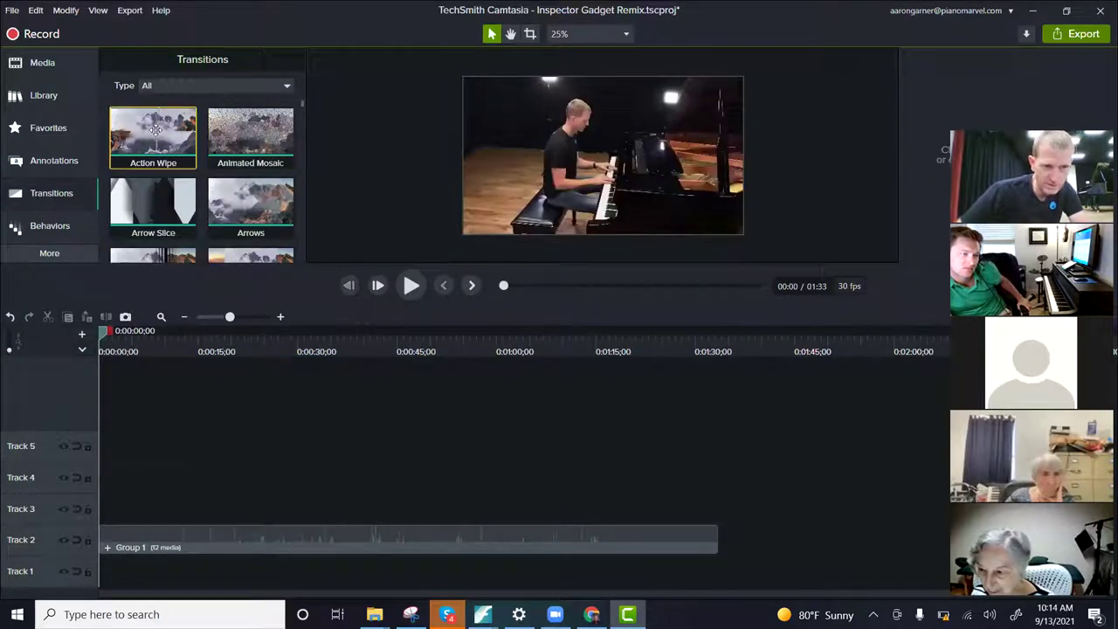
click(155, 157)
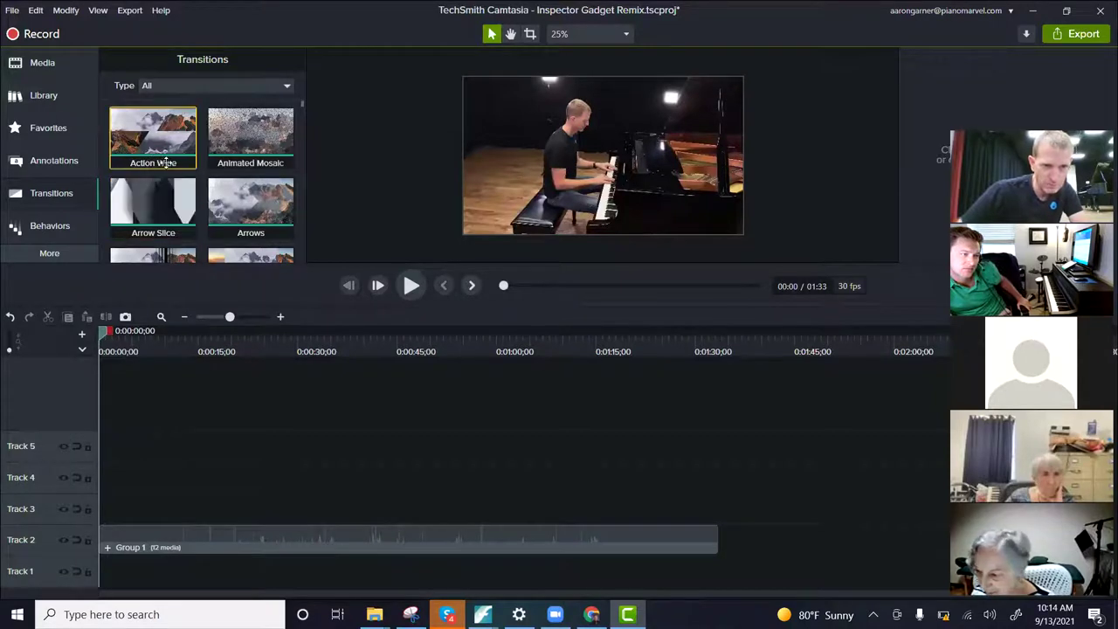
scroll(168, 170, down, 1)
drag(182, 179, 109, 541)
Step: Preview the Bar Wipe at the start of the group twice
key(space)
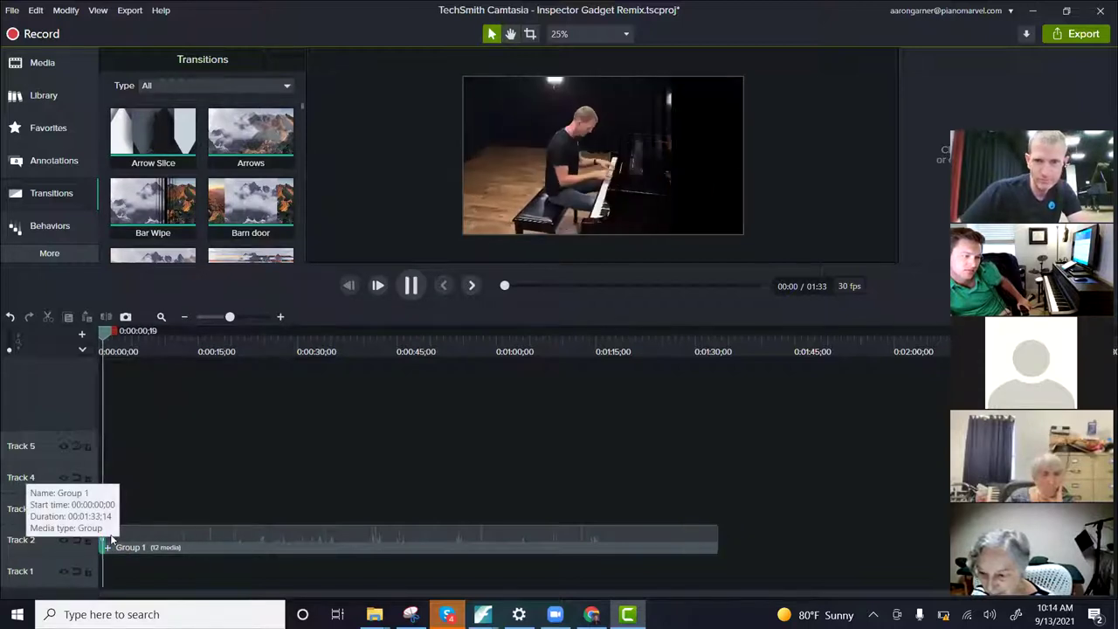
key(space)
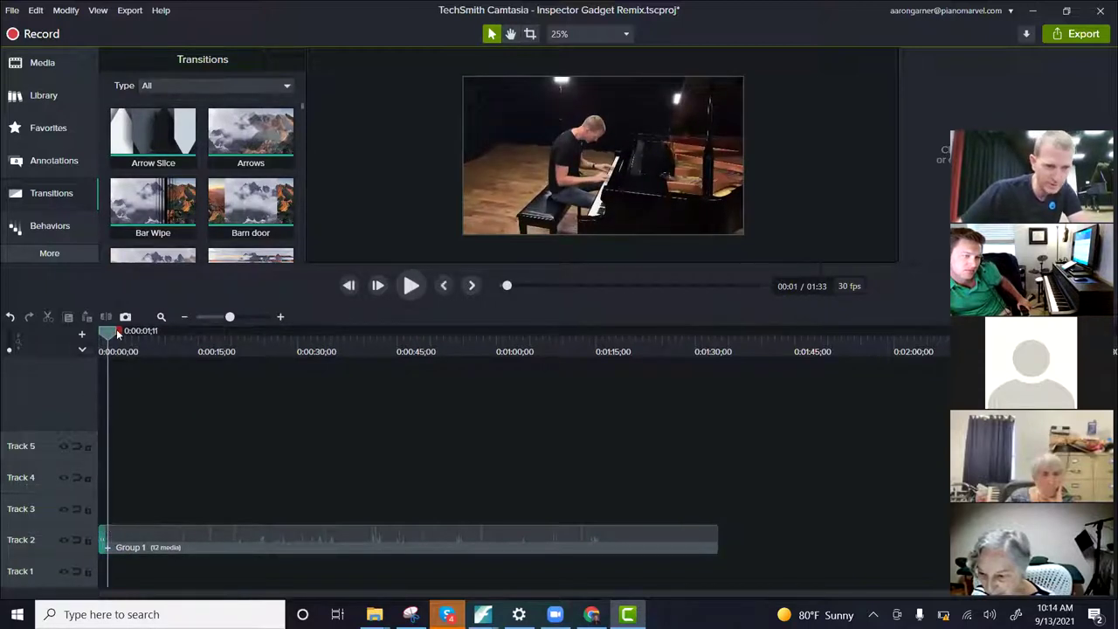
key(space)
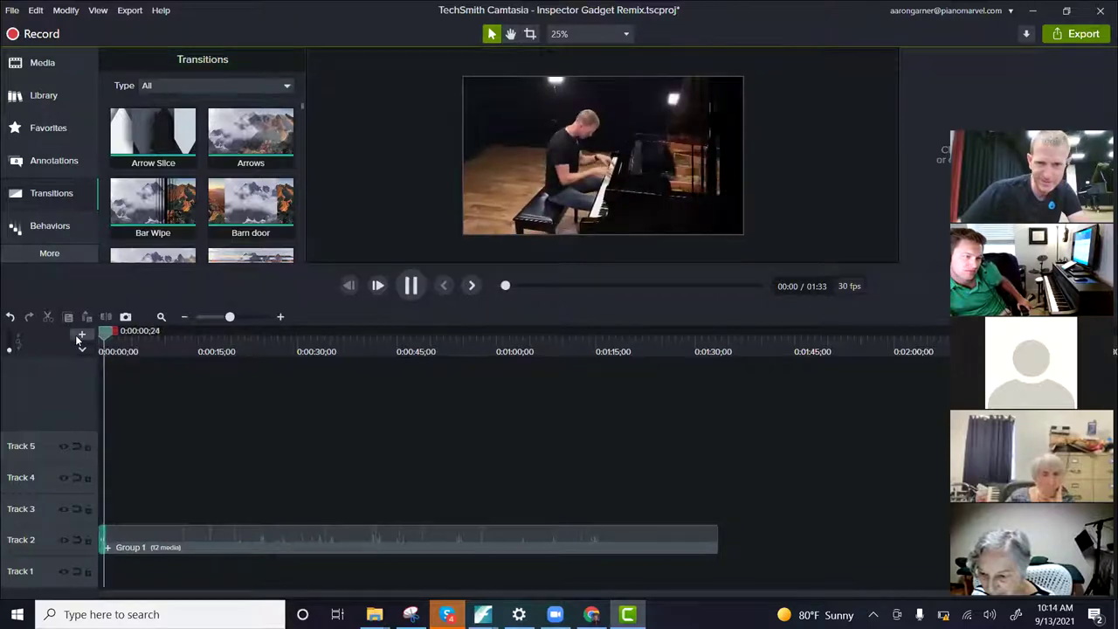
key(space)
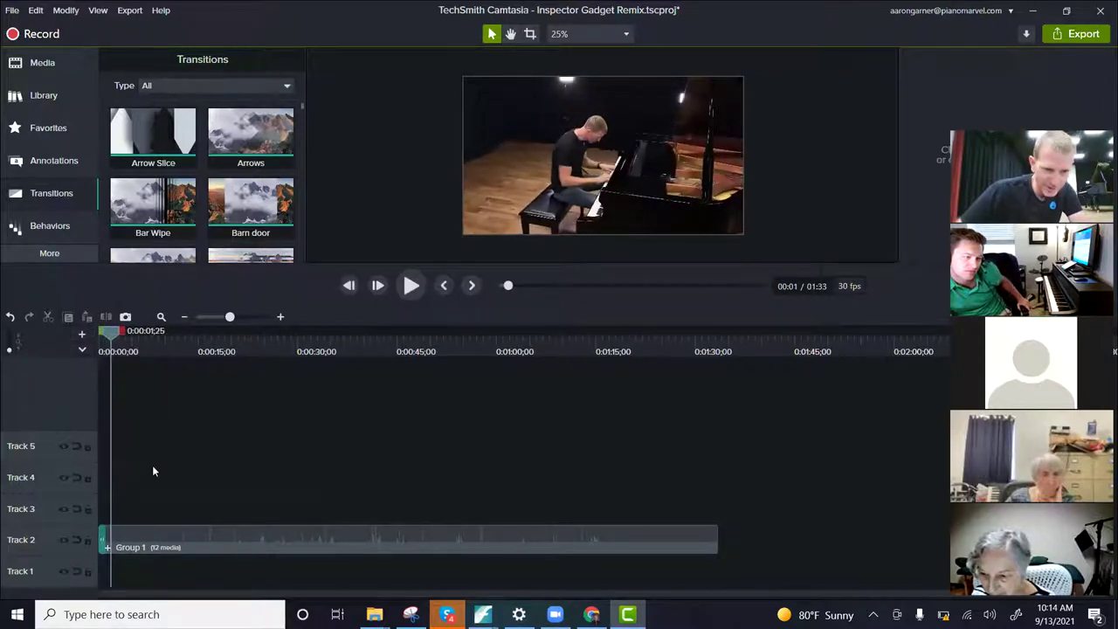
Step: Lengthen the Bar Wipe at the start of the group to 01;25 and play it from the beginning
scroll(152, 466, up, 5)
drag(157, 595, 99, 594)
click(171, 546)
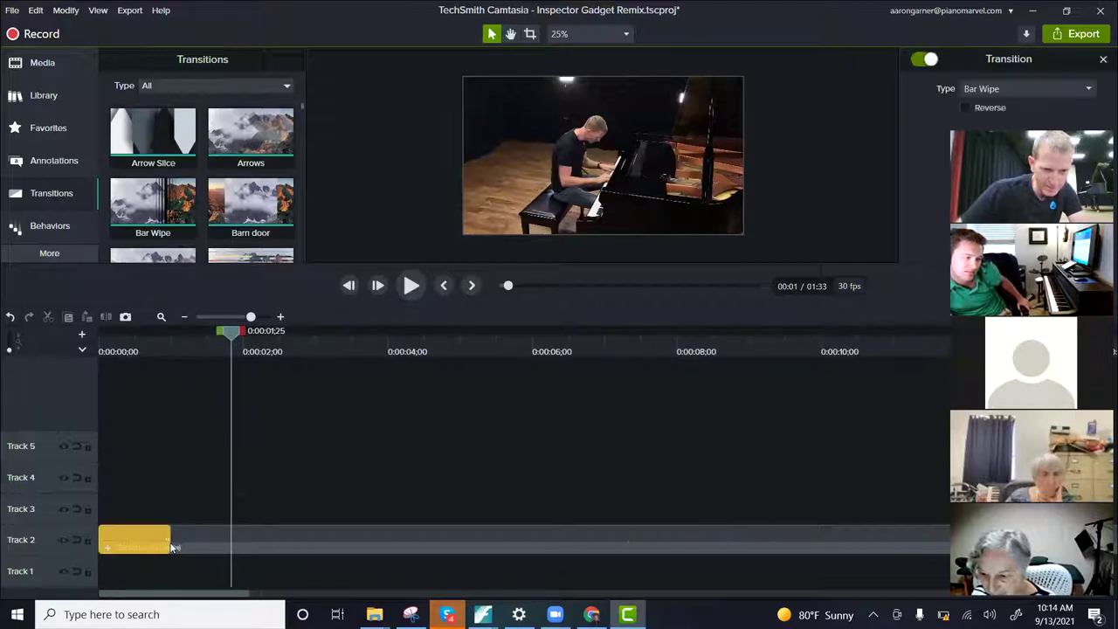
drag(169, 542, 224, 541)
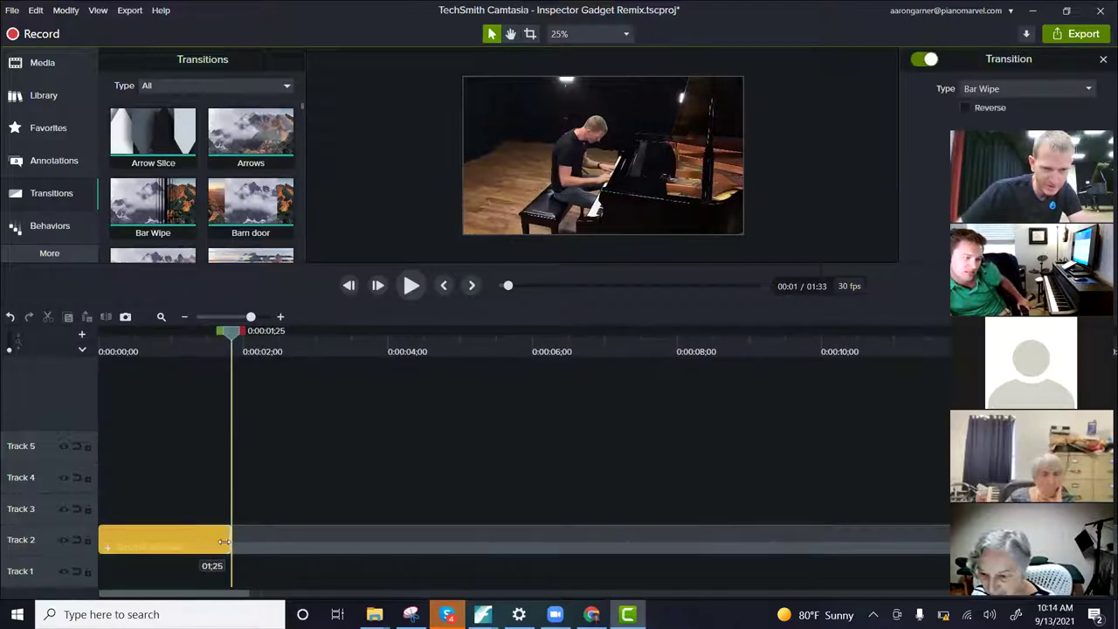
drag(230, 338, 58, 344)
key(space)
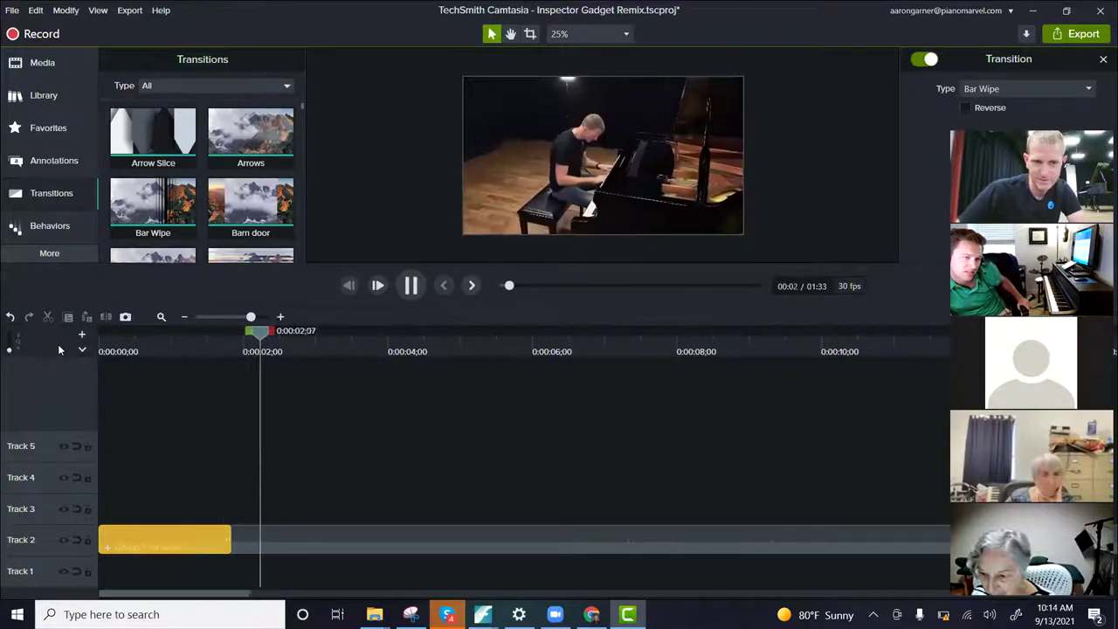
key(space)
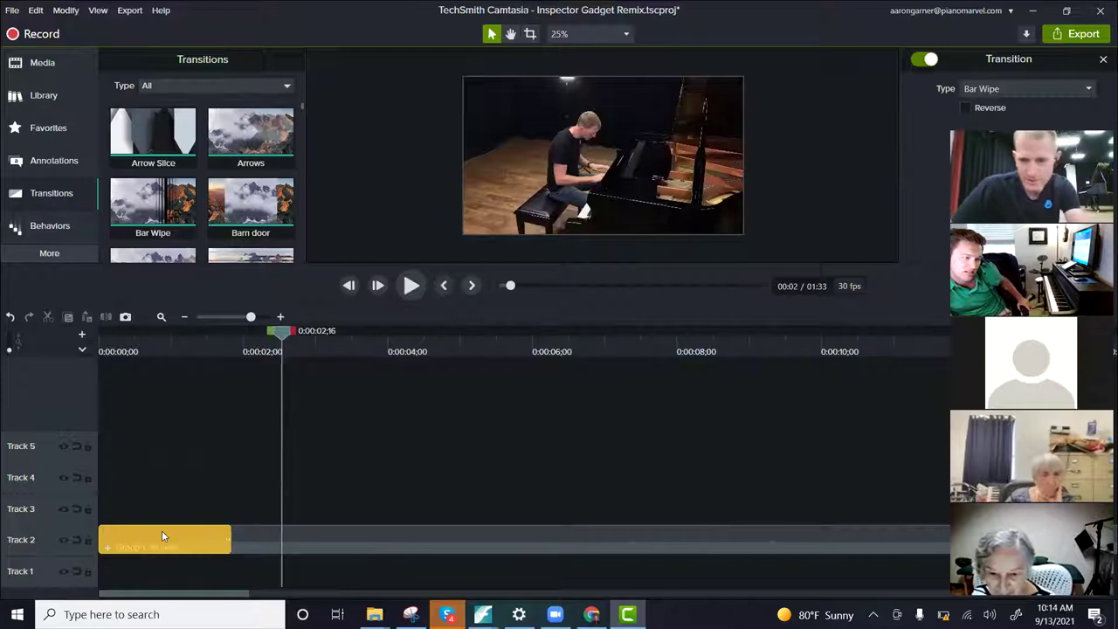
Step: Replace the Bar Wipe at the start of the group with an Arrow Slice transition and play it from the beginning
key(Delete)
drag(166, 153, 132, 545)
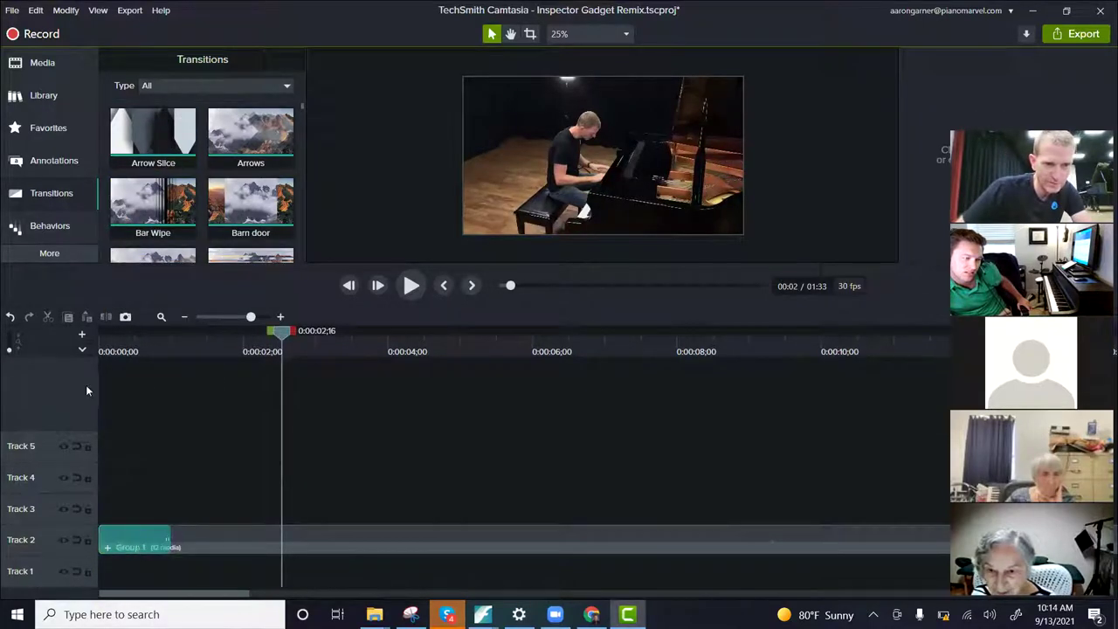
click(106, 340)
key(space)
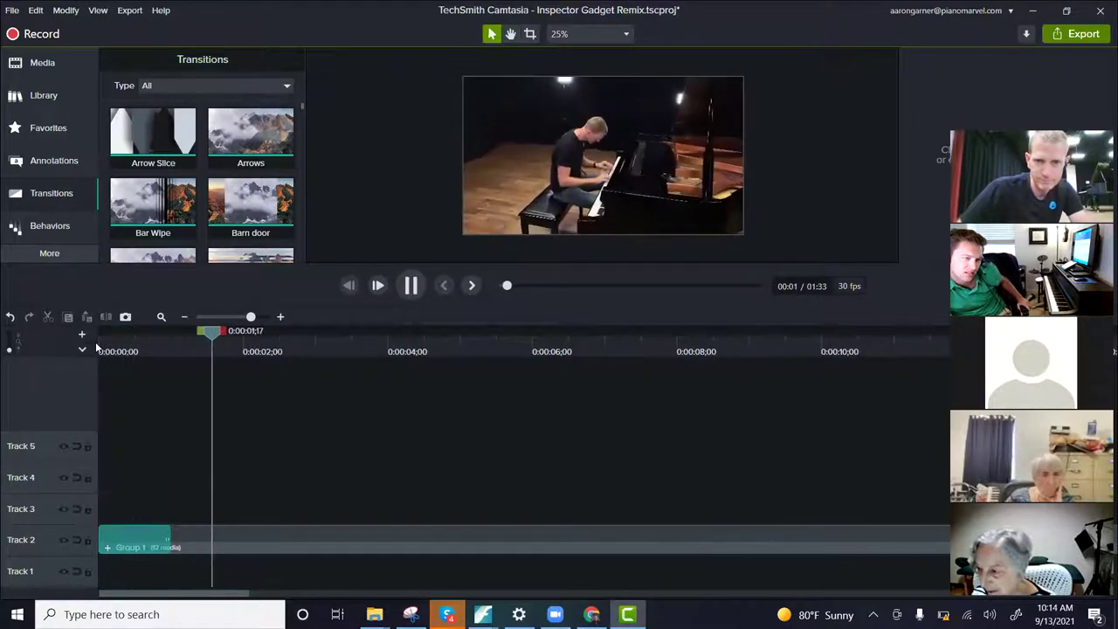
key(space)
Step: Swap the Arrow Slice at the start of the group for a Barn door transition and preview it
click(132, 532)
click(168, 506)
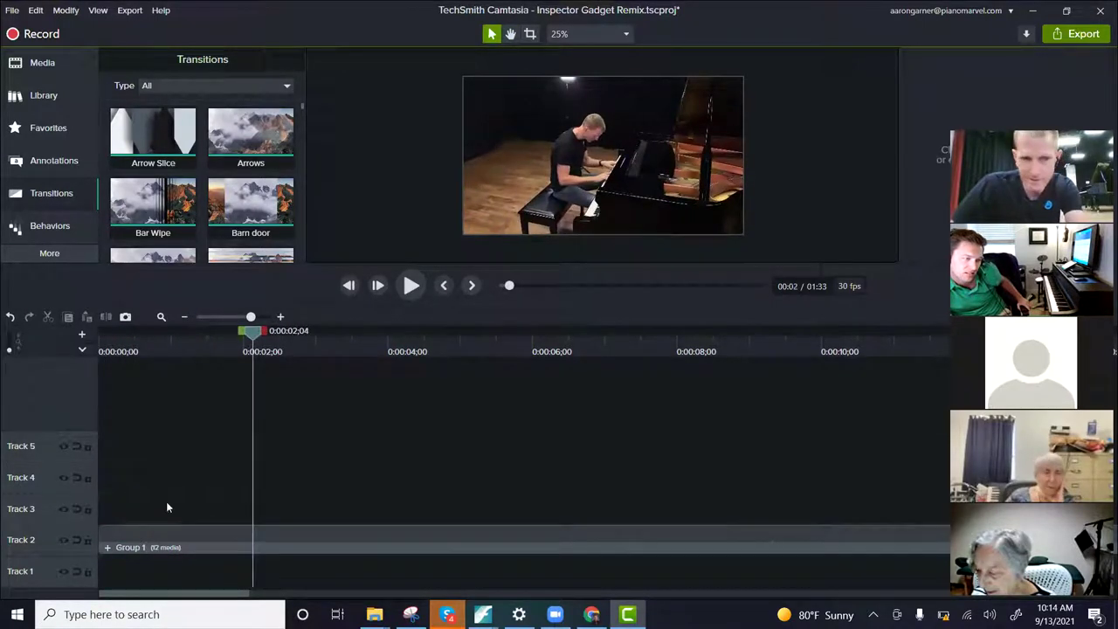
drag(265, 206, 137, 539)
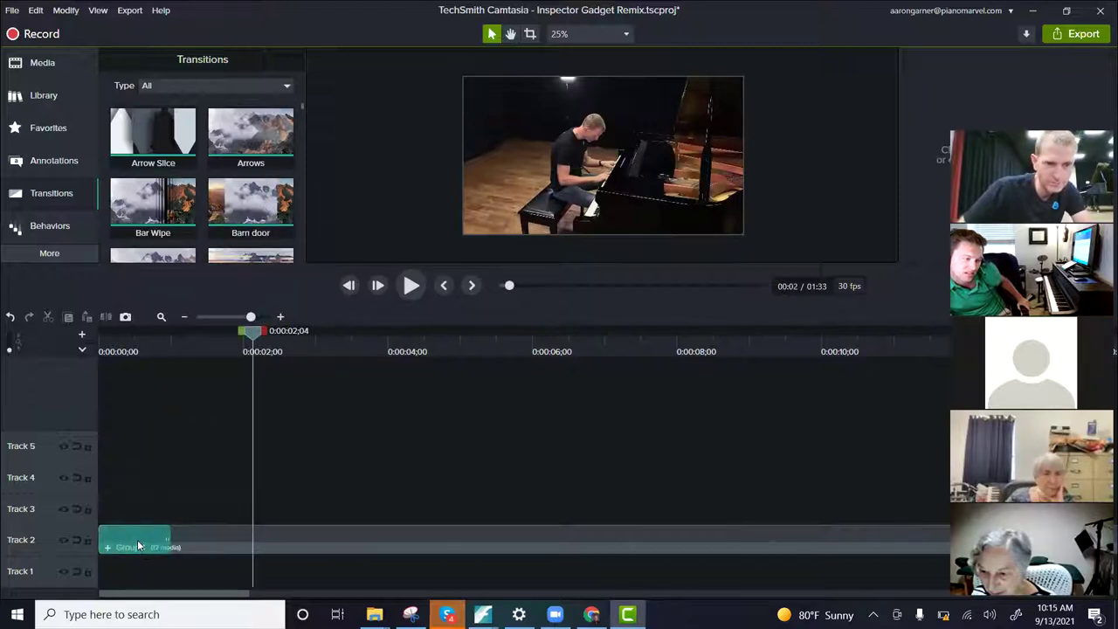
click(92, 338)
key(space)
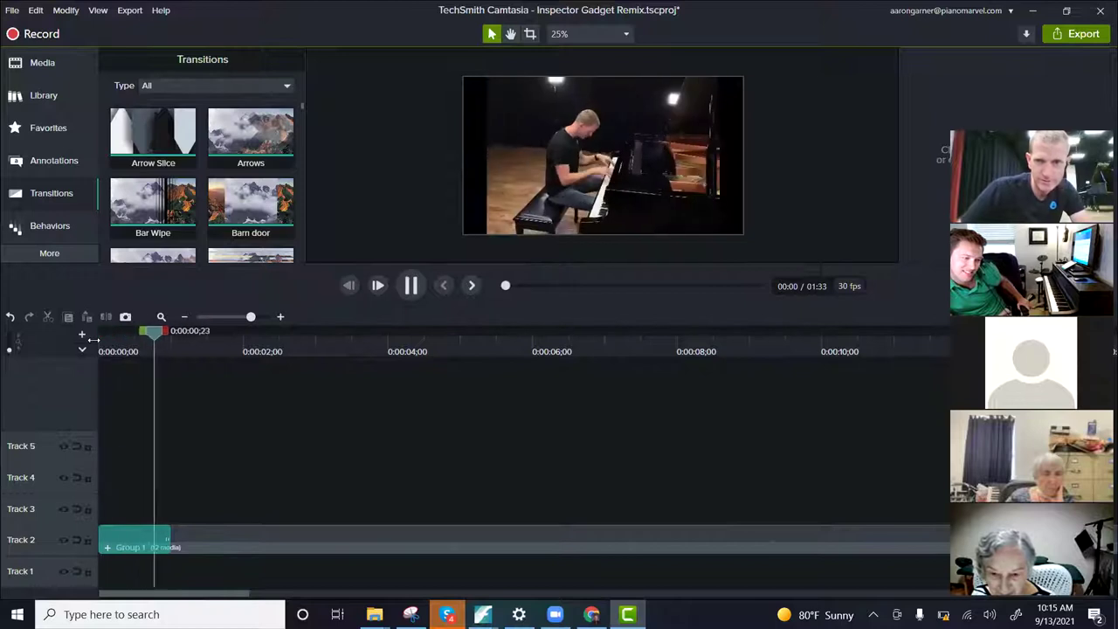
key(space)
Step: Remove the Barn door, browse the transitions, and apply a Fade to the start of the group on Track 2
click(130, 539)
click(190, 358)
scroll(199, 204, down, 1)
scroll(199, 206, down, 1)
scroll(196, 208, down, 5)
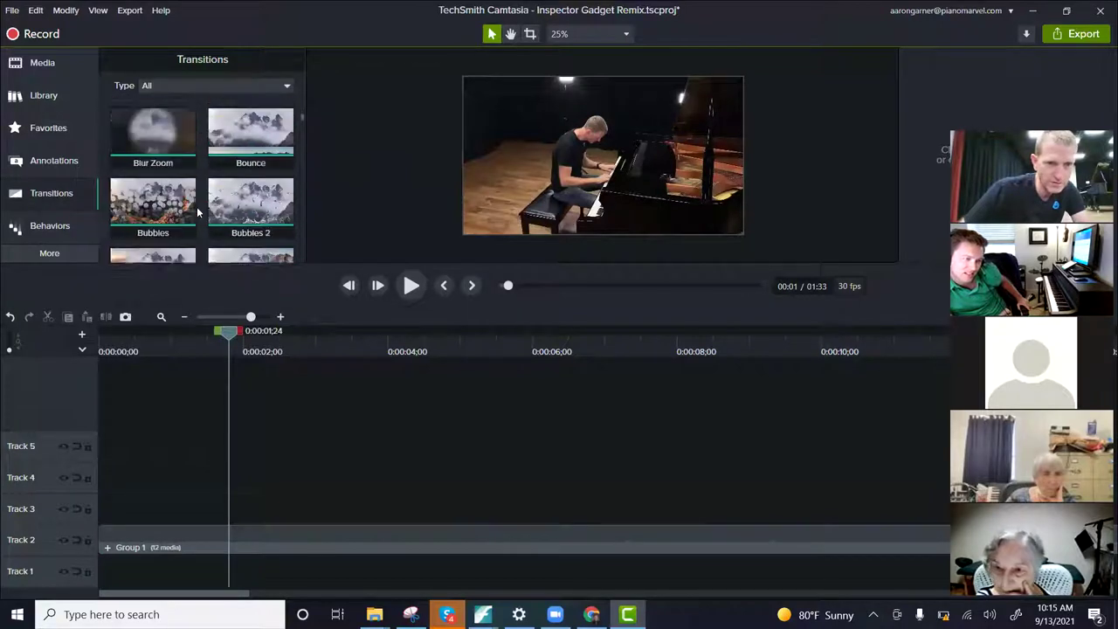
scroll(175, 210, down, 3)
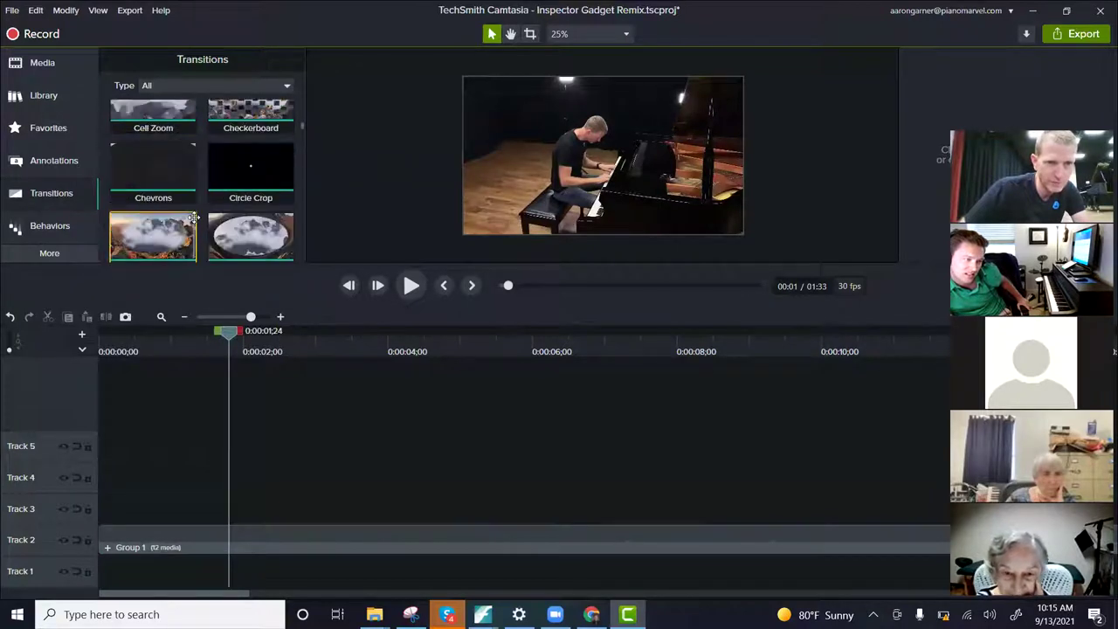
scroll(138, 201, down, 4)
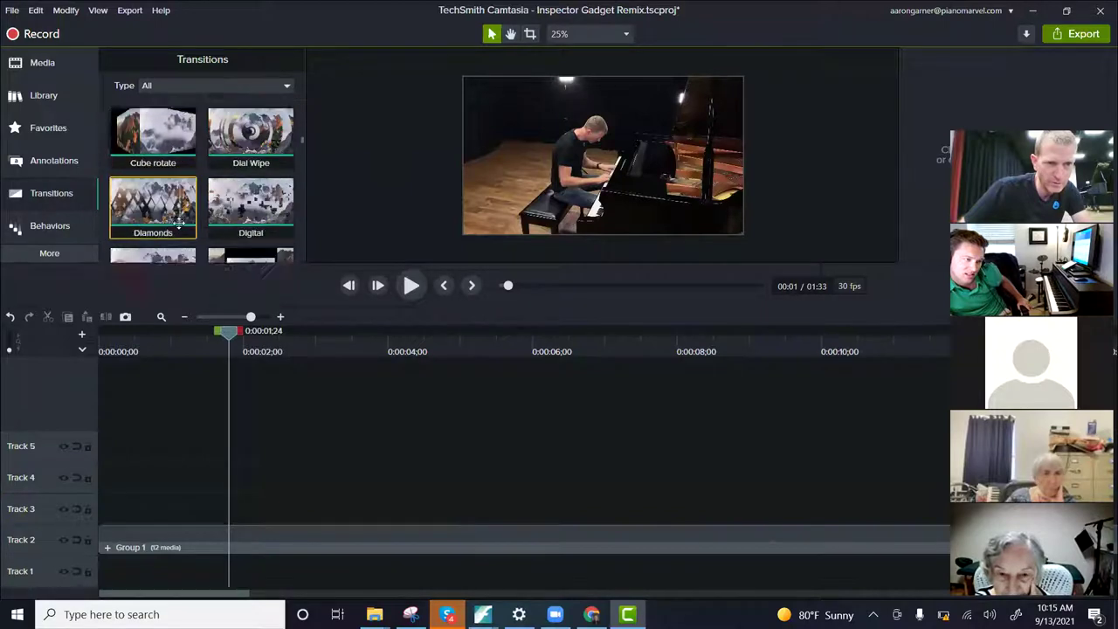
scroll(178, 226, down, 2)
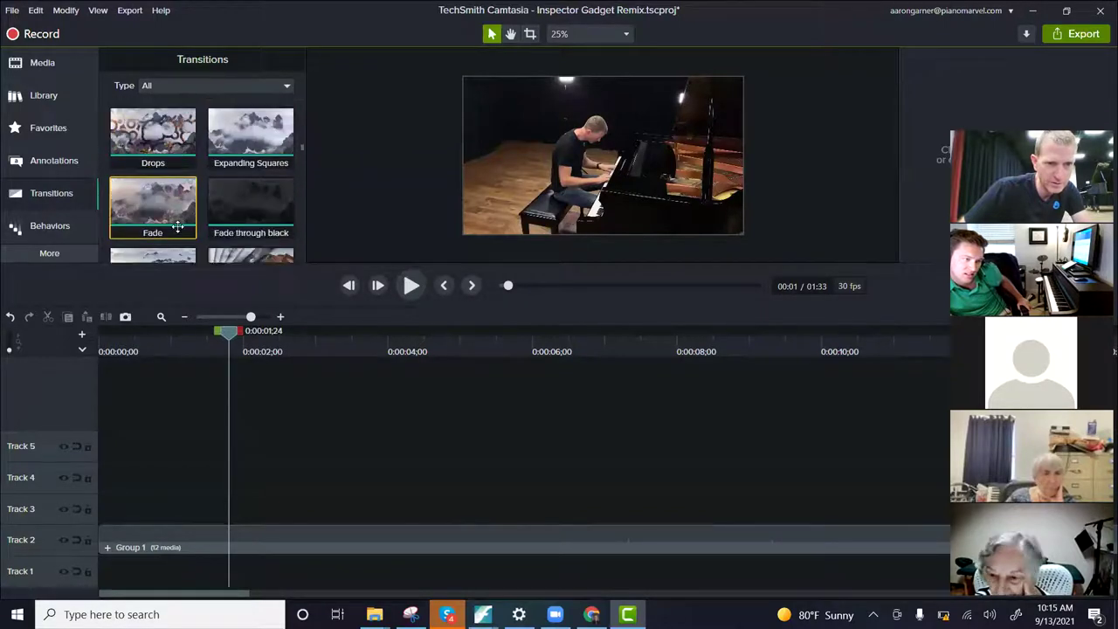
drag(148, 207, 107, 547)
Step: Play the opening Fade from the start of the timeline and stop after about three seconds
drag(232, 337, 86, 348)
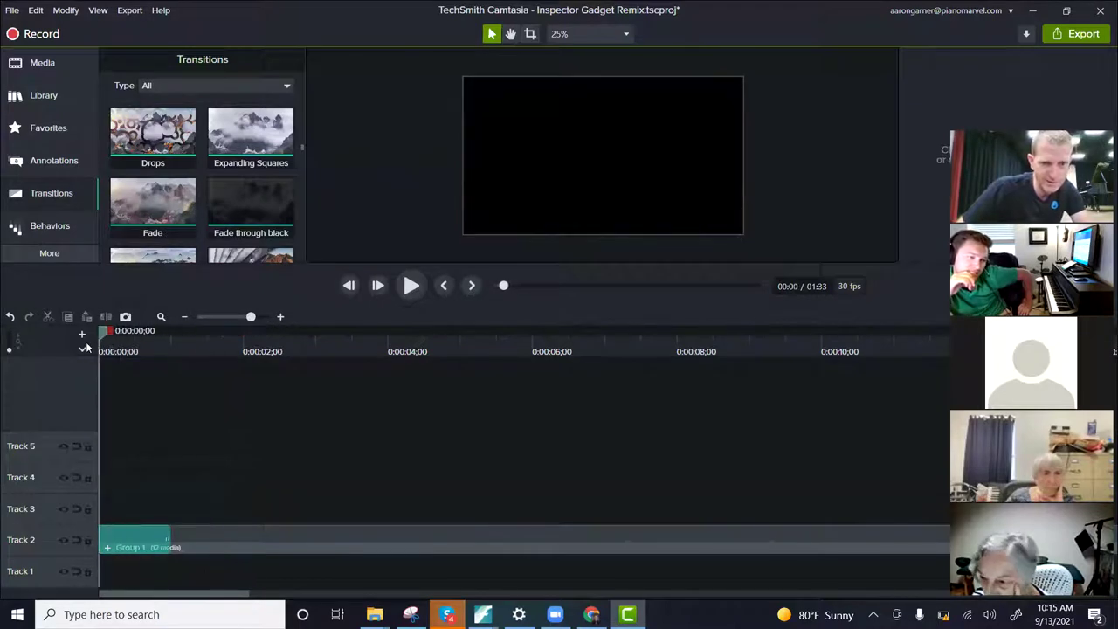
key(space)
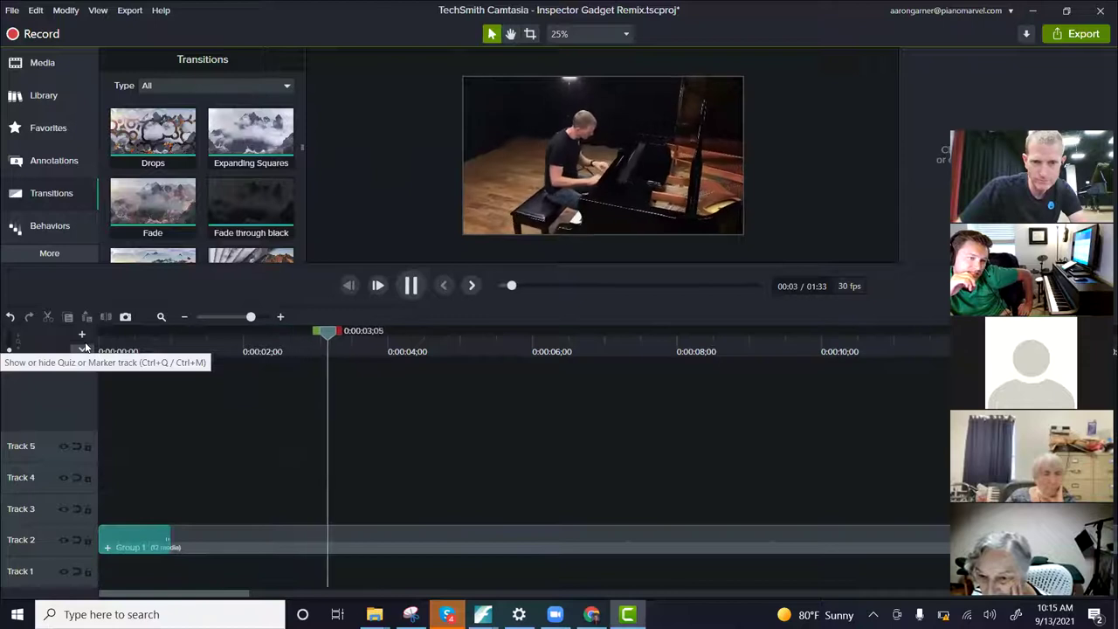
key(space)
Step: Apply a Fade to the end of the group on Track 2 and play the ending
scroll(285, 454, down, 3)
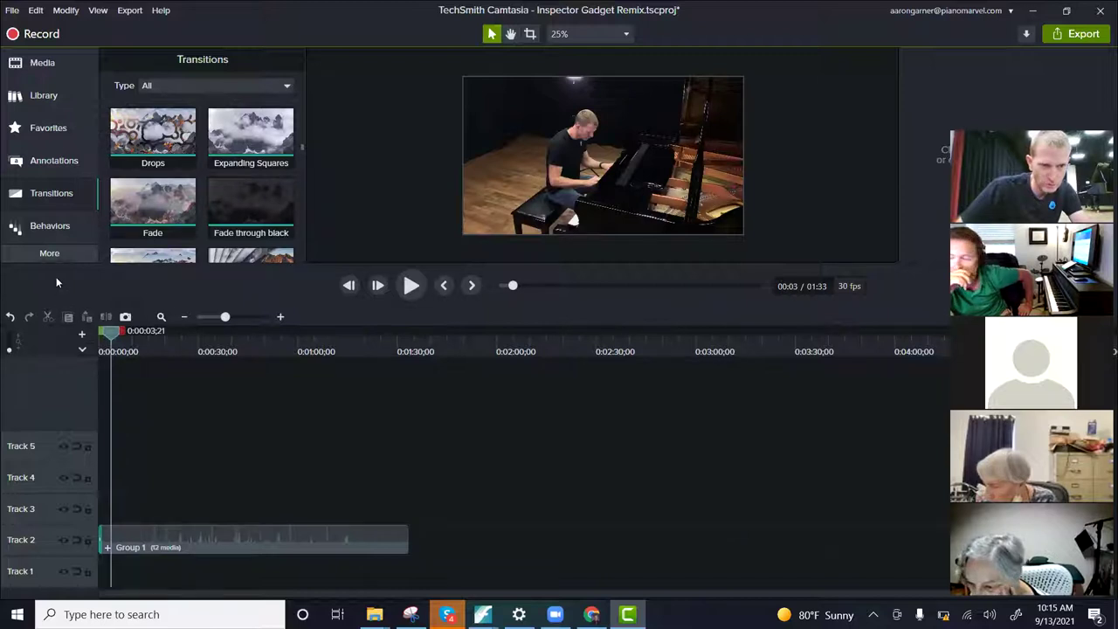
drag(157, 217, 377, 540)
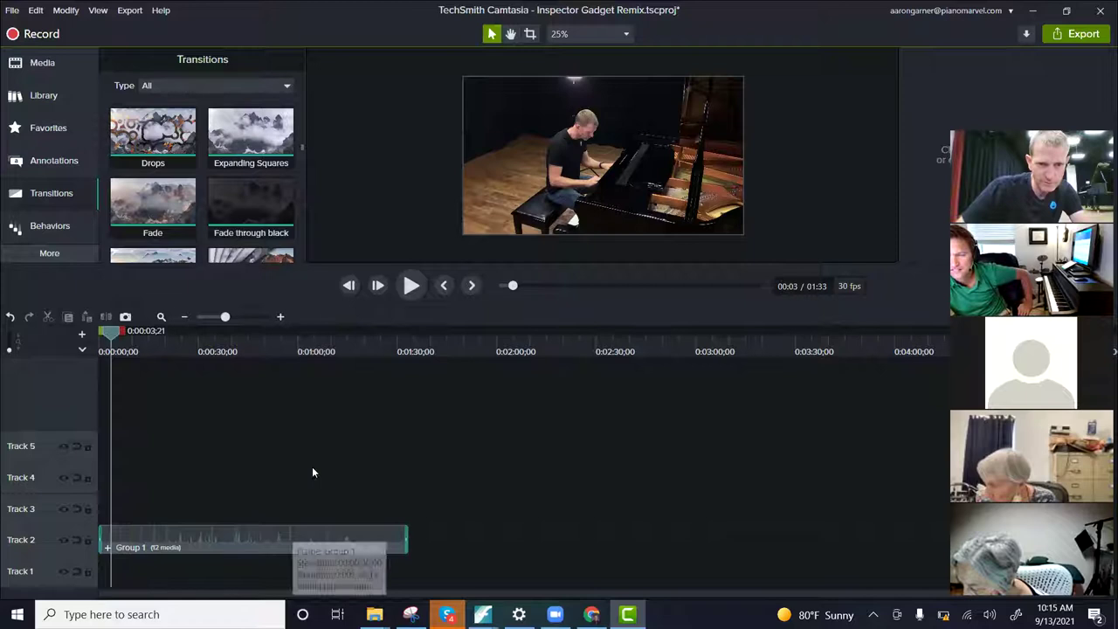
click(397, 346)
key(space)
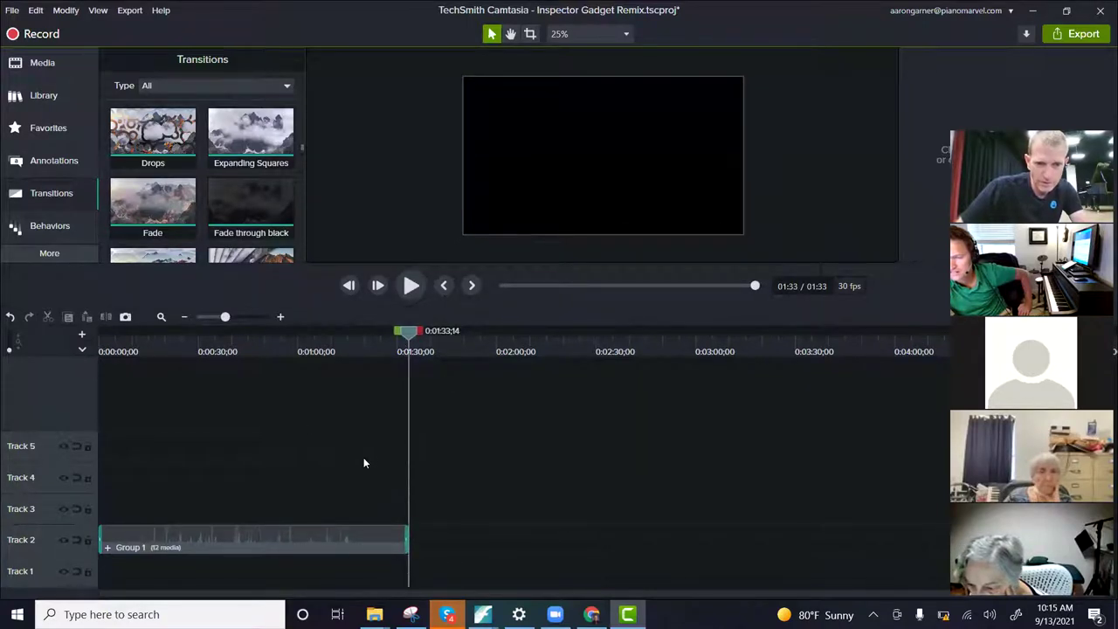
Step: Lengthen the ending Fade so it starts at 0:01:31;16, and play the end of the group
scroll(381, 442, up, 2)
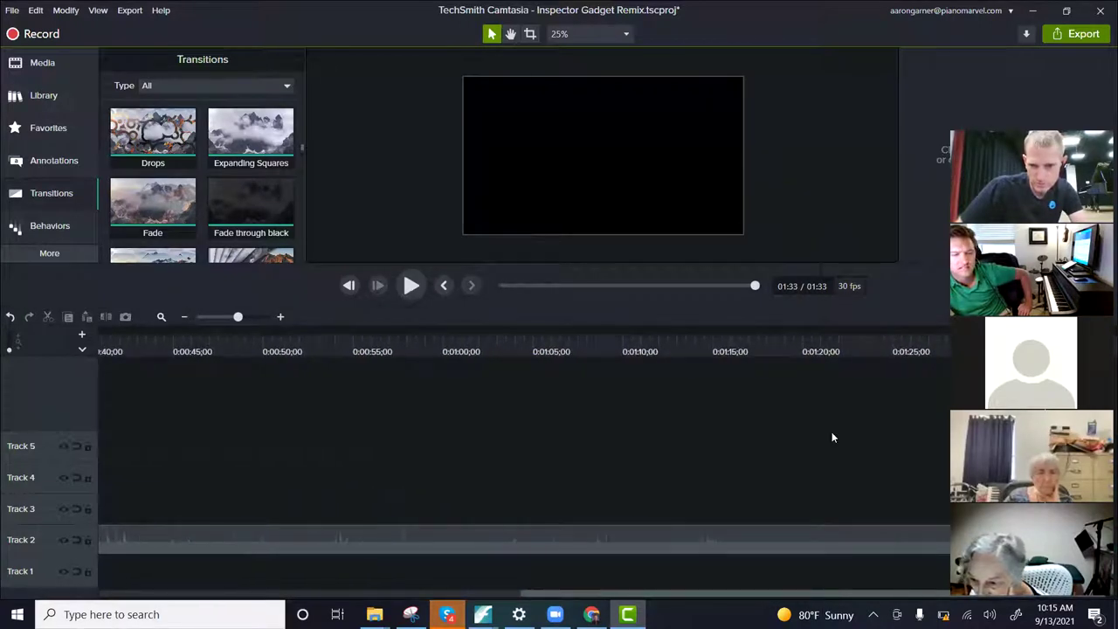
scroll(831, 436, down, 2)
click(707, 339)
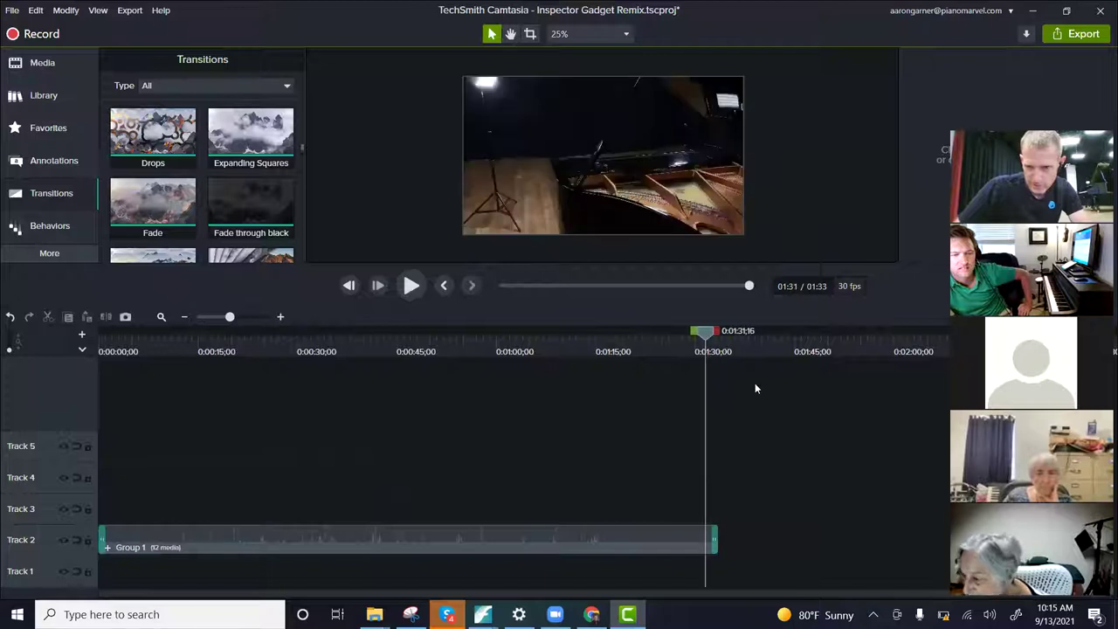
scroll(755, 382, up, 2)
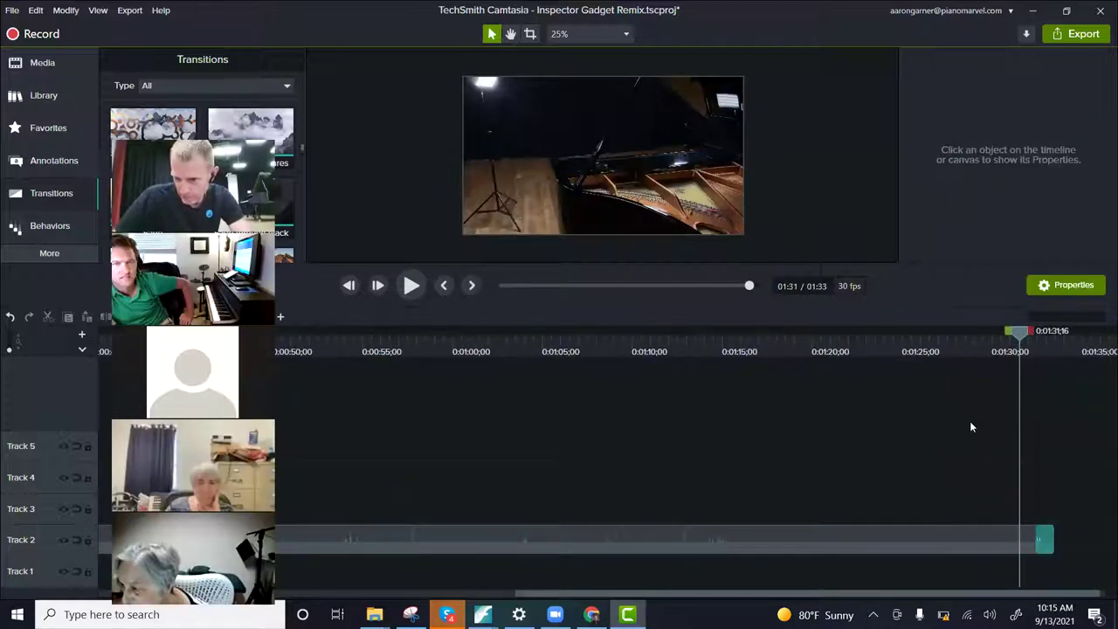
drag(1039, 540, 1025, 542)
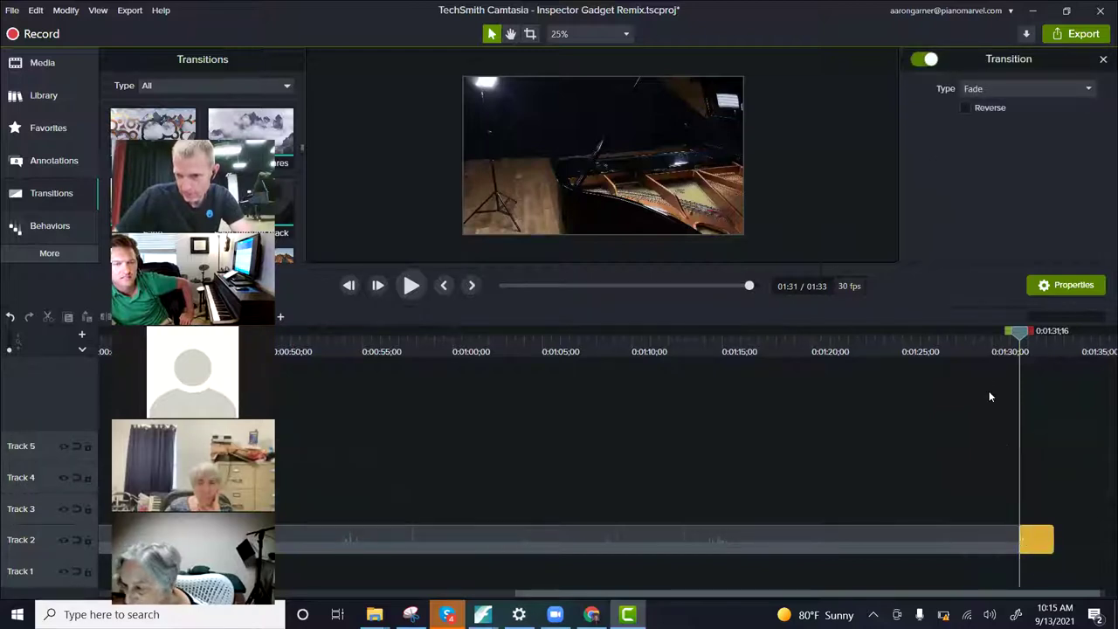
click(969, 347)
key(space)
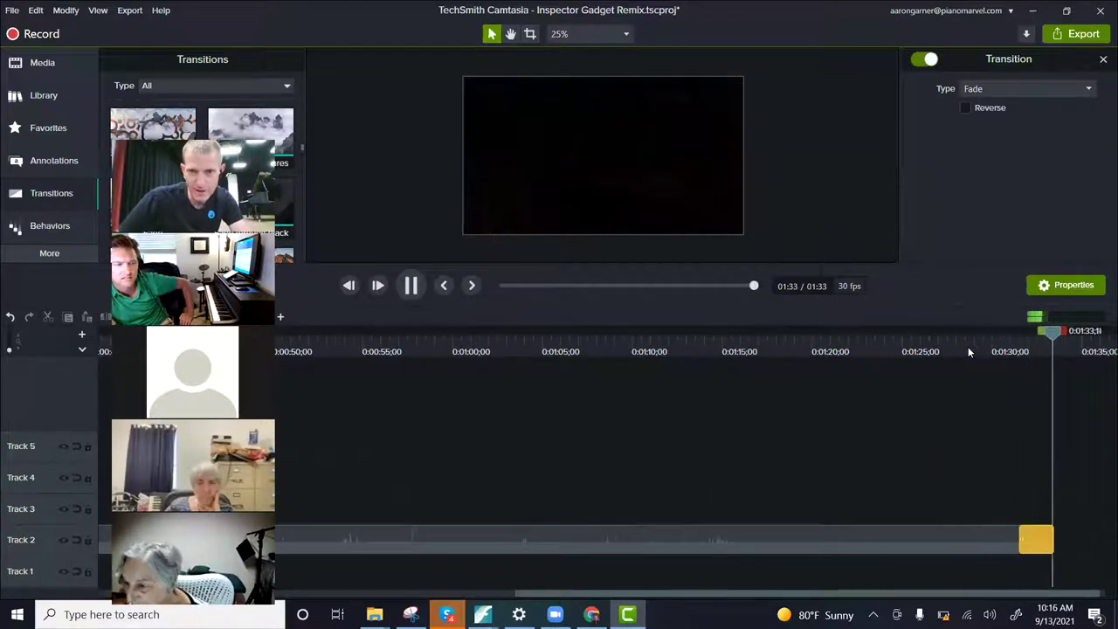
Step: Play the group from the beginning of the timeline to 0:00:06;01
key(space)
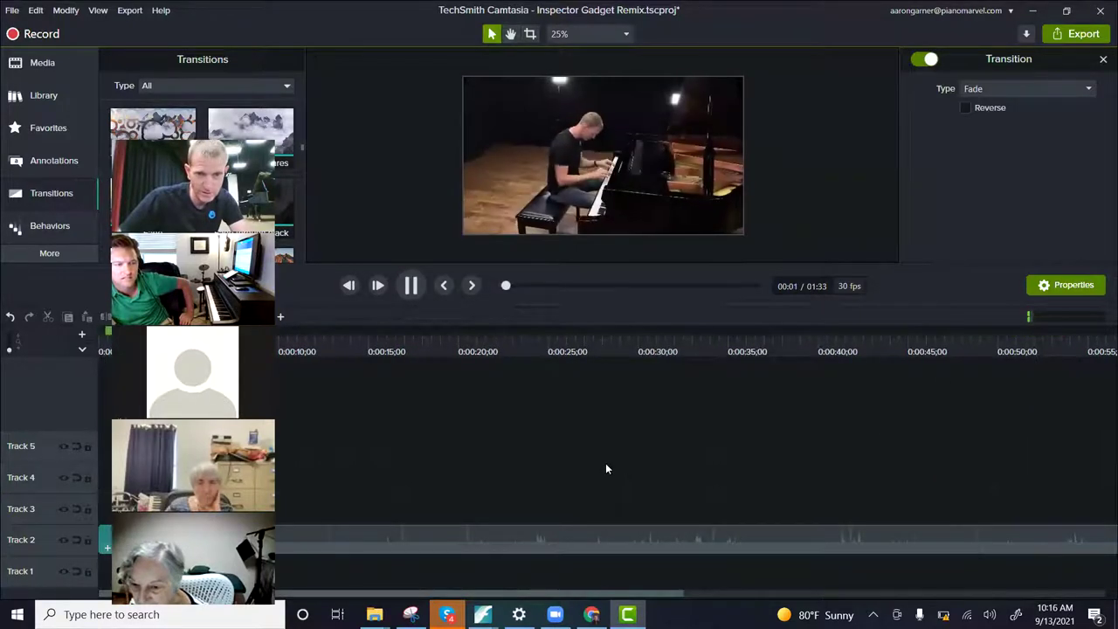
key(space)
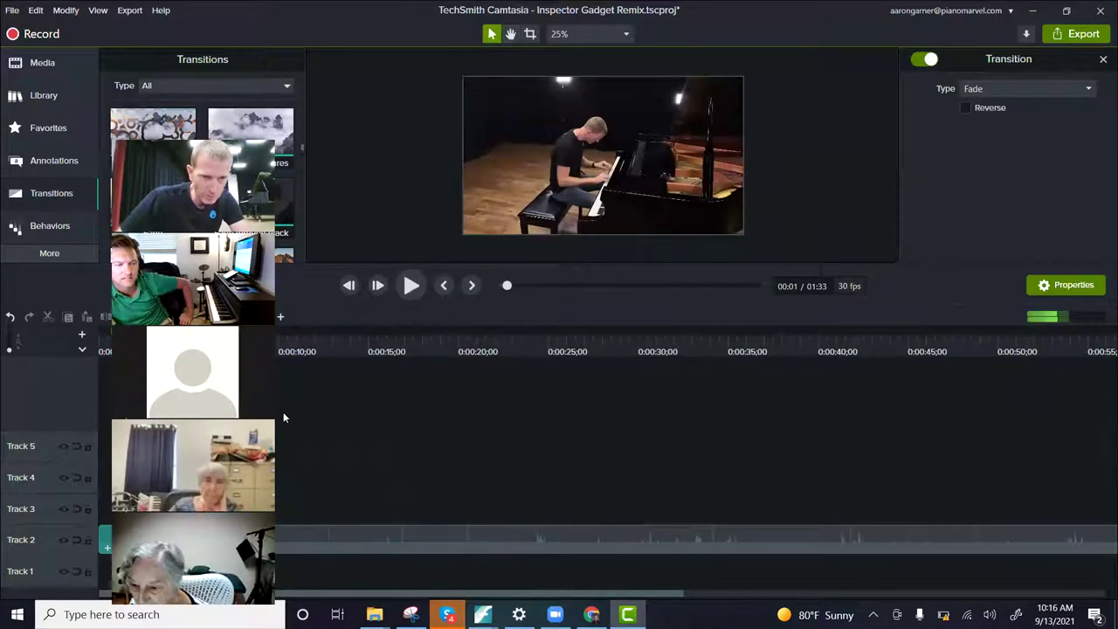
key(ctrl+Home)
key(space)
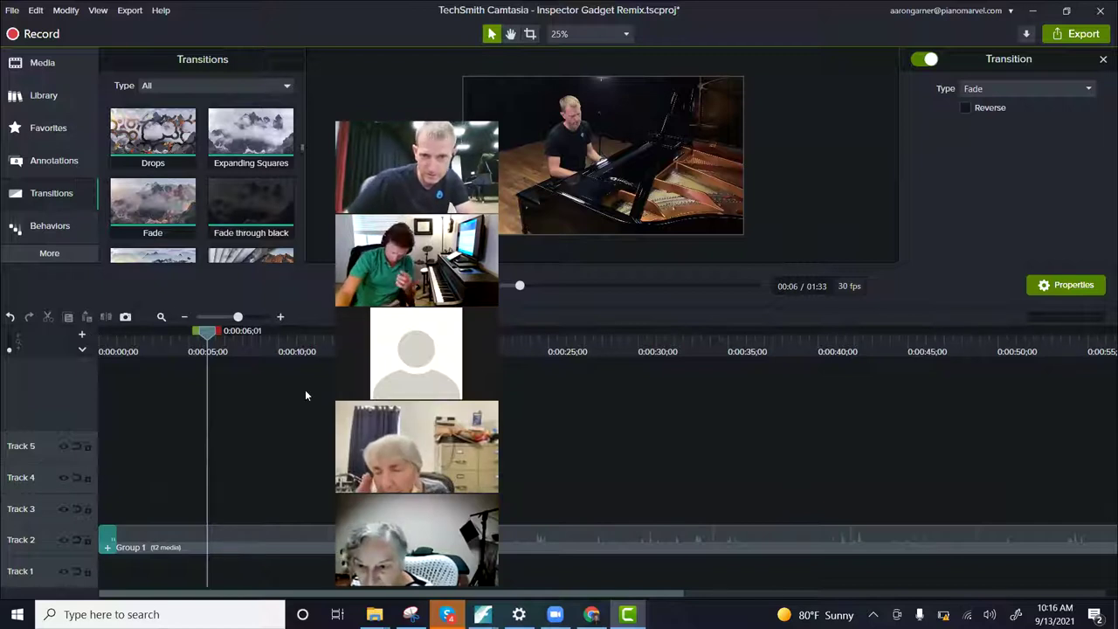
Step: Move the floating meeting video panel off the canvas and return the playhead to the start of the timeline
drag(443, 119, 723, 82)
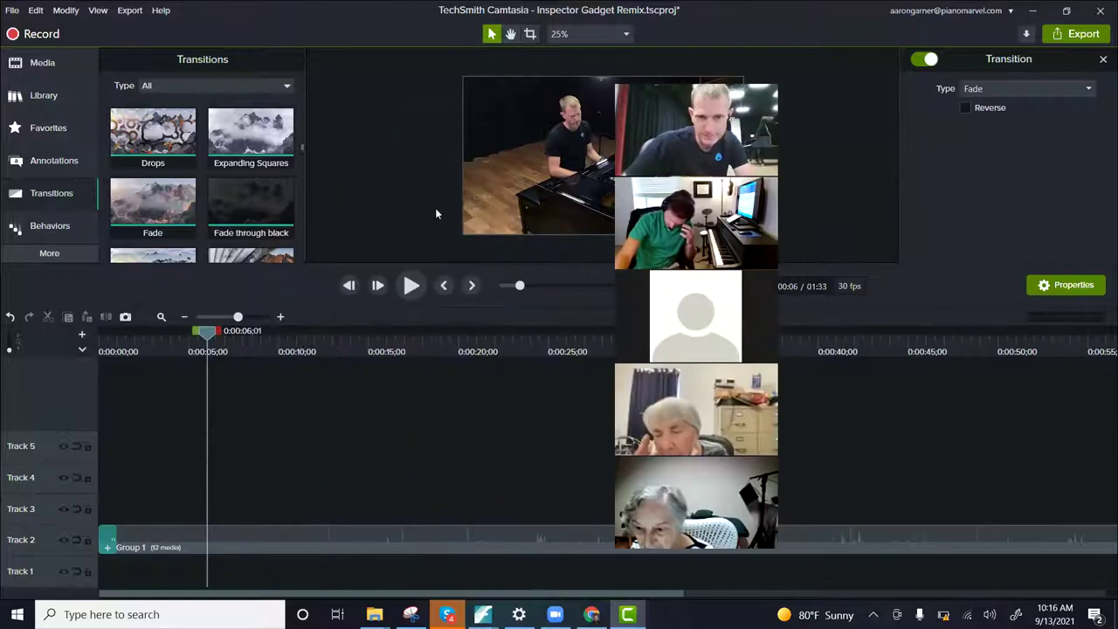
drag(706, 82, 873, 71)
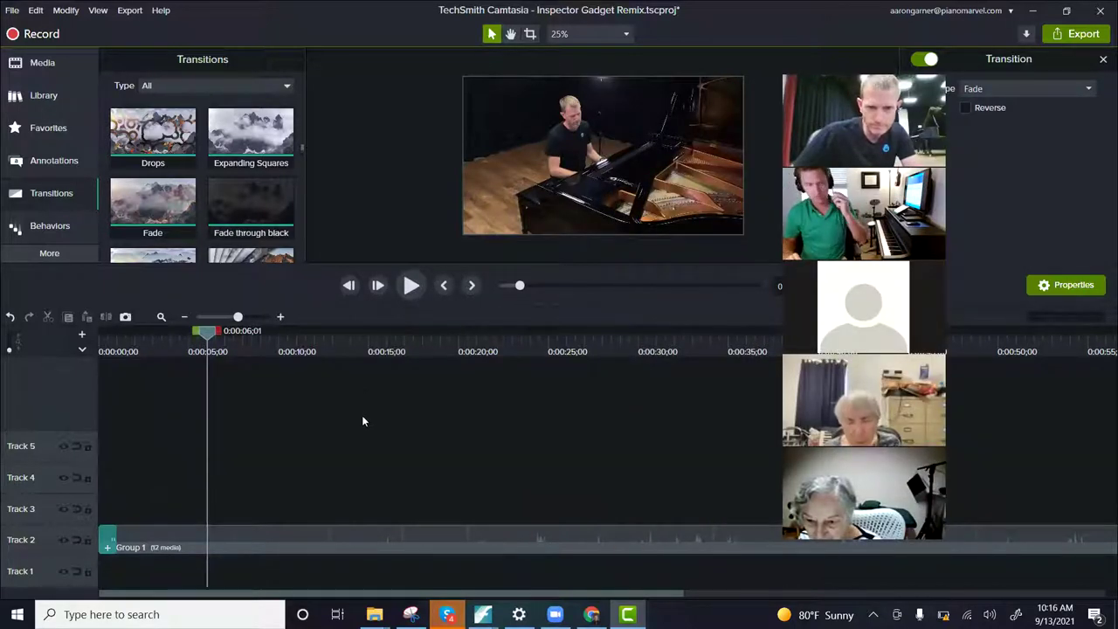
scroll(364, 417, down, 1)
scroll(365, 423, down, 1)
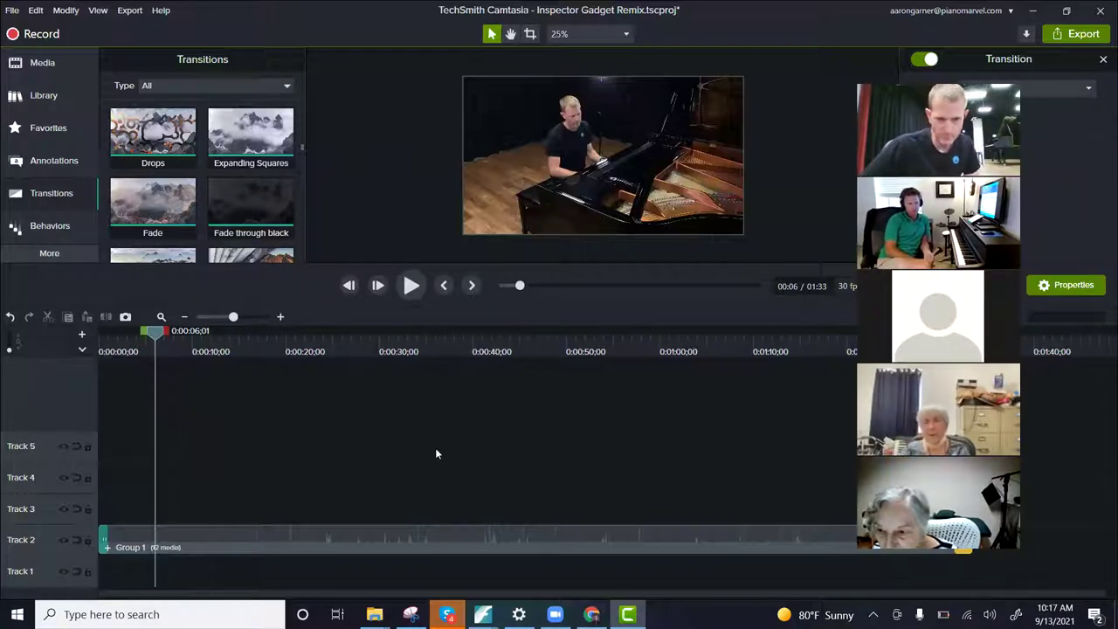
drag(156, 339, 73, 339)
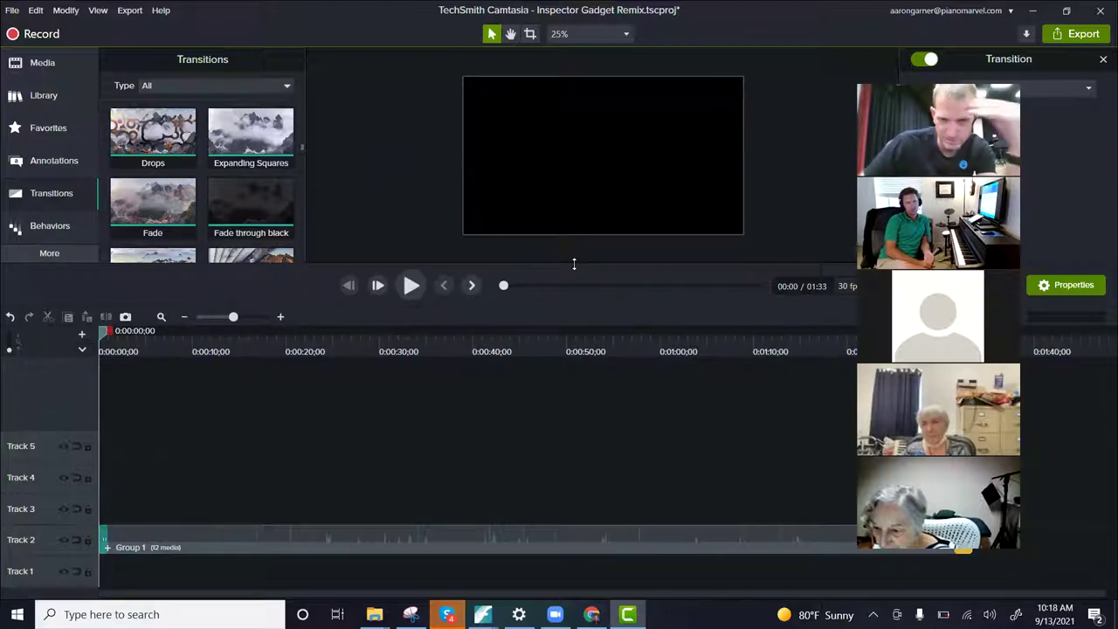
Step: Enlarge the canvas area above the timeline and set the canvas zoom to 50%
drag(574, 262, 573, 422)
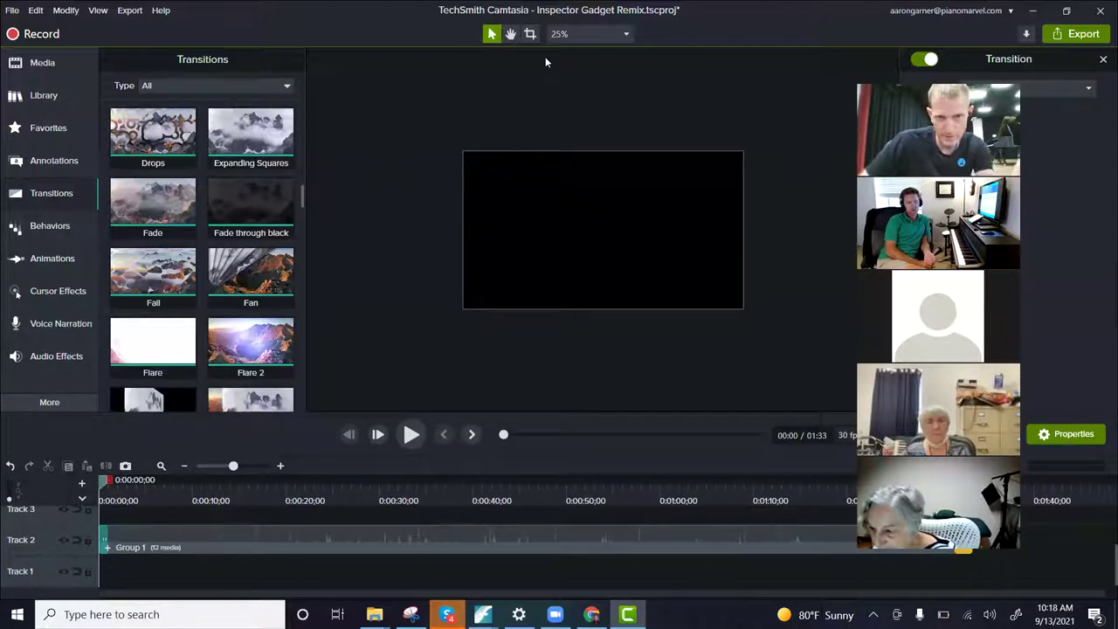
click(611, 34)
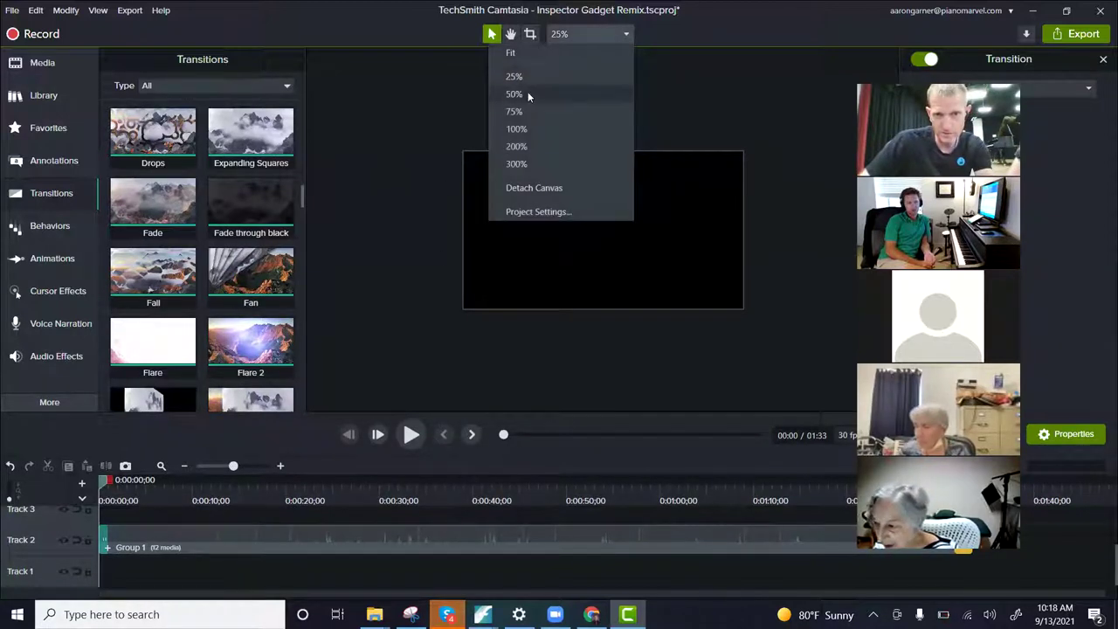
click(528, 93)
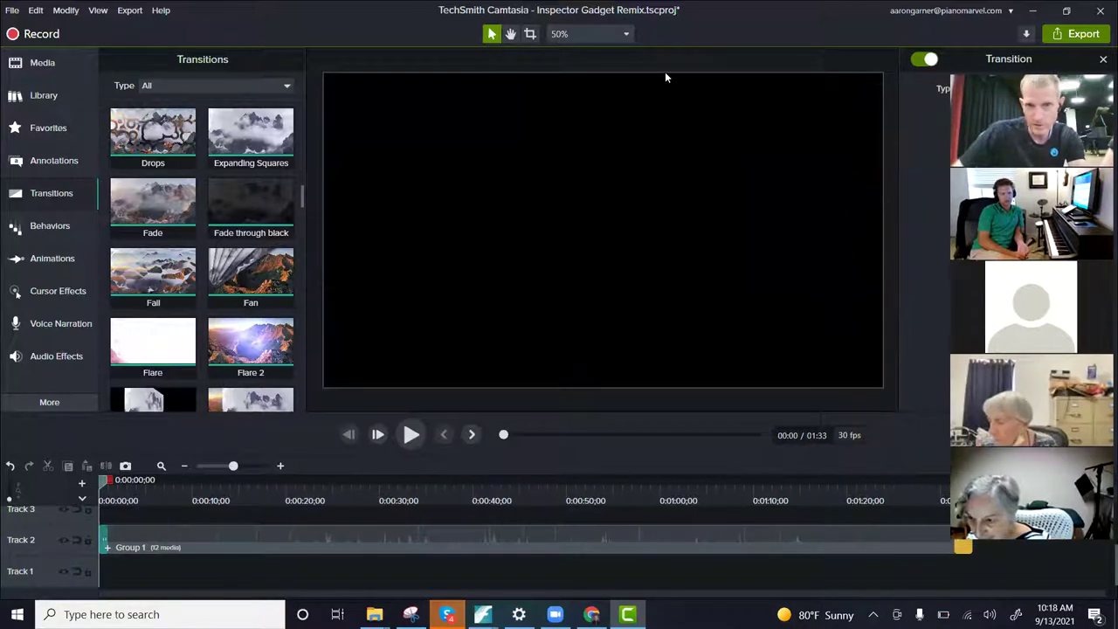
Step: Detach the canvas to view it full screen, and reattach it to the editor
click(615, 35)
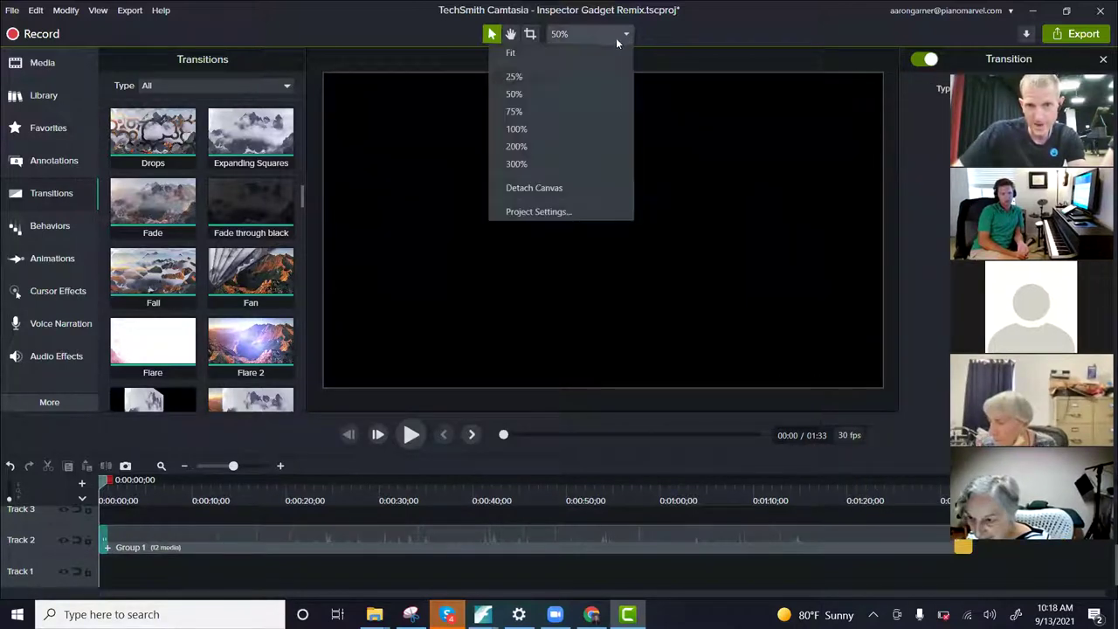
click(538, 190)
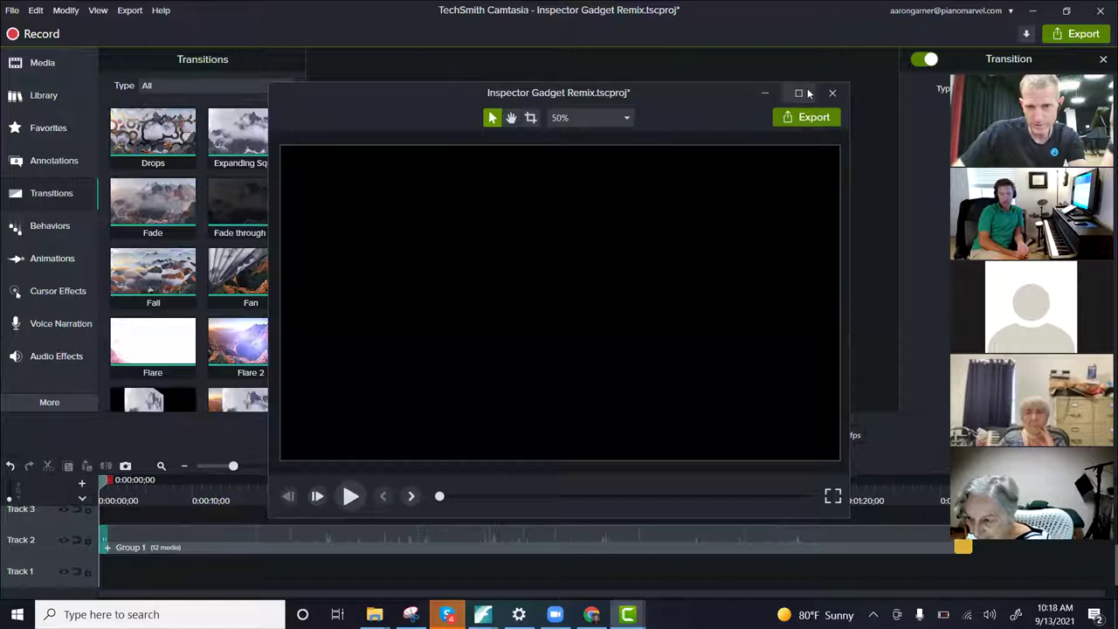
click(833, 497)
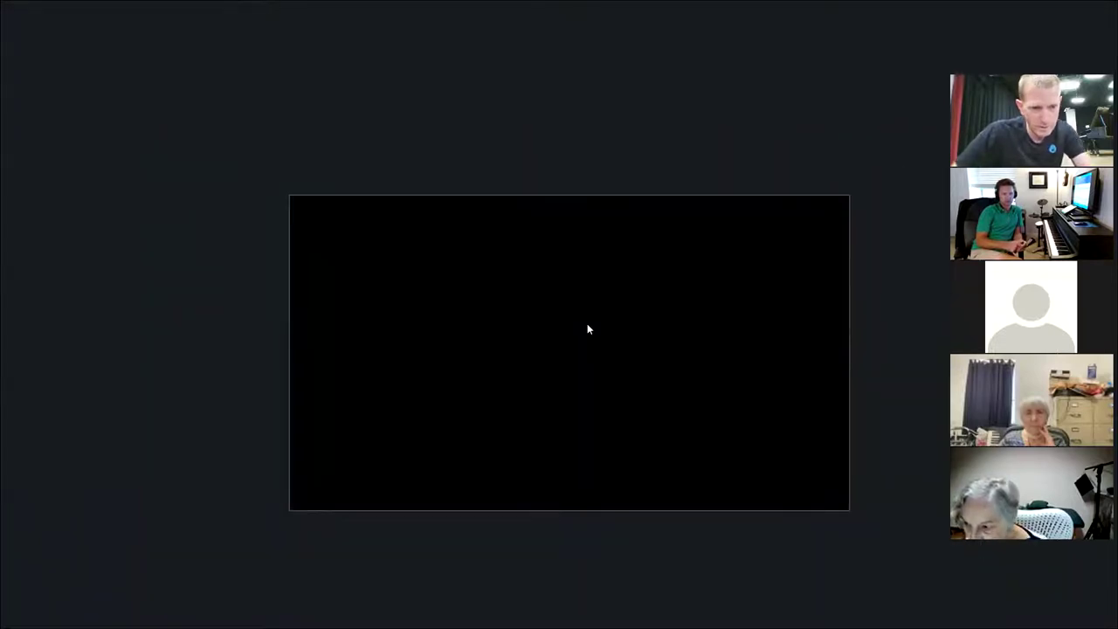
key(Escape)
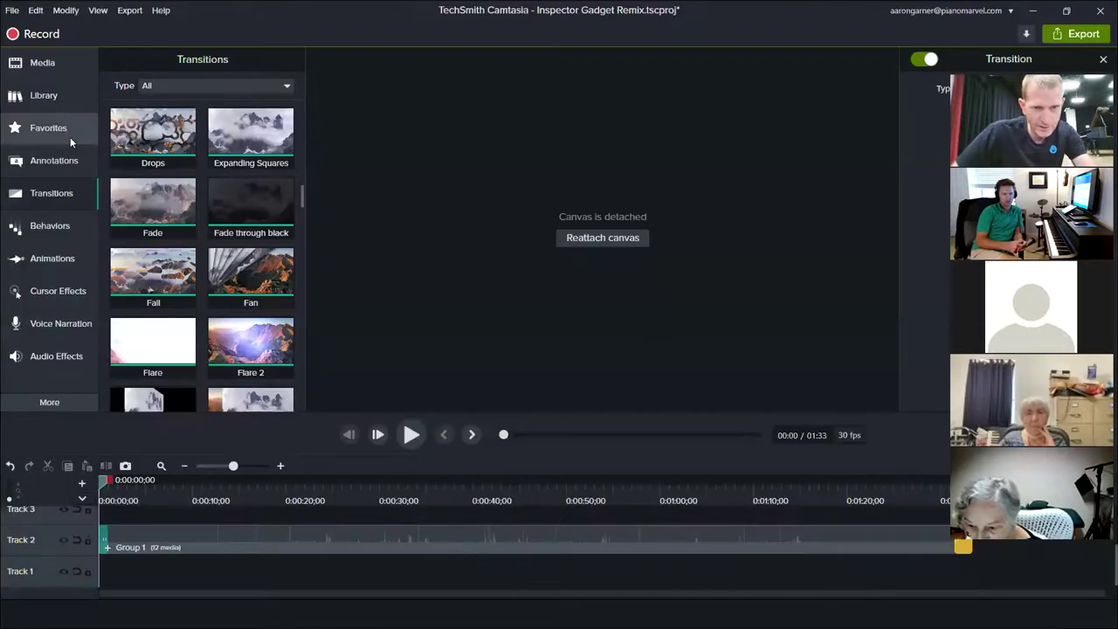
click(603, 239)
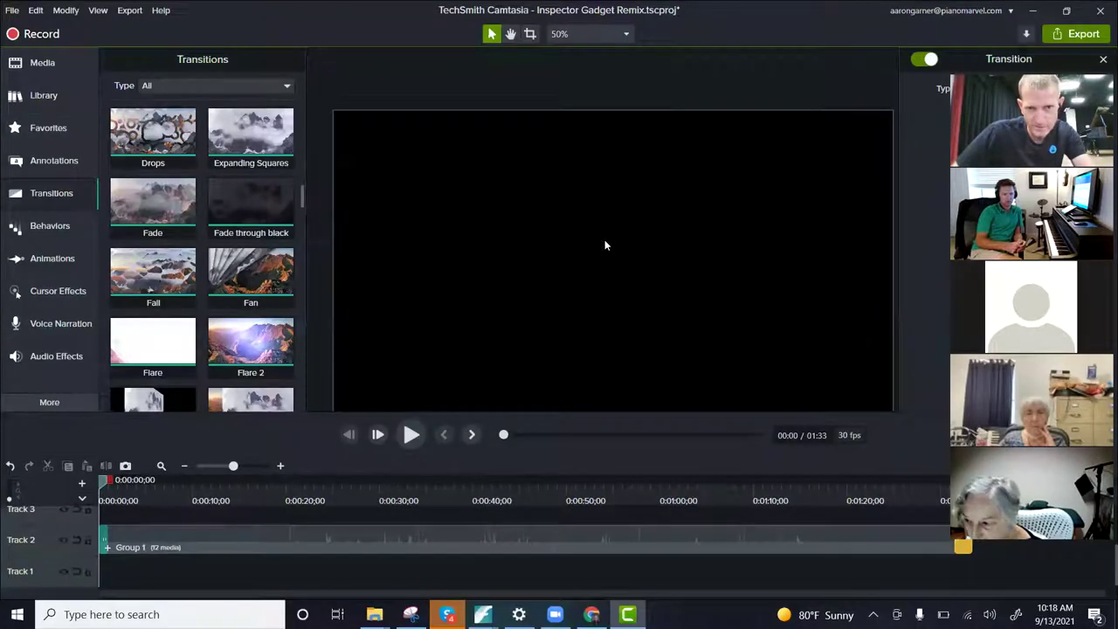
Step: Fit the canvas to its available area and play the whole video from the start to the end
click(620, 40)
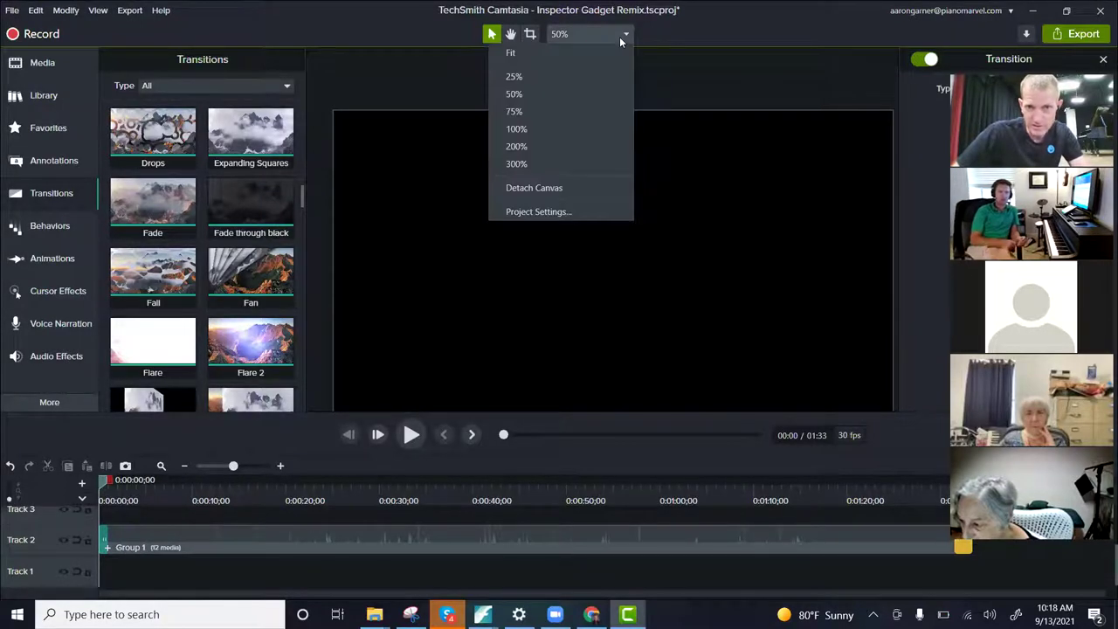
click(559, 54)
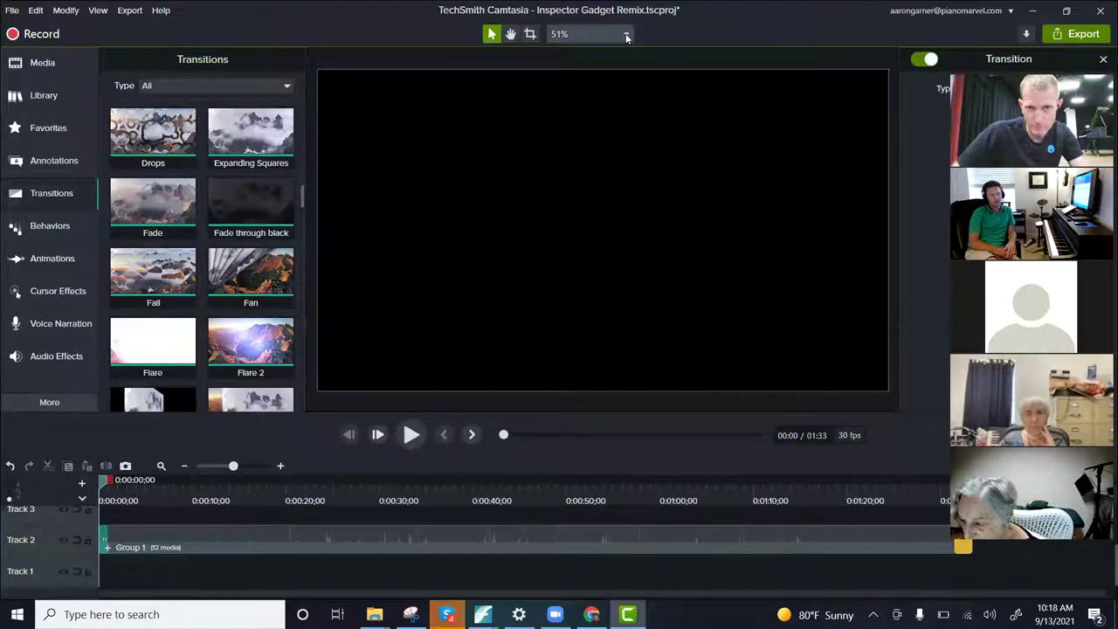
click(410, 434)
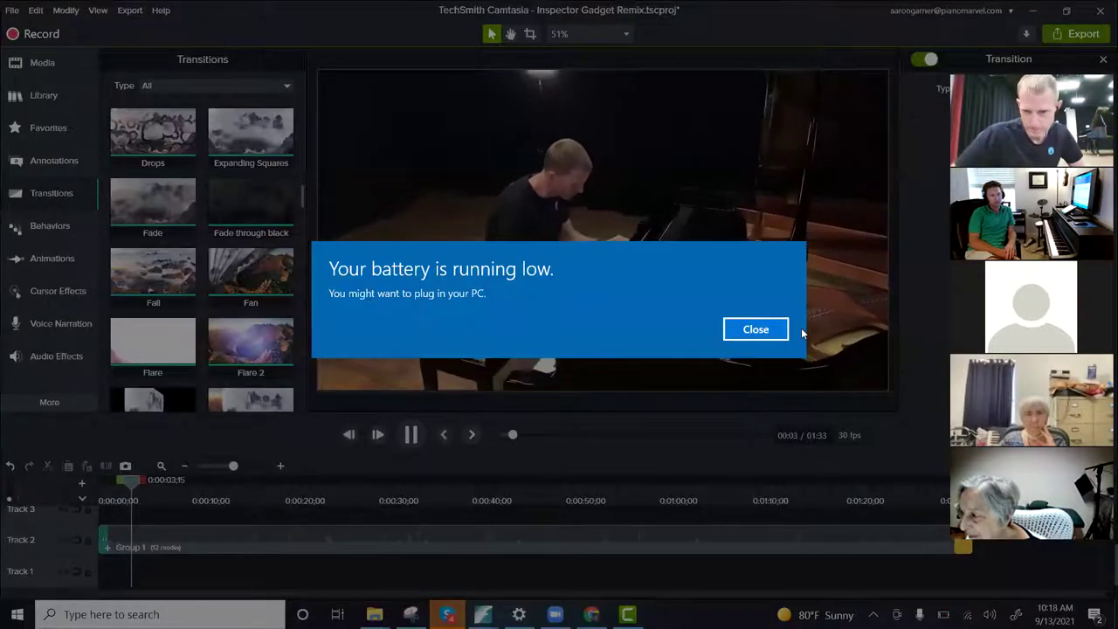
click(766, 330)
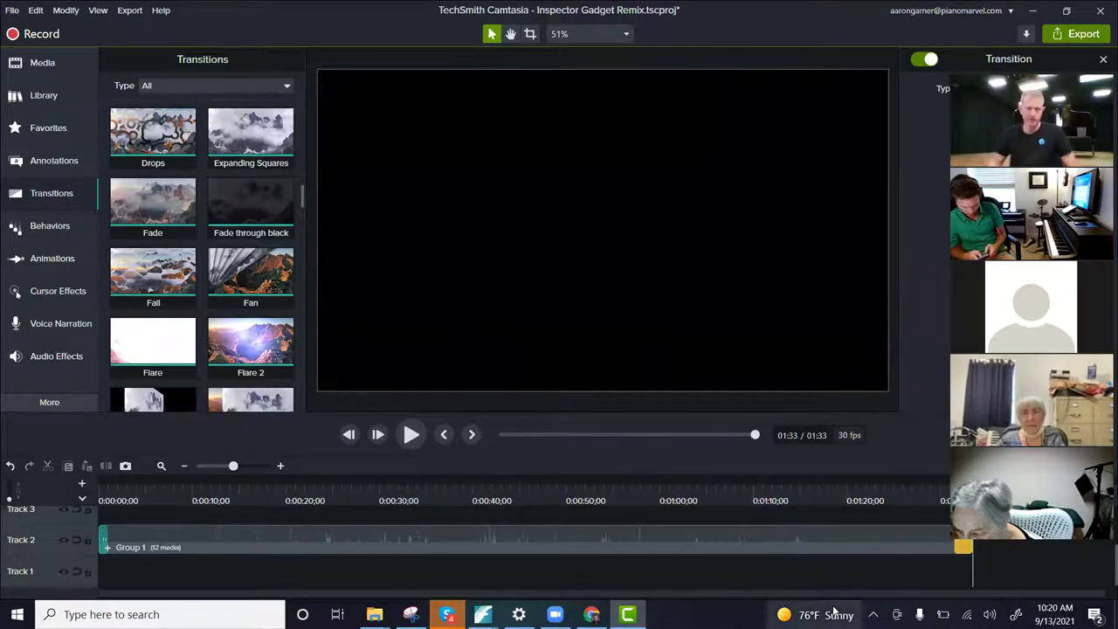
Step: View the frame at 0:01:06;20 and return the playhead to the start of the timeline
mouse_move(834, 612)
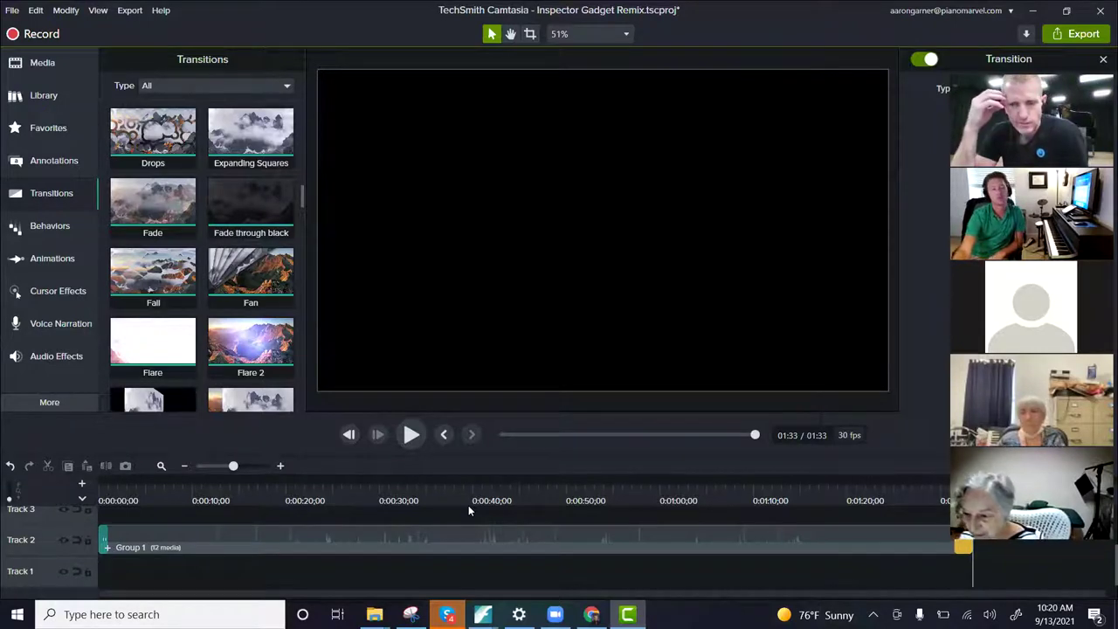
click(722, 501)
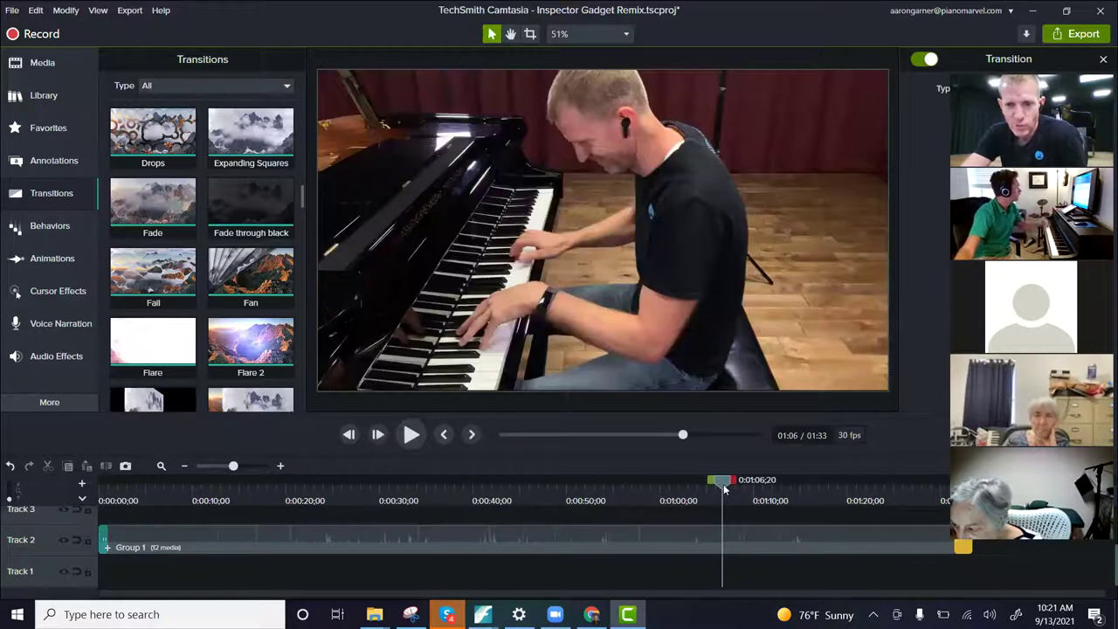
drag(722, 498, 93, 498)
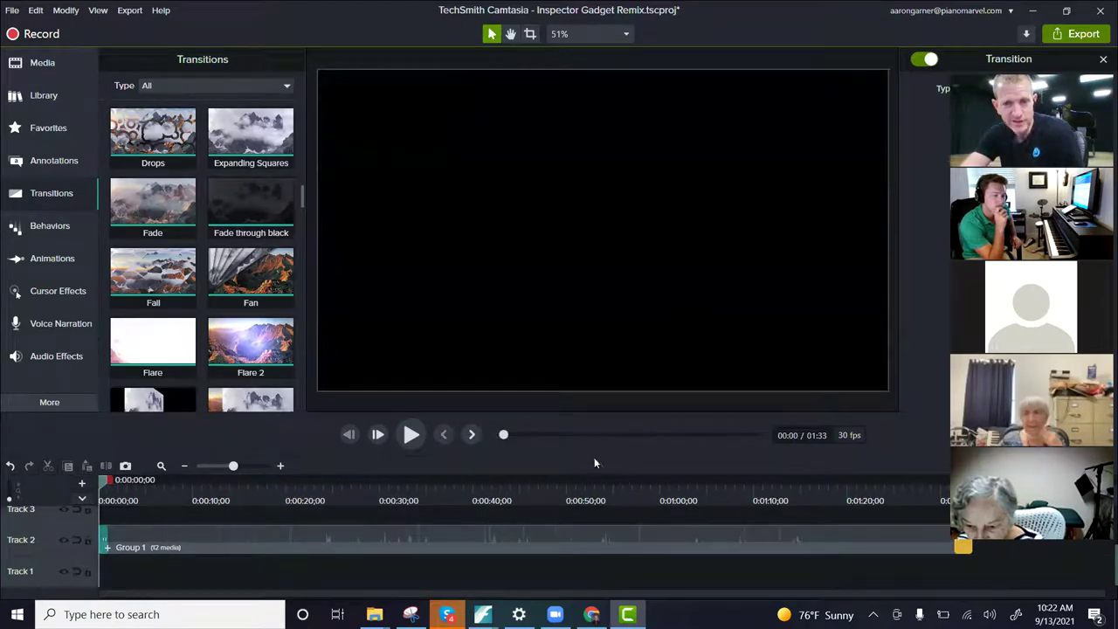
Step: Save the project and start a local file export with custom production settings in the MP4 - Smart Player (HTML5) format
click(10, 11)
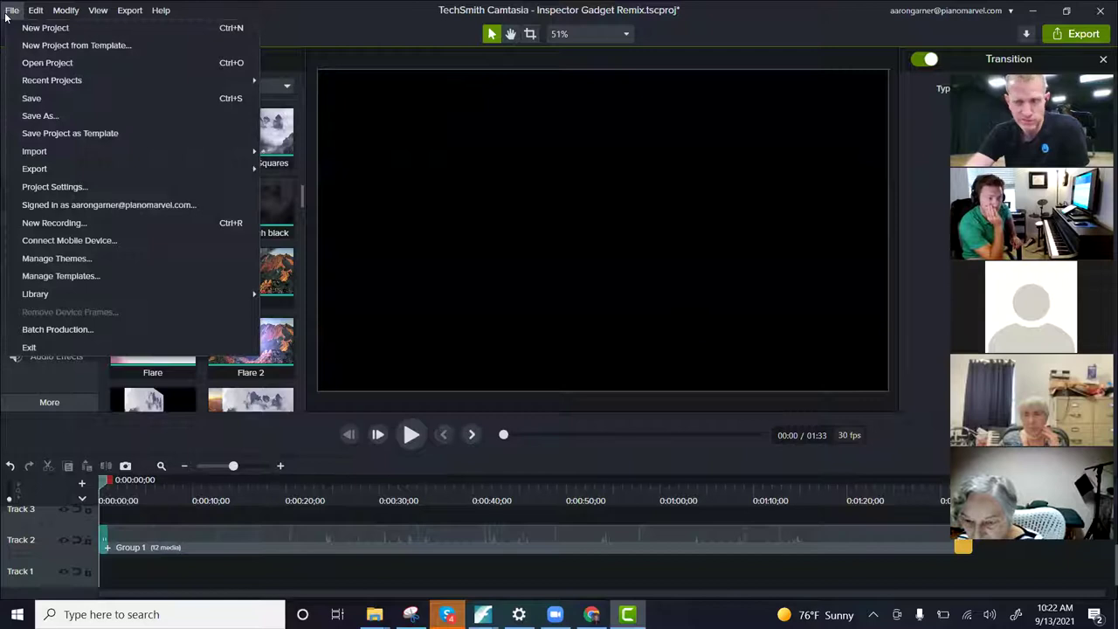
click(31, 99)
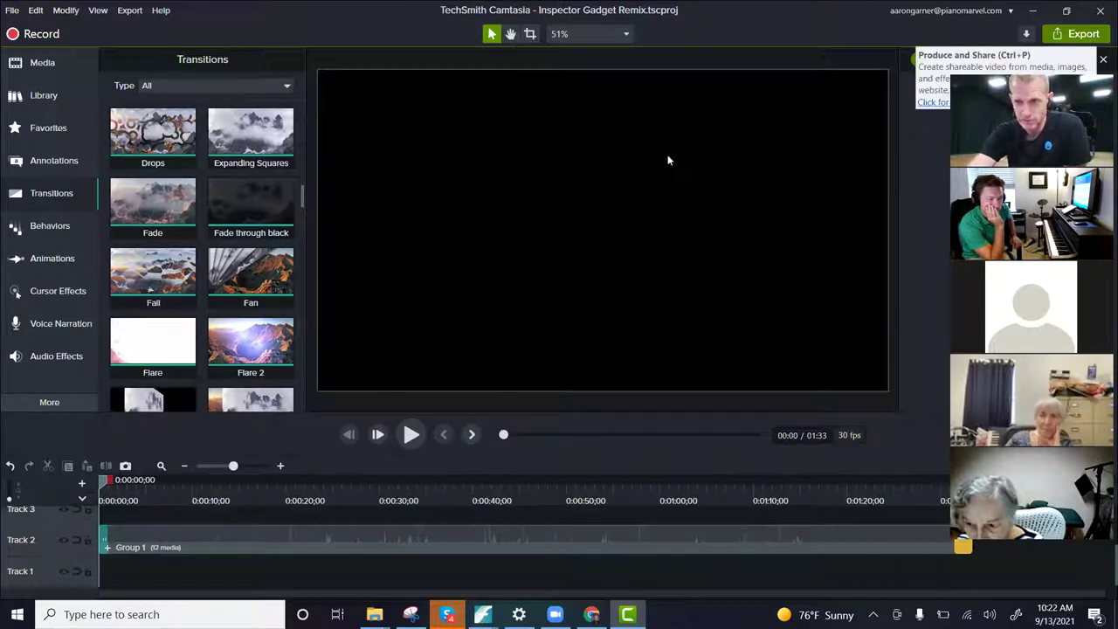
click(1076, 34)
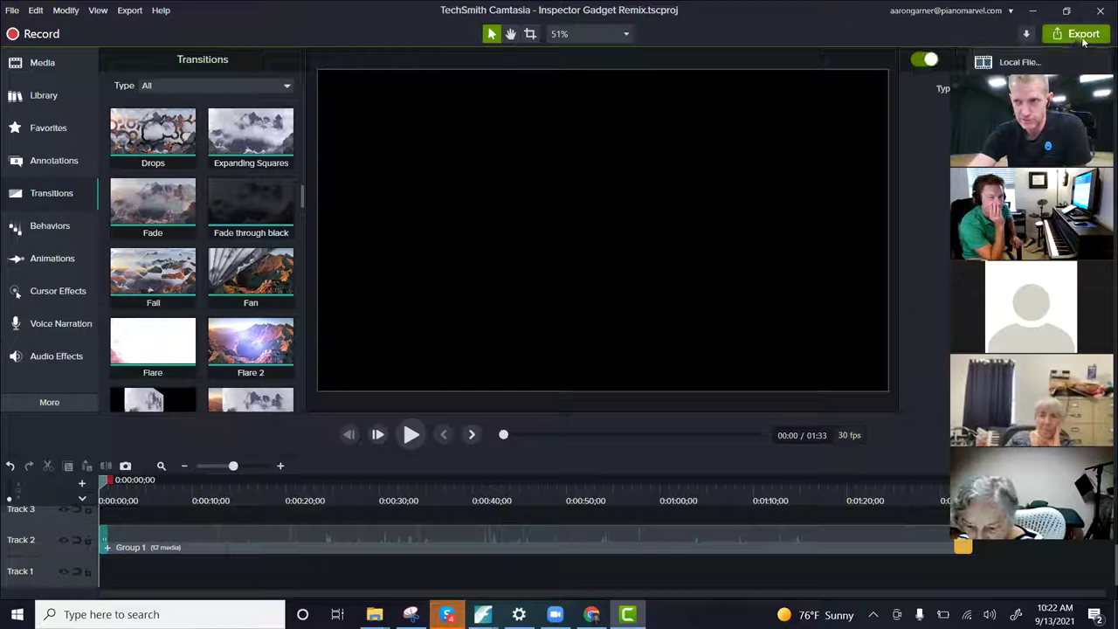
click(1026, 63)
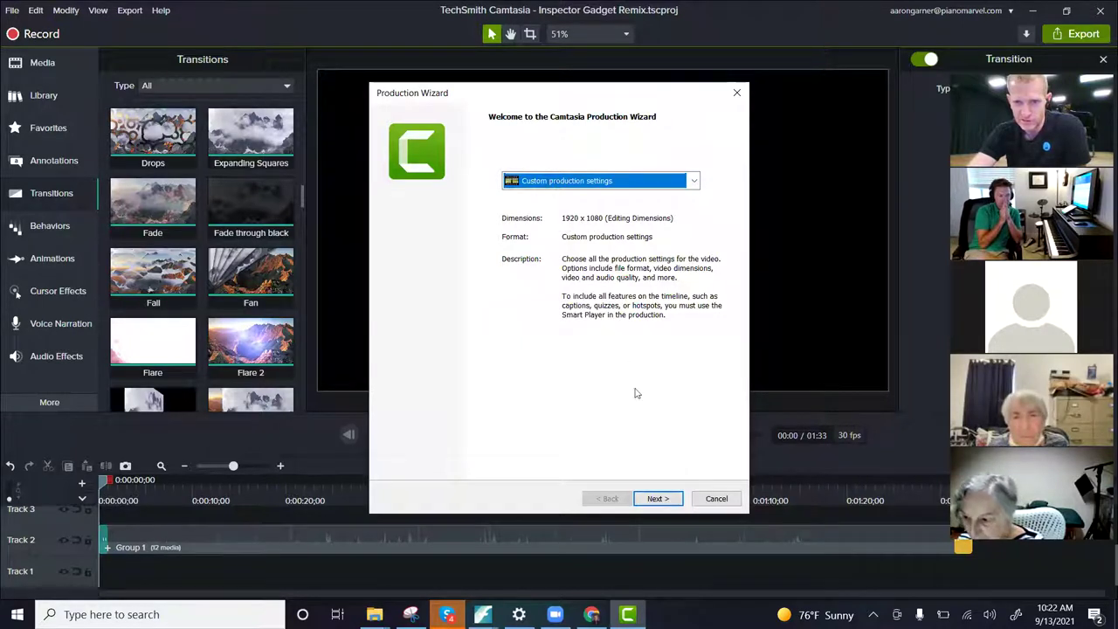
click(672, 502)
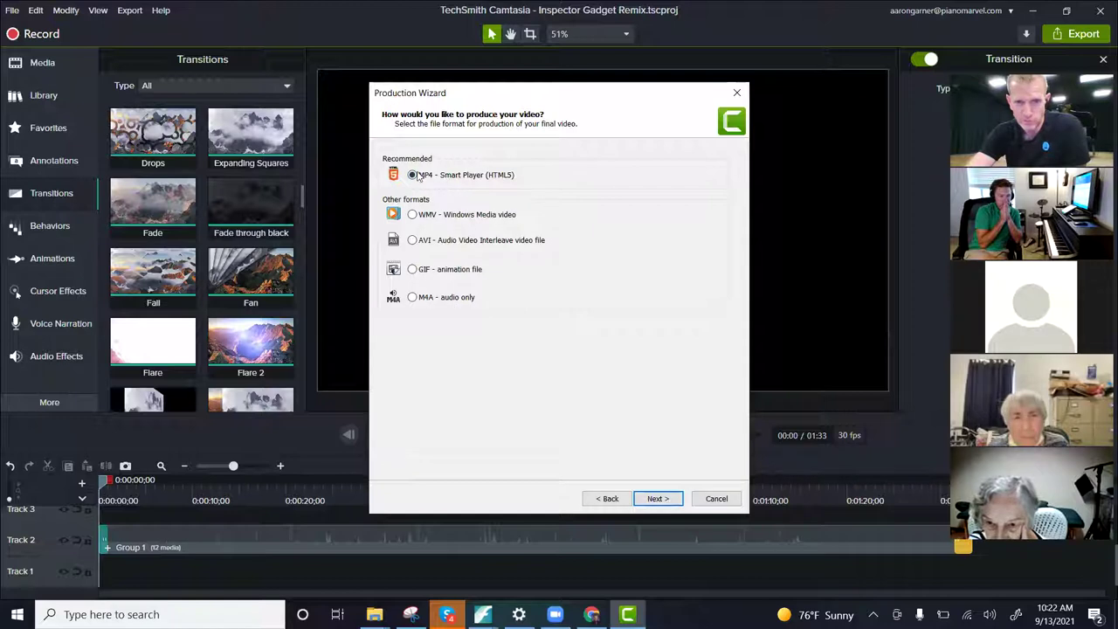
click(669, 501)
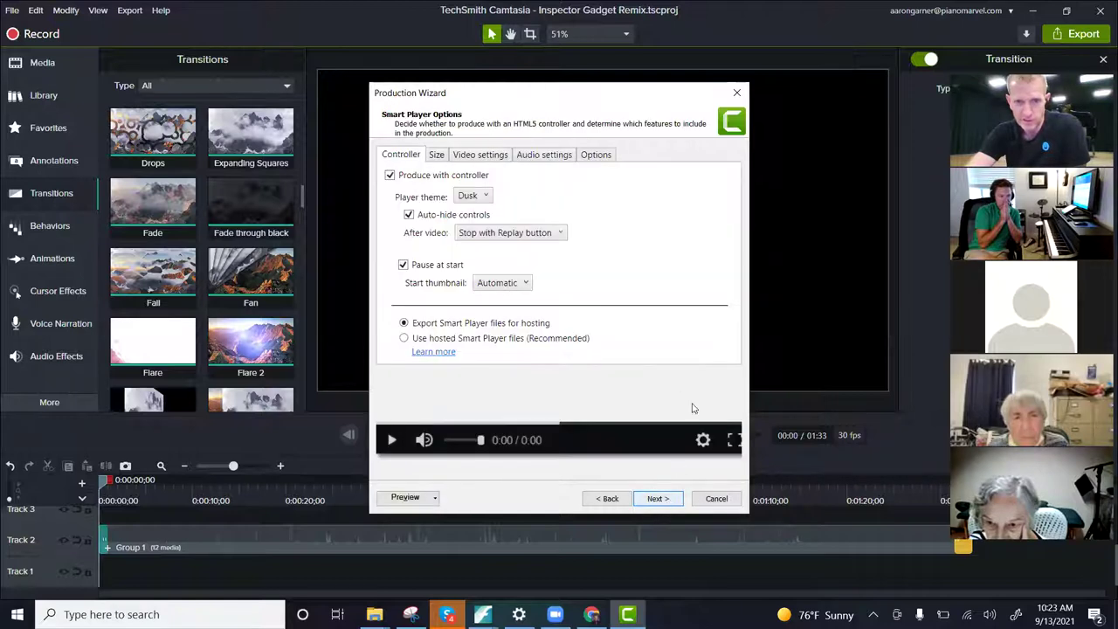
Step: Check the export's video width and height, and continue with the default video options to the output file settings
click(437, 155)
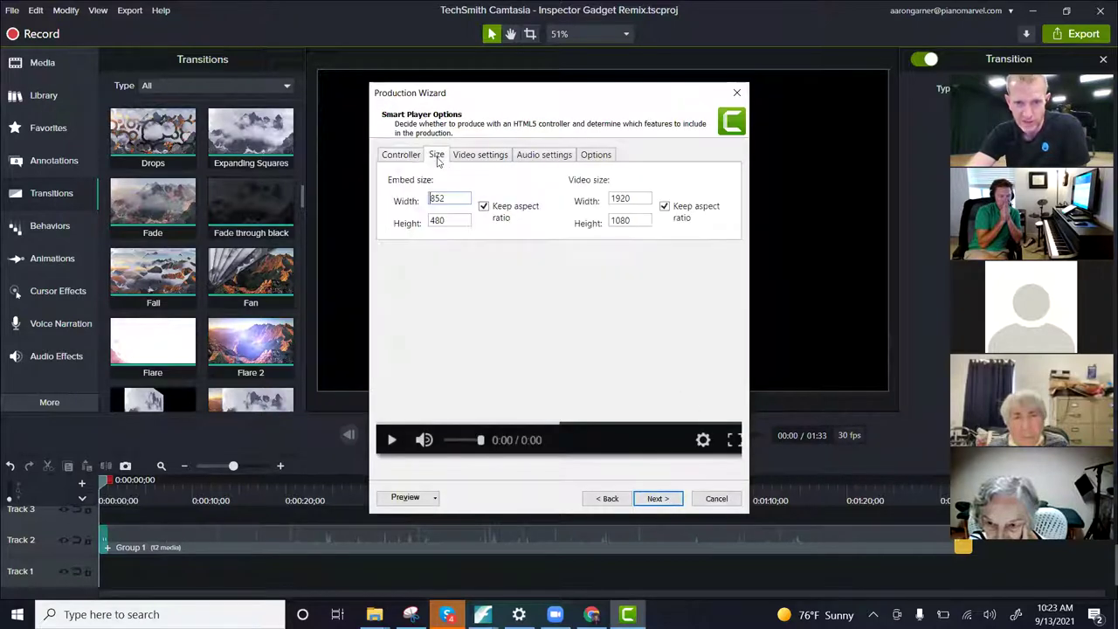
drag(614, 198, 694, 218)
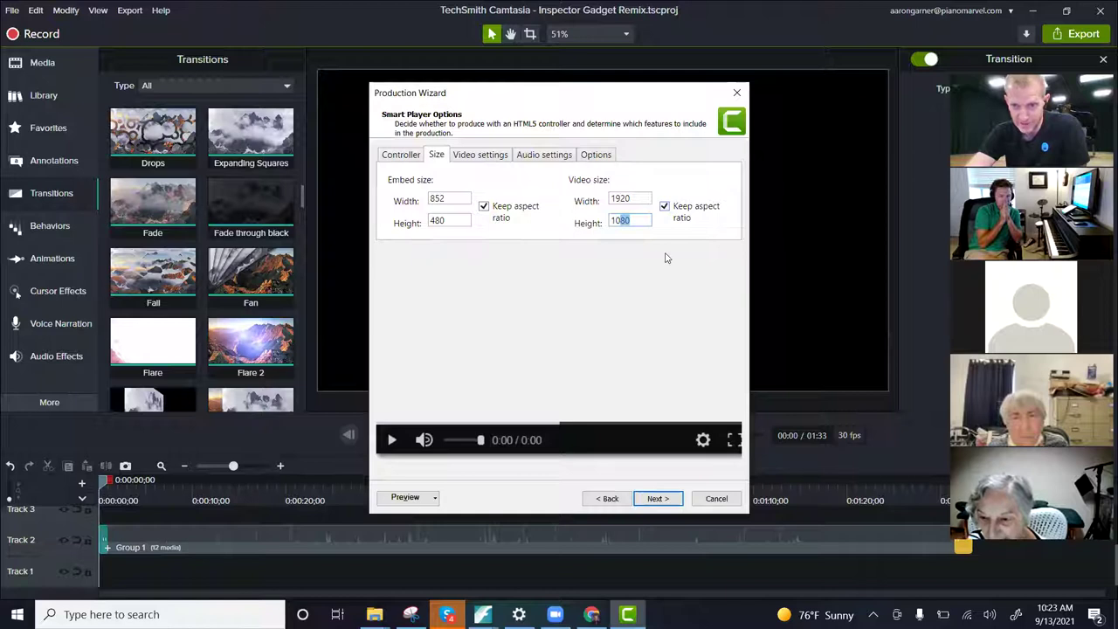
double_click(634, 199)
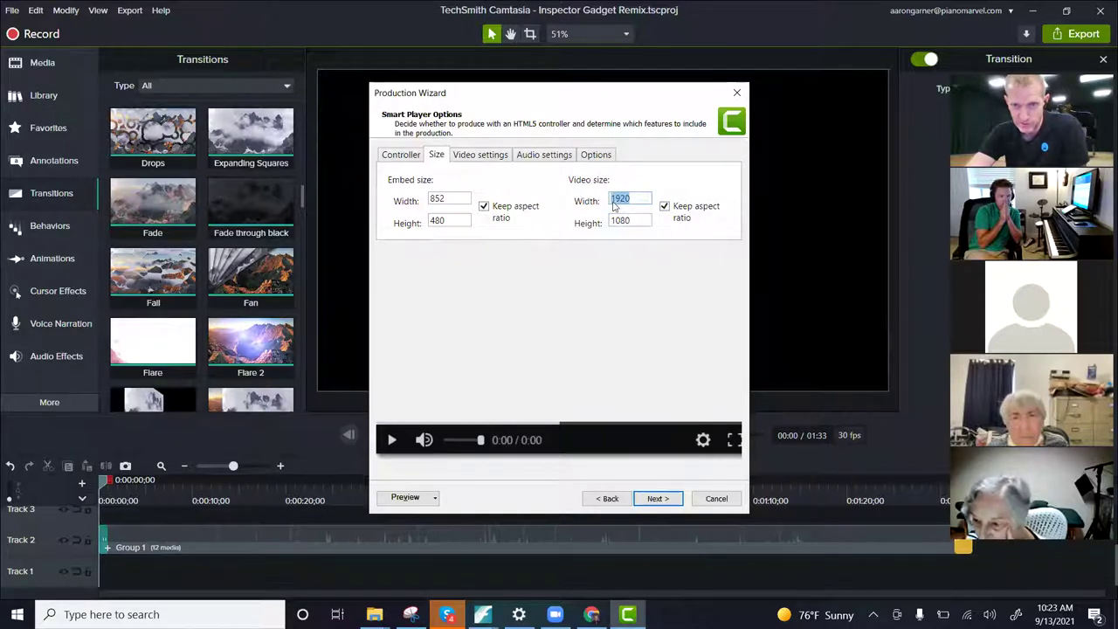
double_click(619, 221)
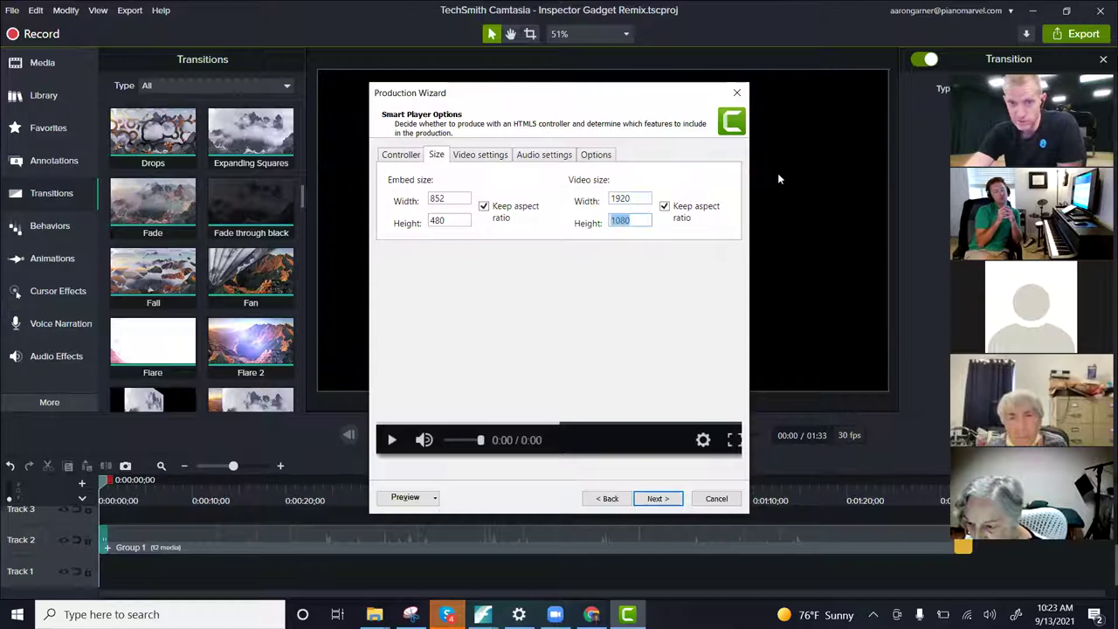
click(614, 200)
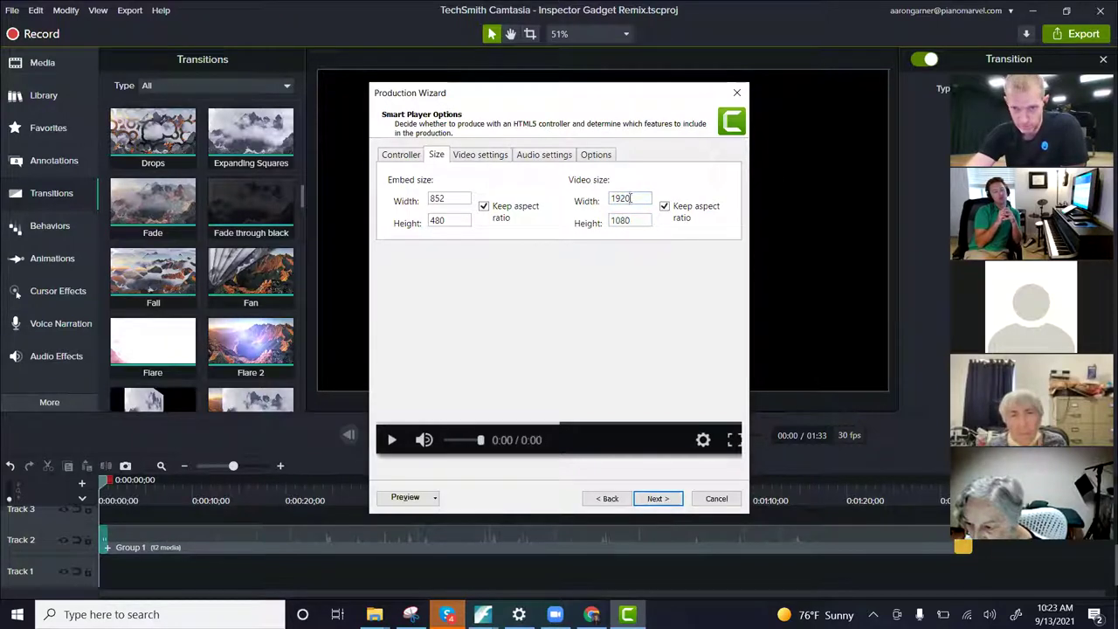
double_click(616, 199)
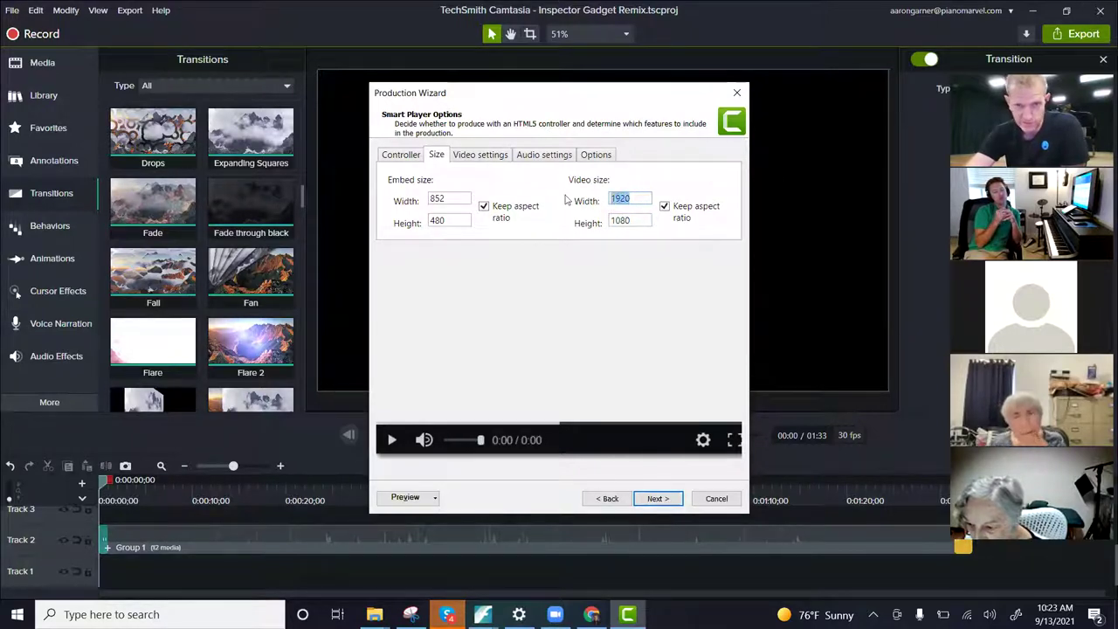
click(660, 499)
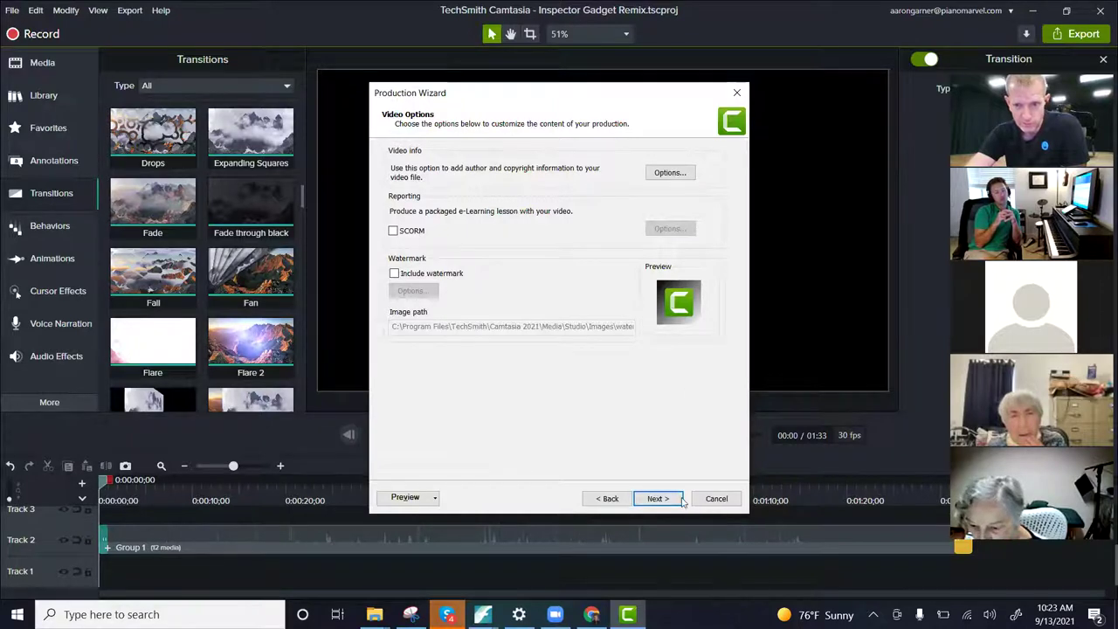
click(682, 501)
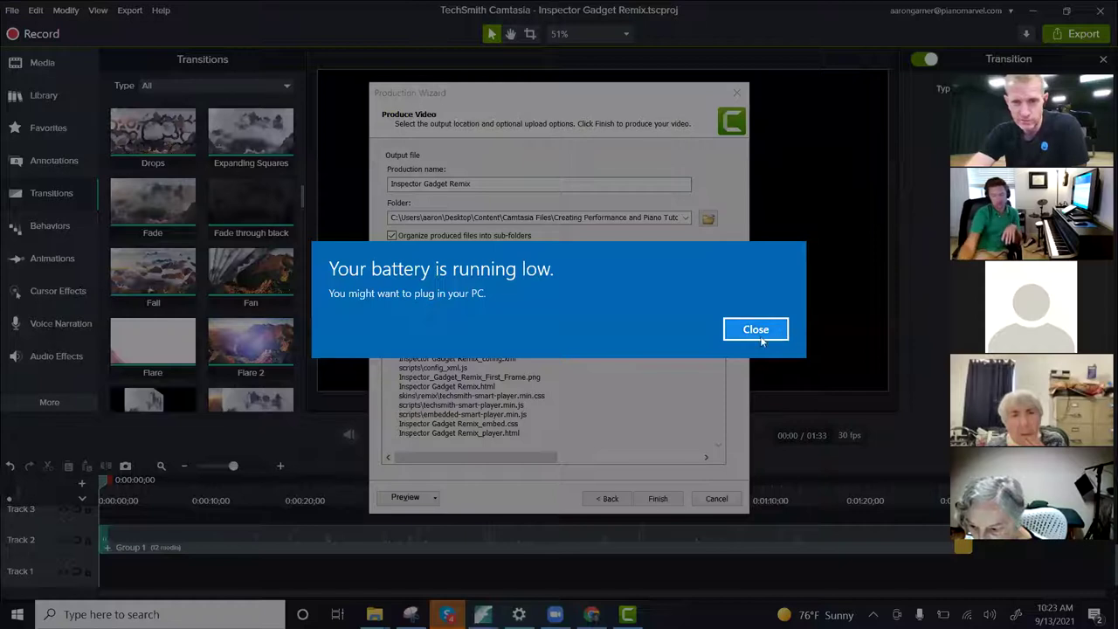
click(755, 329)
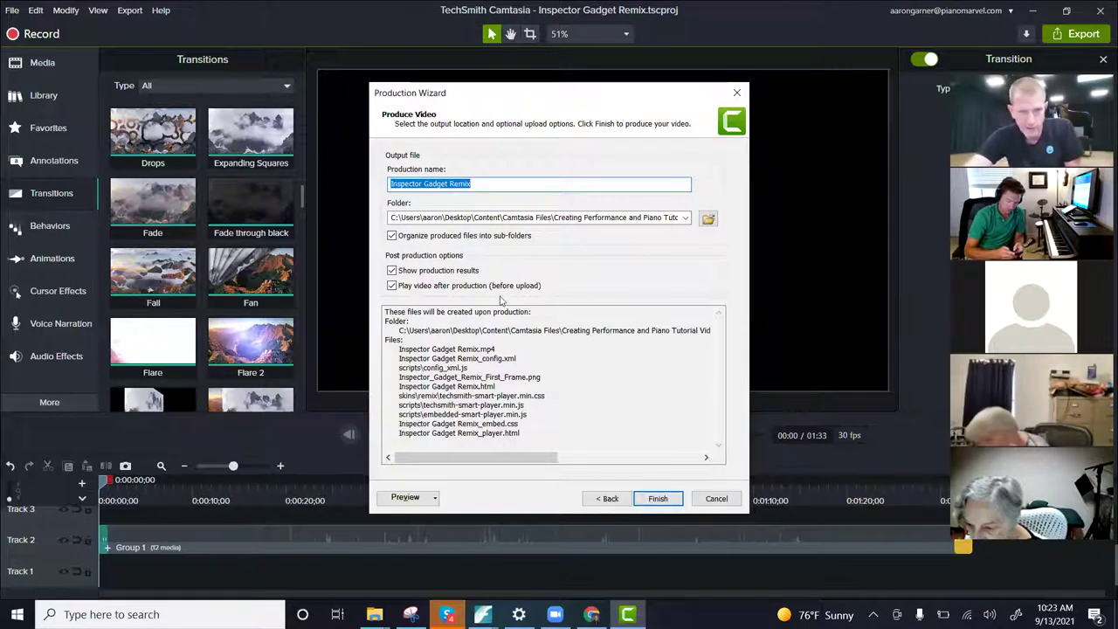
Step: Set the output folder to Inspector Gadget Remix inside Camtasia Files, and produce the video
drag(392, 217, 678, 219)
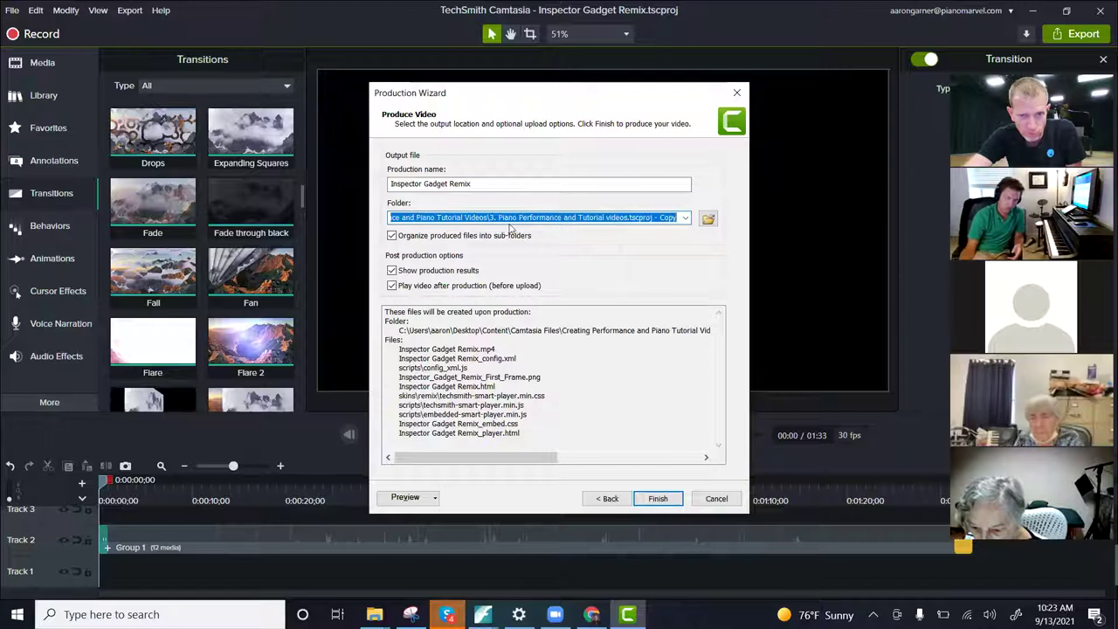
click(432, 218)
key(shift+Home)
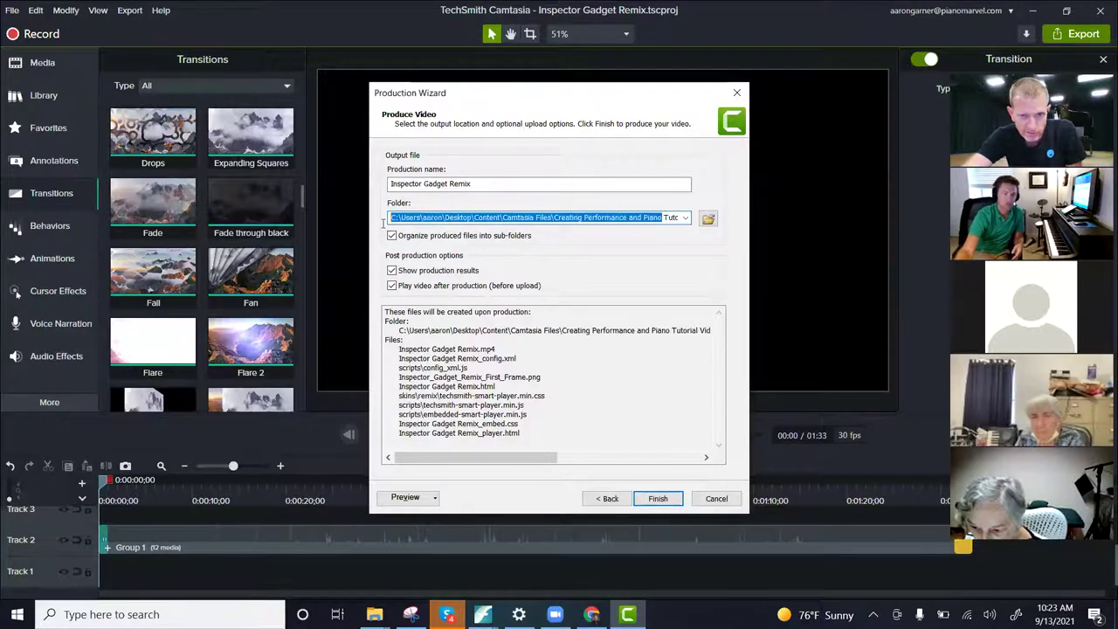
drag(463, 217, 638, 219)
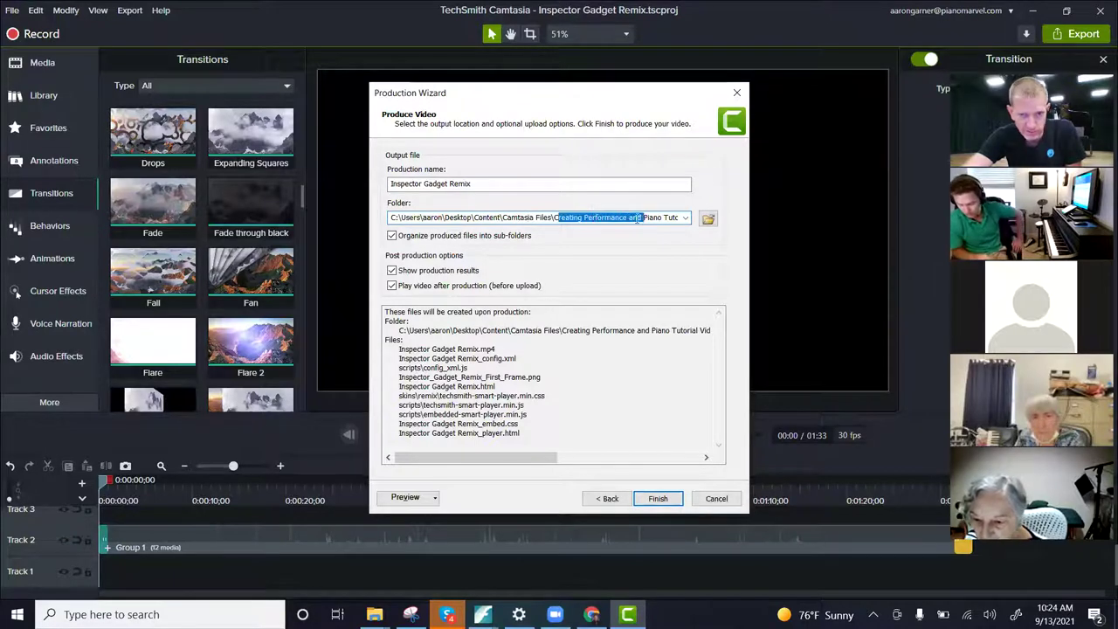
click(708, 220)
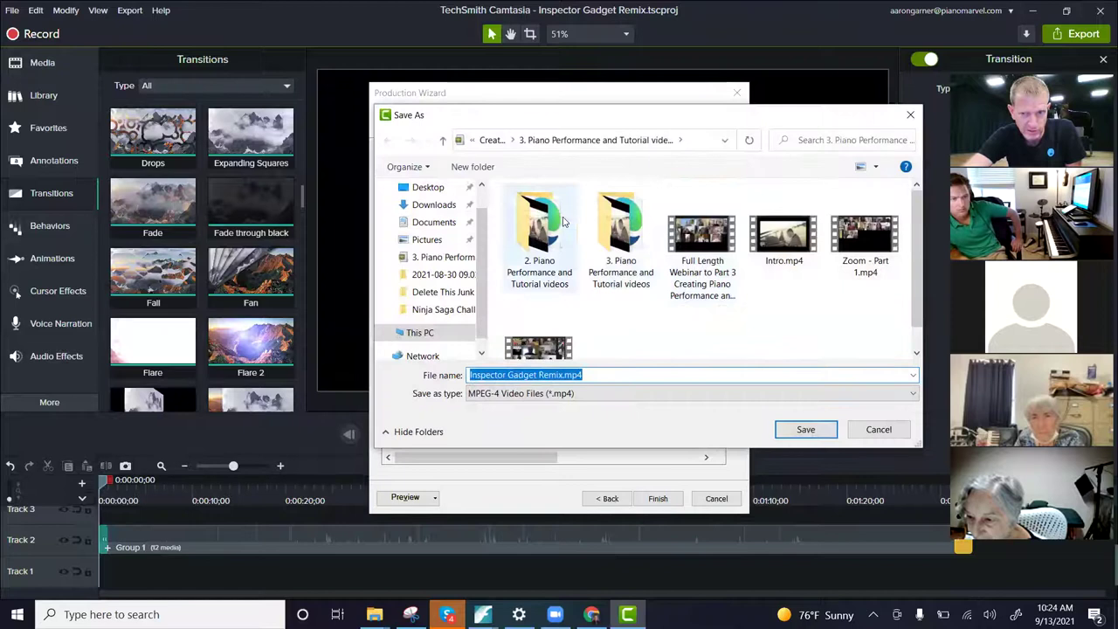
click(444, 141)
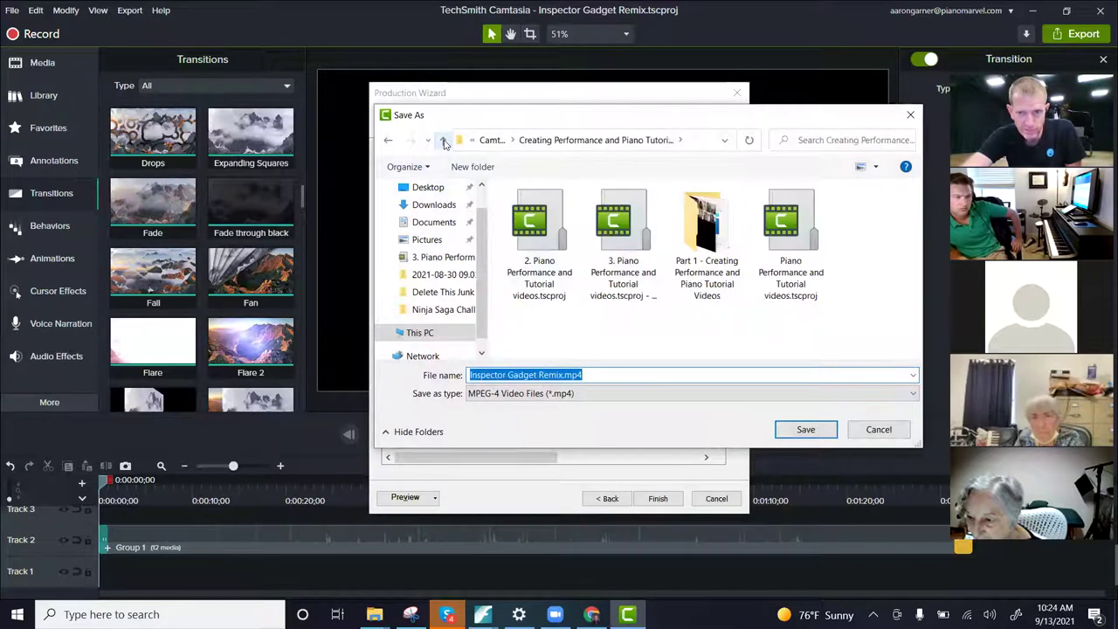
click(445, 142)
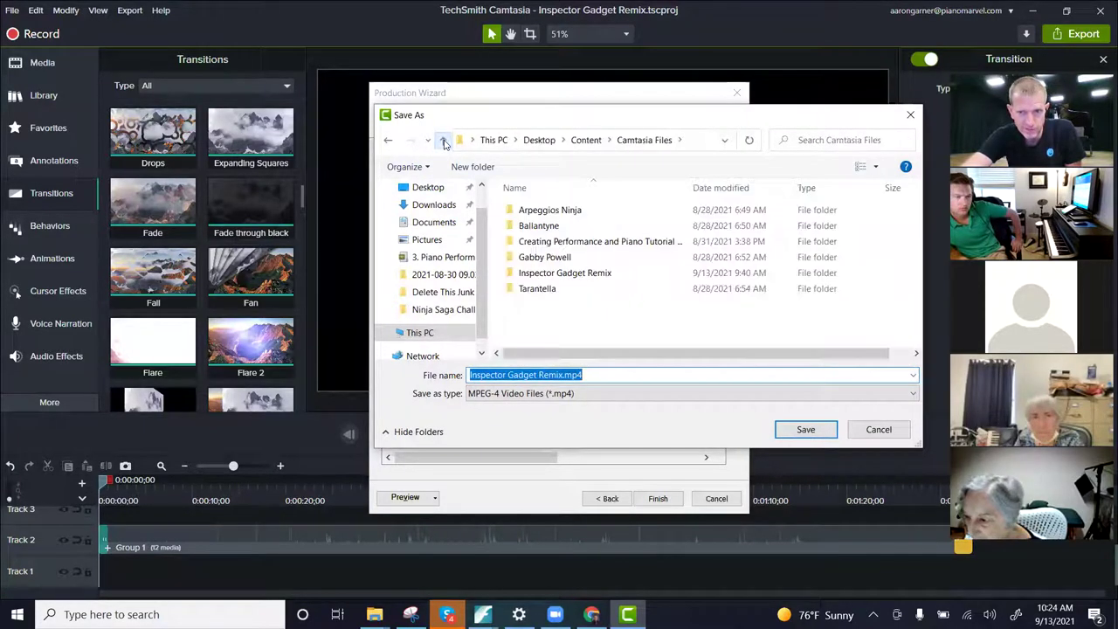
double_click(520, 273)
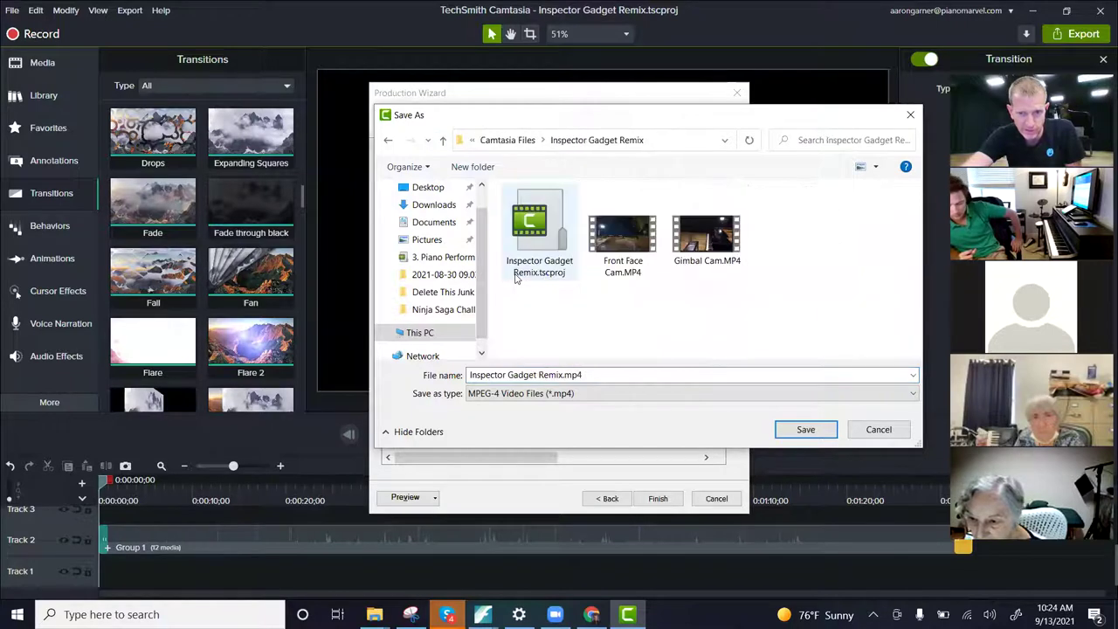
click(804, 433)
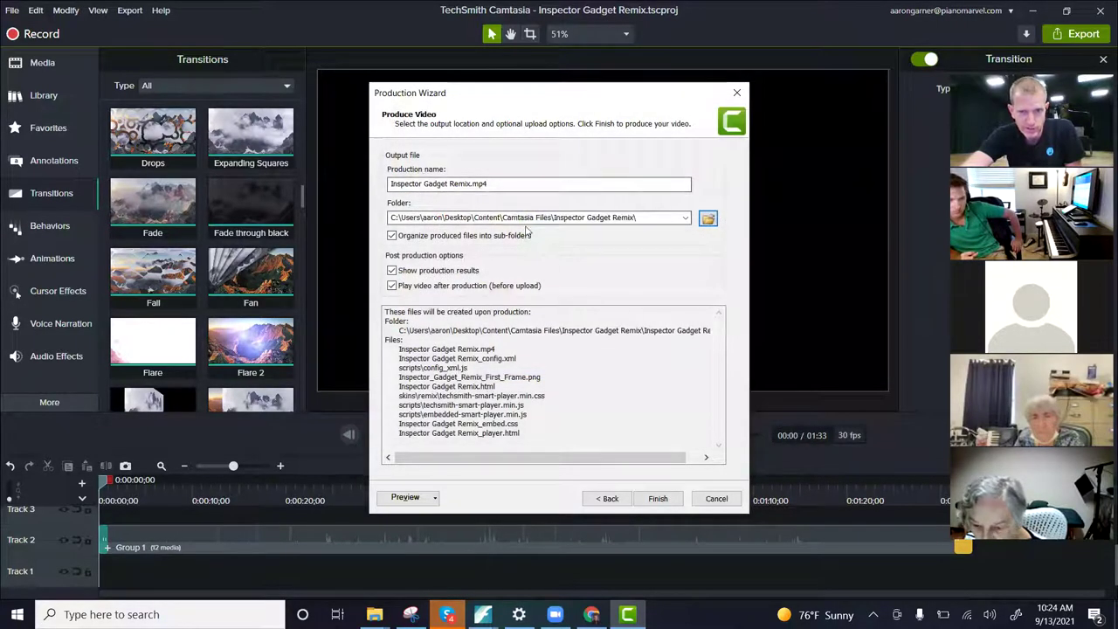
click(658, 498)
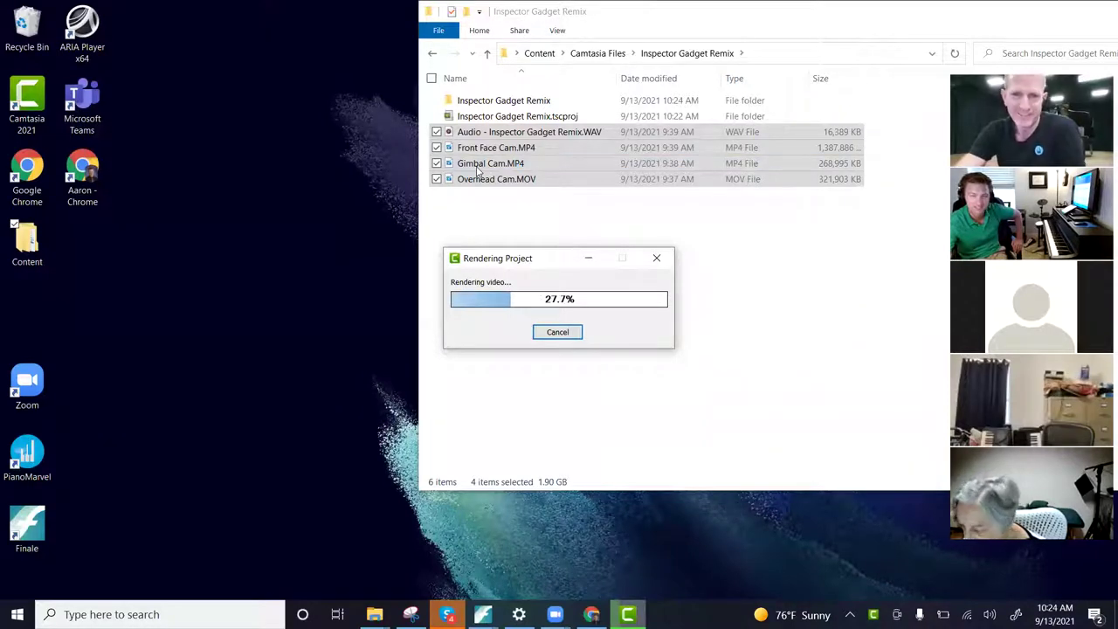
Step: Reverse the sort order of the files in the Inspector Gadget Remix folder in File Explorer
click(572, 79)
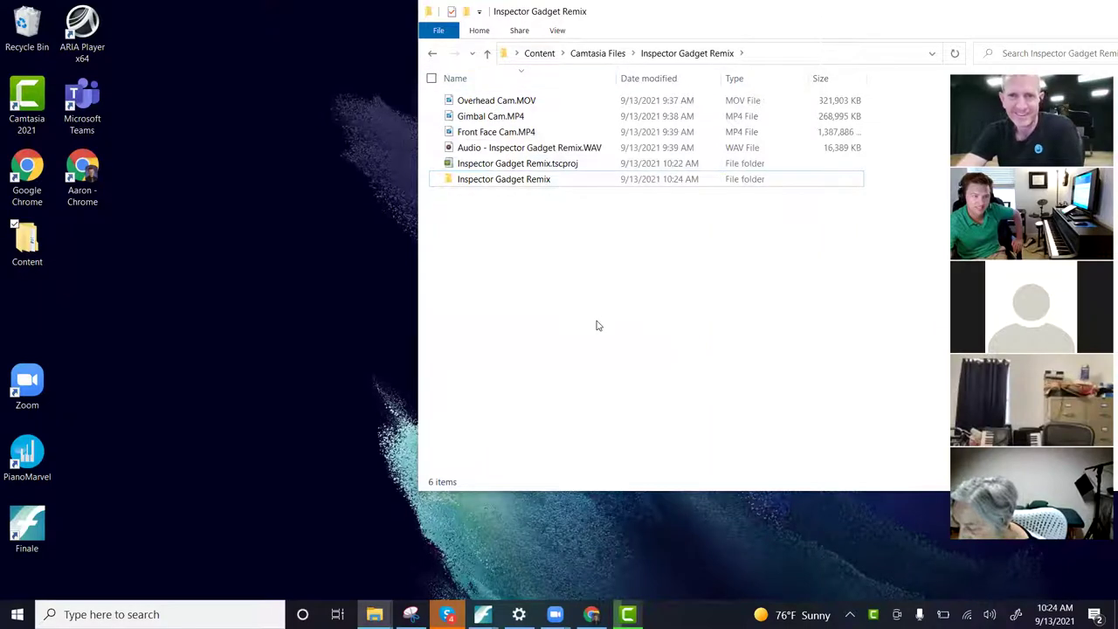